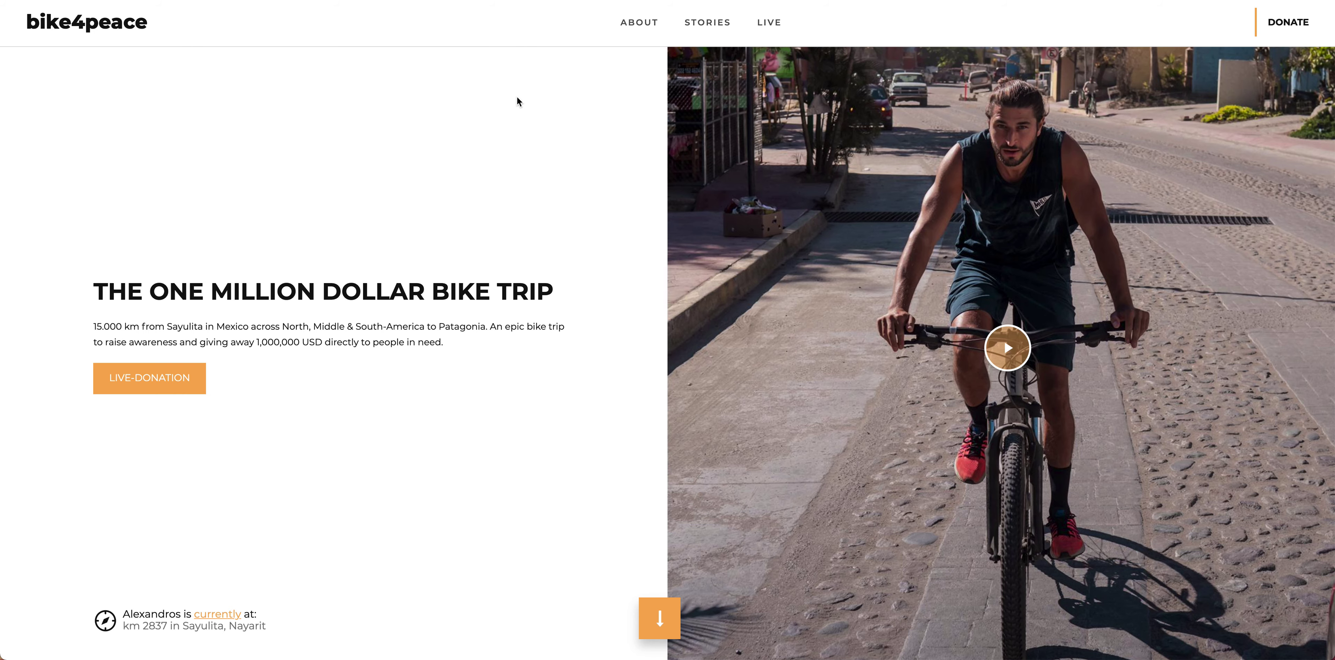
# Scroll down the bike4peace home page past the Summer 2011 story
pyautogui.scroll(-10, 583, 34)
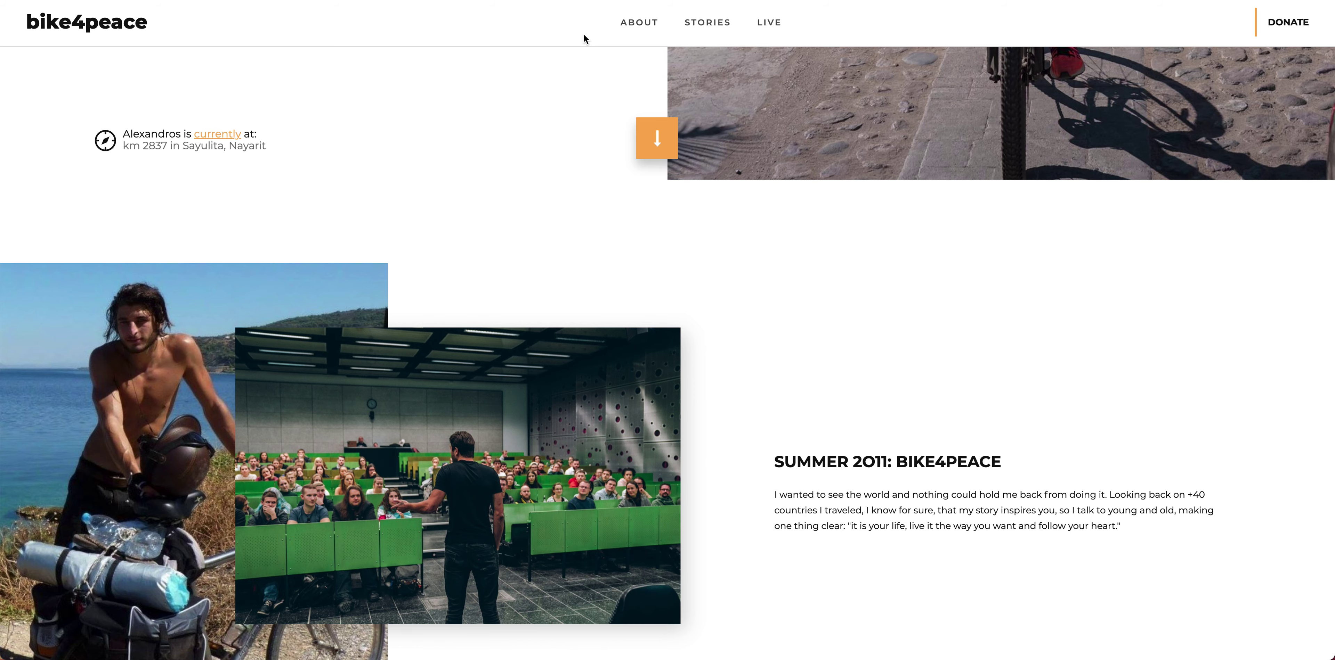
pyautogui.scroll(-5, 584, 36)
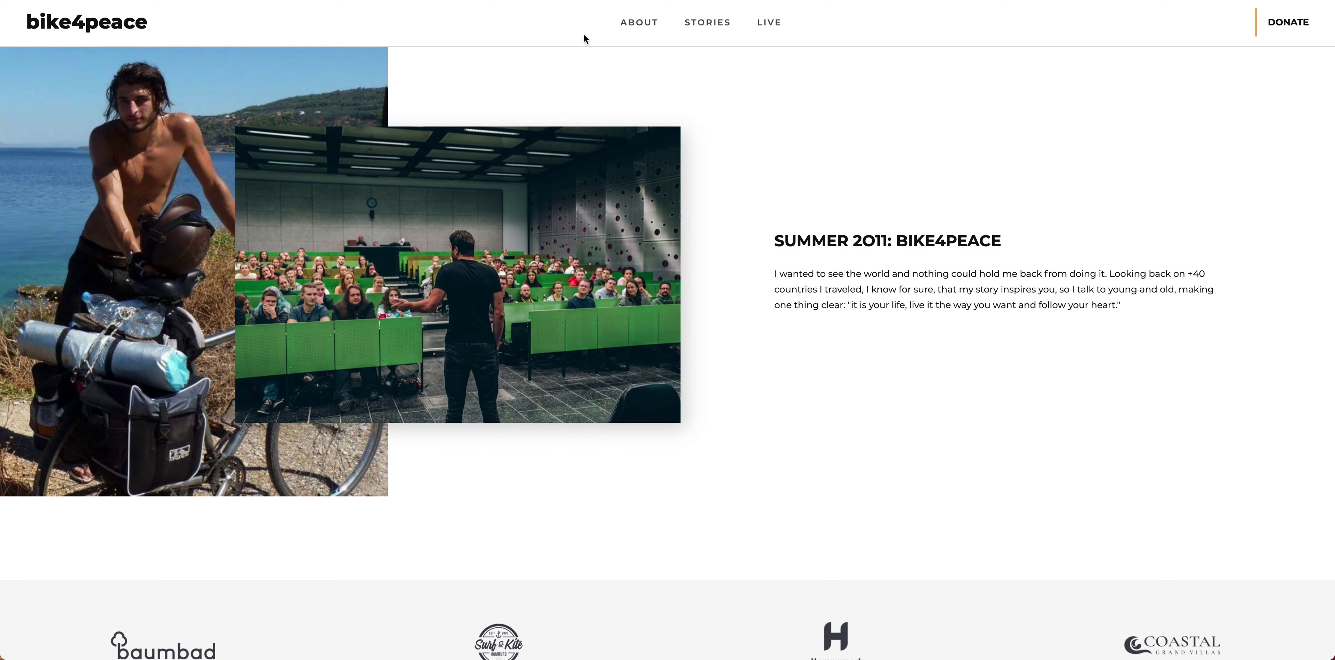
pyautogui.scroll(-3, 583, 33)
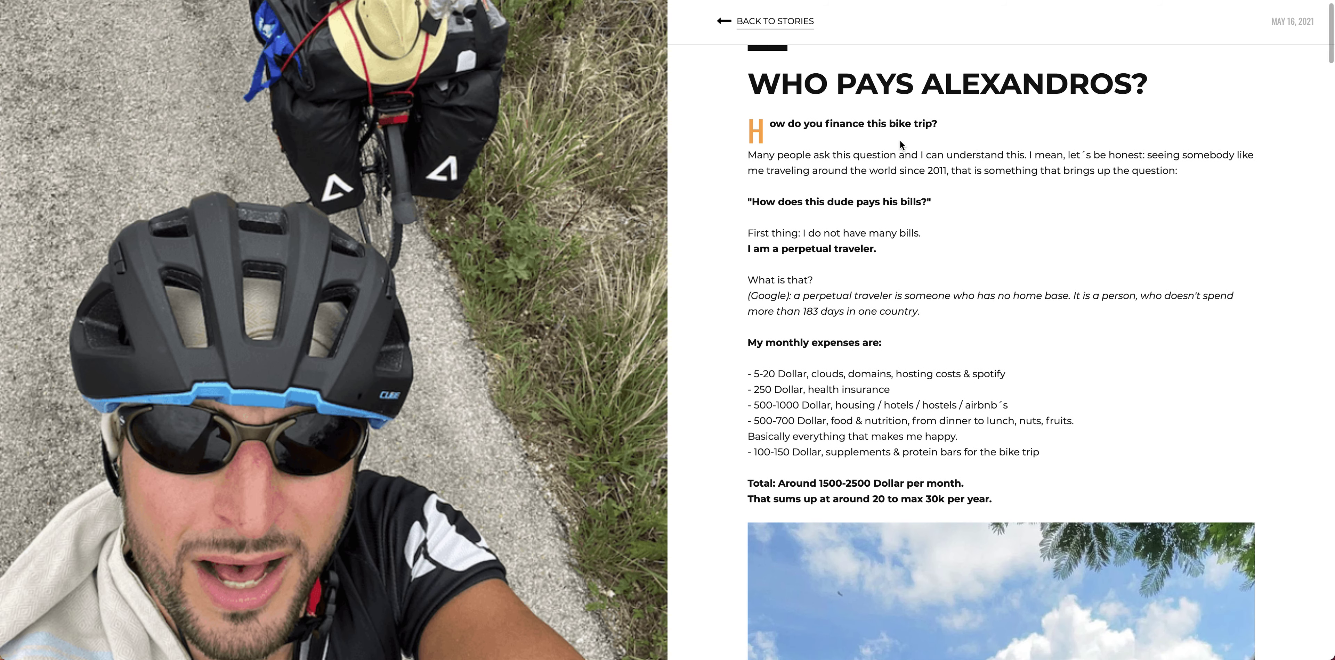
pyautogui.scroll(-4, 899, 141)
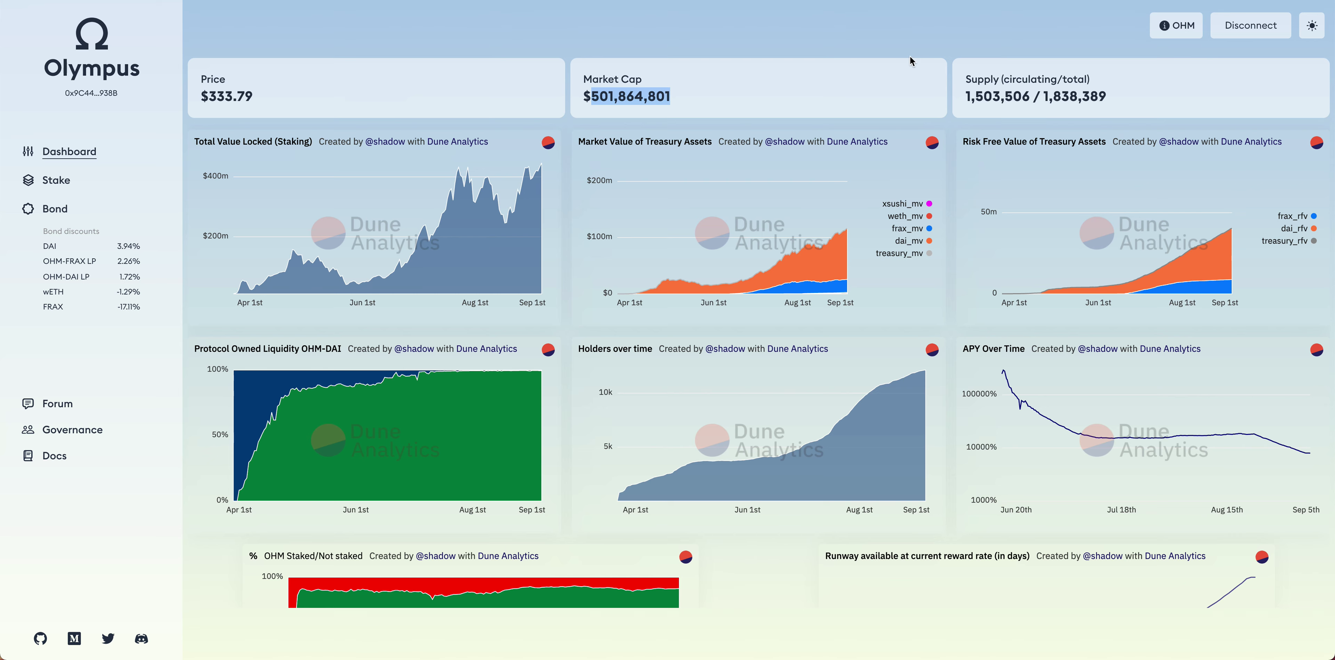
# Clear the selection on the dashboard's market cap figure
pyautogui.click(660, 43)
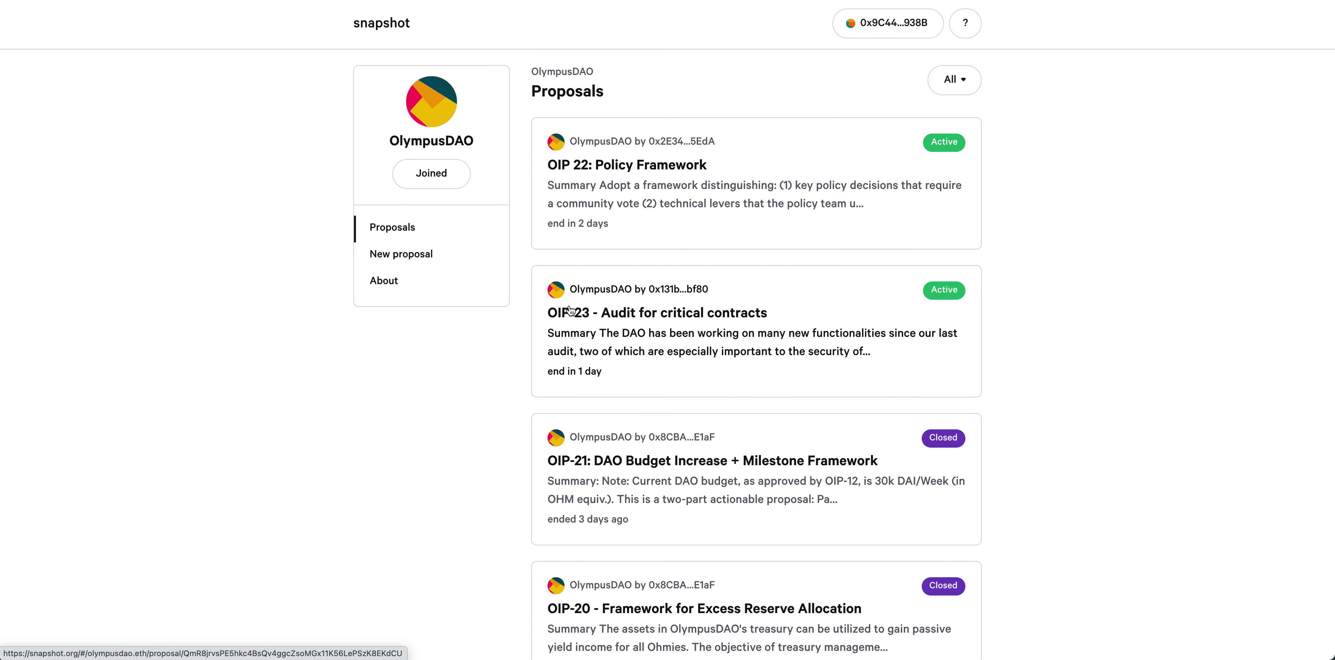
# Read the OIP-23 audit proposal, highlighting its $200K allocation sentence, then return to the list
pyautogui.click(569, 323)
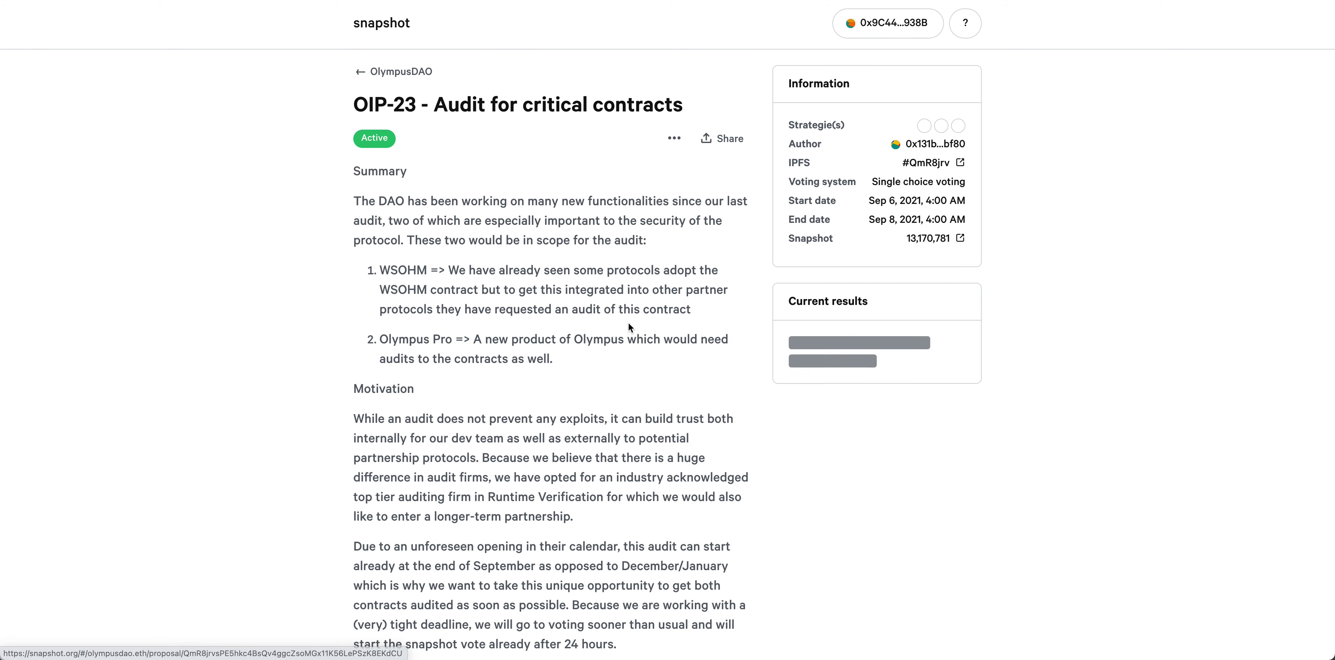
pyautogui.scroll(-15, 747, 358)
pyautogui.scroll(4, 747, 361)
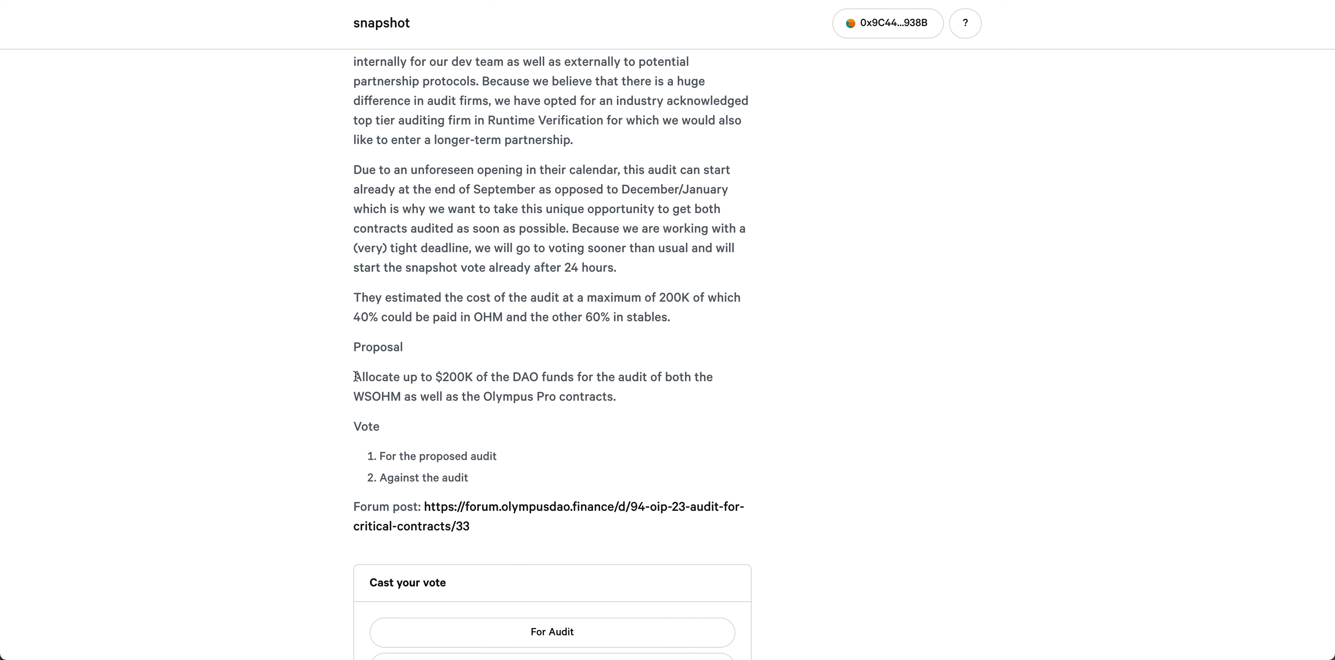
pyautogui.moveTo(355, 377); pyautogui.dragTo(626, 394)
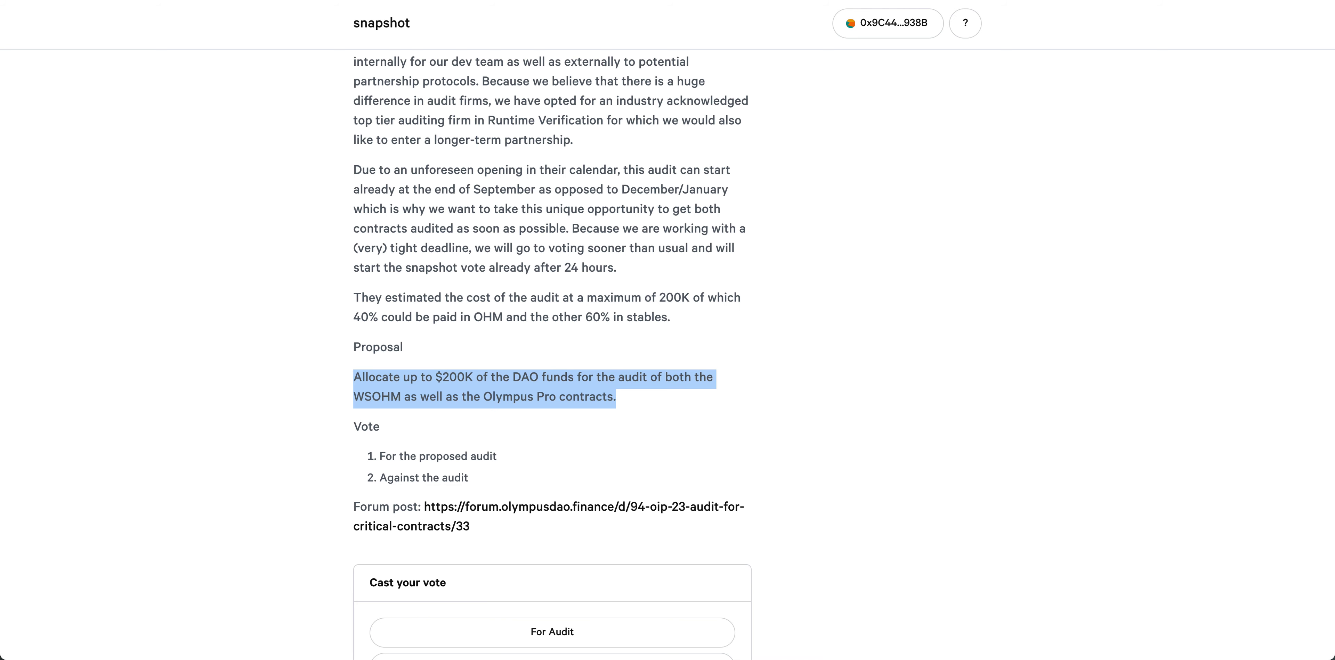
pyautogui.hotkey('alt', 'Left')
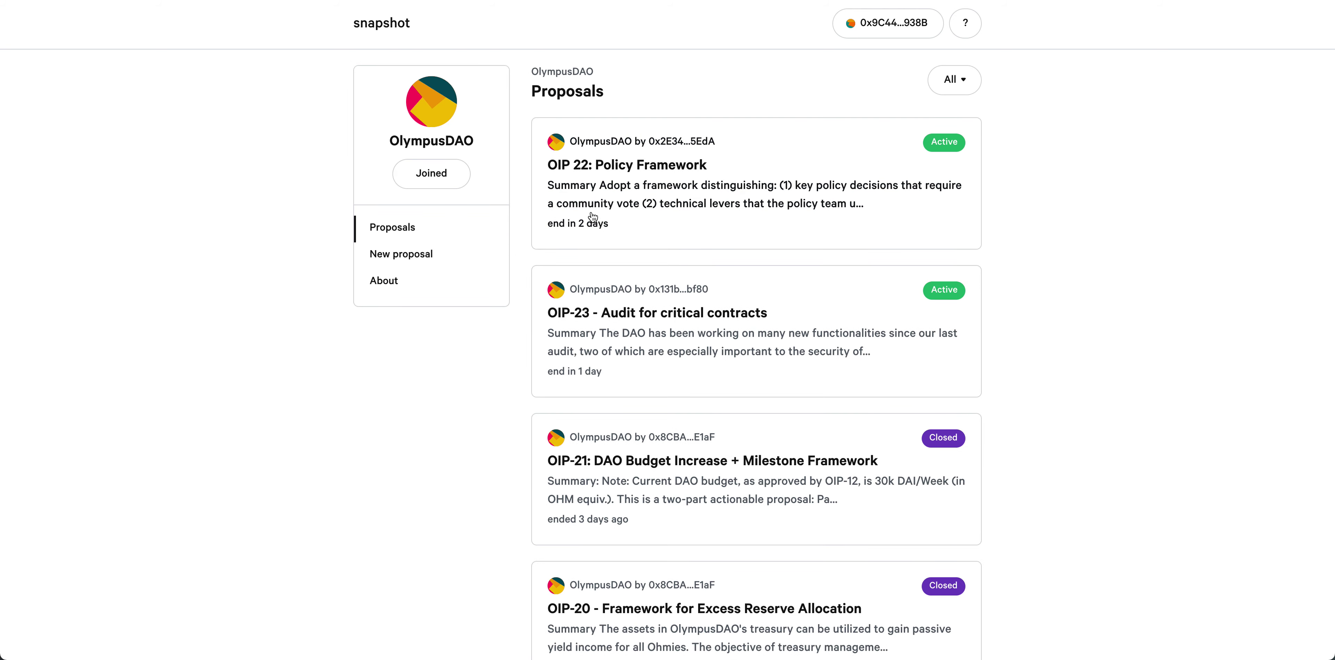
# Read OIP 22: Policy Framework, highlighting its 9.98k OHM For result, then return to the list
pyautogui.click(633, 171)
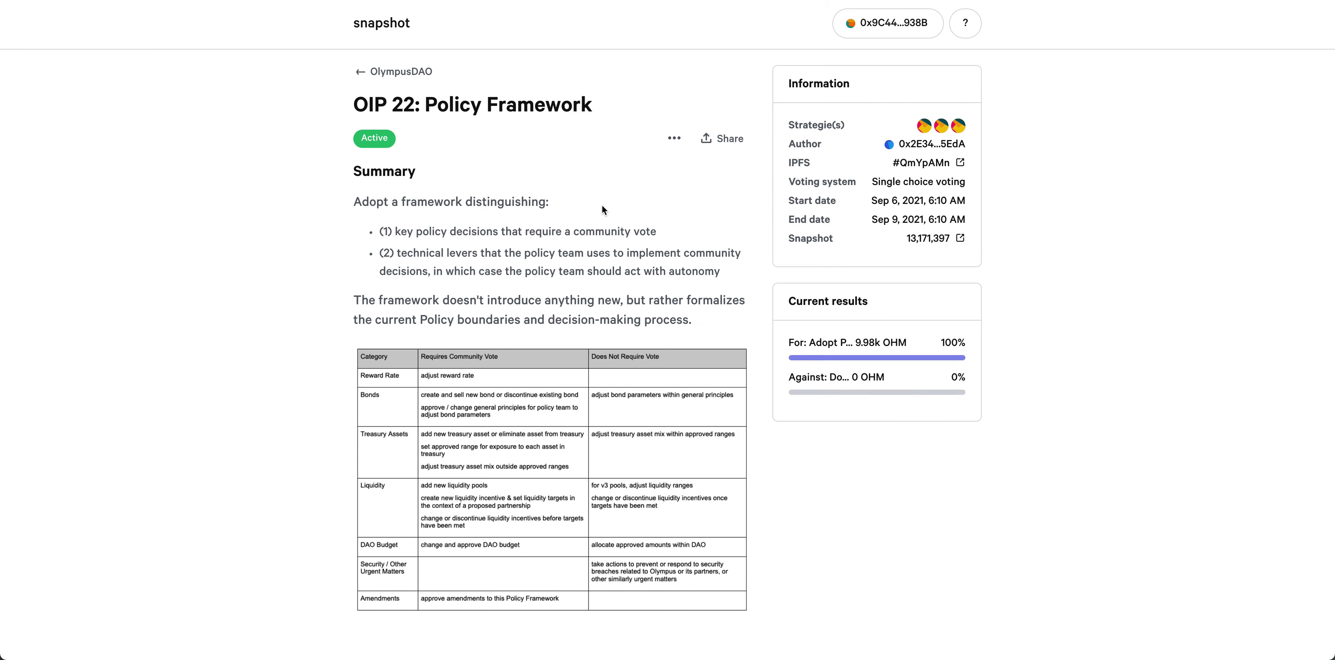
pyautogui.scroll(-20, 581, 222)
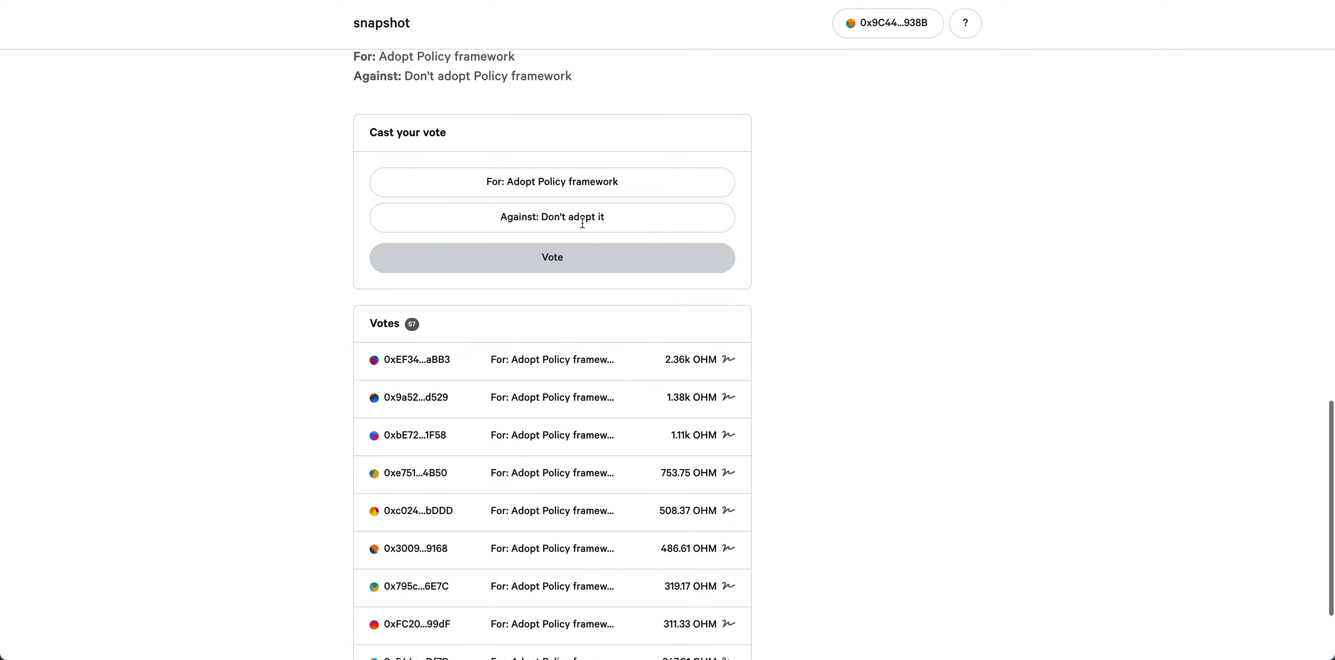
pyautogui.scroll(6, 582, 222)
pyautogui.scroll(15, 582, 222)
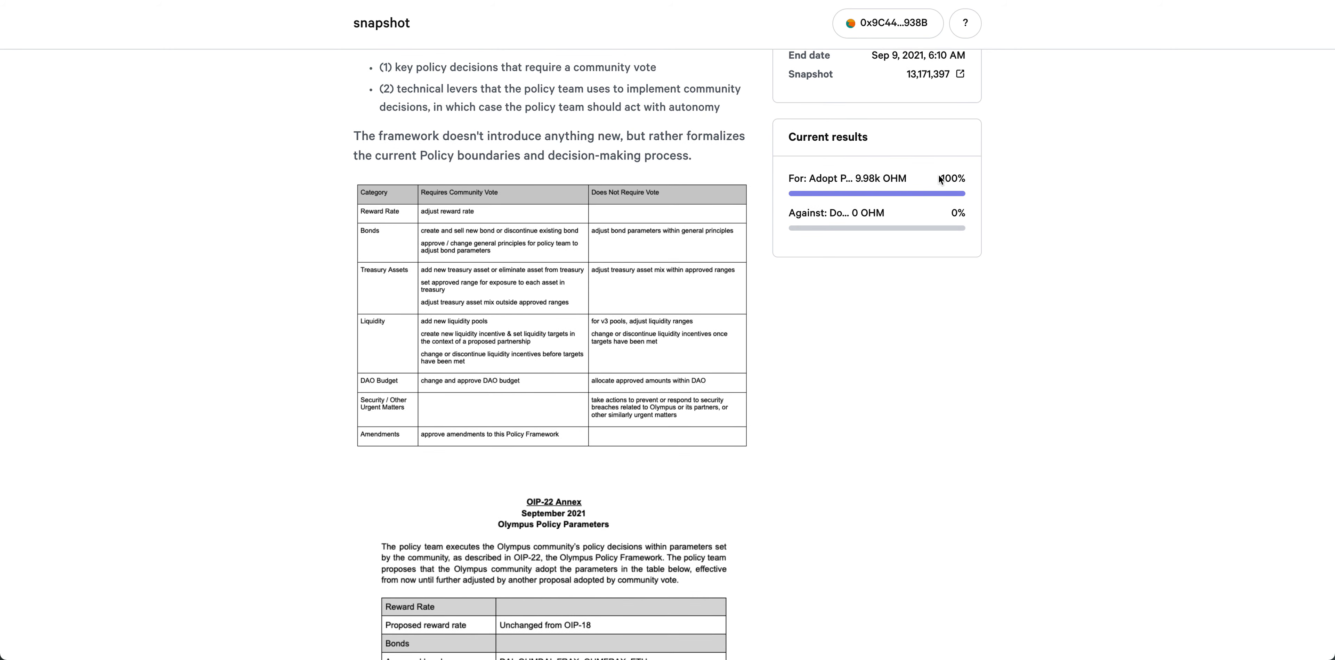
pyautogui.moveTo(964, 179); pyautogui.dragTo(789, 176)
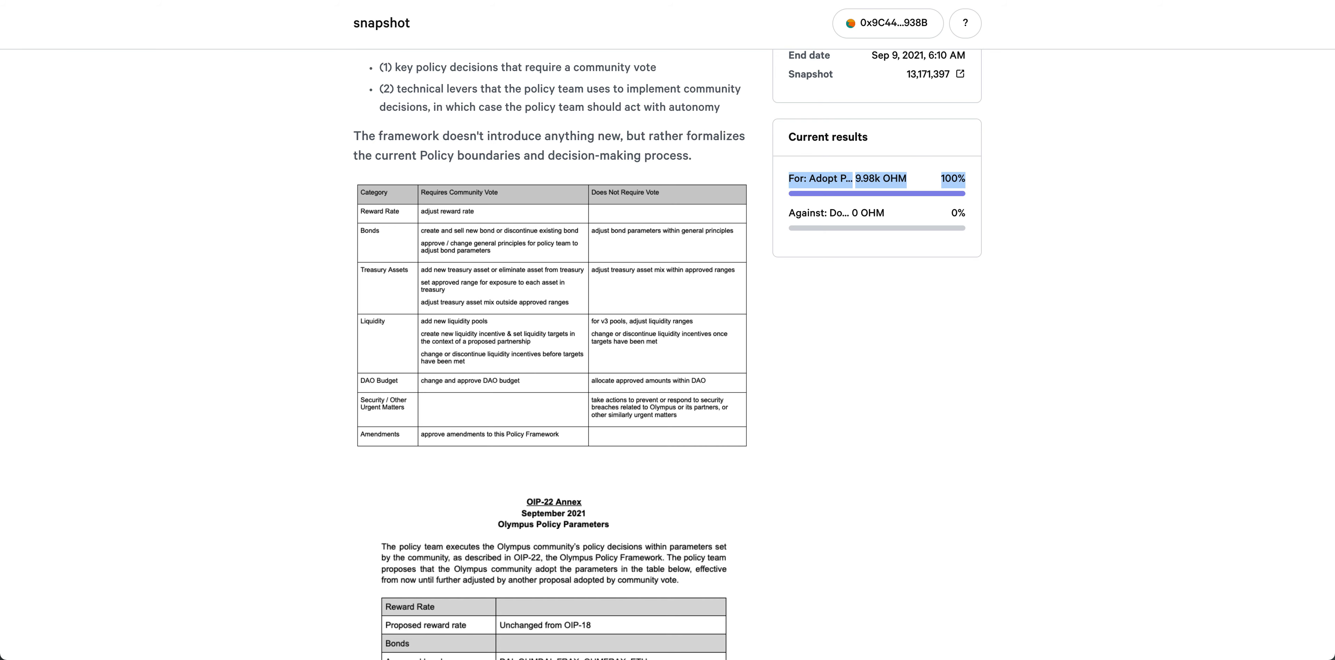
pyautogui.hotkey('alt', 'Left')
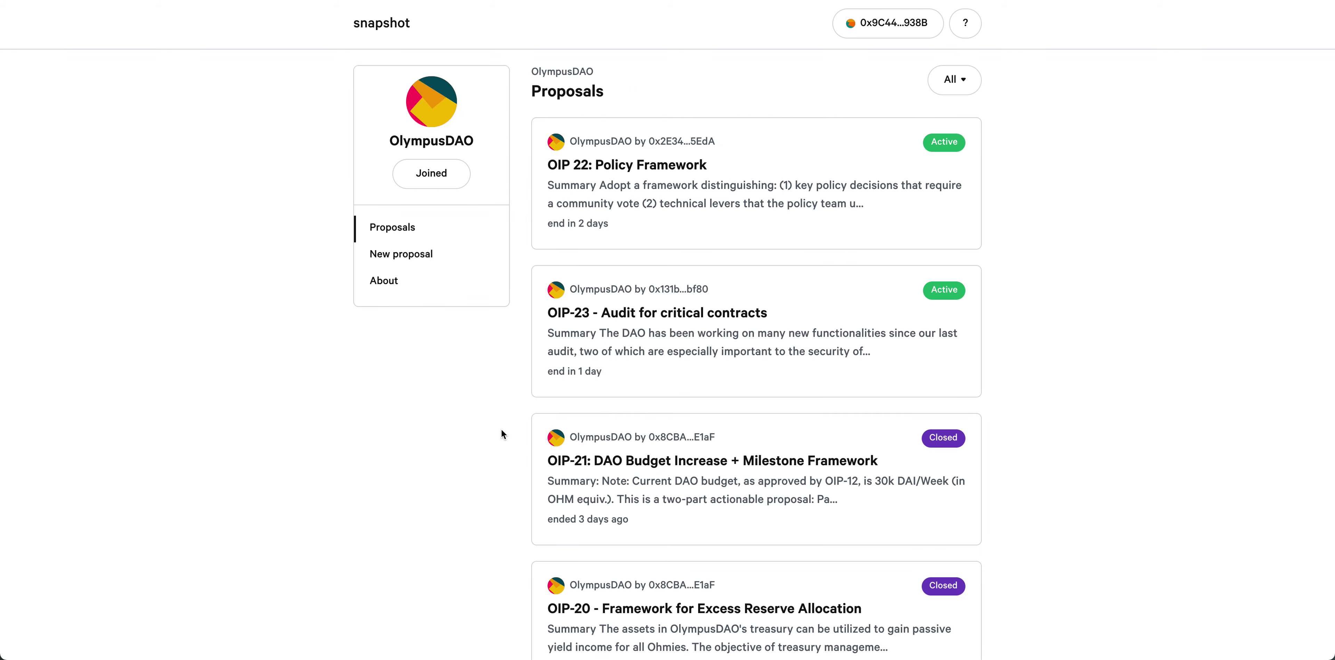
# Open the OIP-18 reward rate proposal and open its framework table image in a new tab
pyautogui.scroll(-3, 500, 430)
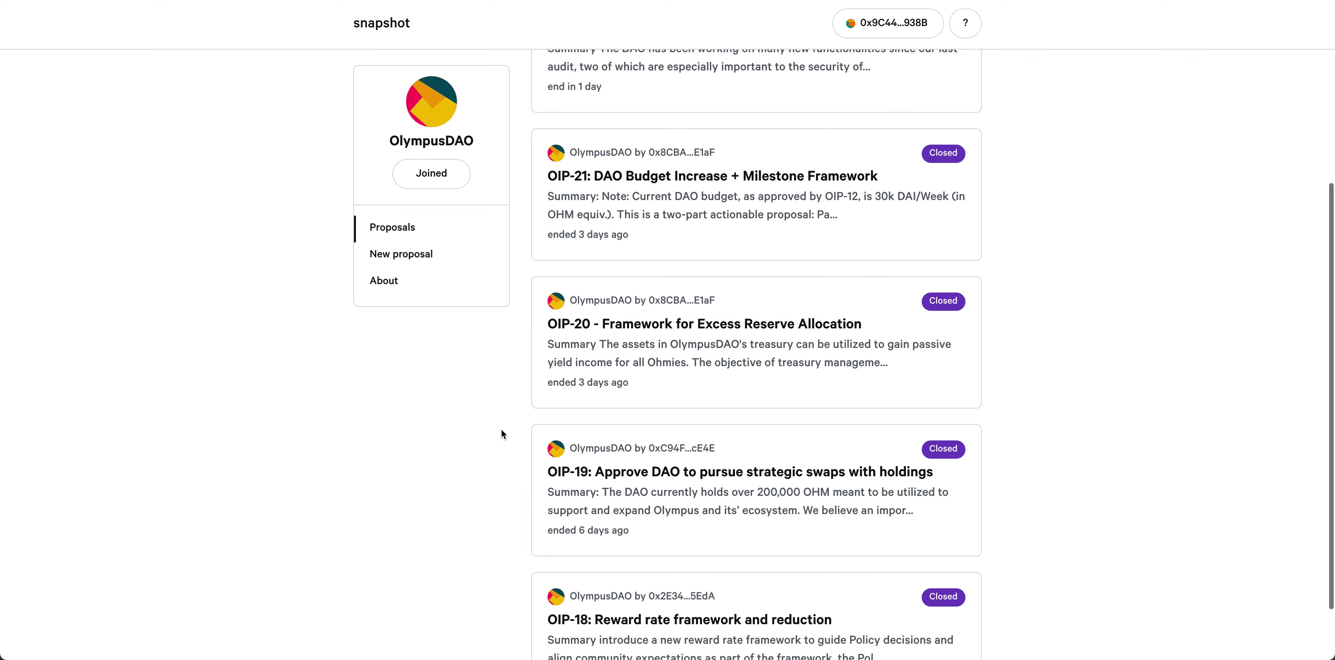
pyautogui.scroll(-3, 500, 428)
pyautogui.click(625, 483)
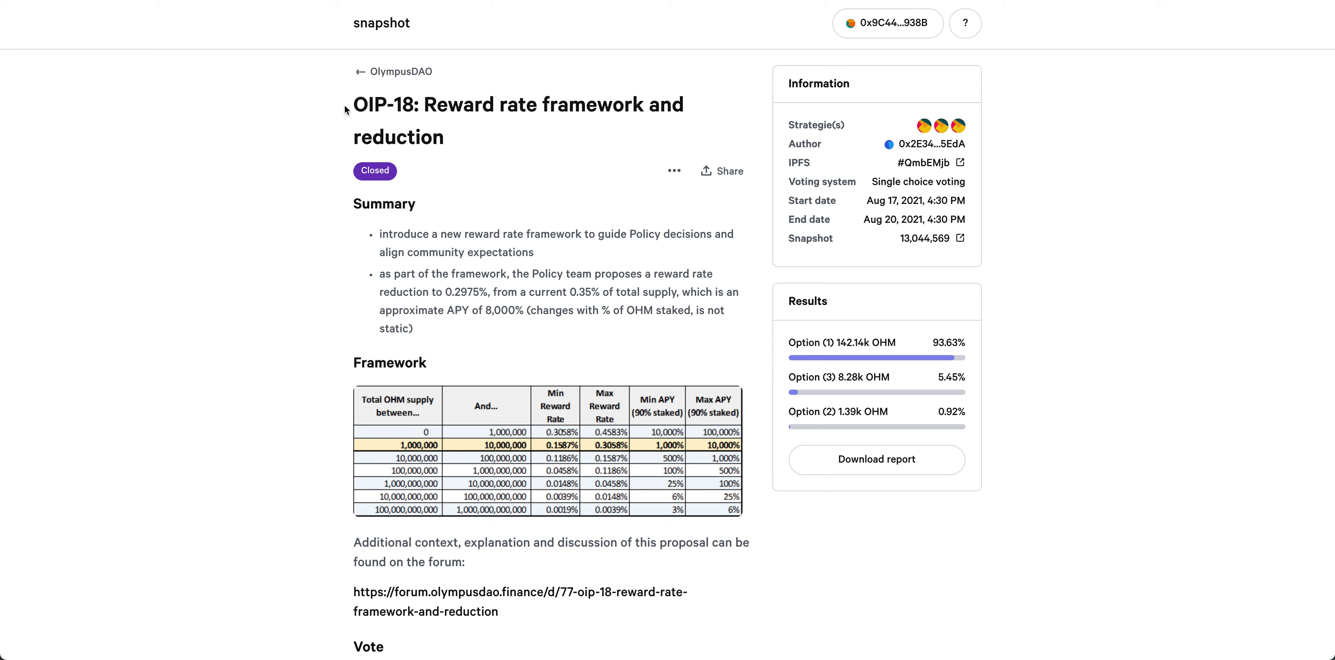
pyautogui.rightClick(396, 402)
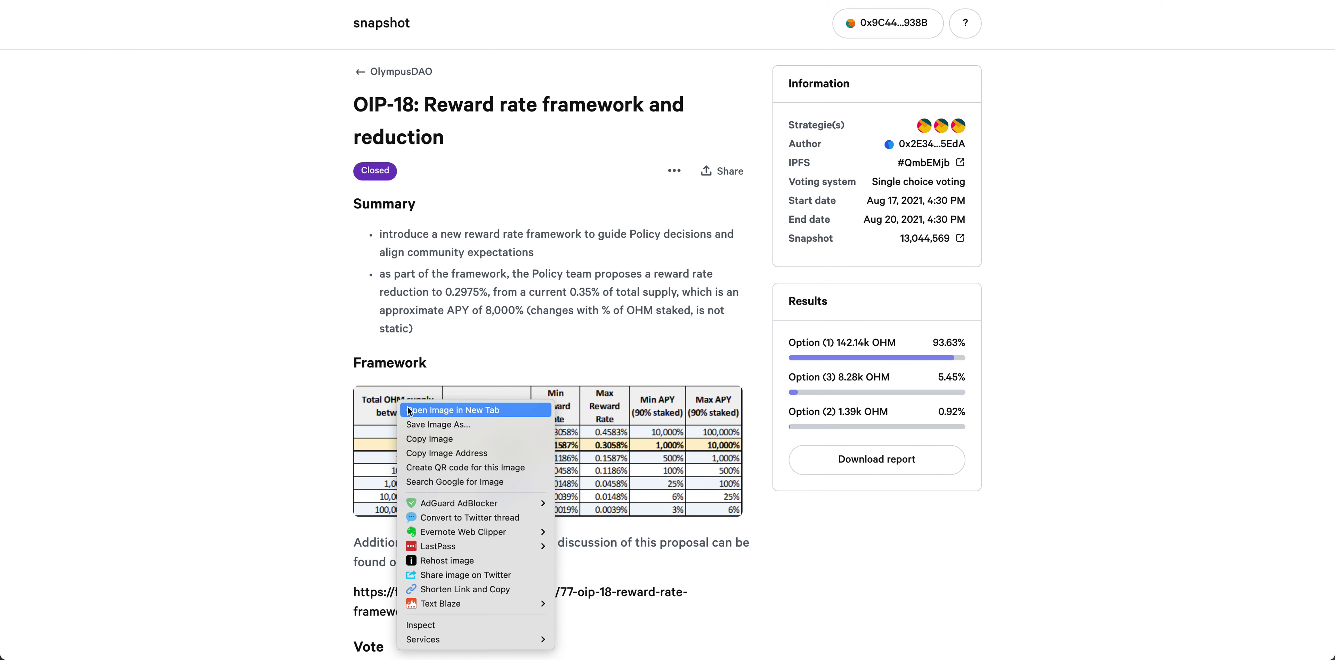
pyautogui.click(407, 411)
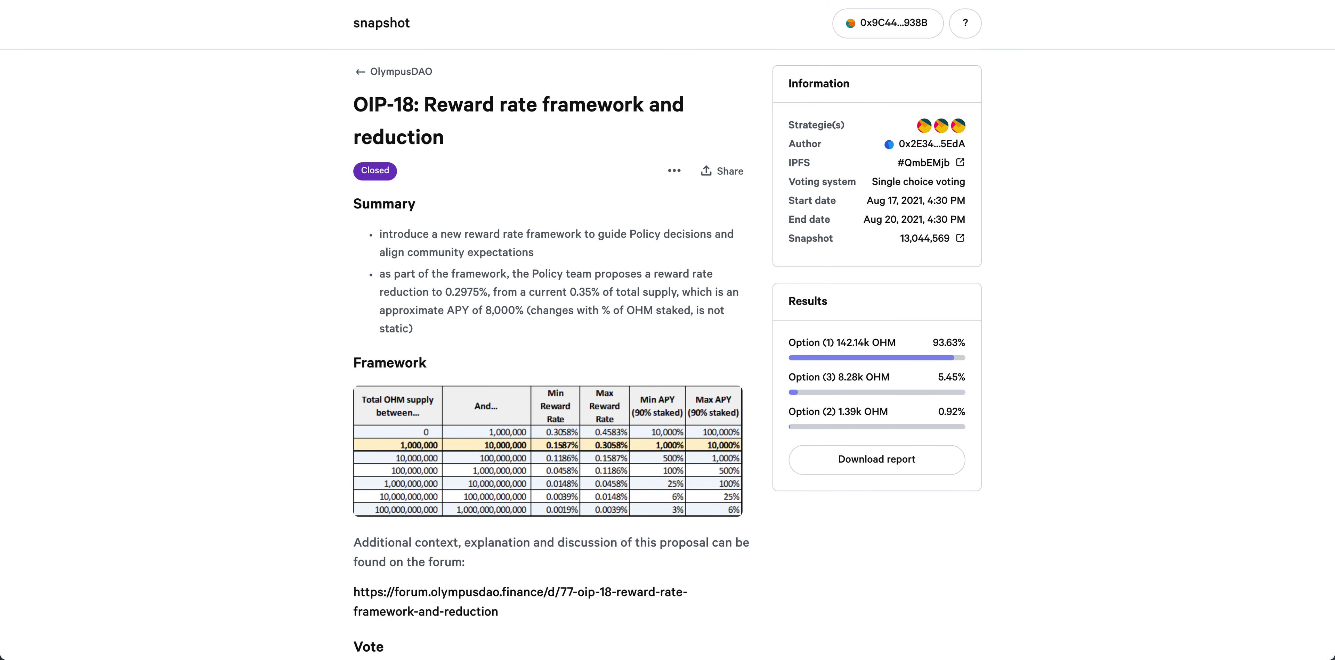
pyautogui.scroll(-2, 458, 169)
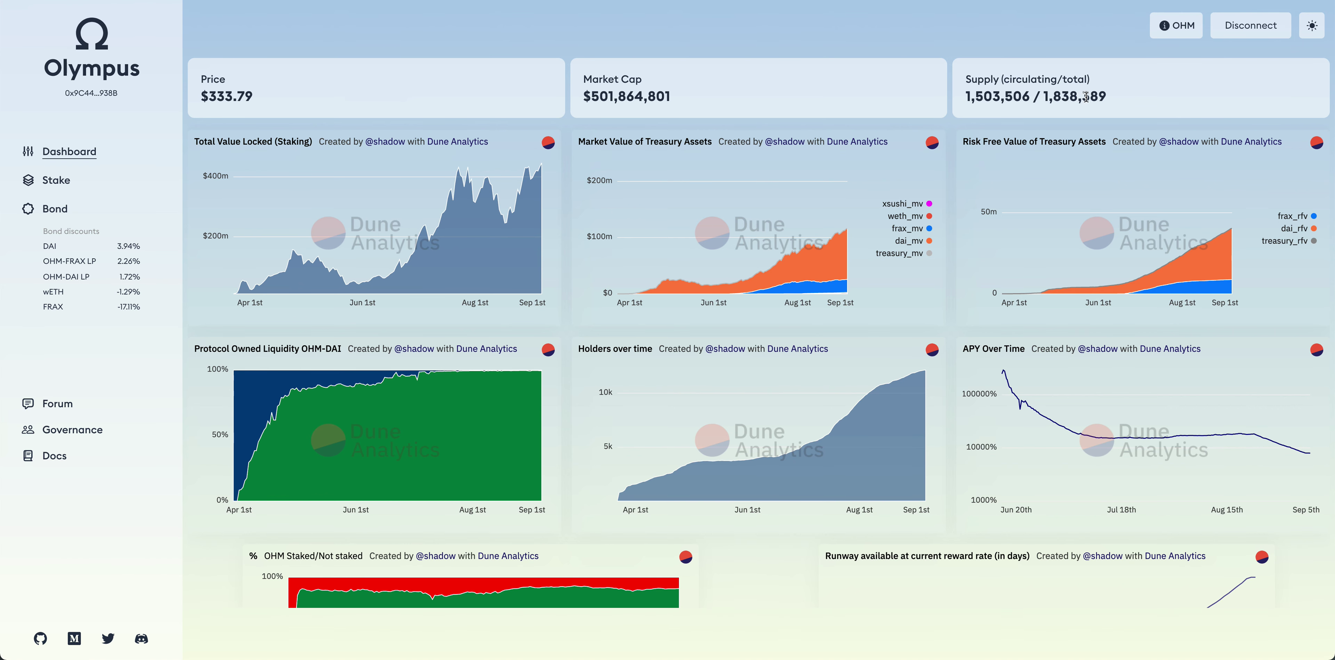
# Highlight the total supply figure on the Olympus dashboard
pyautogui.moveTo(1106, 98); pyautogui.dragTo(1044, 99)
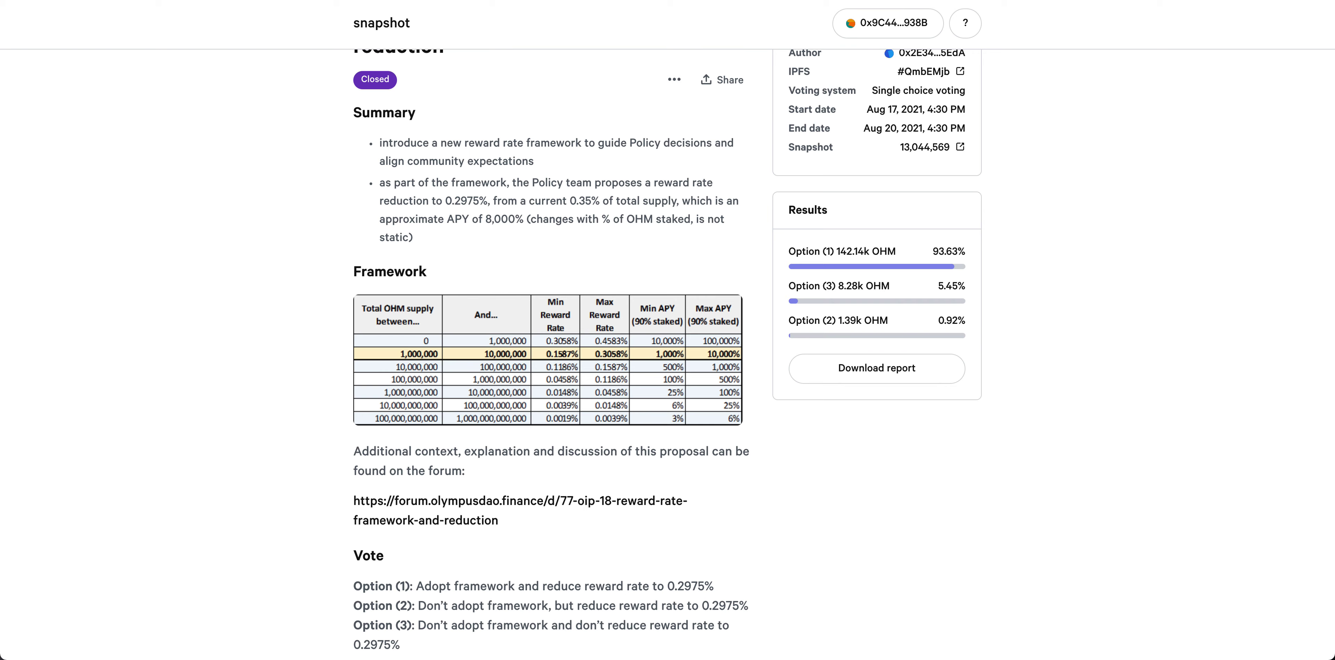
# Switch over to the Olympus dashboard tab
pyautogui.hotkey('ctrl', 'Tab')
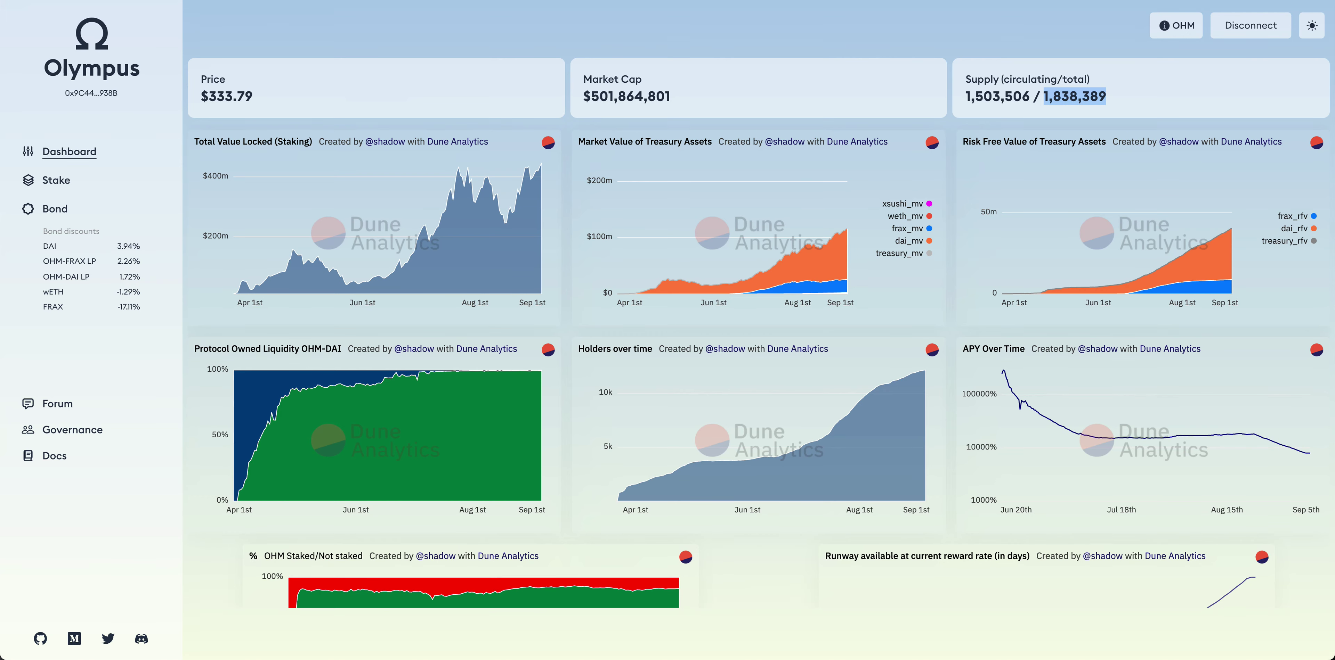
# Open the Stake page and select the 6.1986% 5-day ROI and 7,966.4% APY values
pyautogui.click(50, 182)
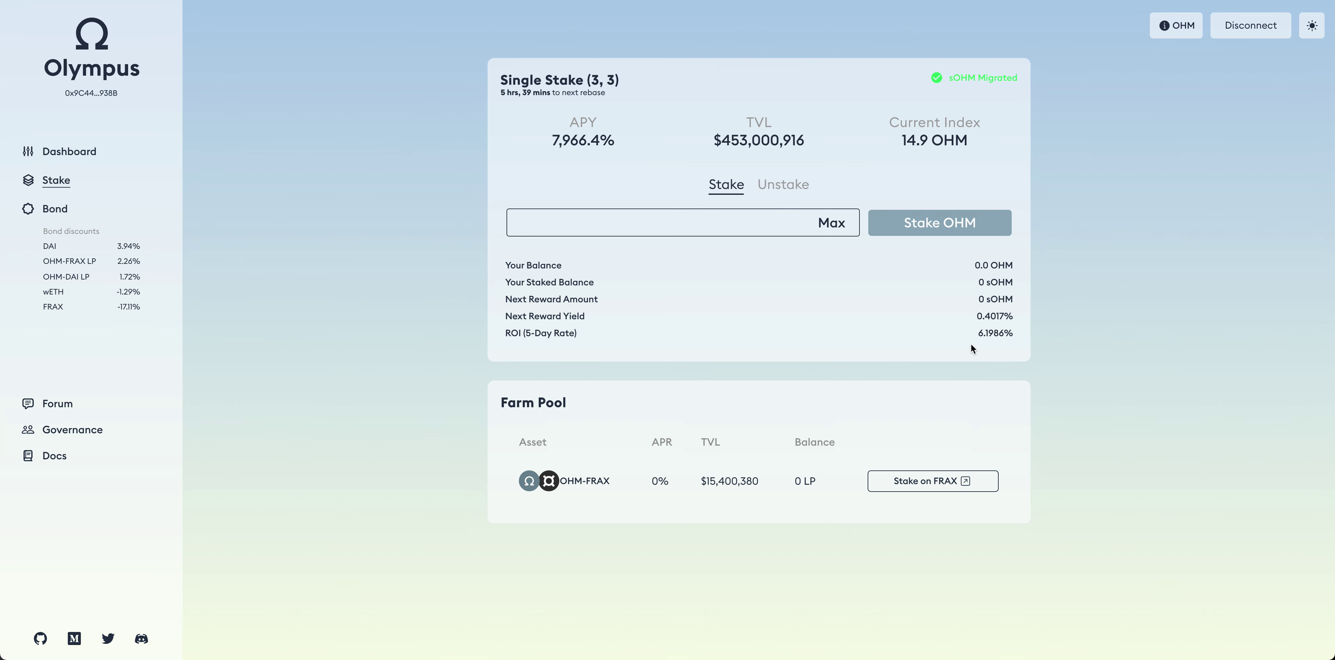
pyautogui.click(977, 335)
pyautogui.moveTo(977, 335); pyautogui.dragTo(993, 336)
pyautogui.moveTo(615, 141); pyautogui.dragTo(539, 136)
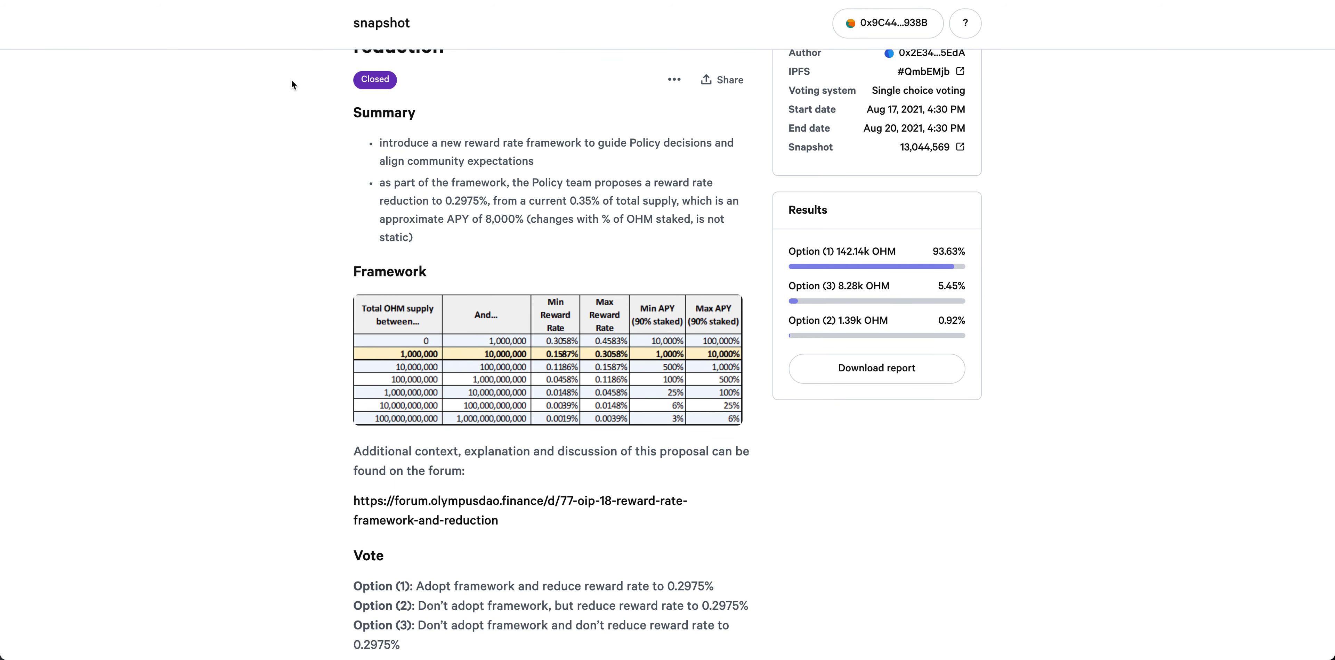
# Return to the OlympusDAO proposals list and scroll through older proposals OIP-16 to OIP-13
pyautogui.scroll(3, 290, 79)
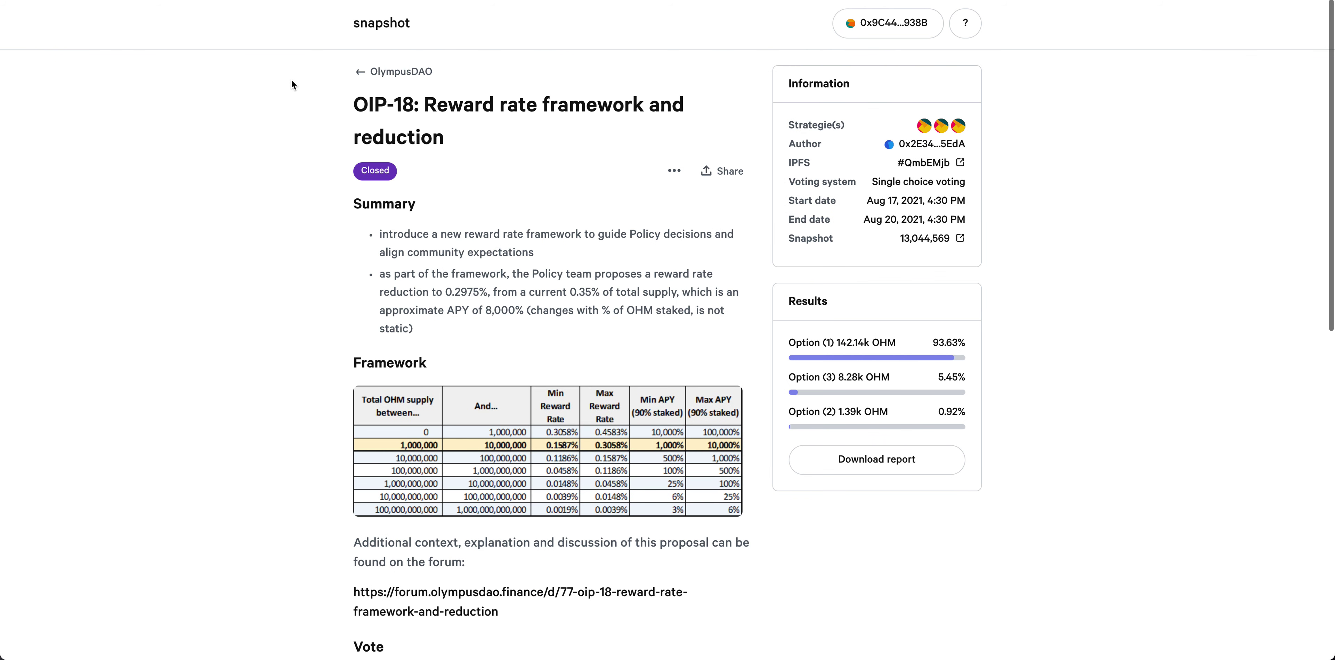
pyautogui.click(366, 71)
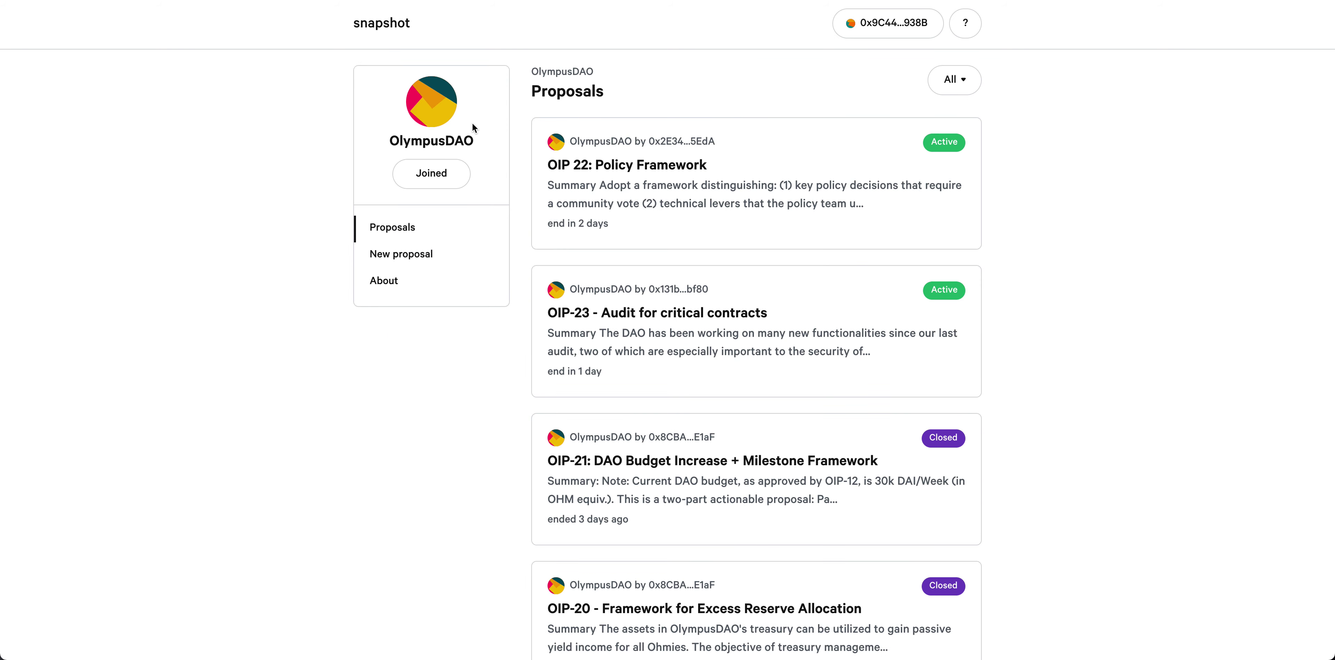
pyautogui.scroll(-10, 506, 204)
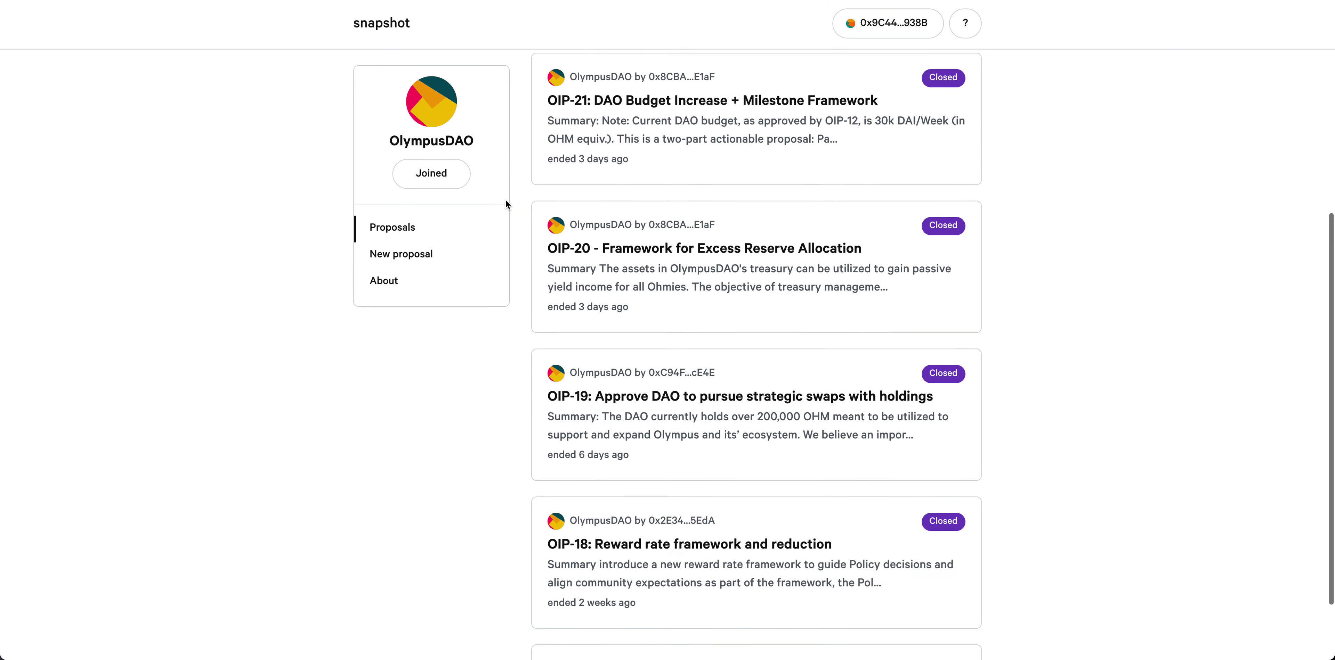
pyautogui.scroll(-14, 506, 204)
pyautogui.scroll(3, 507, 204)
pyautogui.scroll(3, 507, 204)
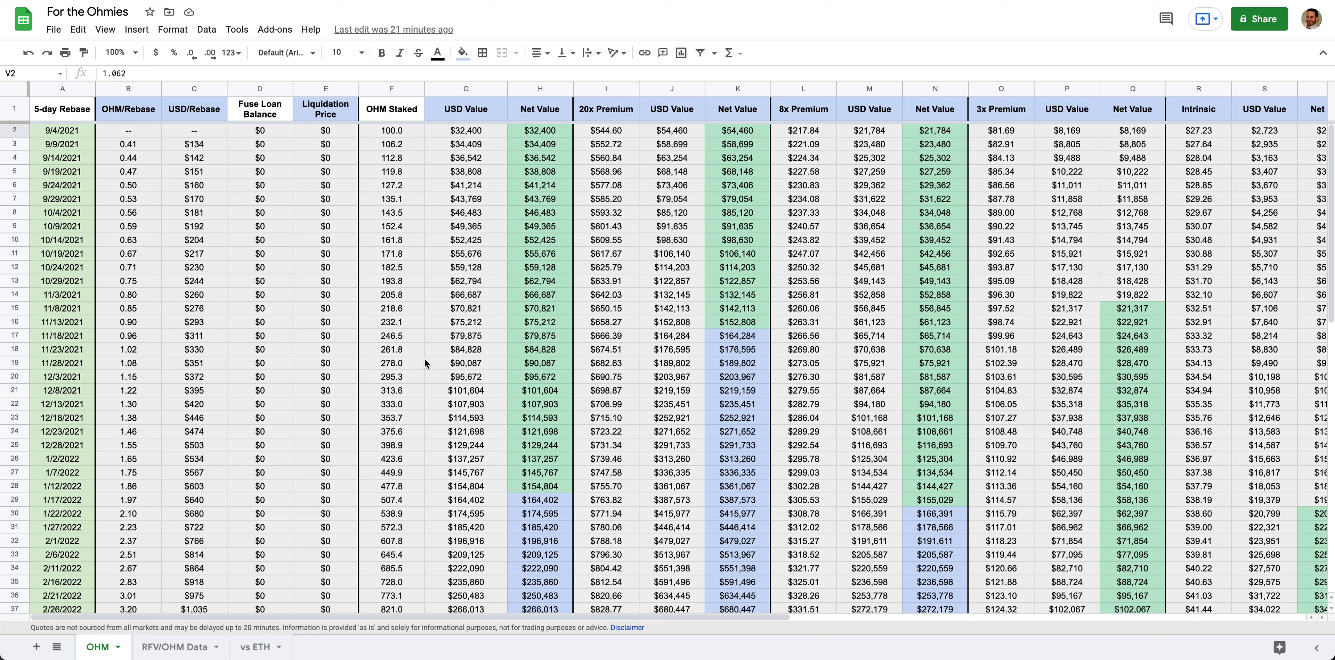
# Inspect the 5-day Rebase dates from 9/4/2021 and row 3's Net Value formula, then scroll right
pyautogui.click(60, 84)
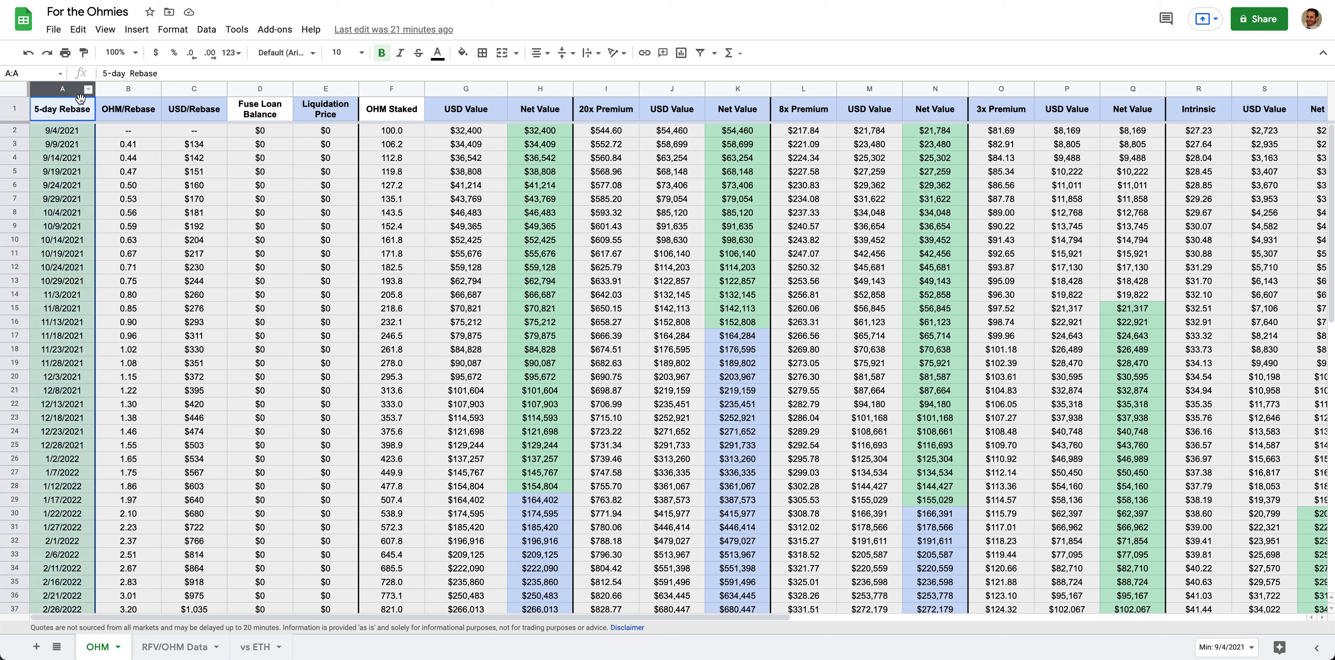
pyautogui.click(67, 135)
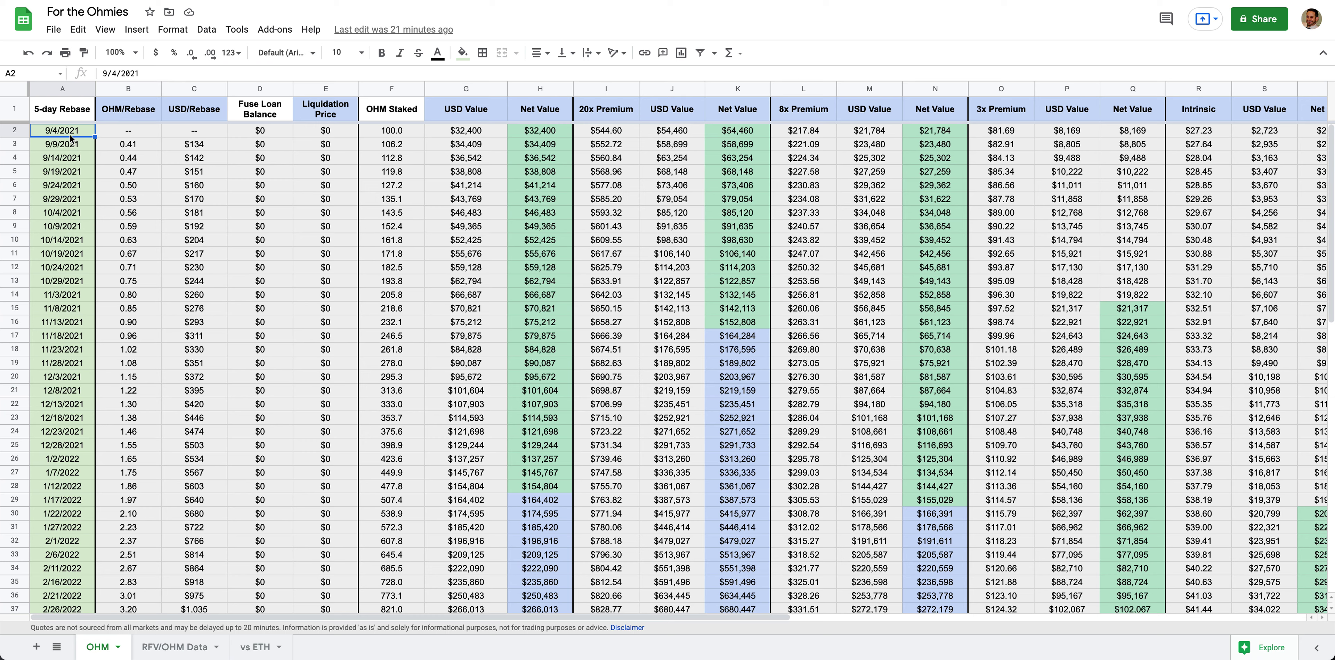
pyautogui.click(552, 148)
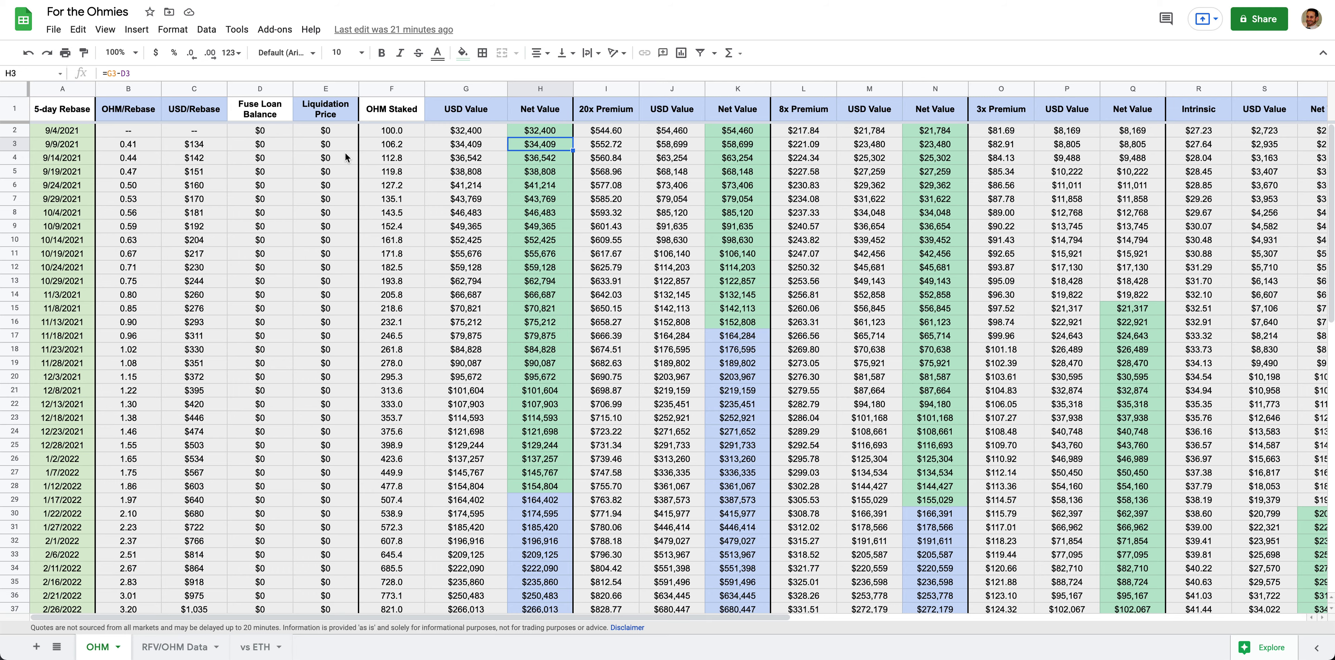
pyautogui.hscroll(10, 252, 273)
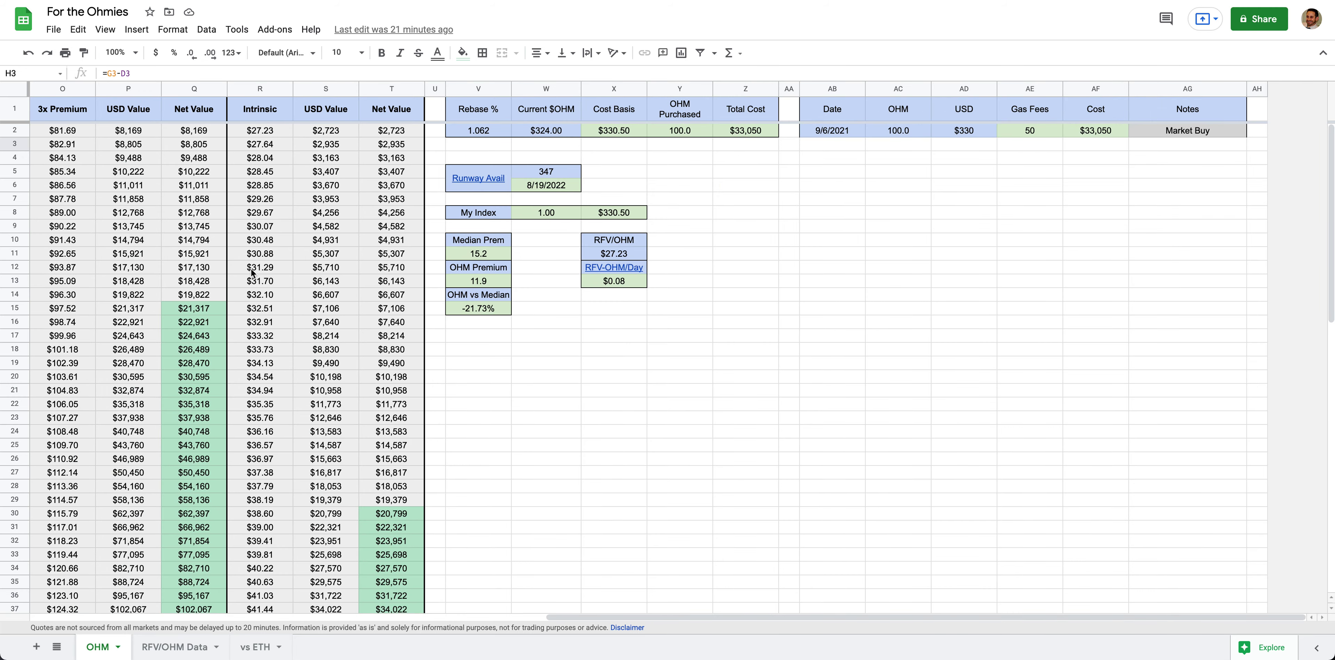
# Try a light blue fill on the $33,050 Cost cell, then undo it
pyautogui.click(1087, 134)
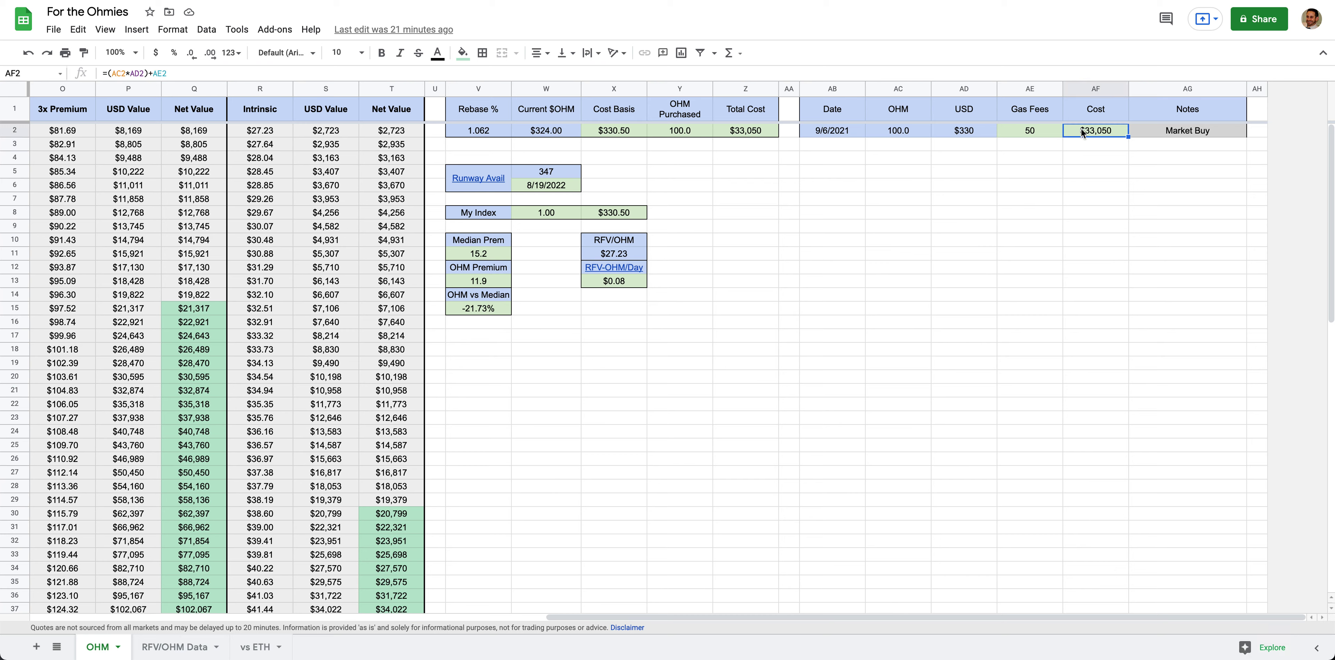
pyautogui.click(463, 52)
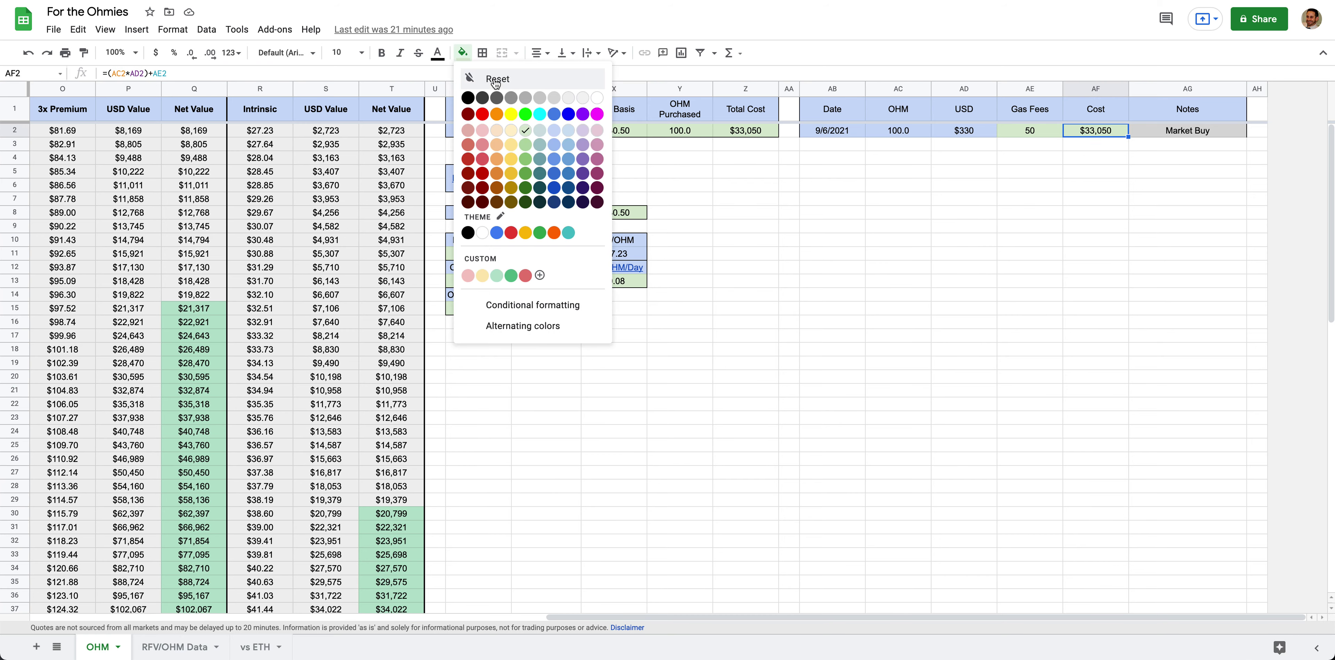
pyautogui.click(539, 133)
pyautogui.click(954, 253)
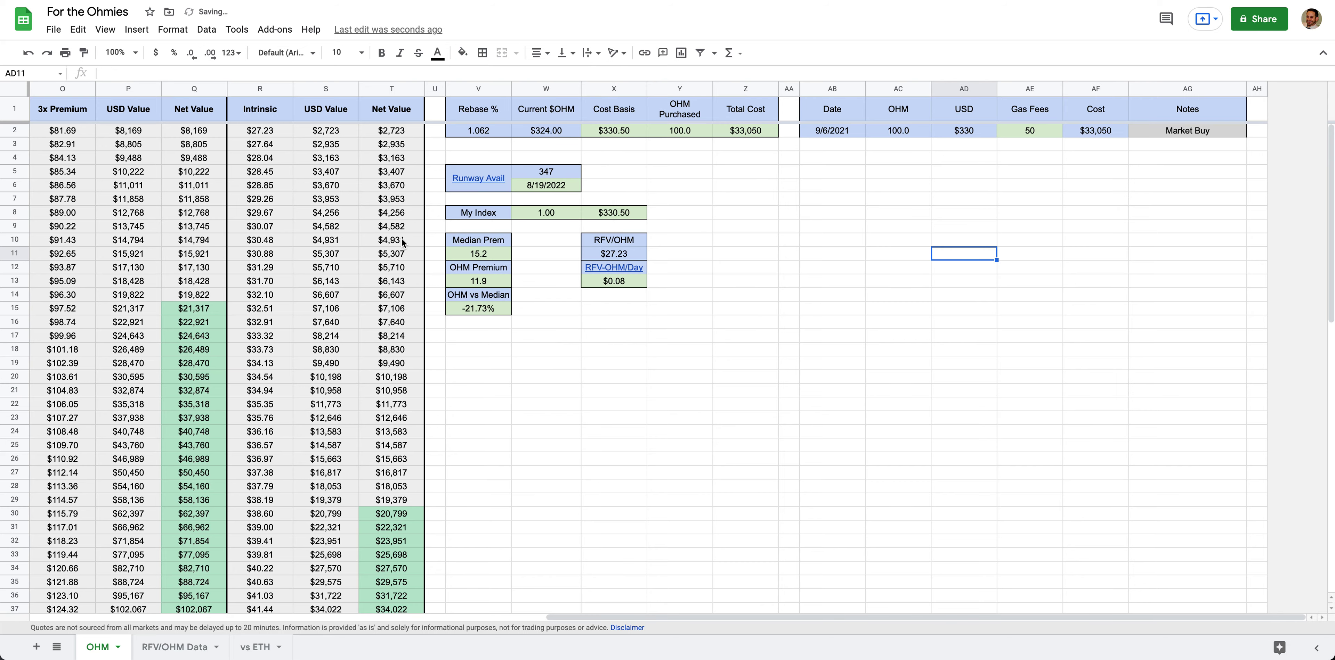
pyautogui.hscroll(-15, 964, 275)
pyautogui.hscroll(8, 981, 323)
pyautogui.hscroll(5, 982, 319)
pyautogui.moveTo(648, 278)
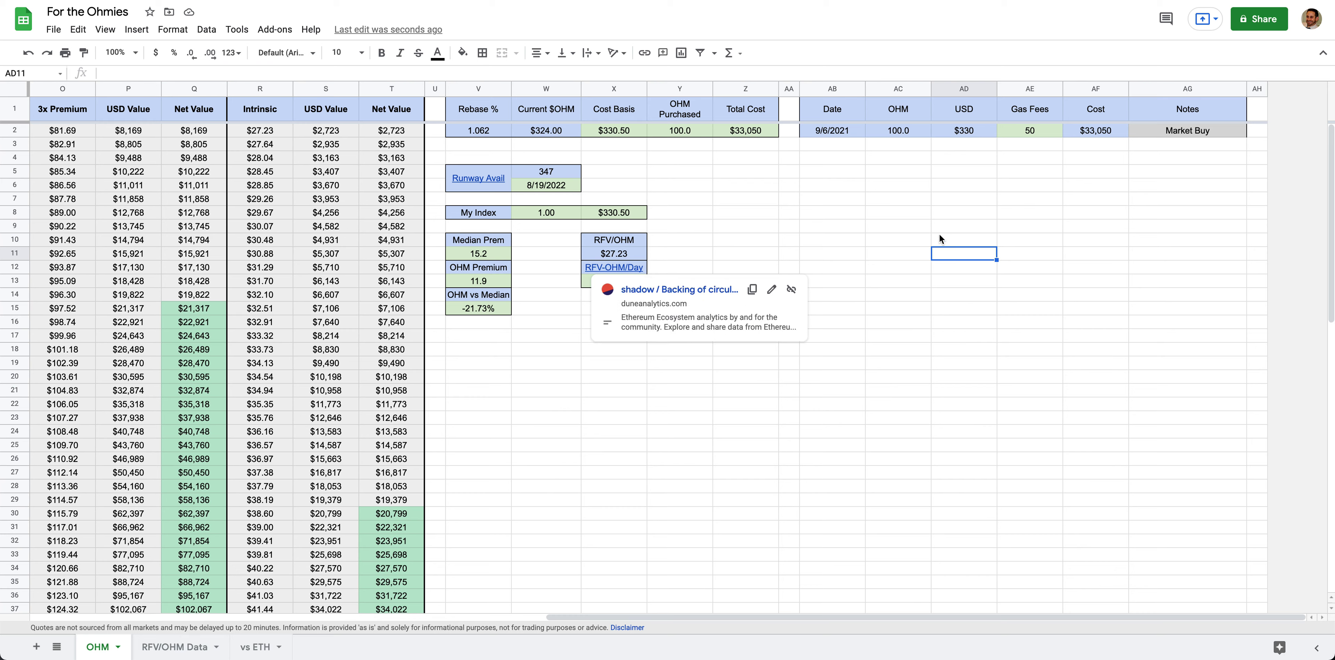
pyautogui.hotkey('ctrl', 'z')
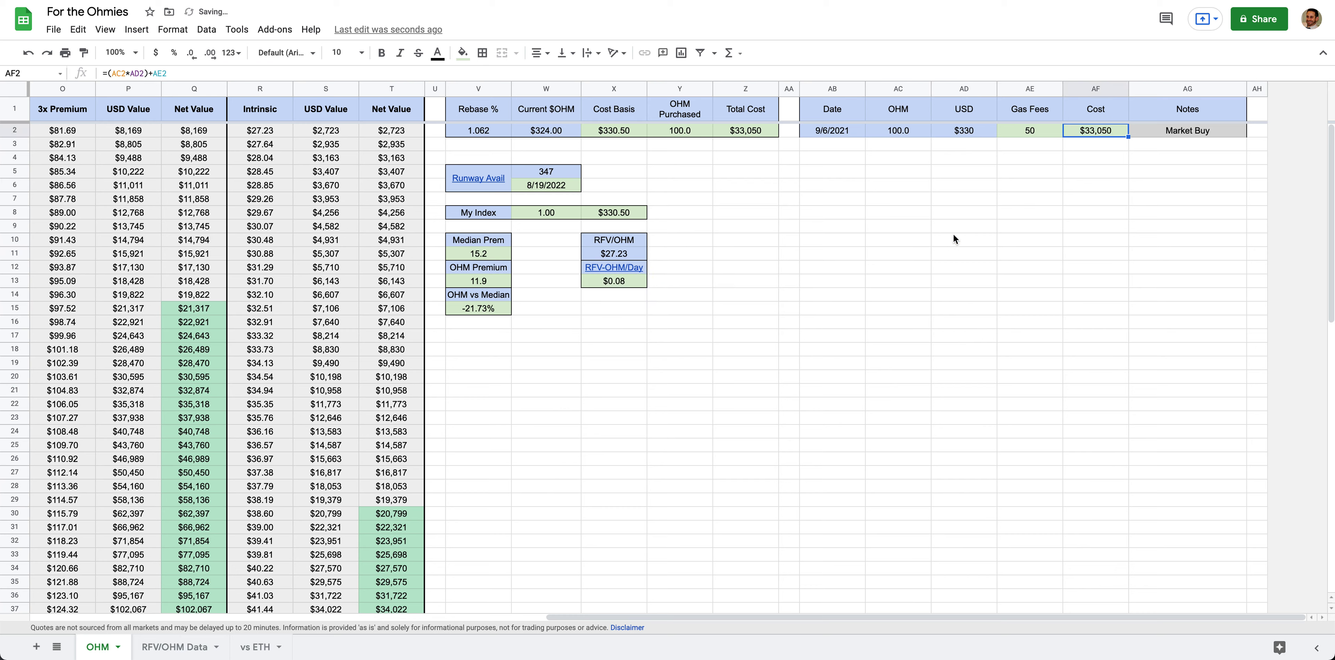
# Fill the Gas Fees value 50 and the first date 9/4/2021 light blue
pyautogui.click(1026, 129)
pyautogui.click(462, 53)
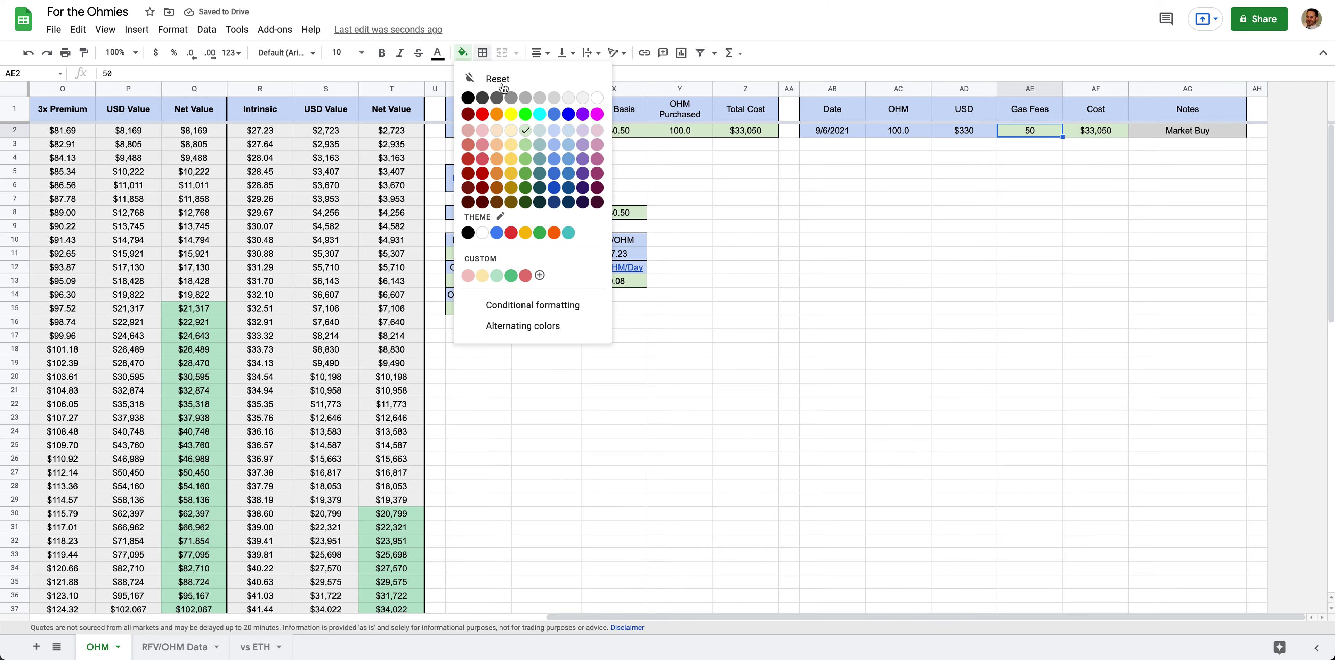
pyautogui.click(556, 133)
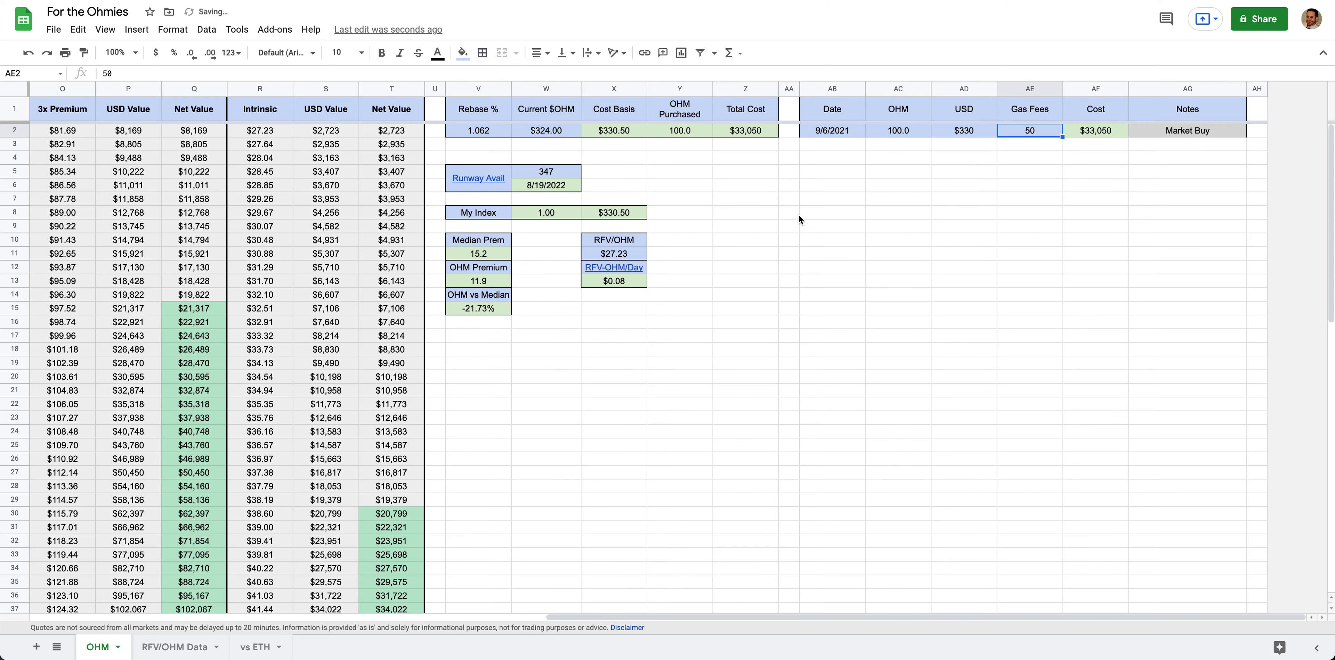
pyautogui.hscroll(-15, 798, 217)
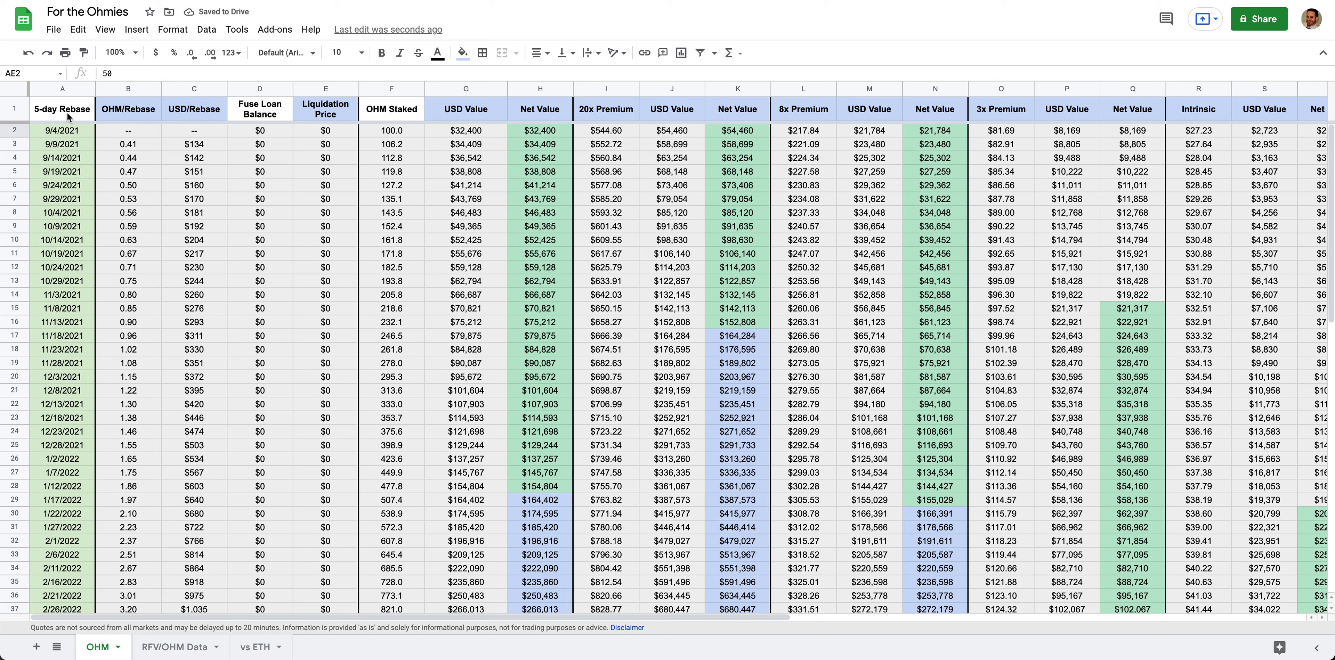
pyautogui.click(58, 132)
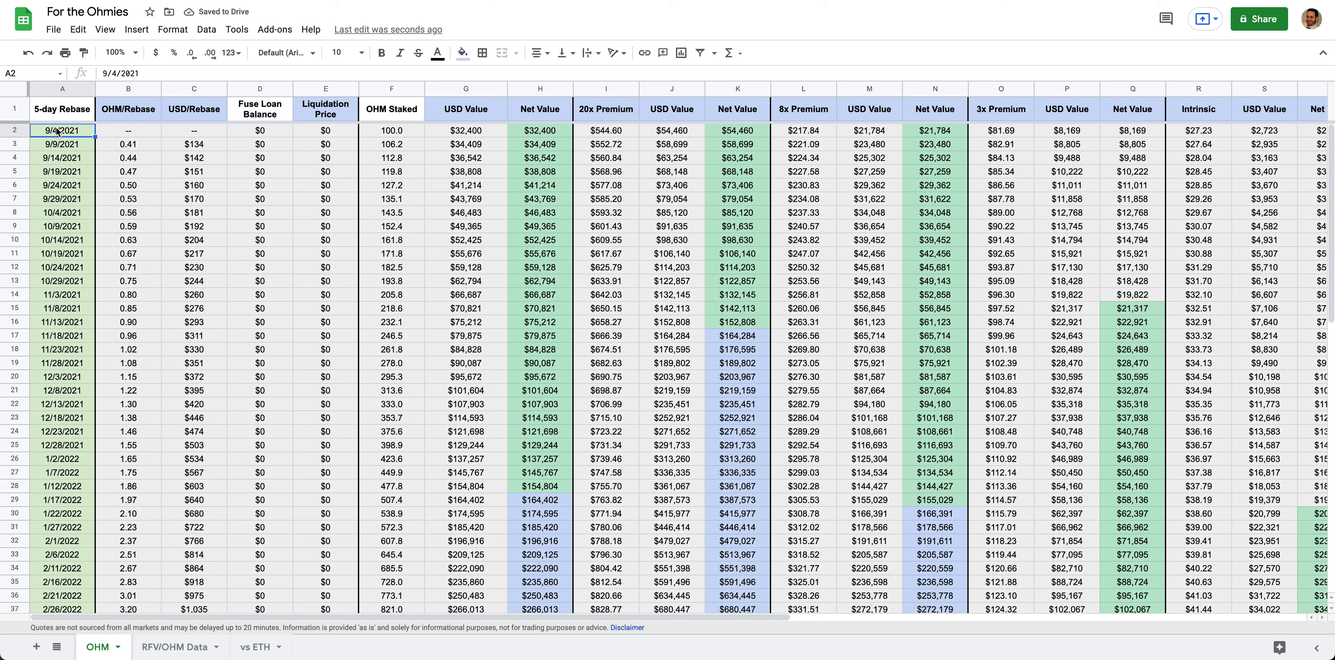
pyautogui.click(462, 53)
pyautogui.click(557, 132)
pyautogui.click(85, 199)
pyautogui.click(76, 135)
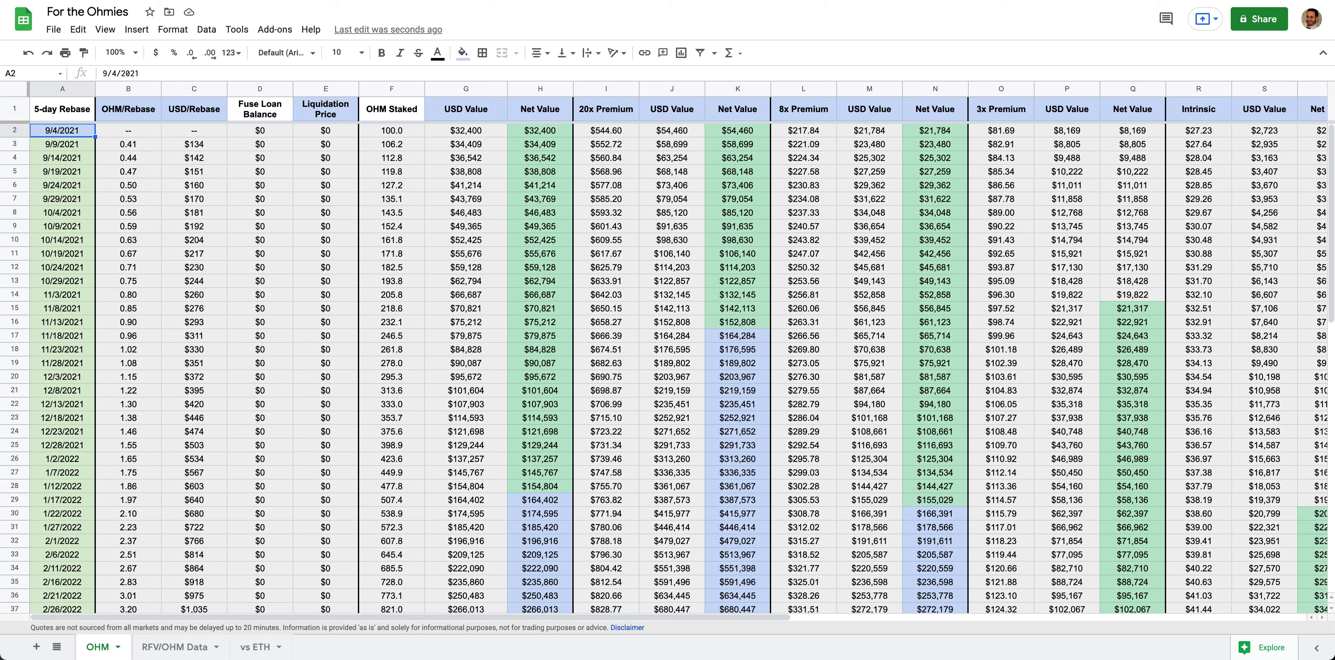
# Change the first rebase date to 9/6 so the following dates become 9/11/2021, 9/16/2021 and onward
pyautogui.write('9/6')
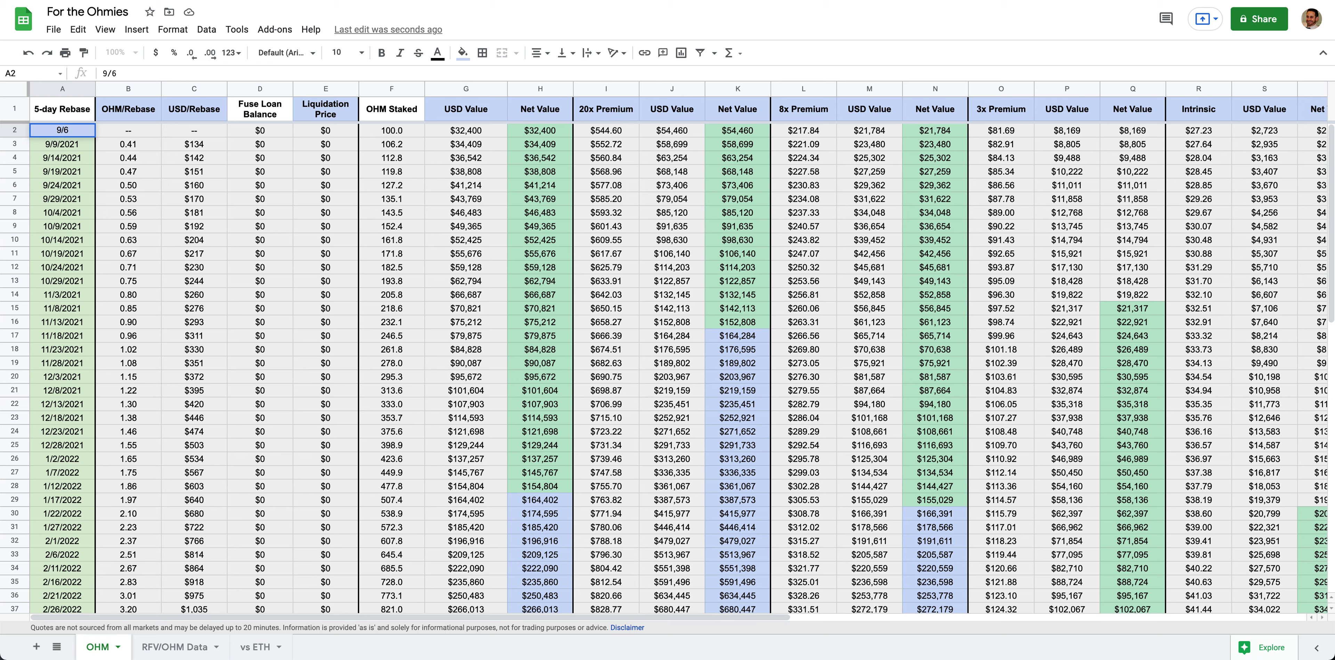
pyautogui.press('Return')
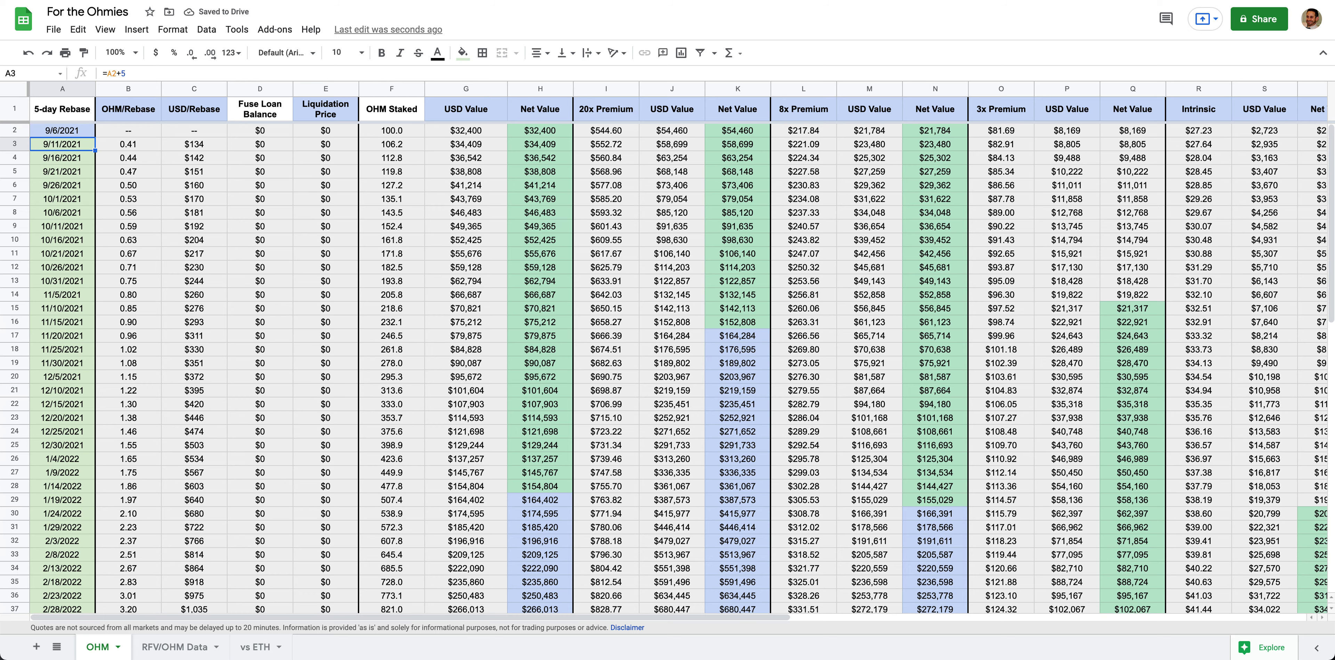
pyautogui.scroll(-5, 65, 198)
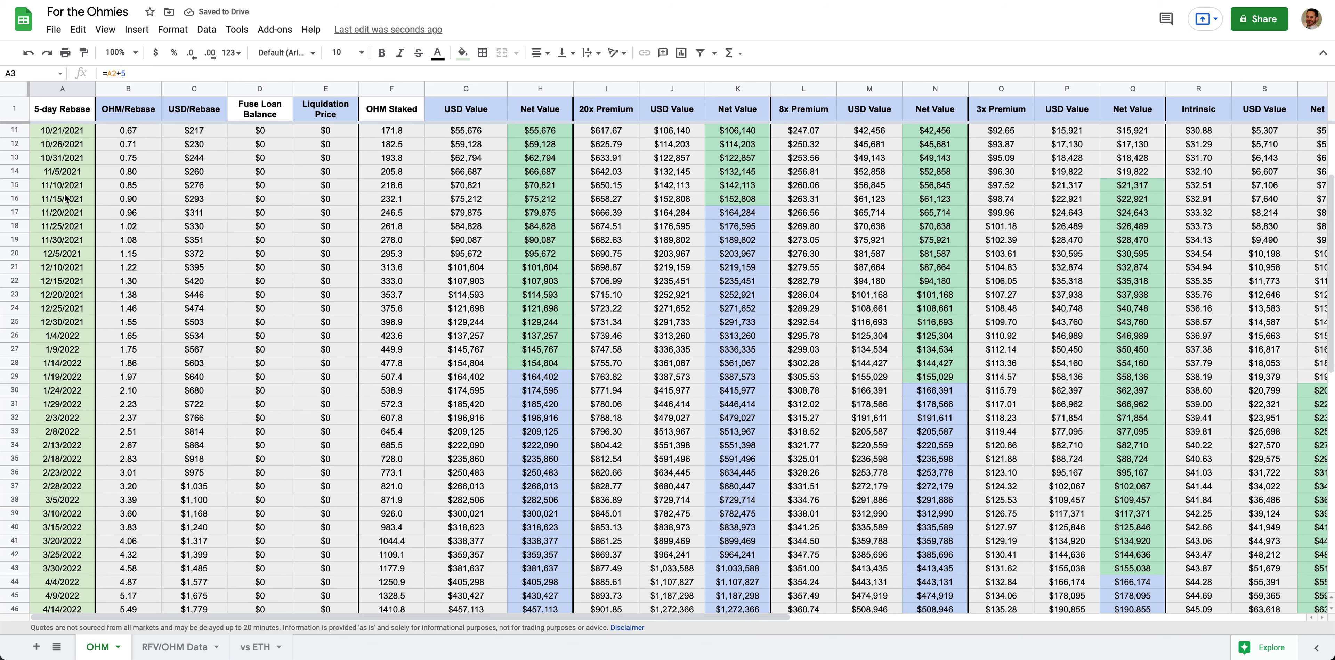
pyautogui.scroll(5, 67, 199)
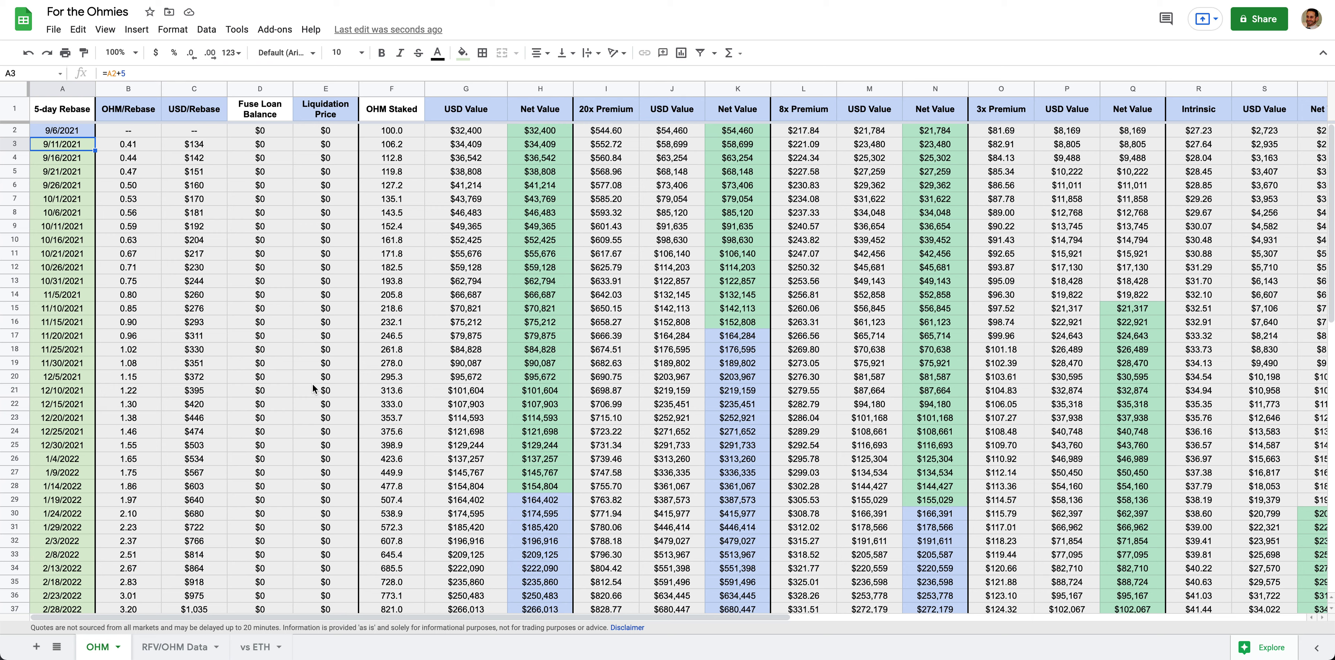
# Review the column headers from OHM/Rebase through 20x Premium, Fuse Loan Balance and OHM Staked
pyautogui.click(129, 111)
pyautogui.click(183, 115)
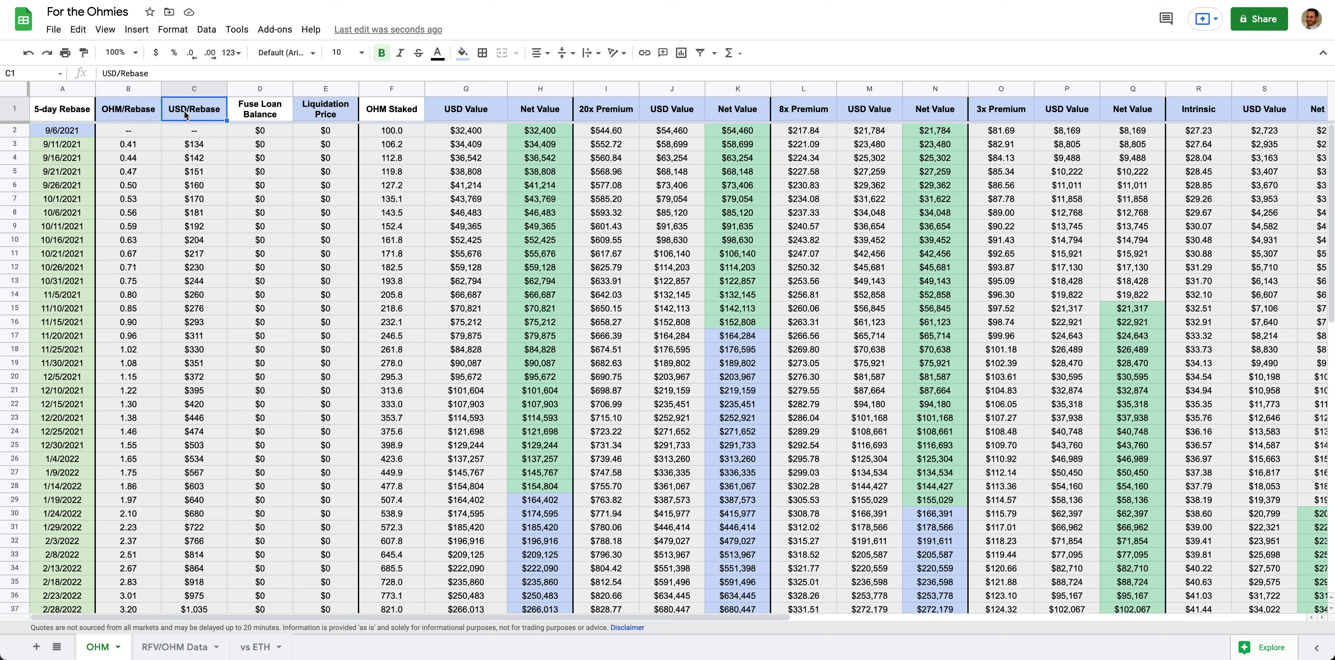
pyautogui.click(319, 107)
pyautogui.click(471, 112)
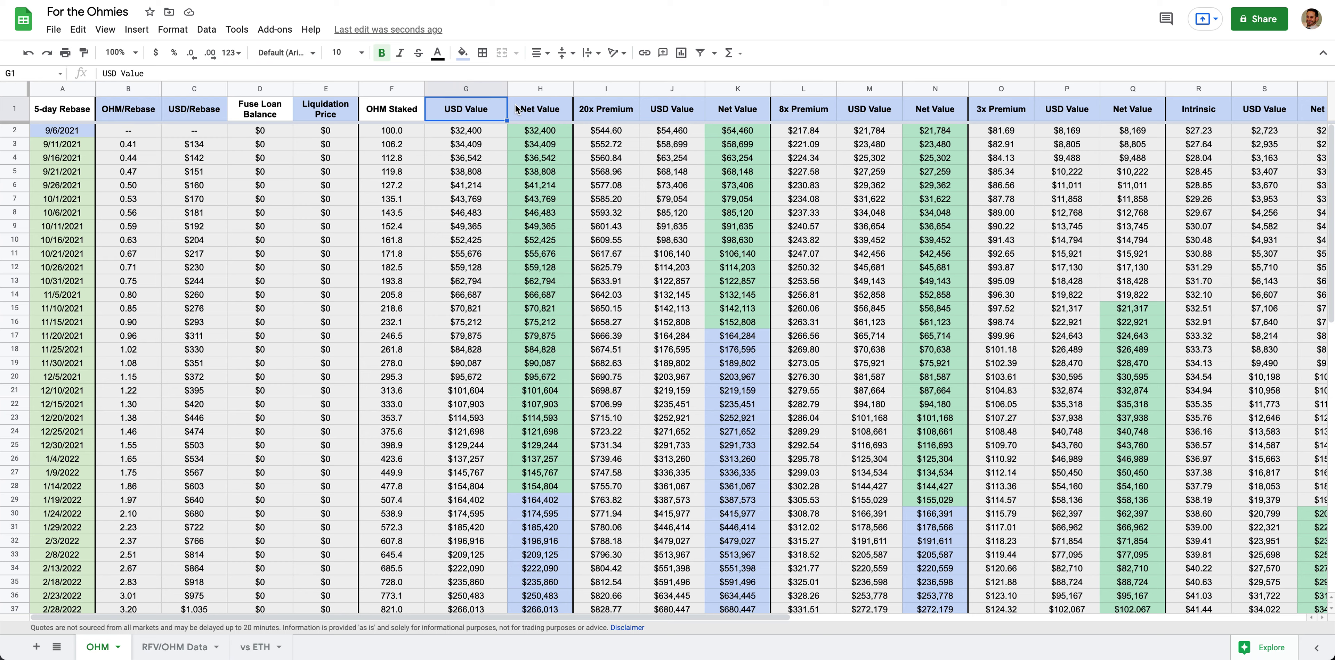
pyautogui.click(539, 110)
pyautogui.click(617, 115)
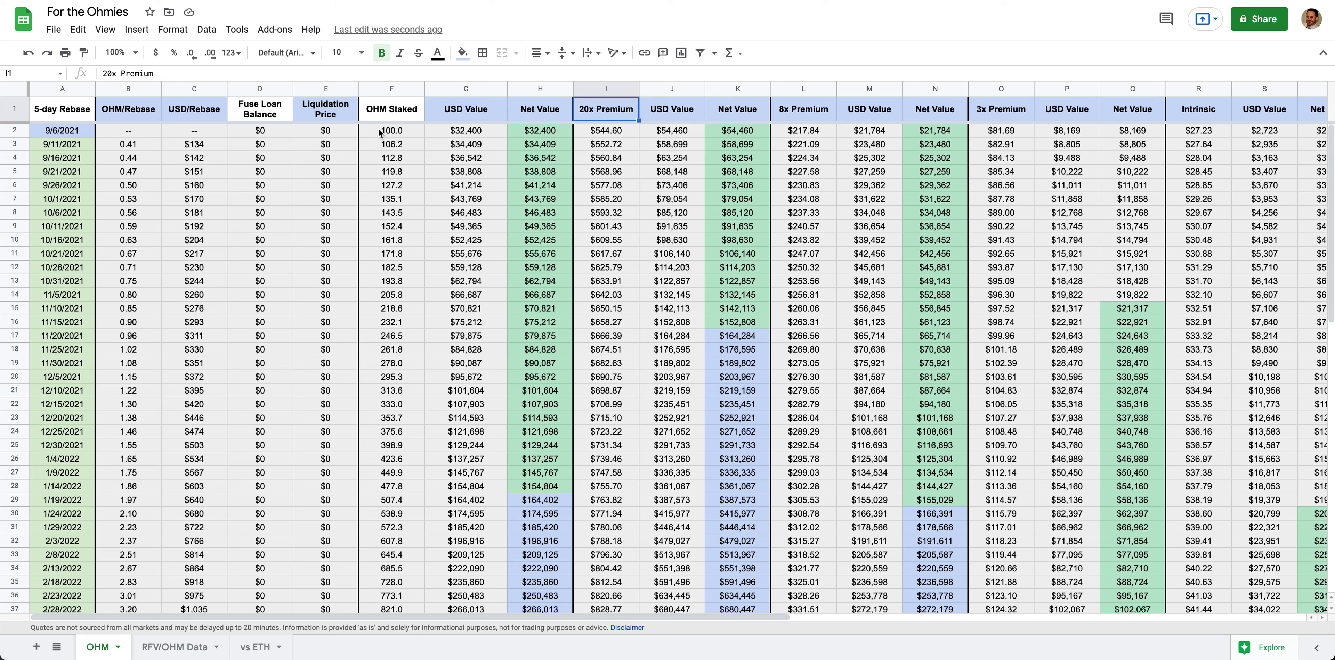
pyautogui.click(263, 114)
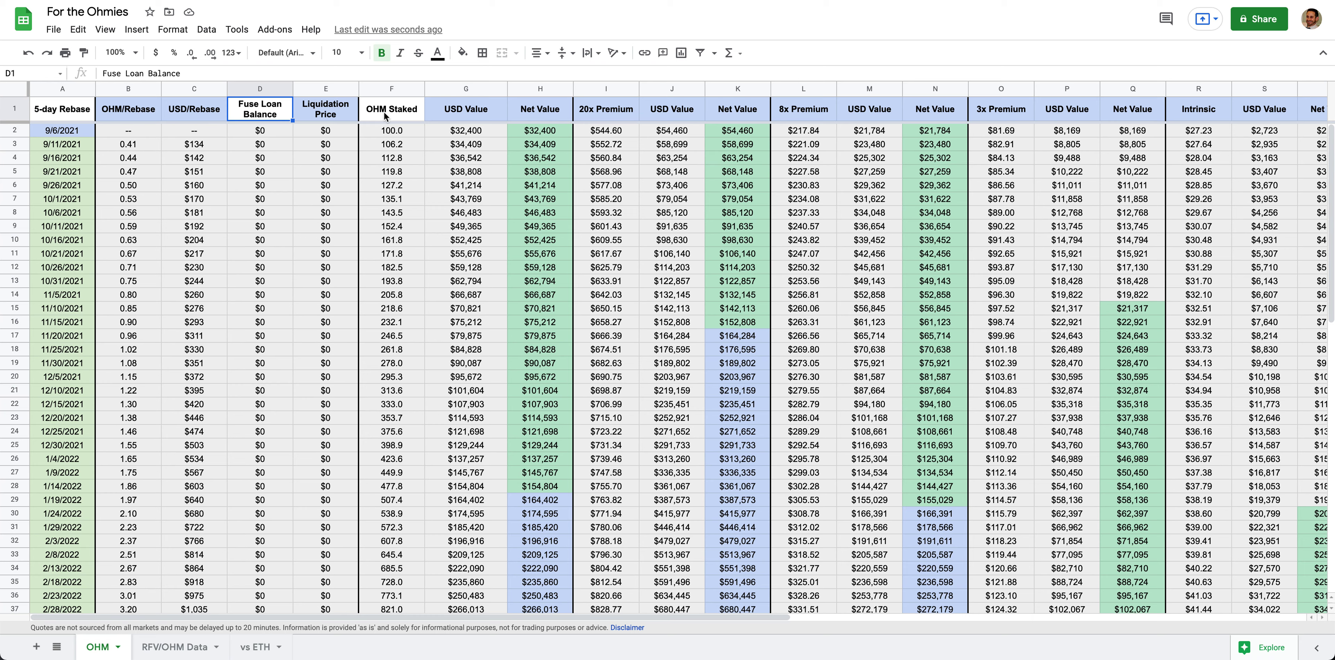
pyautogui.click(385, 115)
# Fill the first Fuse Loan Balance ($0) and starting OHM Staked (100.0) cells light blue
pyautogui.click(258, 134)
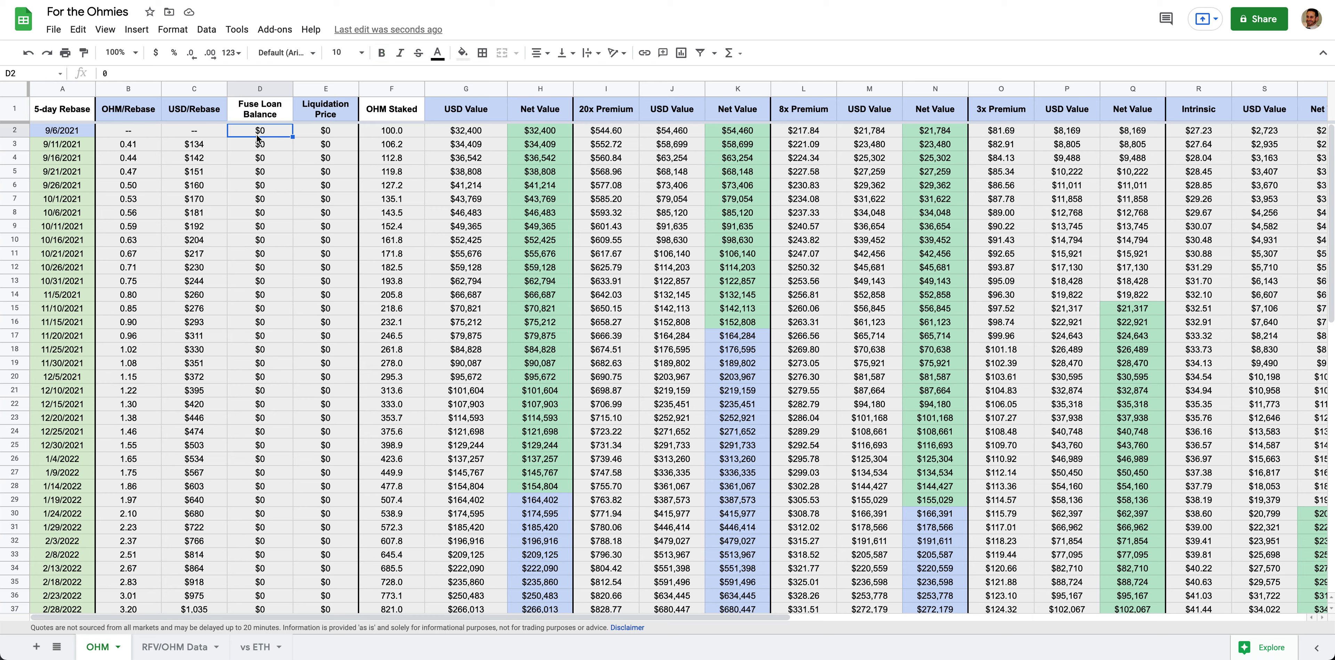
pyautogui.click(465, 53)
pyautogui.click(556, 130)
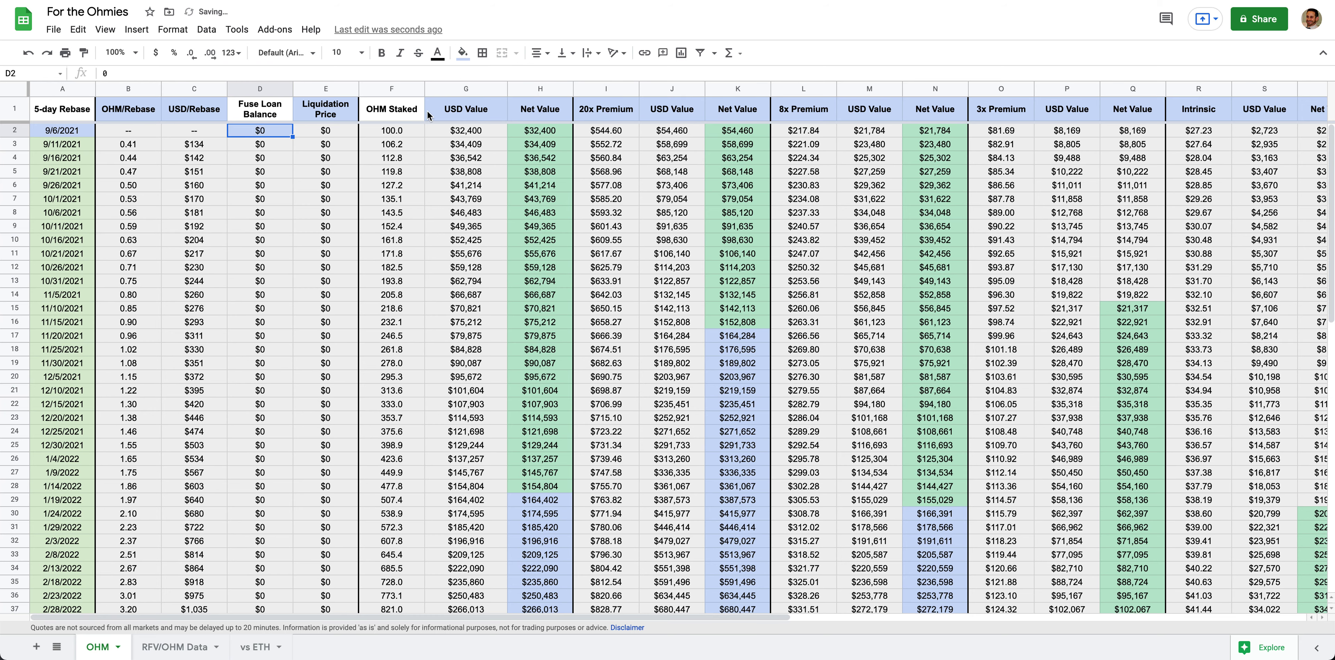
pyautogui.click(400, 133)
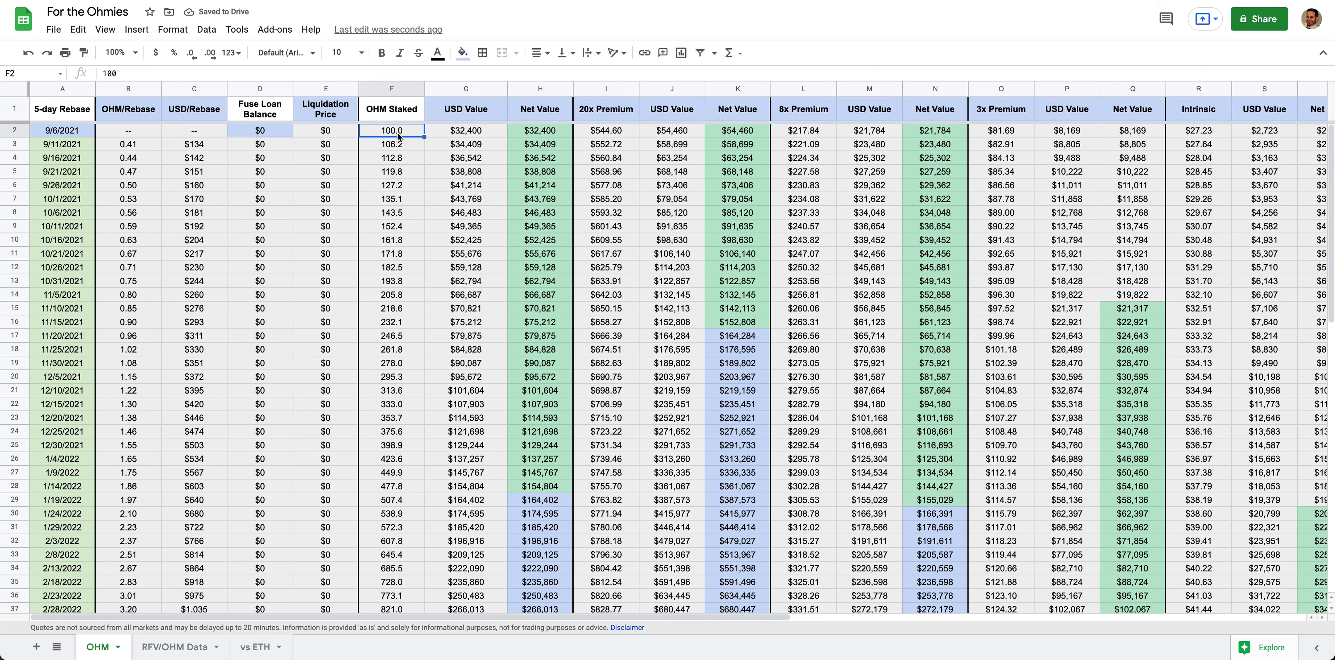
pyautogui.click(463, 56)
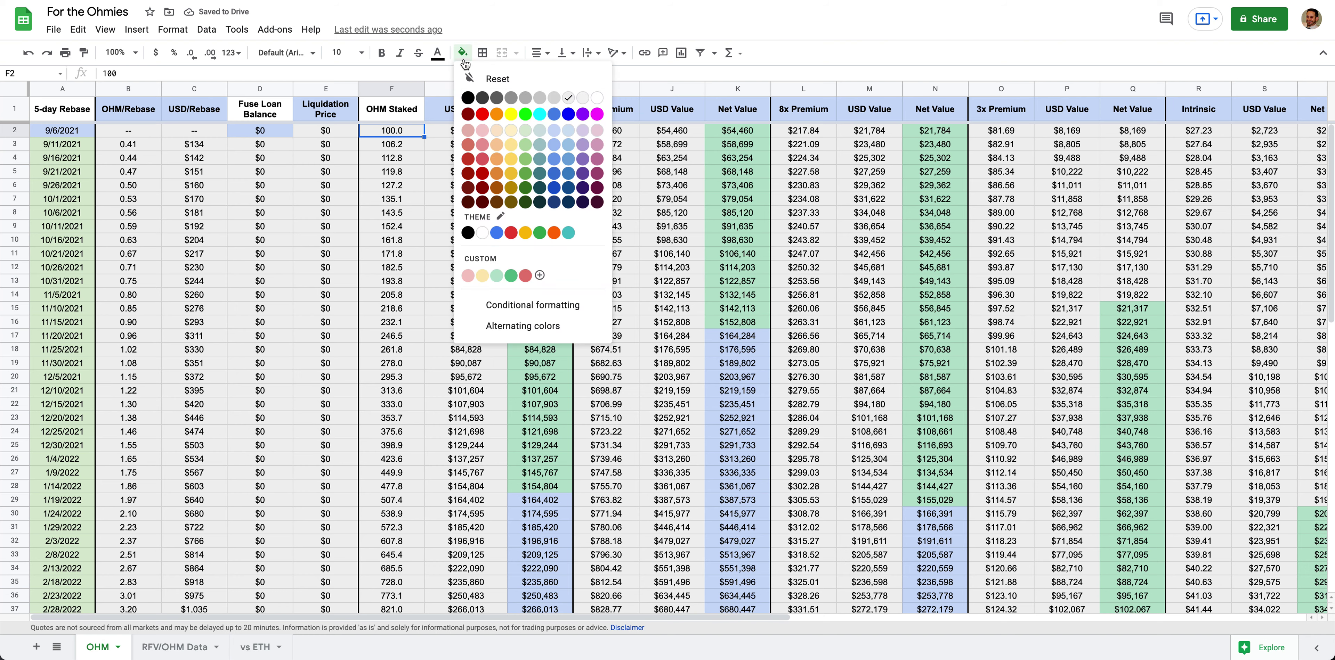
pyautogui.click(556, 134)
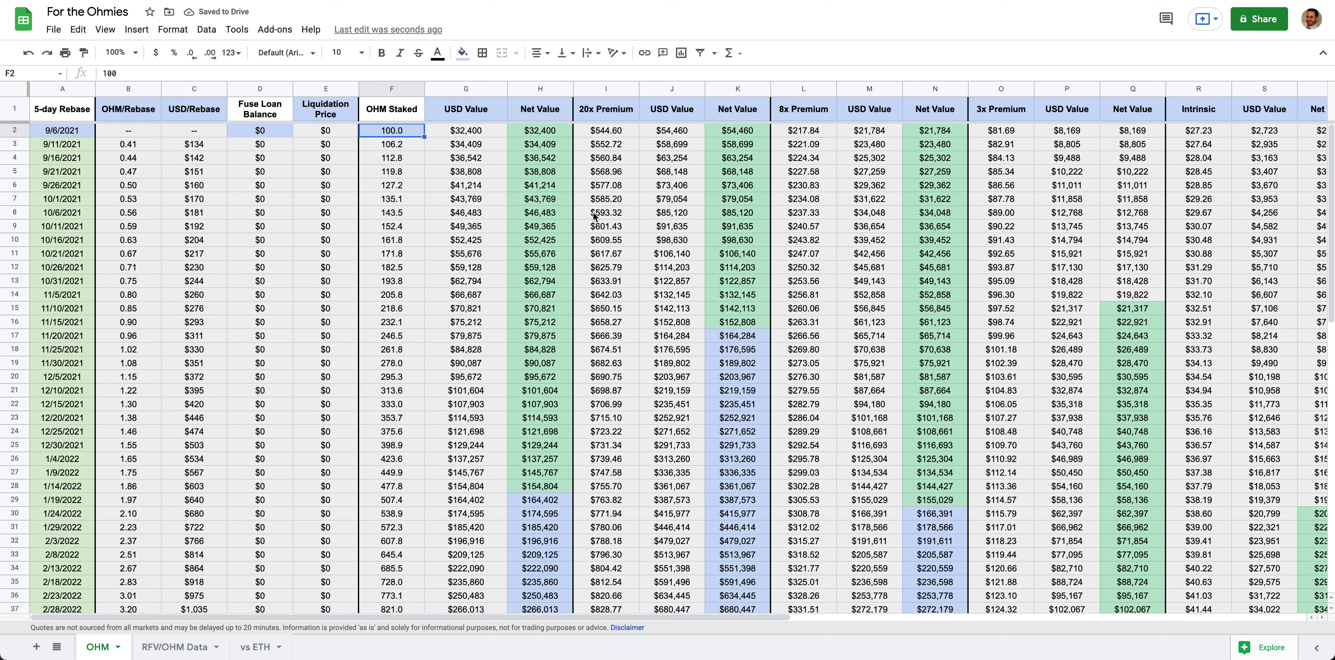
pyautogui.click(124, 86)
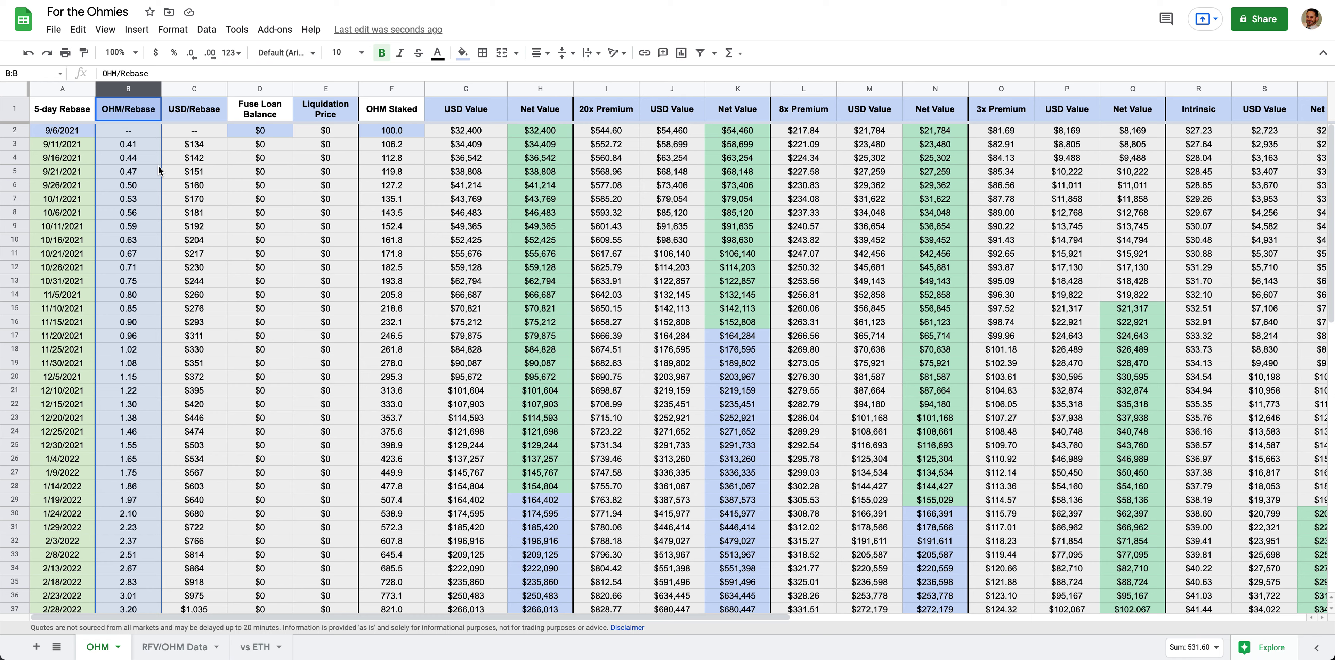
pyautogui.click(194, 89)
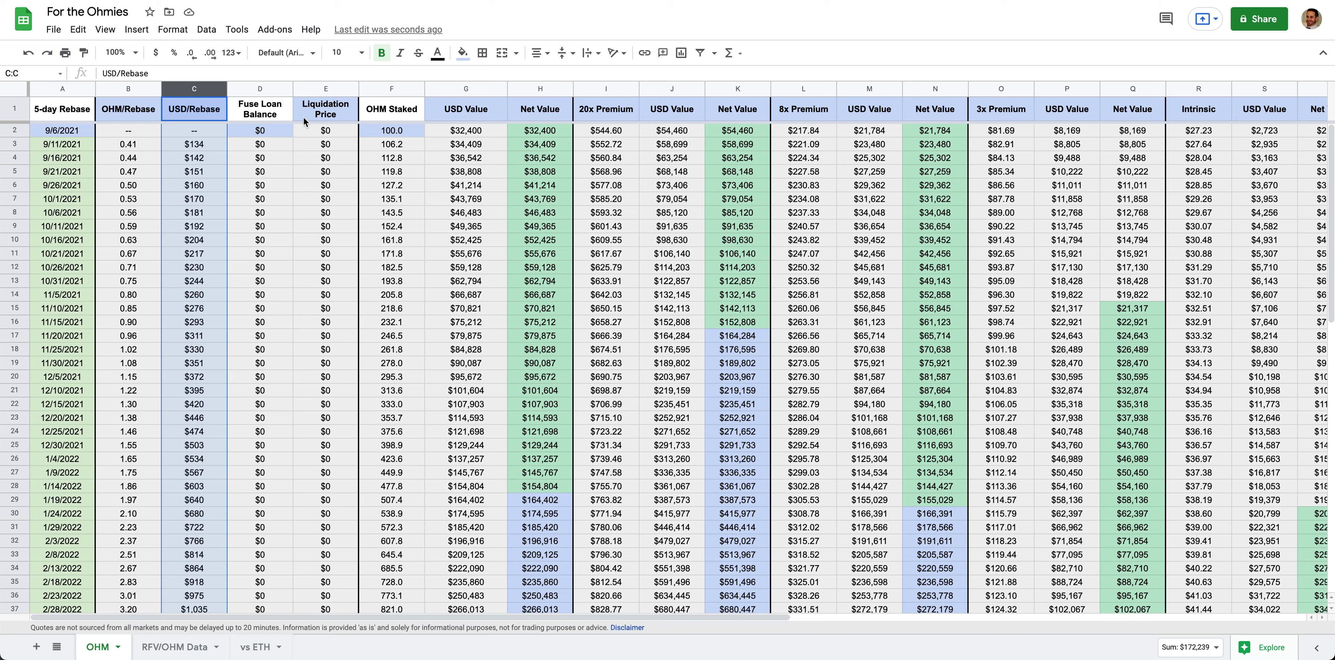
pyautogui.hscroll(10, 592, 223)
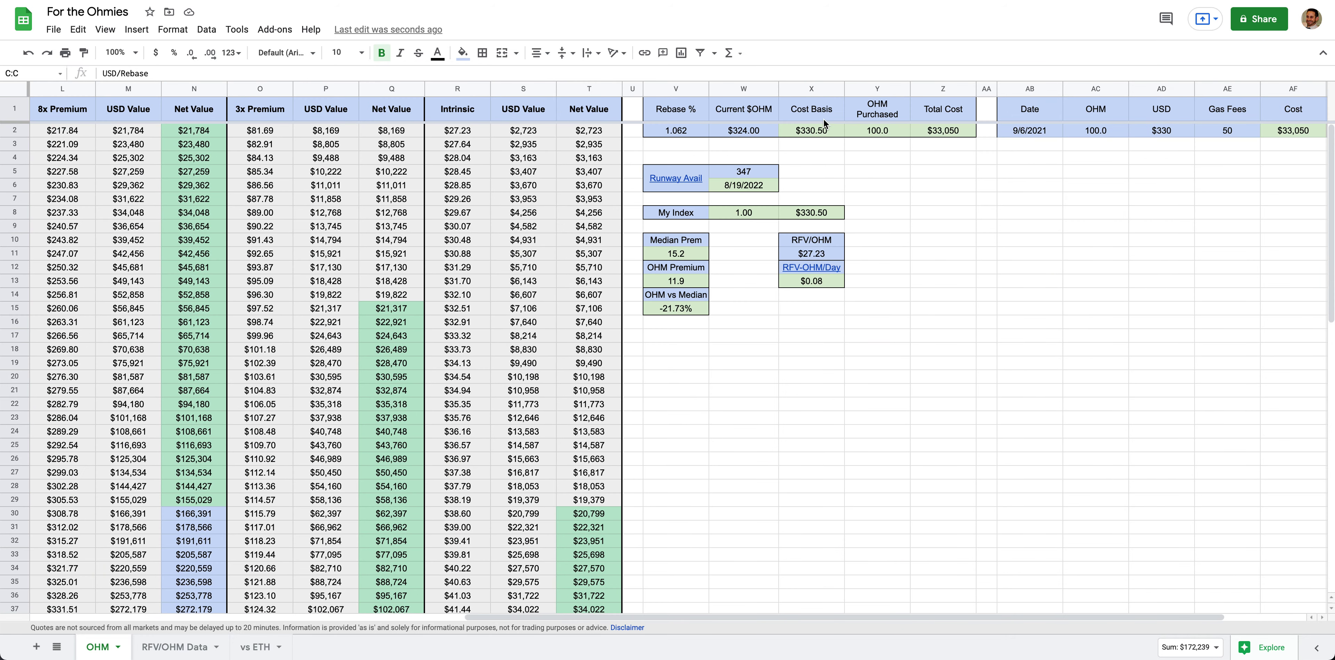
pyautogui.click(756, 130)
pyautogui.hscroll(-10, 756, 131)
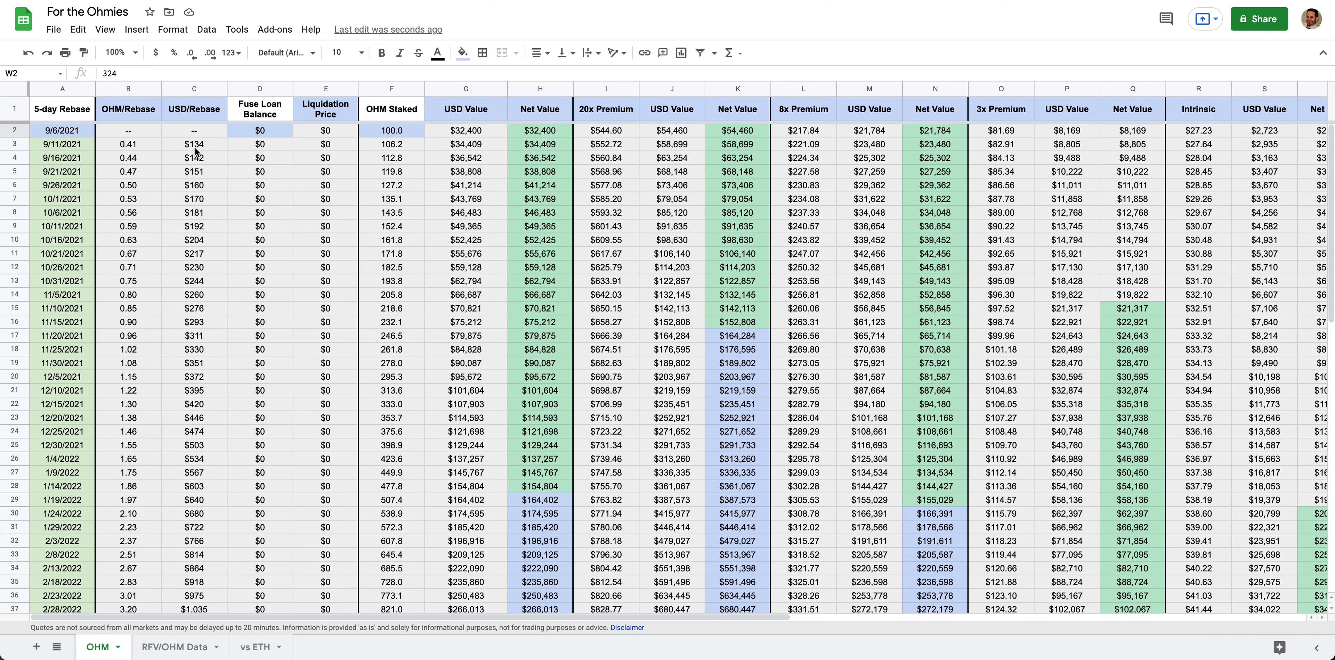
pyautogui.click(136, 143)
pyautogui.click(191, 145)
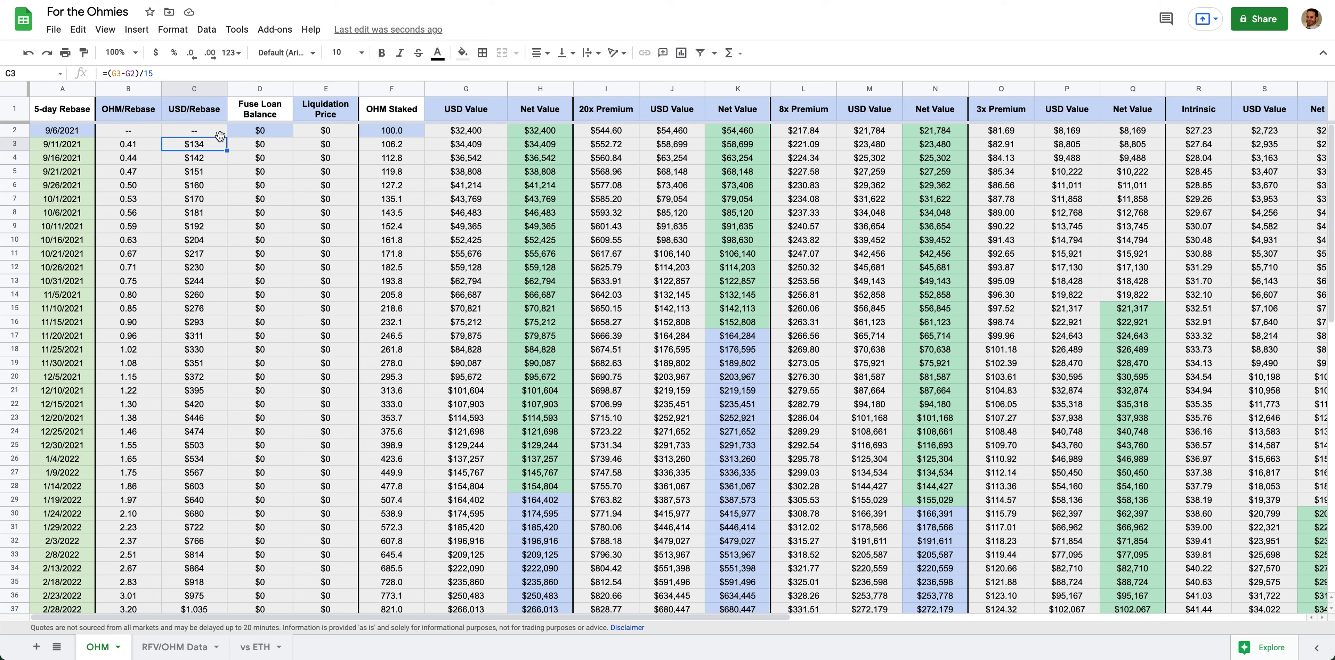
pyautogui.click(249, 150)
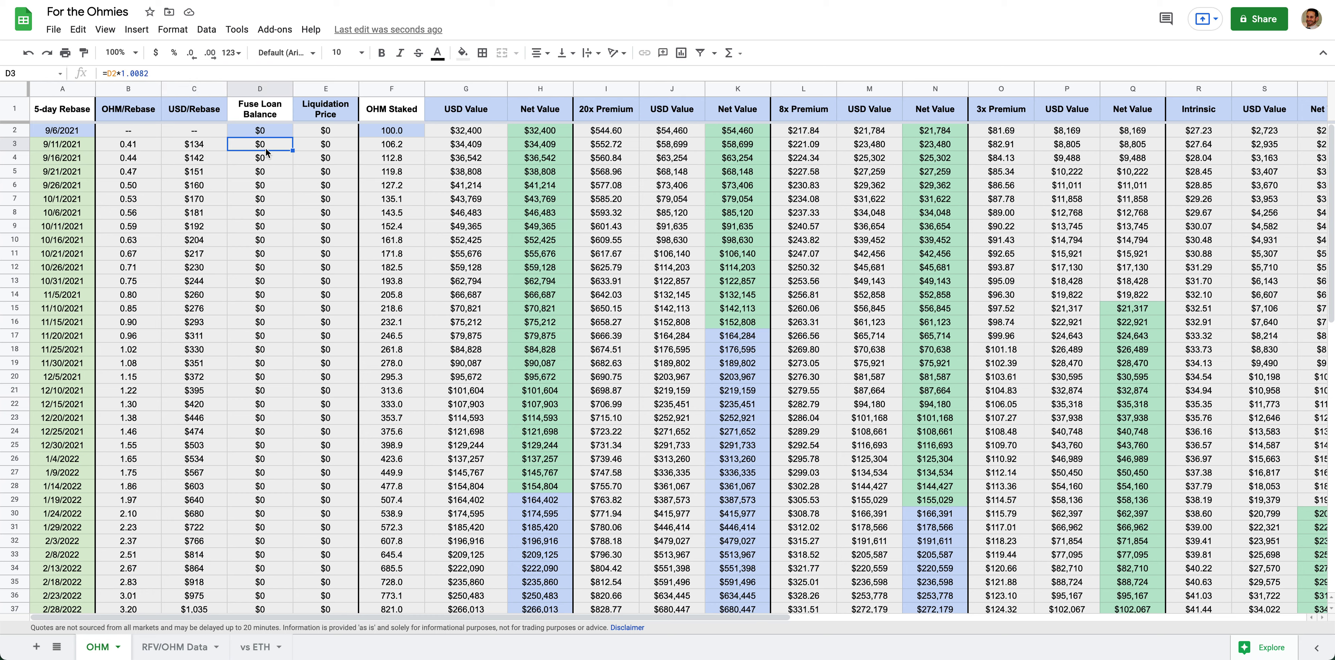
pyautogui.click(325, 132)
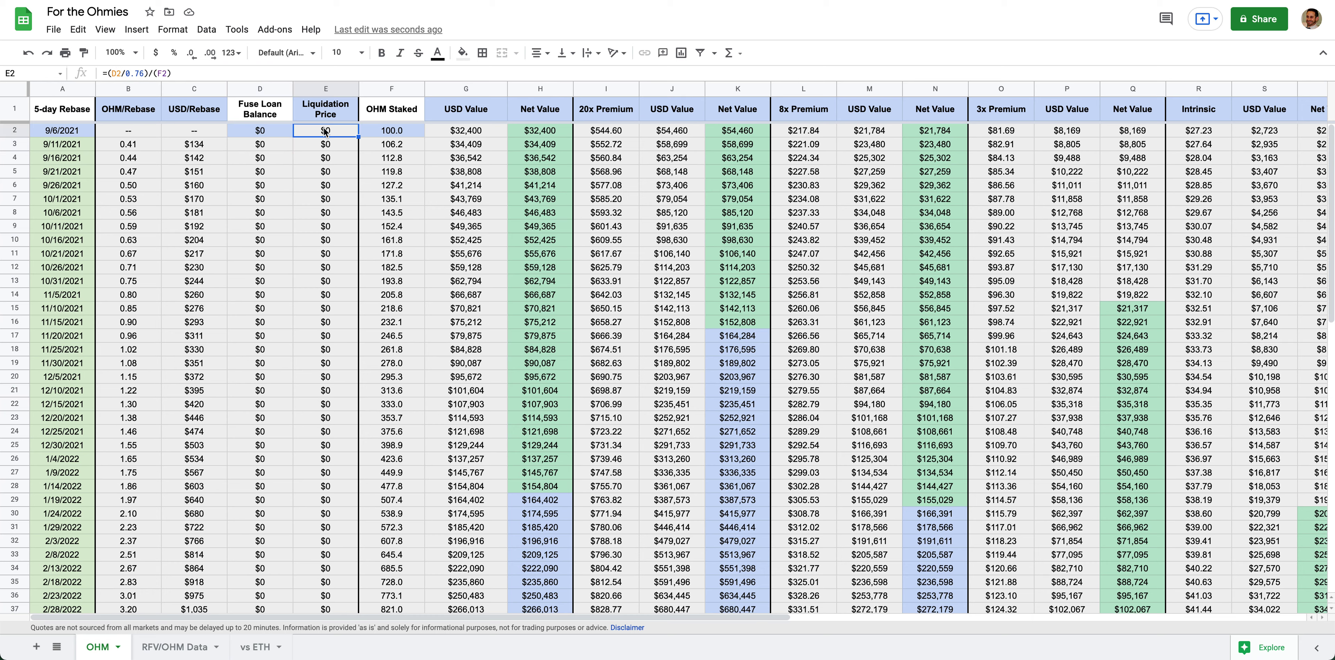
pyautogui.click(375, 132)
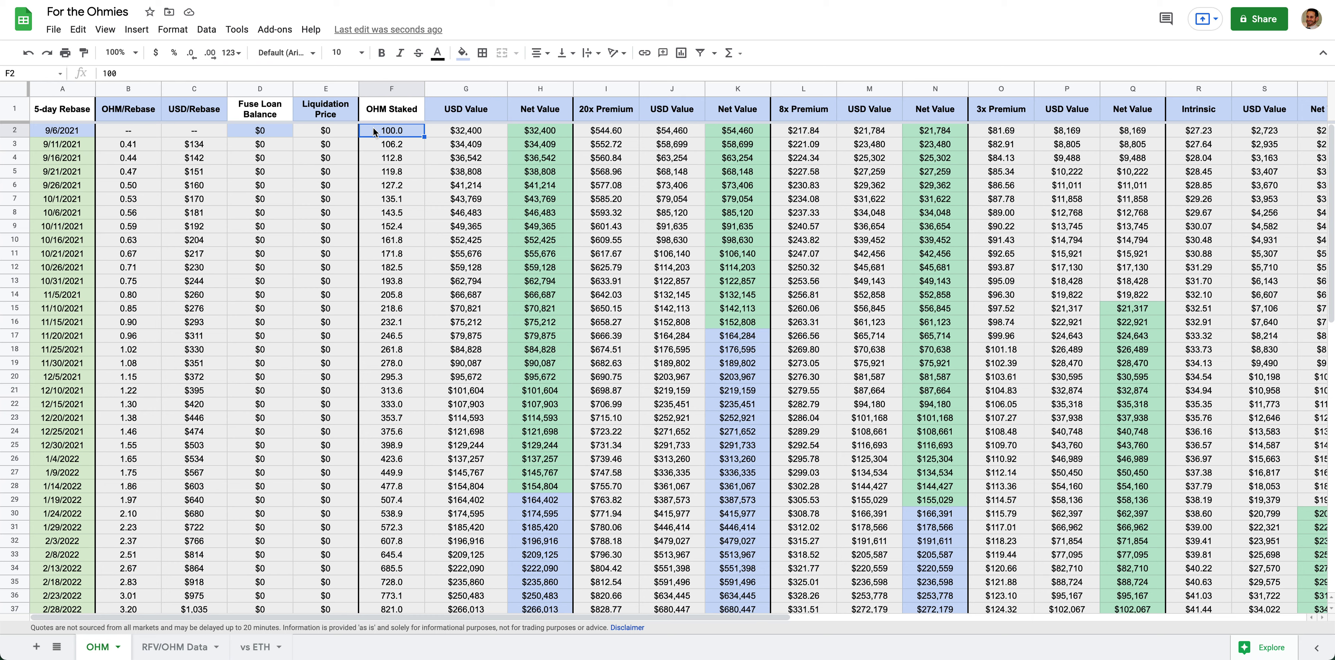
pyautogui.click(472, 132)
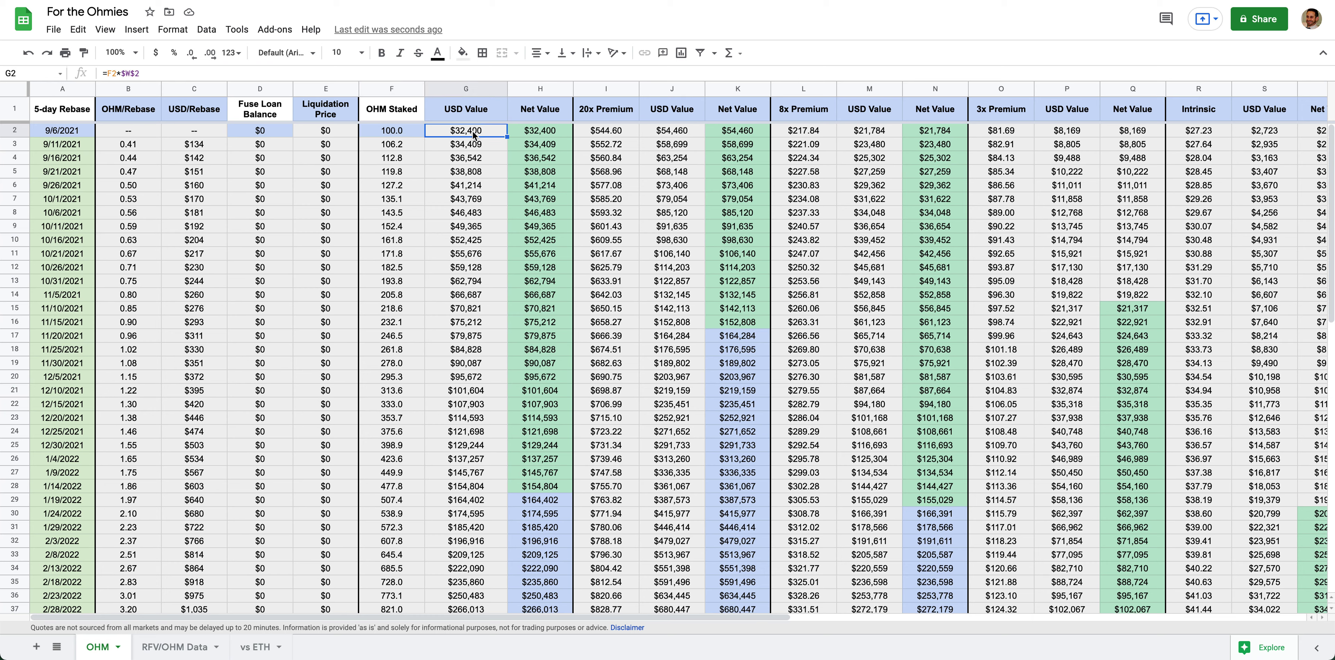
pyautogui.click(402, 134)
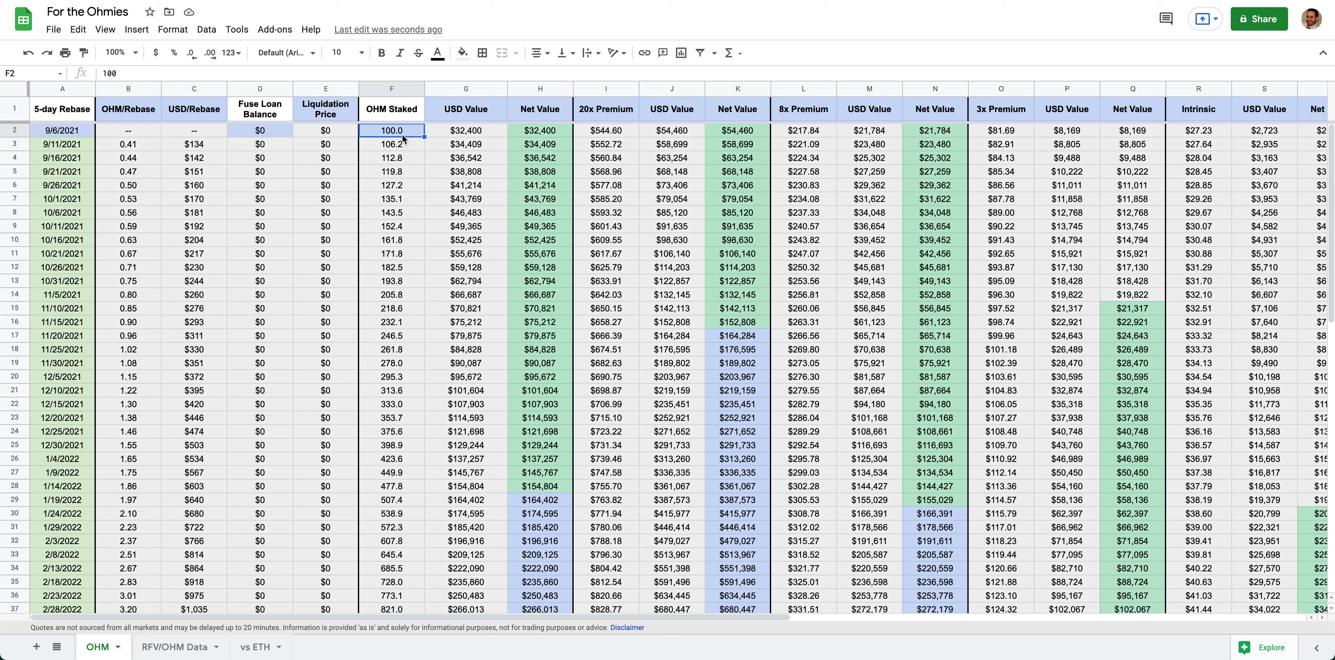
pyautogui.click(466, 136)
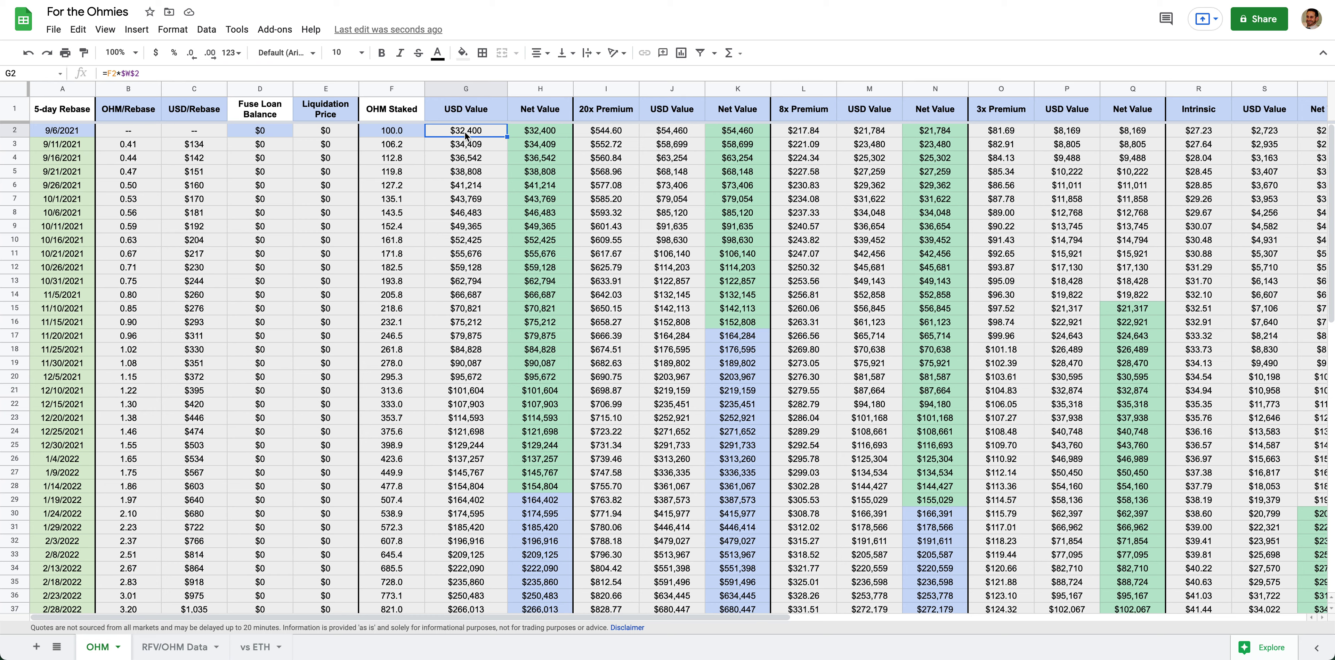
pyautogui.click(525, 132)
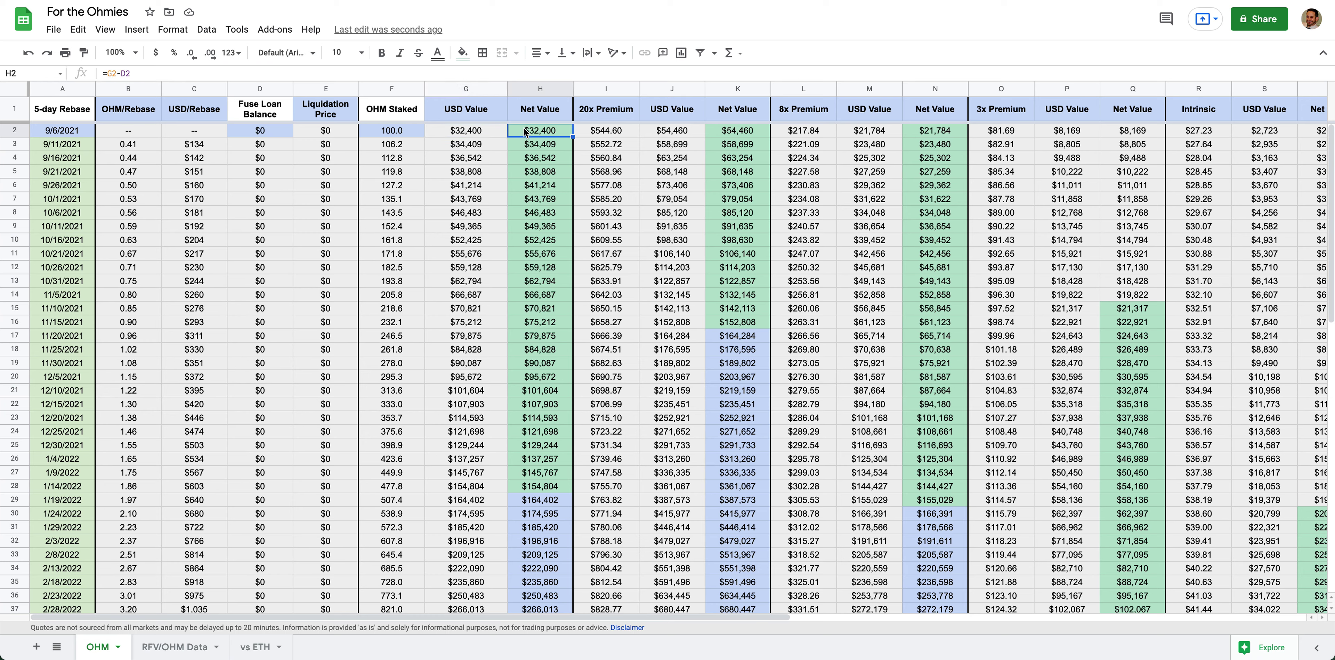
pyautogui.click(459, 136)
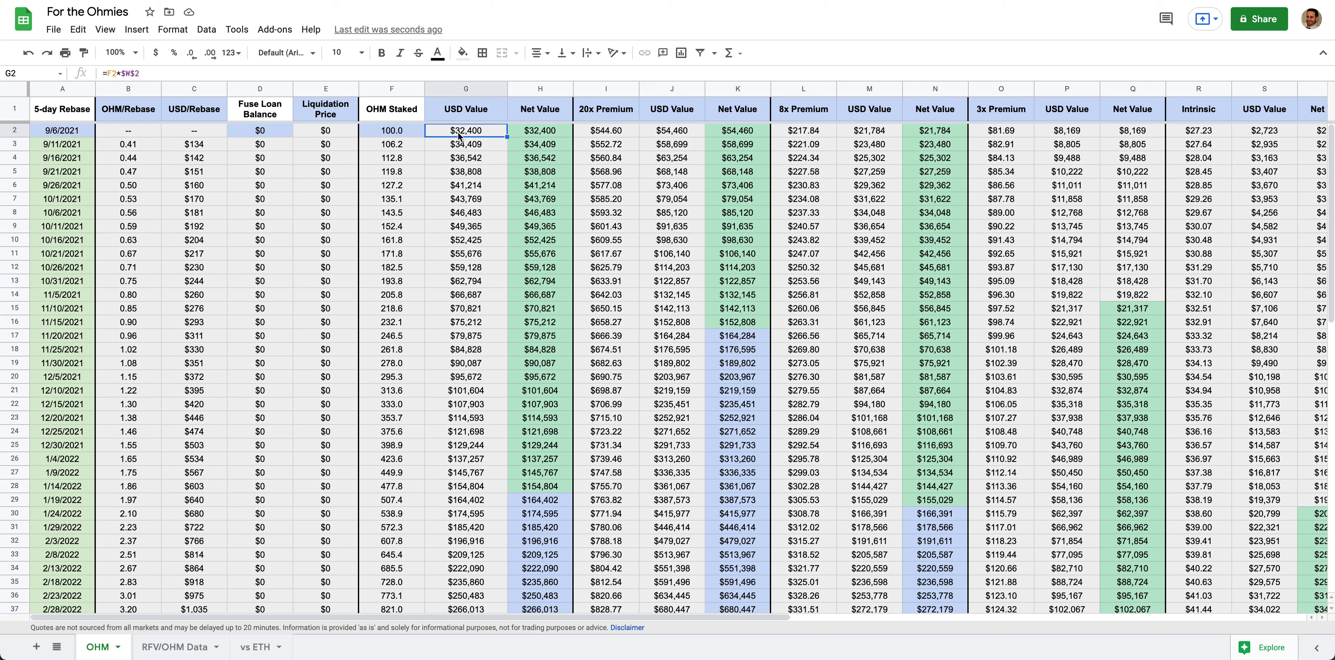
pyautogui.click(263, 133)
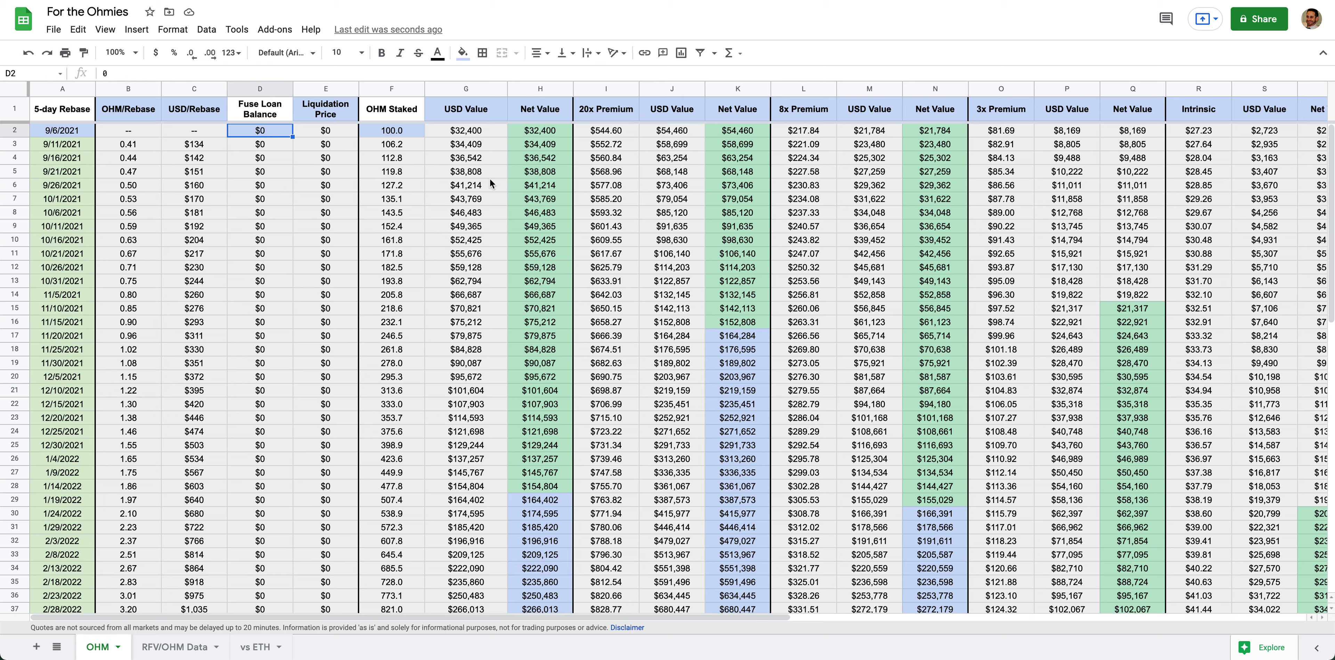
pyautogui.click(519, 133)
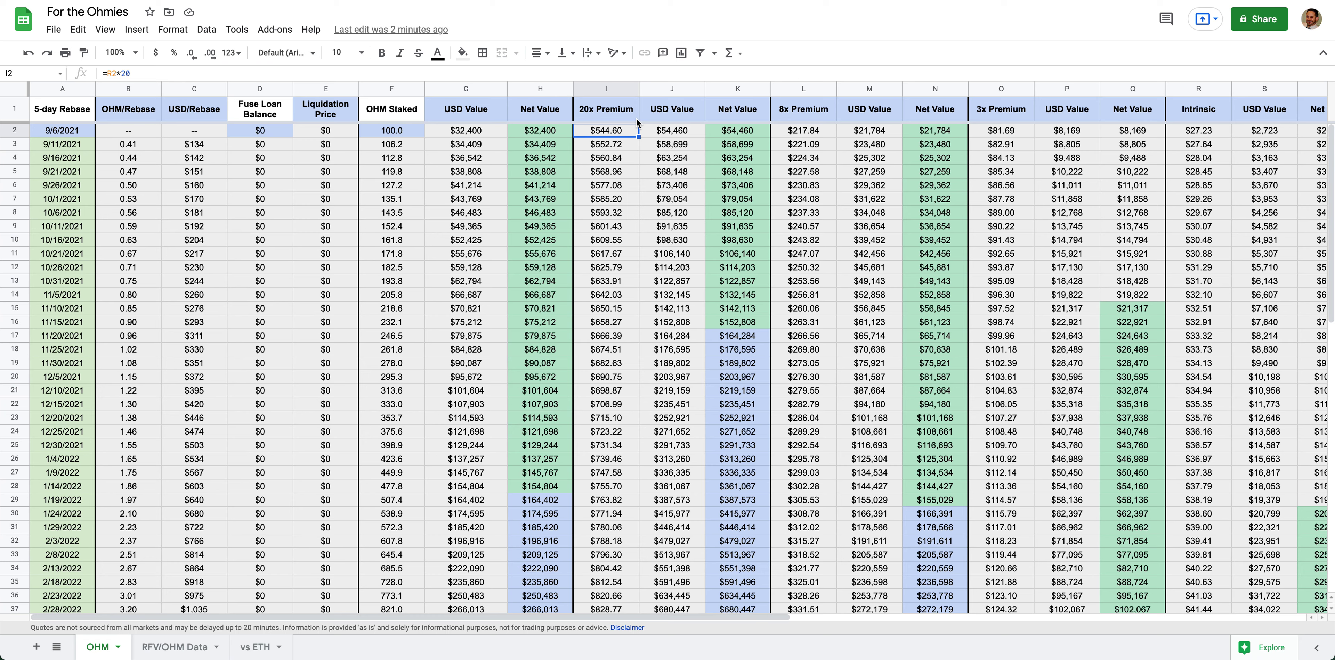
pyautogui.click(1195, 134)
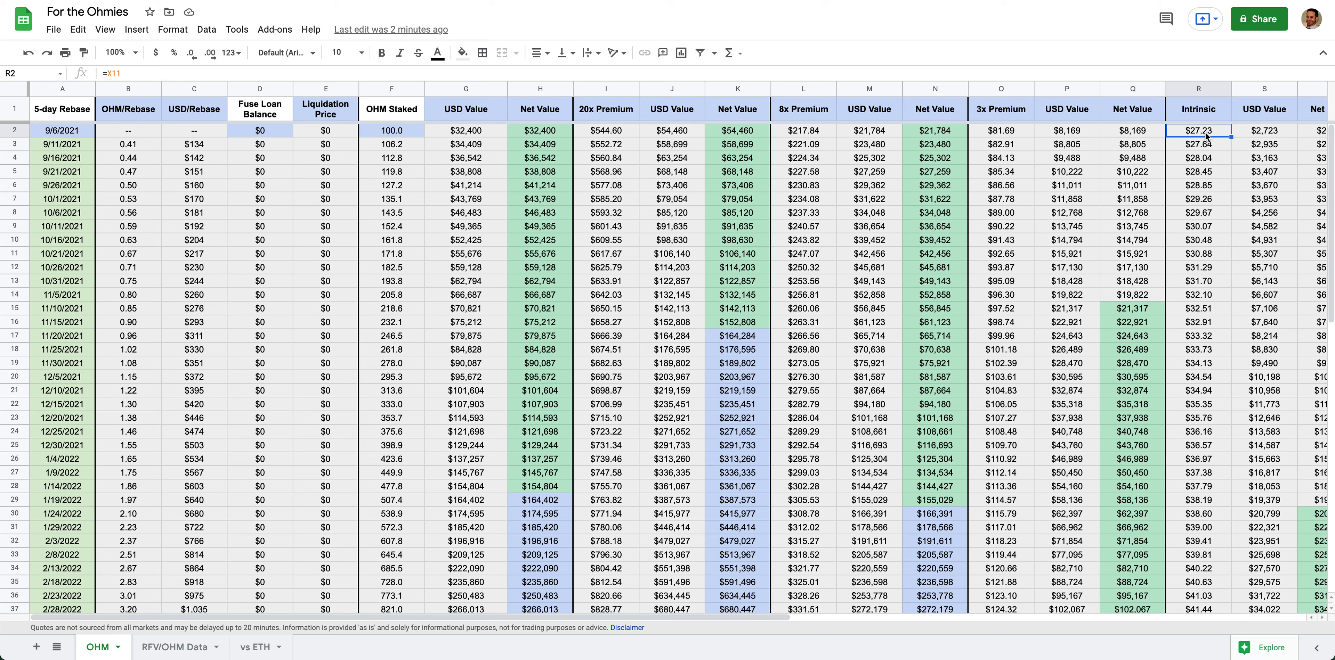
pyautogui.click(605, 136)
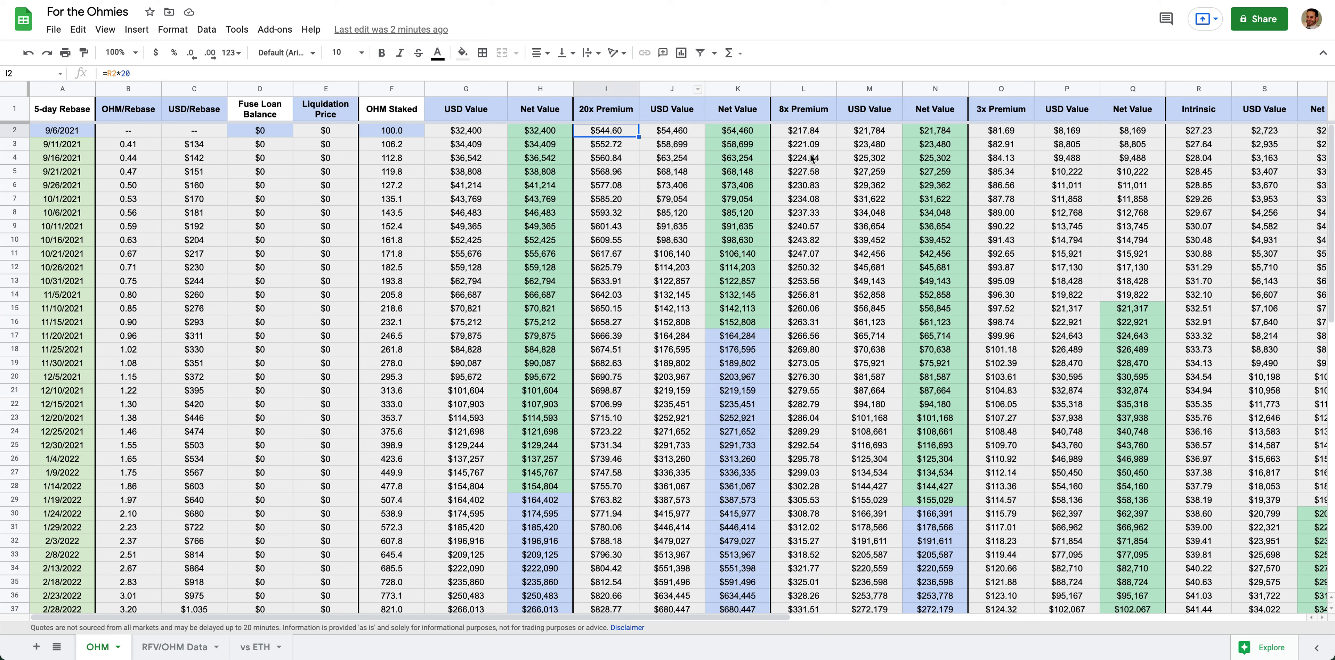
pyautogui.click(806, 135)
pyautogui.click(989, 132)
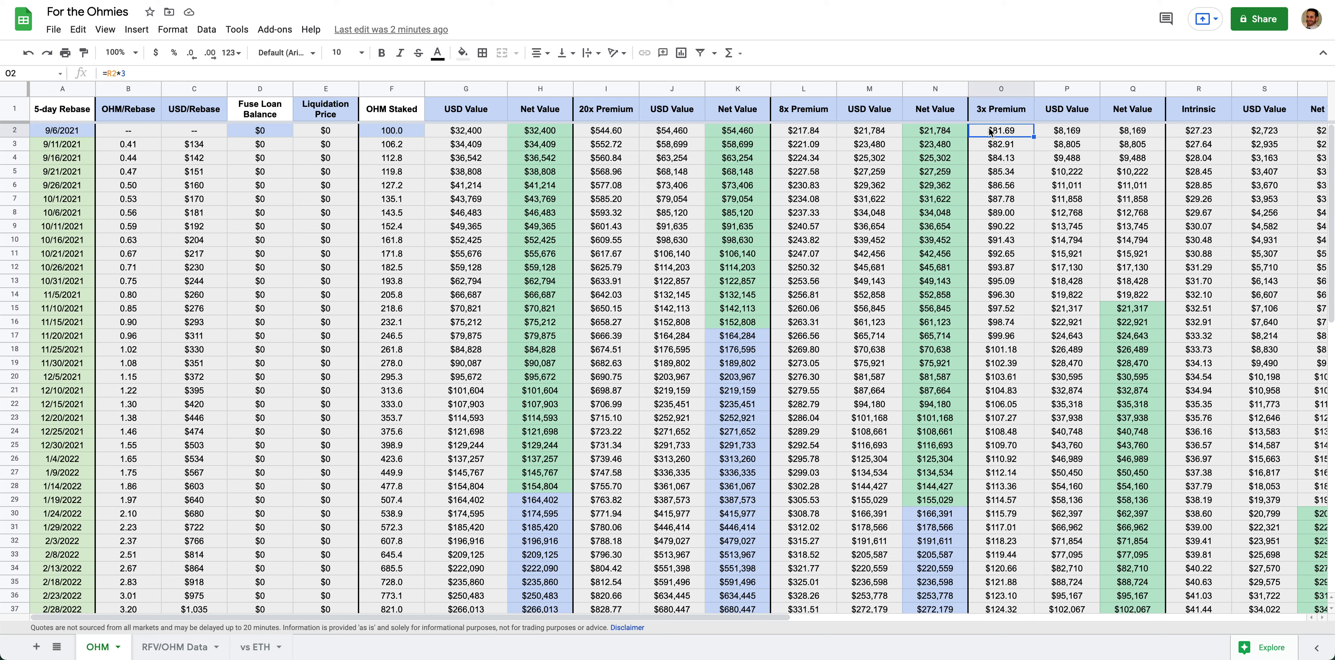
pyautogui.click(1200, 135)
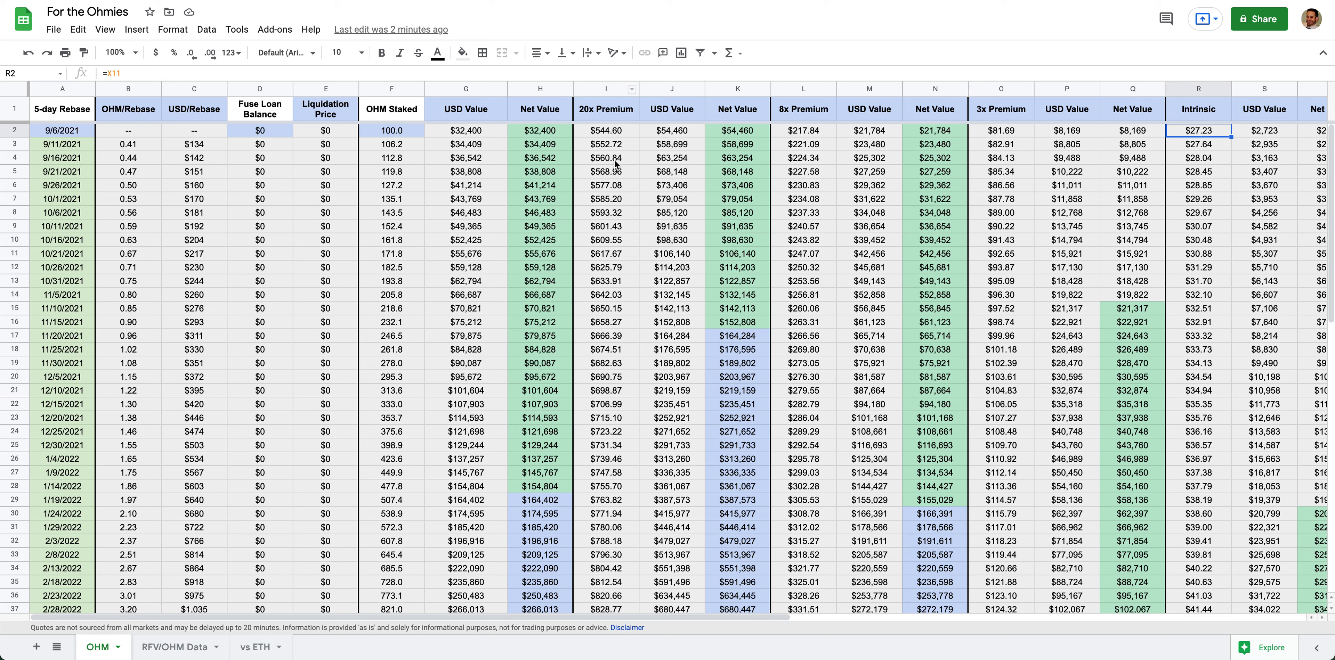
pyautogui.click(601, 134)
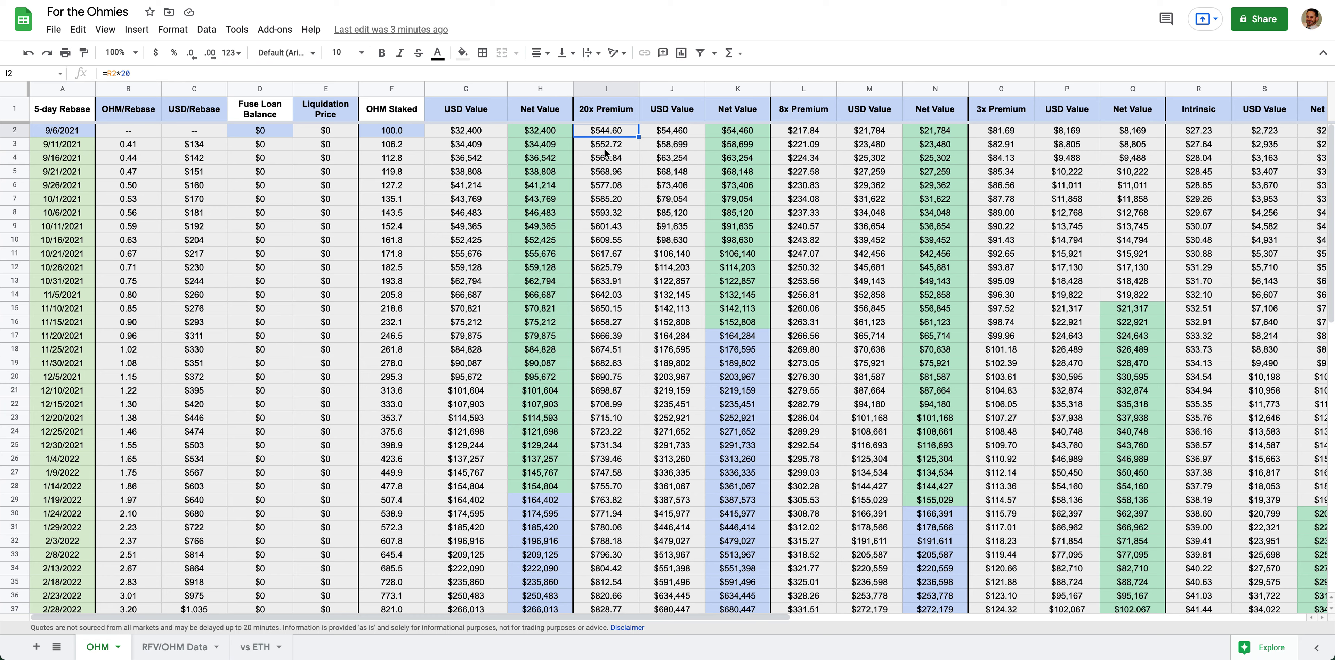
pyautogui.click(1216, 334)
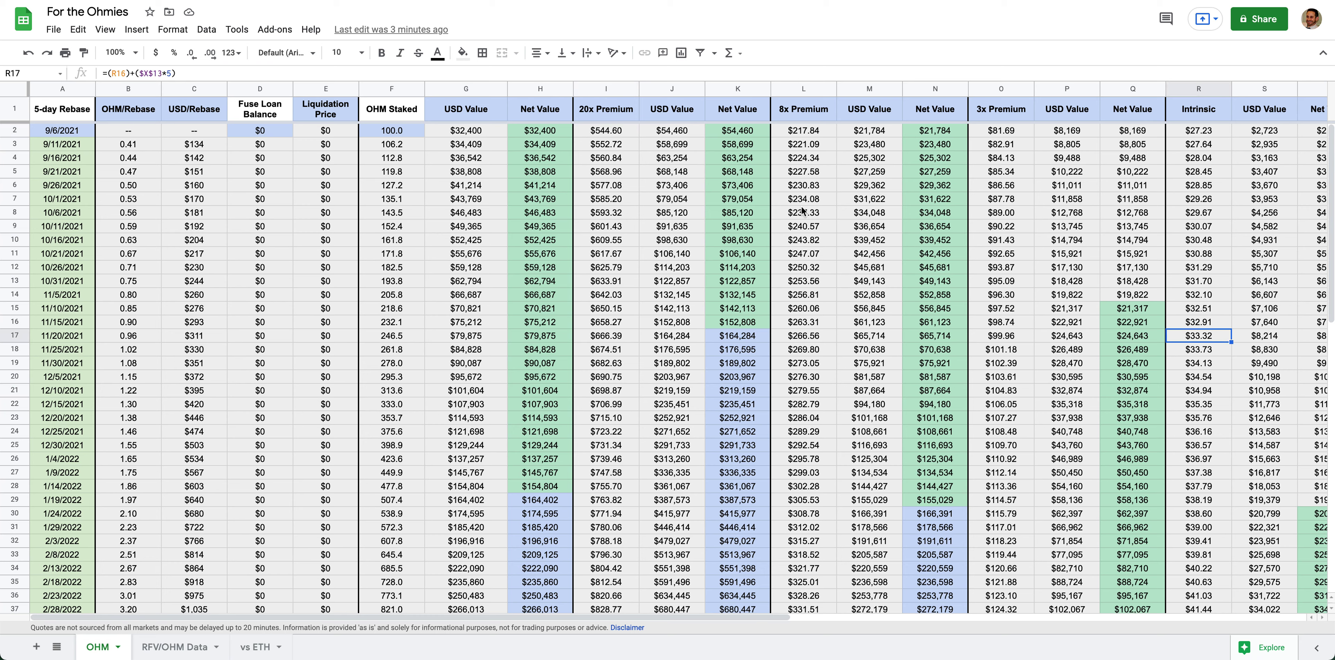
pyautogui.click(816, 131)
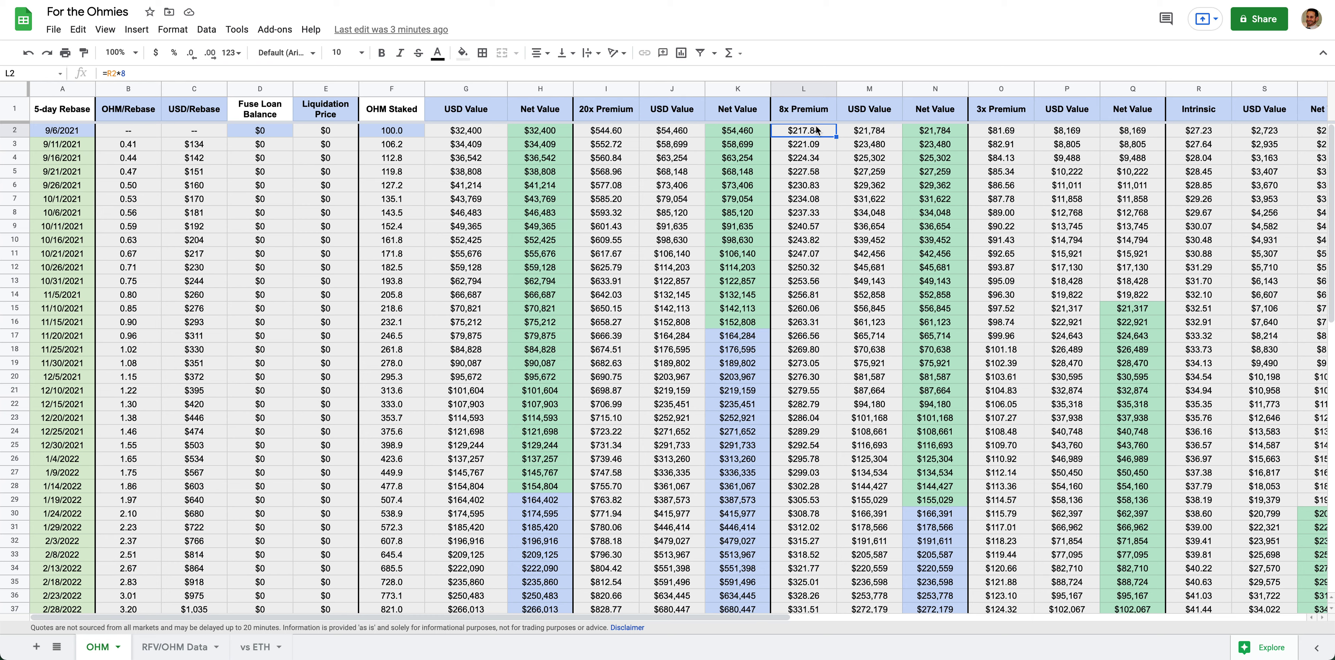
pyautogui.hscroll(6, 816, 130)
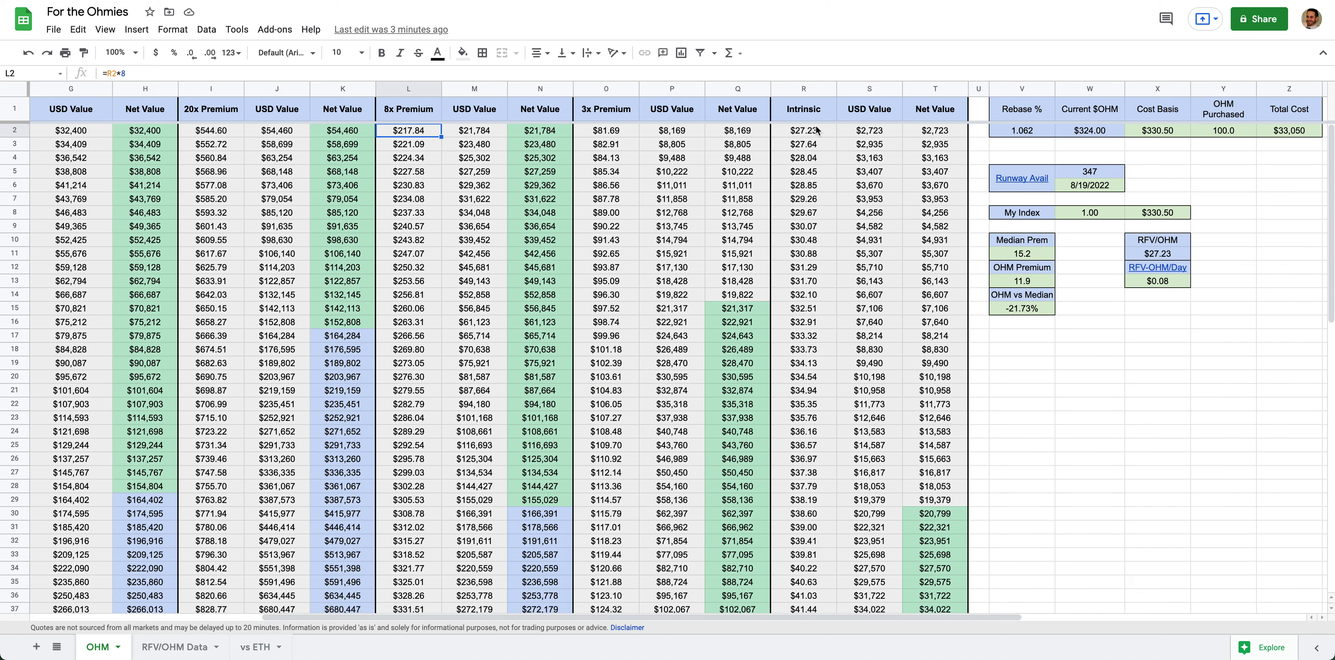
pyautogui.click(1030, 284)
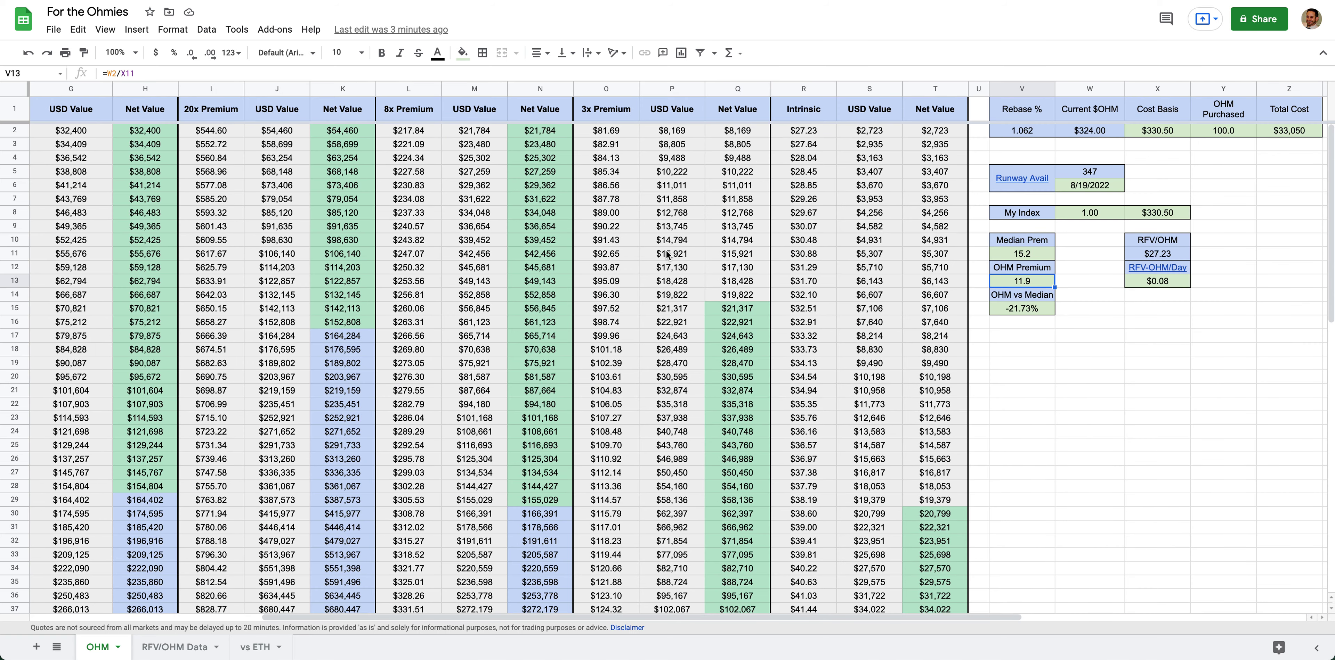
pyautogui.click(407, 134)
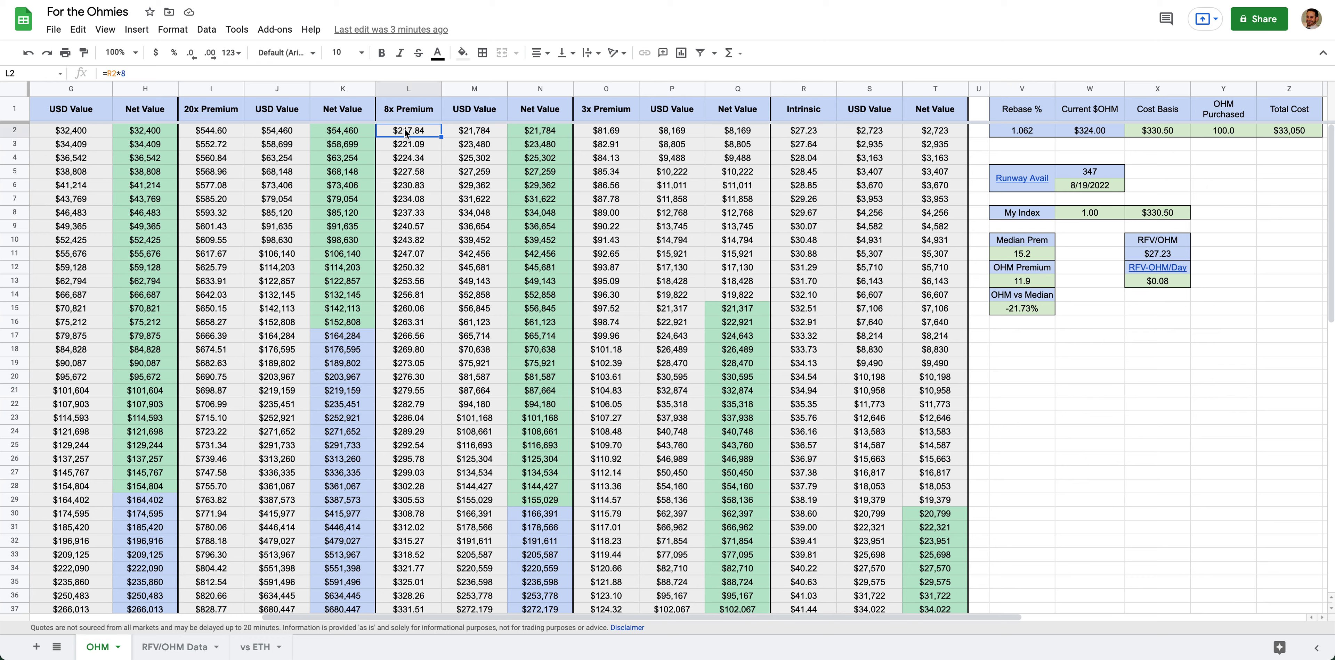
pyautogui.press('Return')
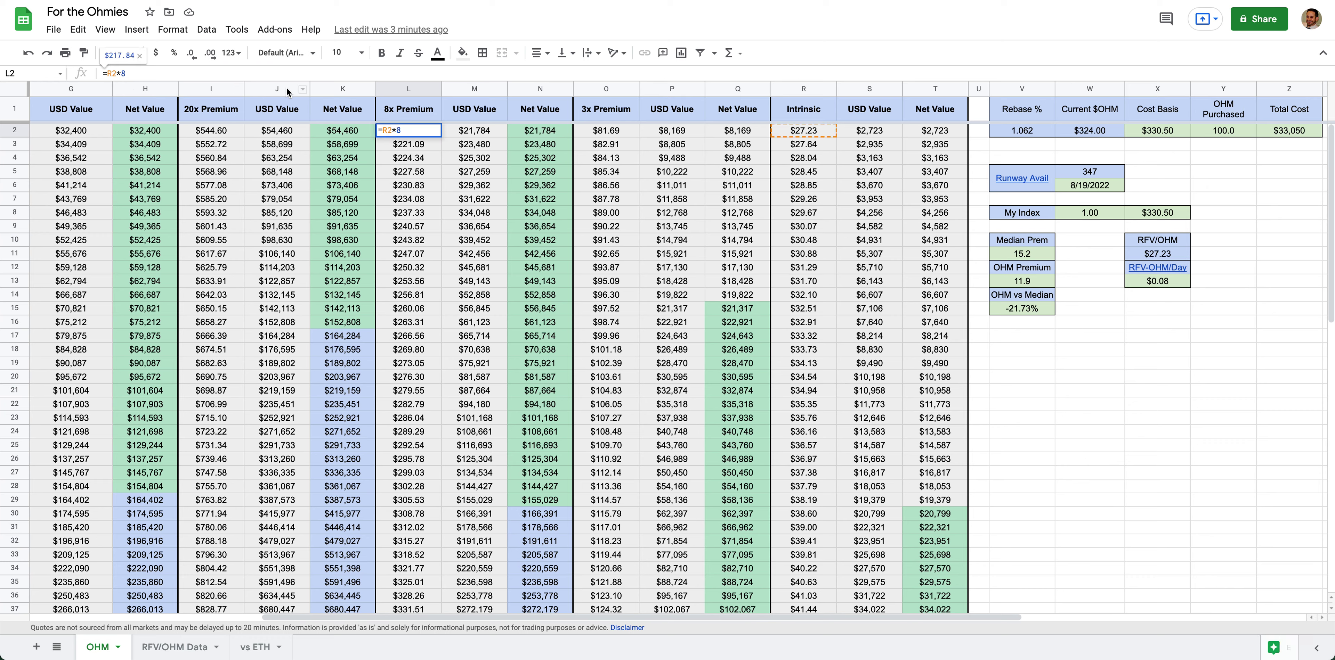
pyautogui.press('BackSpace')
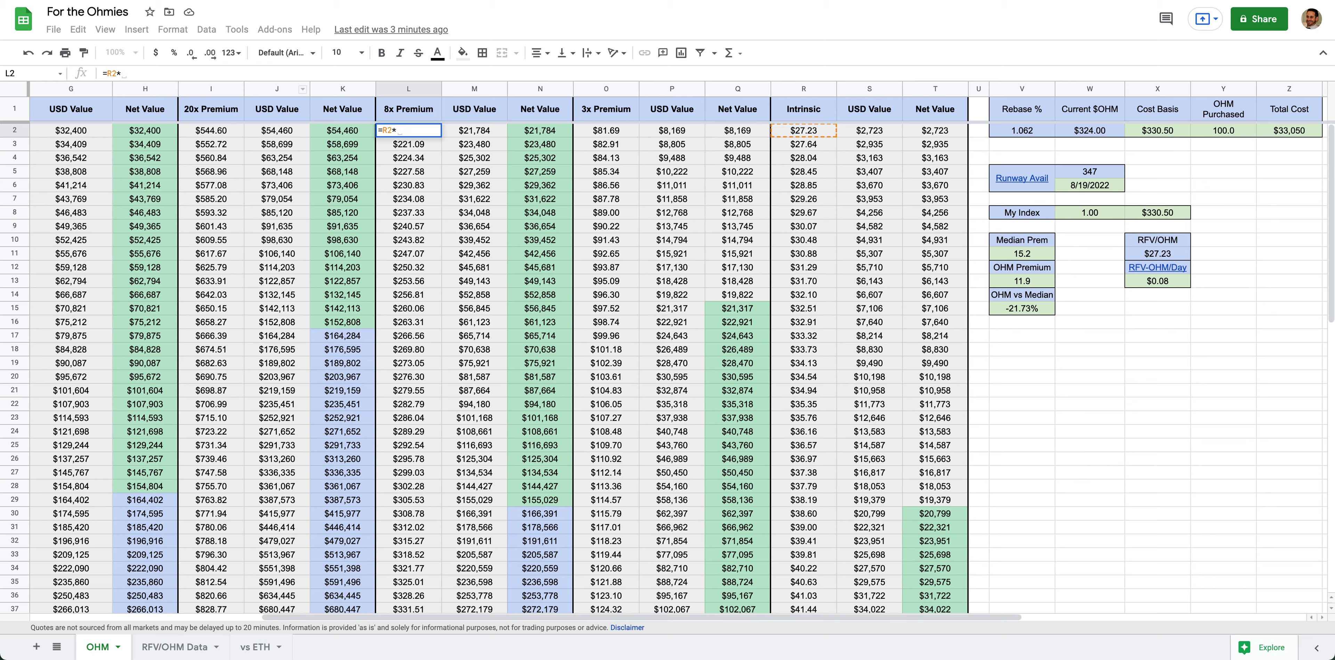
pyautogui.write('4.')
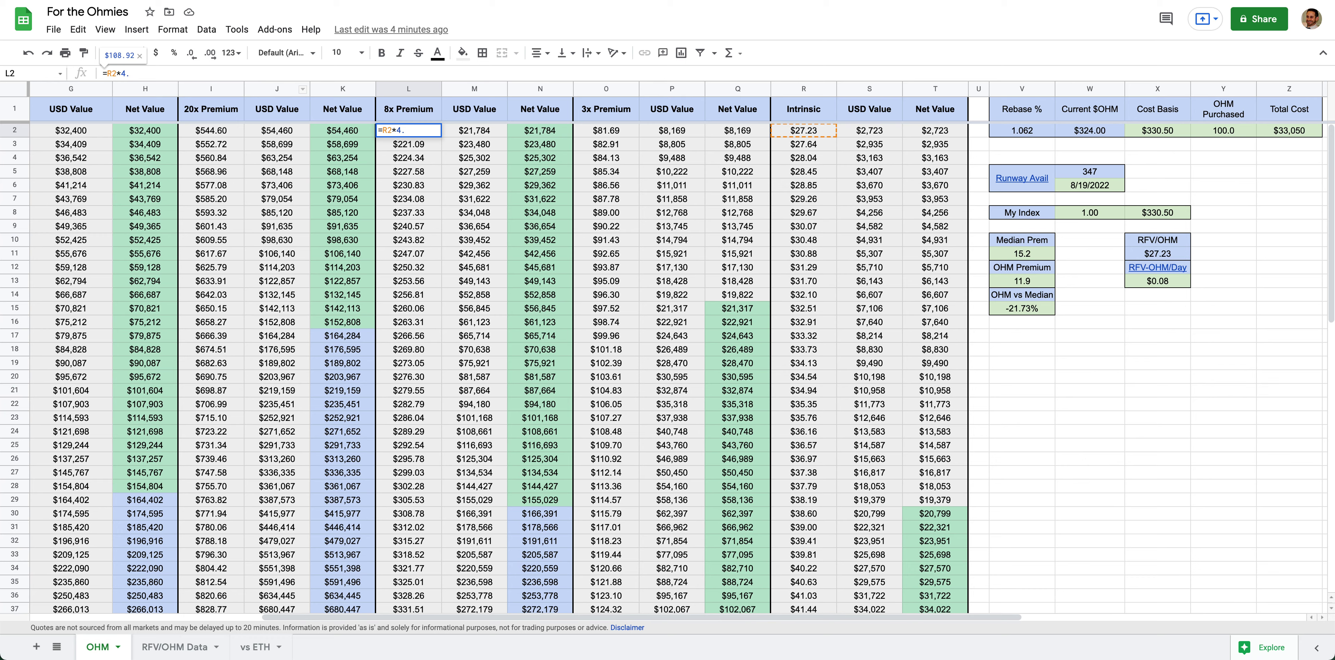
pyautogui.write('2069')
pyautogui.press('Return')
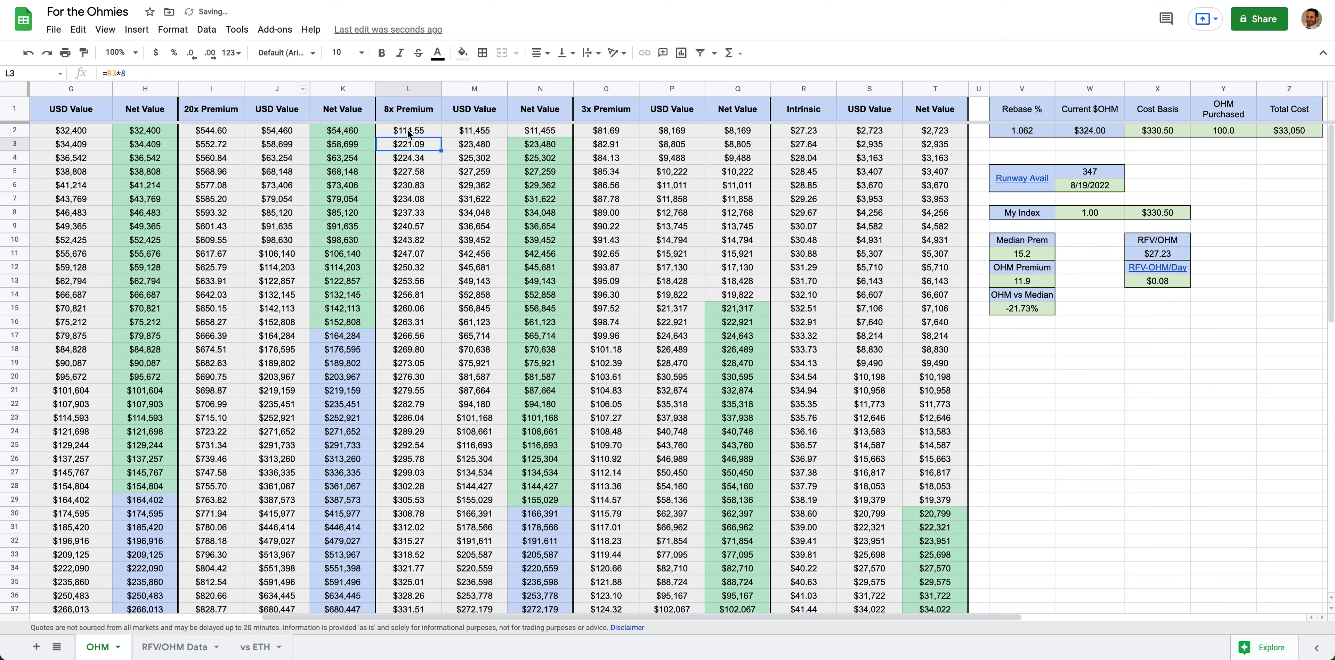
pyautogui.click(411, 133)
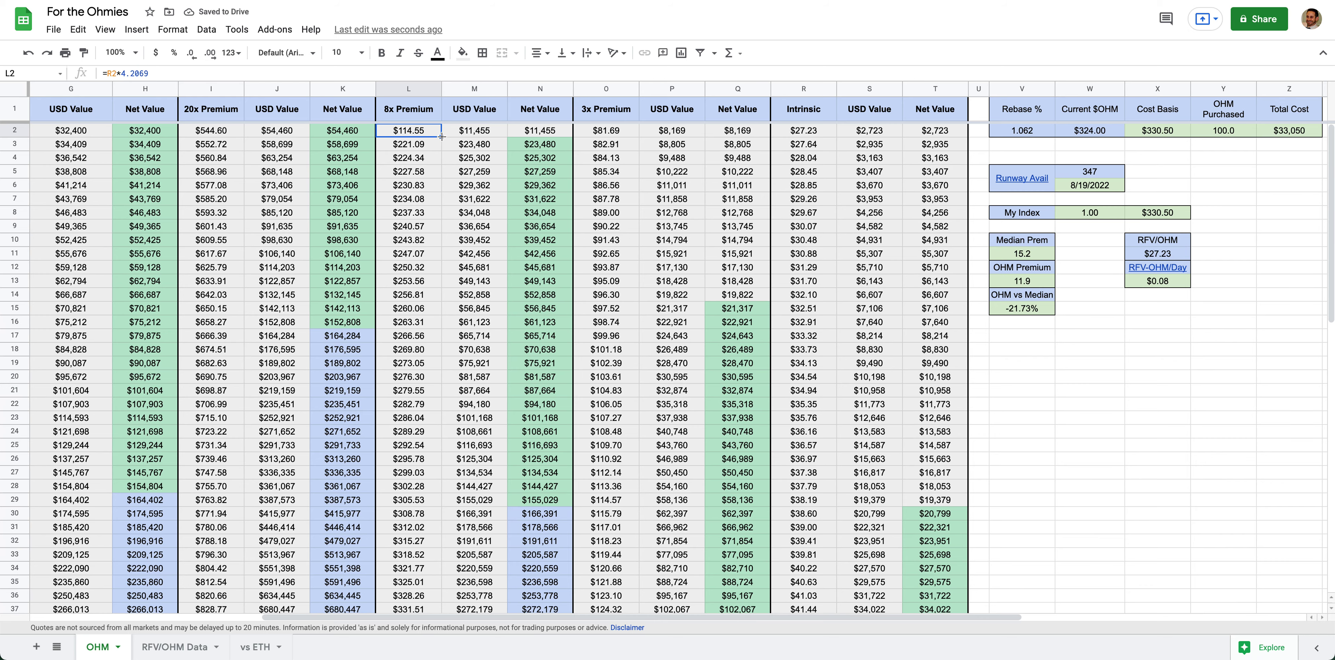
pyautogui.moveTo(440, 137); pyautogui.dragTo(415, 460)
pyautogui.scroll(15, 415, 460)
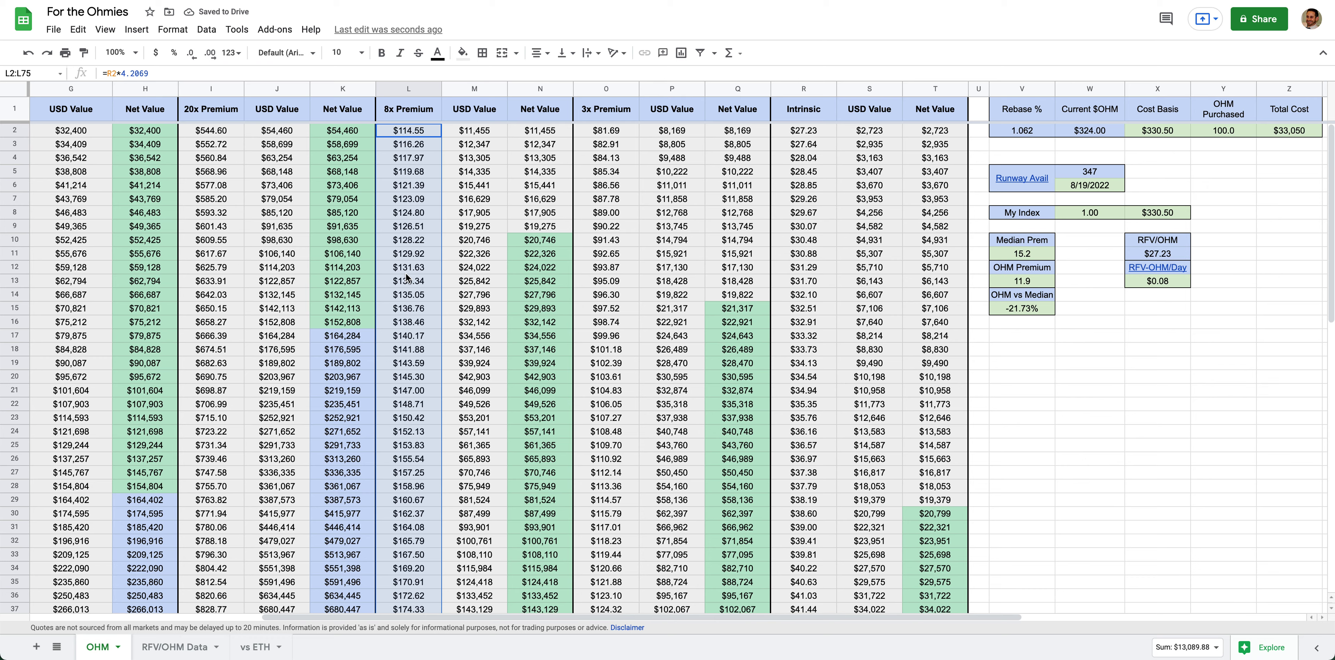
pyautogui.click(402, 136)
pyautogui.hotkey('ctrl', 'z')
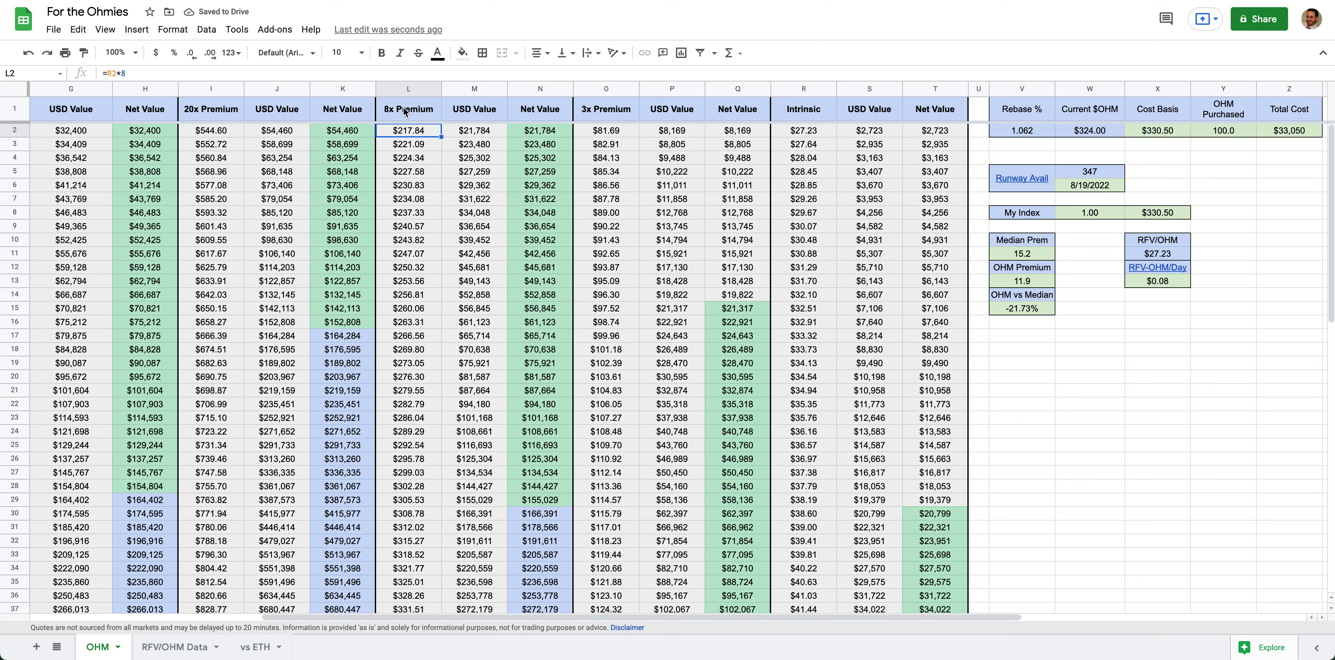
pyautogui.click(603, 114)
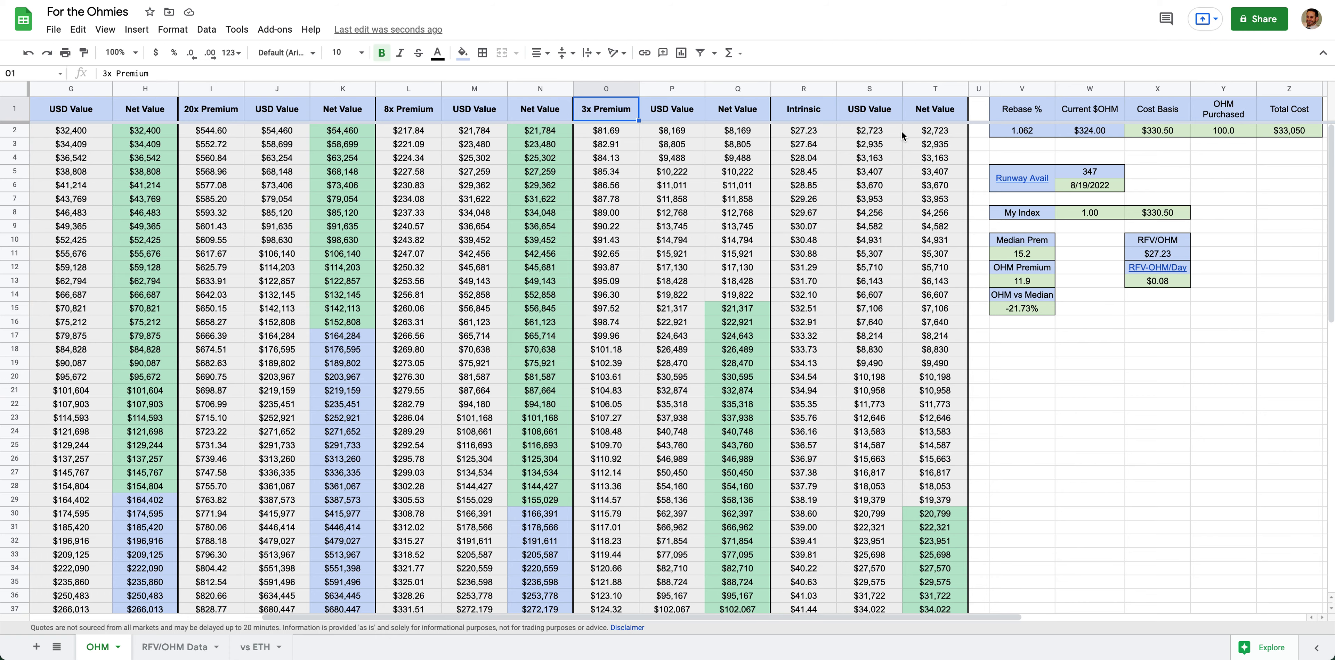
# Rename the Rebase % header to '5d Rebase %' and bring the Olympus staking page forward
pyautogui.hscroll(-6, 847, 141)
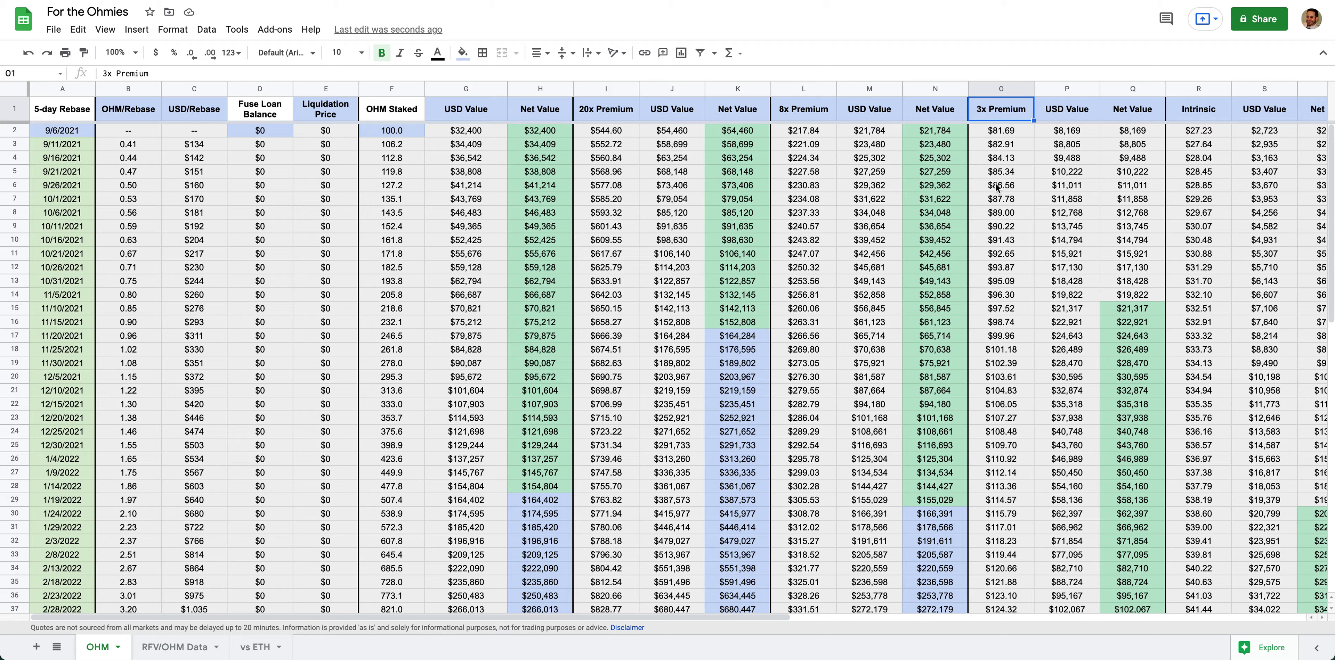
pyautogui.hscroll(6, 997, 188)
pyautogui.hscroll(-6, 938, 177)
pyautogui.hscroll(3, 388, 150)
pyautogui.hscroll(8, 388, 150)
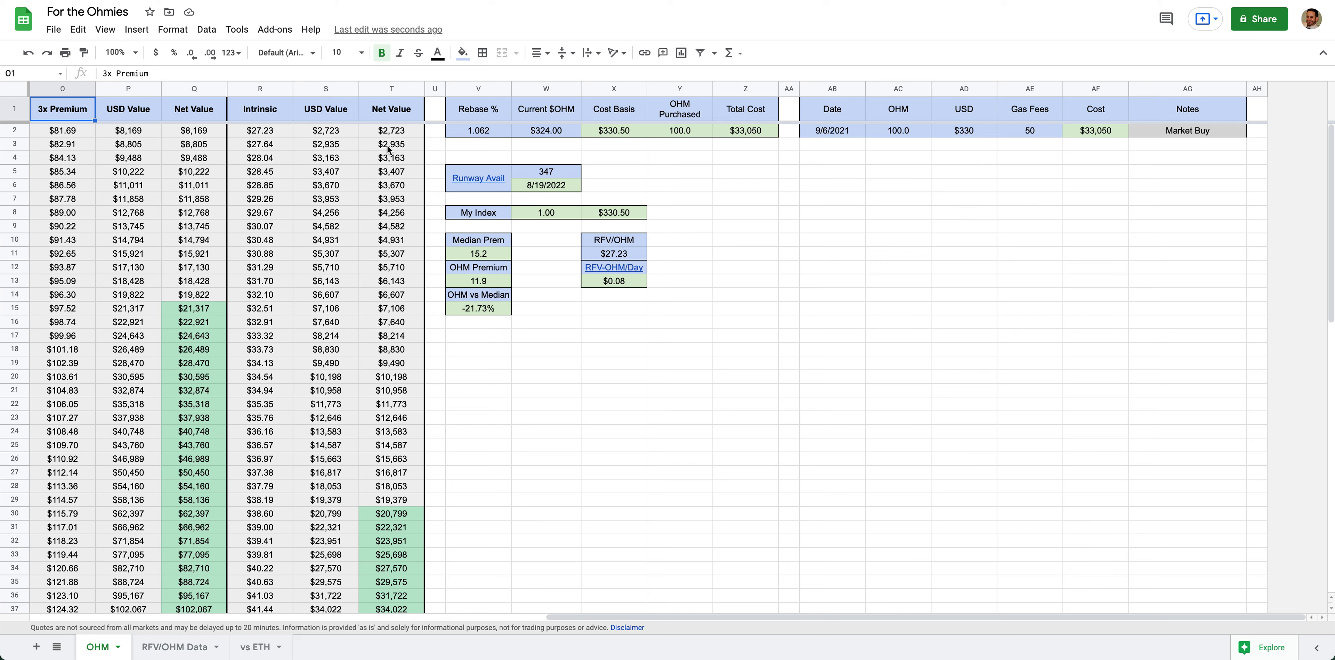
pyautogui.click(463, 131)
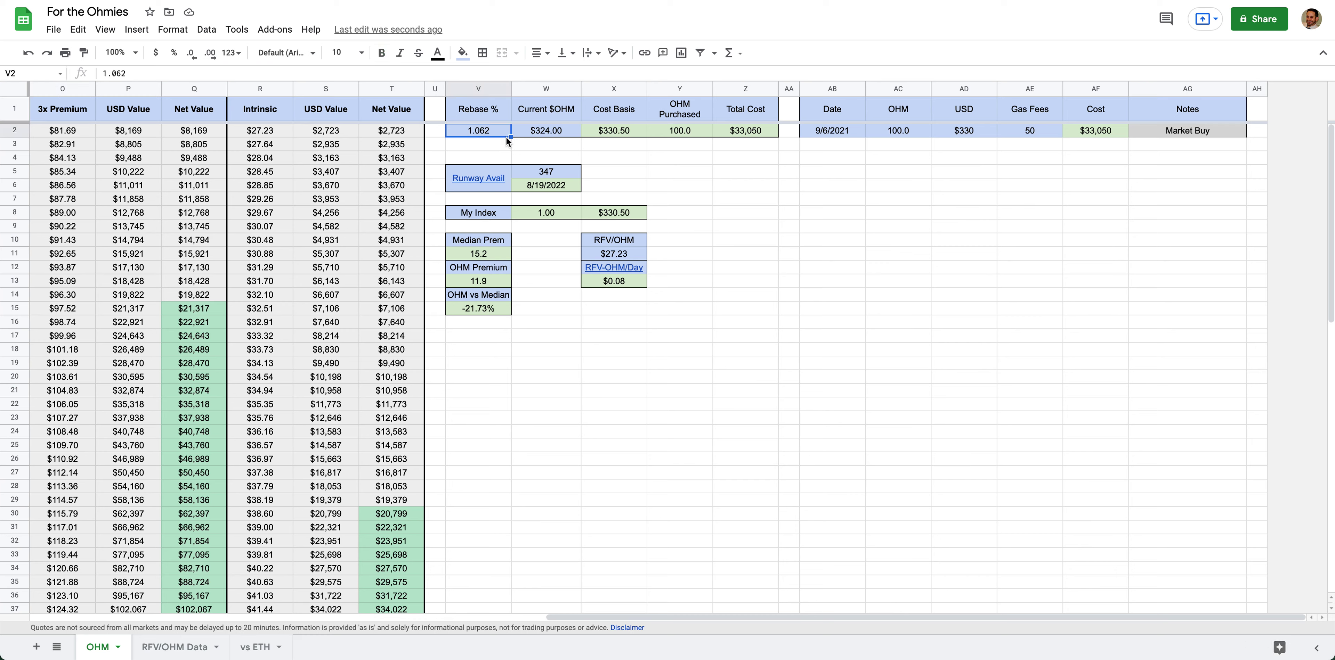
pyautogui.click(468, 115)
pyautogui.click(102, 73)
pyautogui.write('5d')
pyautogui.press('Return')
pyautogui.hotkey('ctrl', 'Tab')
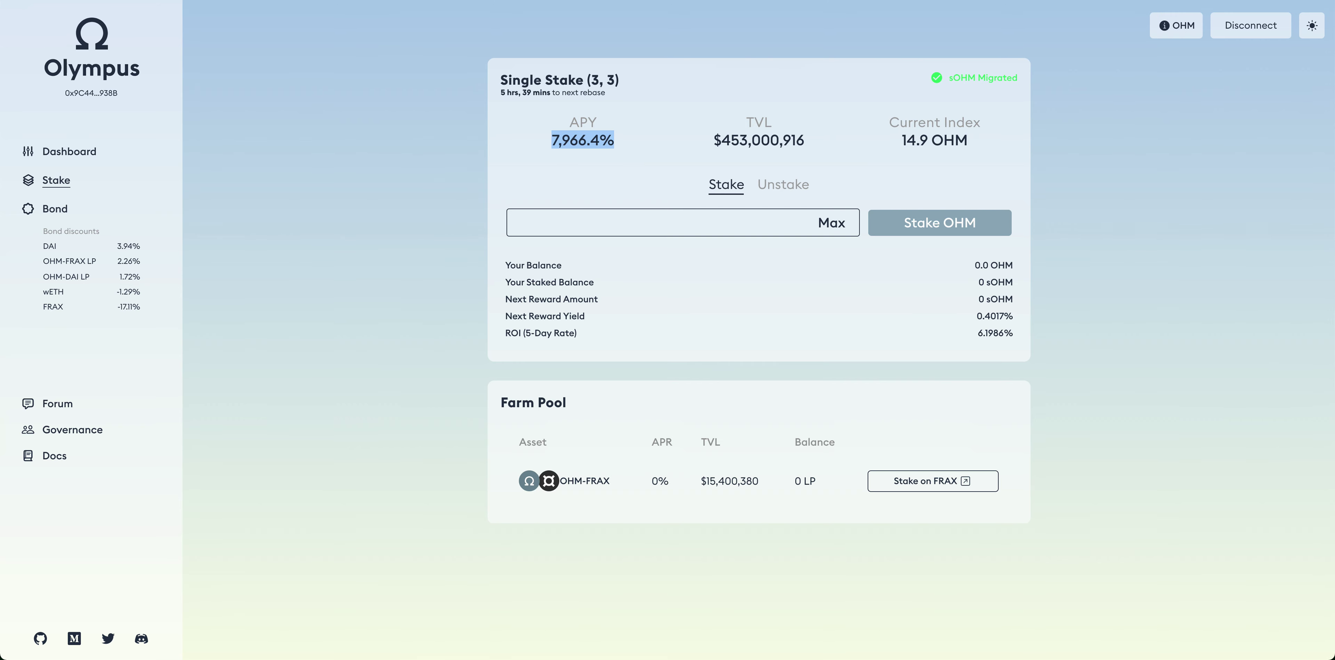
# Back in the sheet, change the 5d Rebase % to 1.0619 by appending a 9
pyautogui.hotkey('ctrl', 'shift', 'Tab')
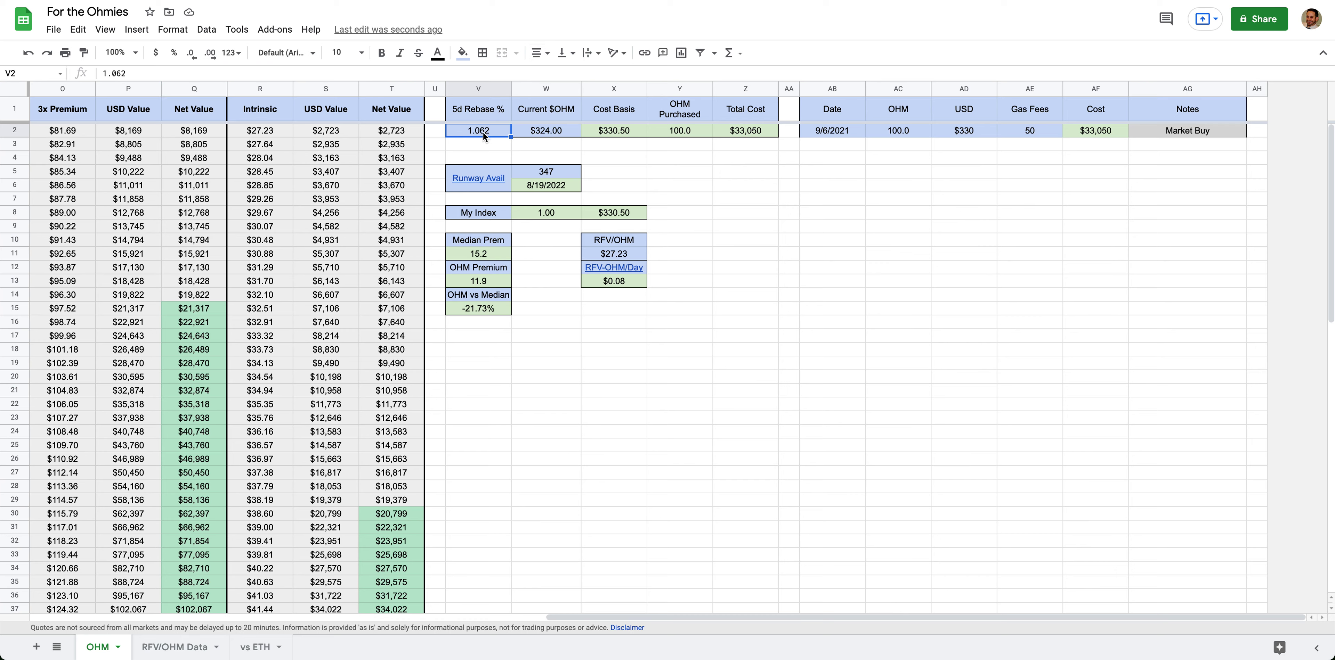
pyautogui.press('Return')
pyautogui.write('98')
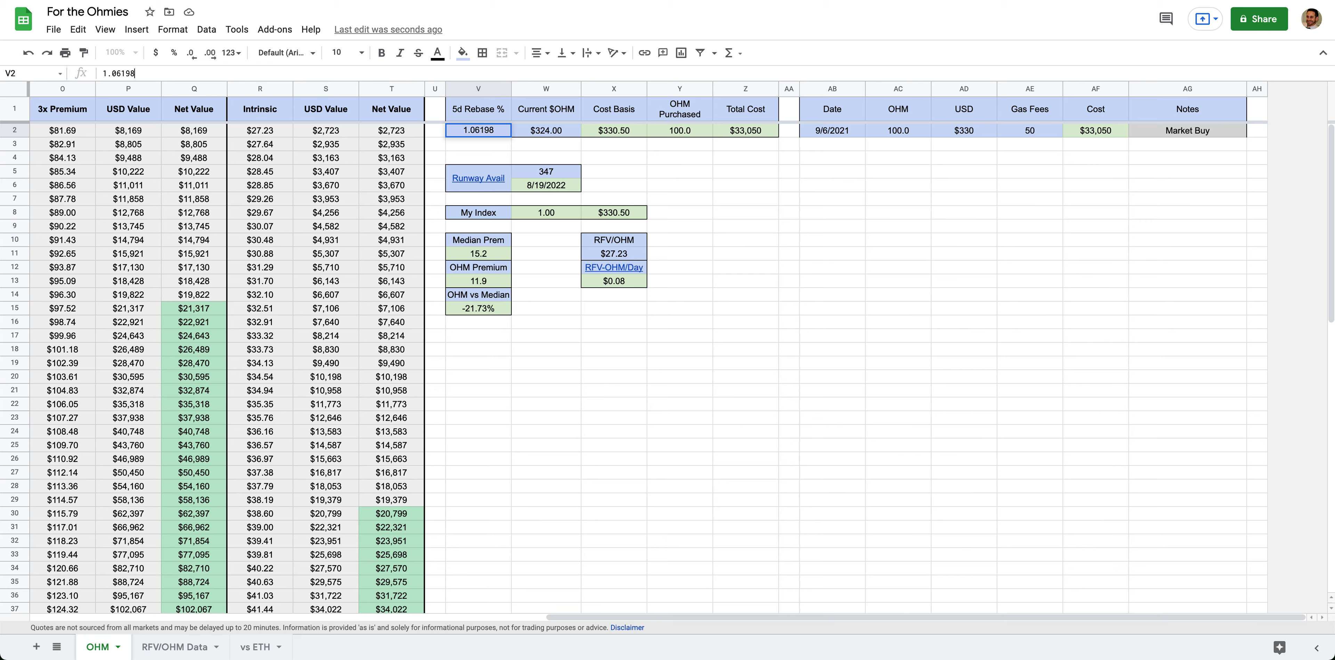
pyautogui.press('Return')
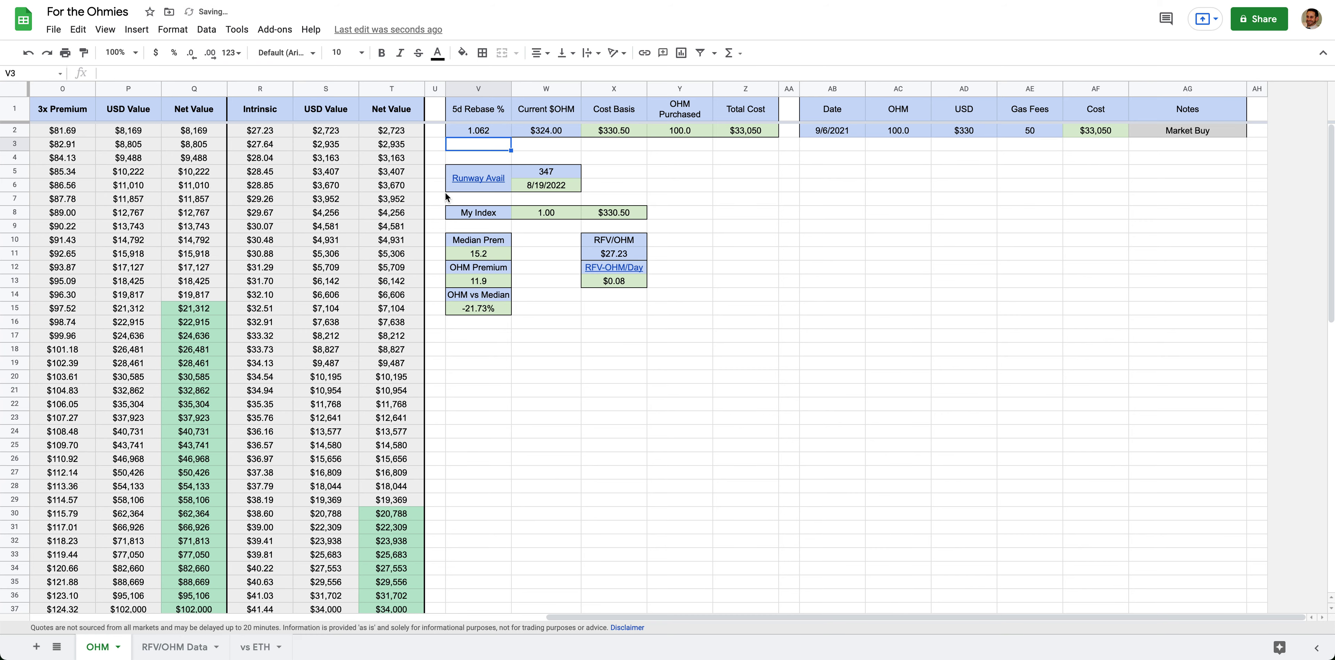
# Update Current $OHM to $333.21 after checking the price on the Olympus dashboard
pyautogui.click(538, 133)
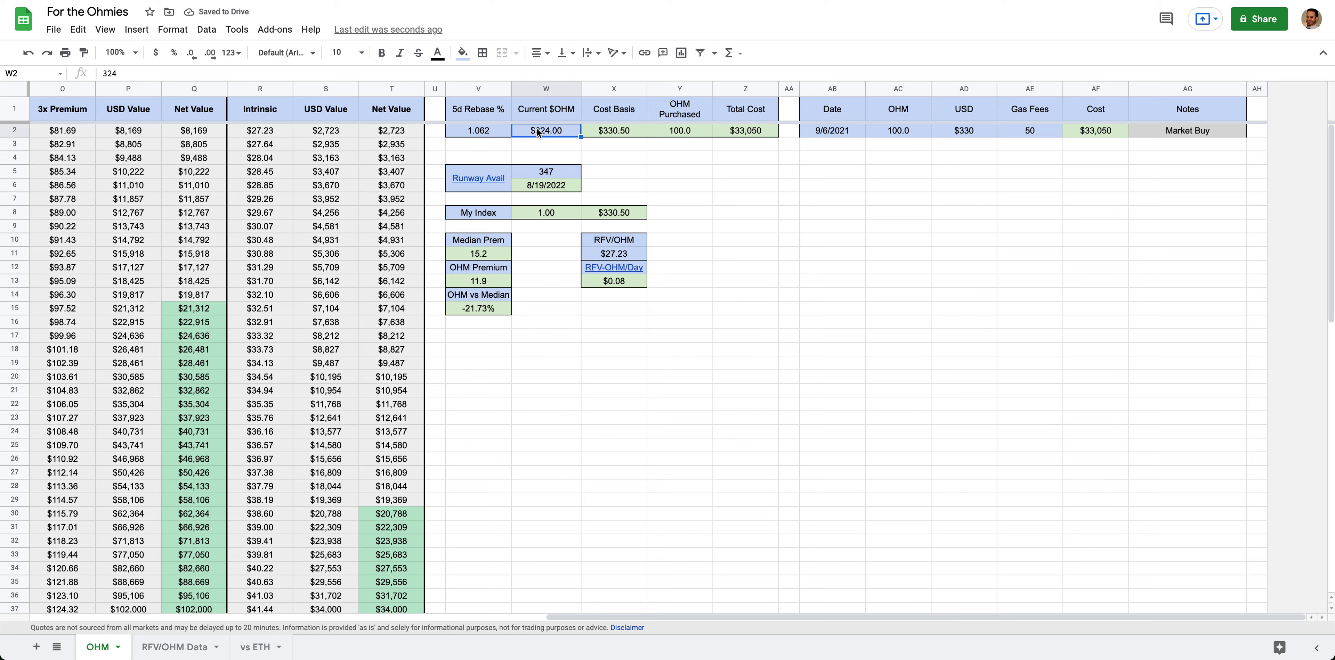
pyautogui.hotkey('ctrl', 'Tab')
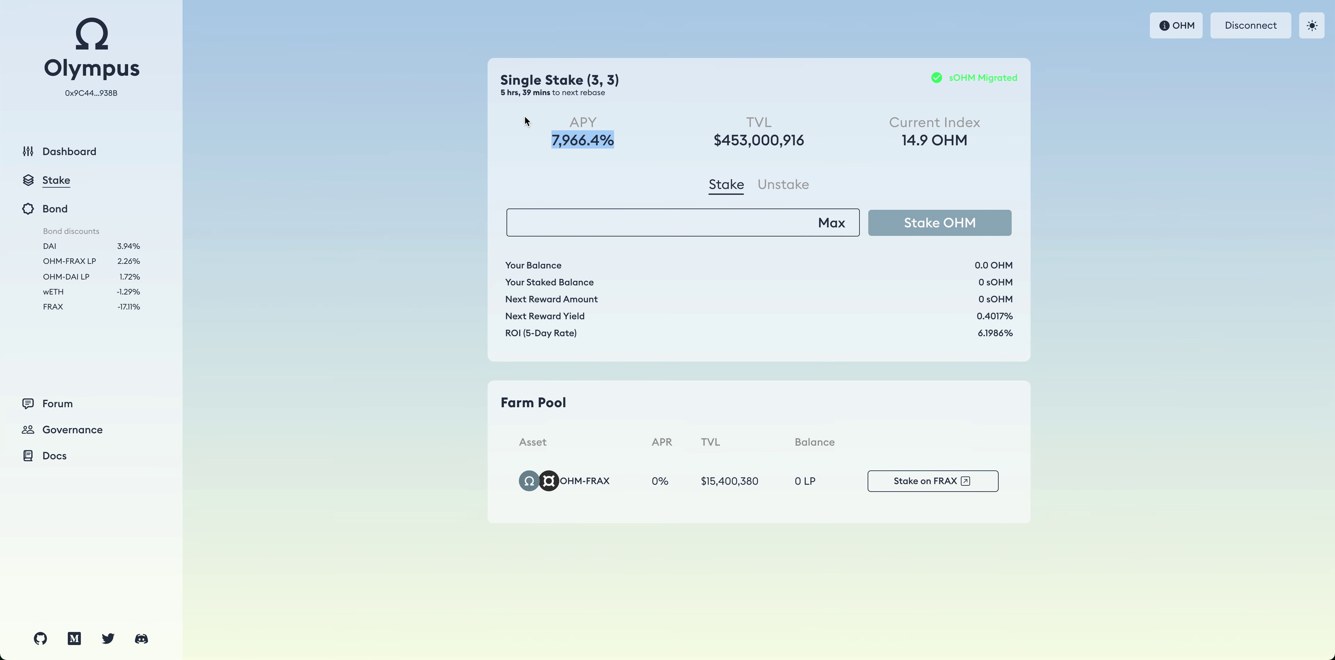
pyautogui.click(71, 182)
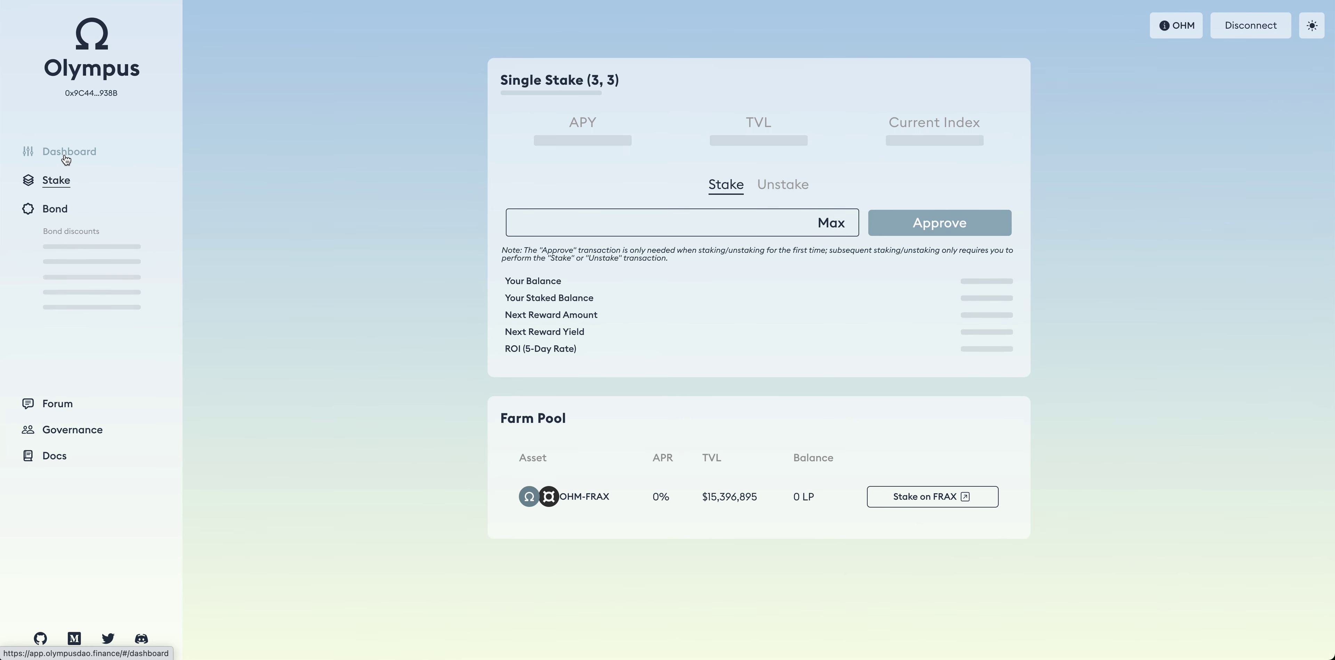
pyautogui.click(66, 155)
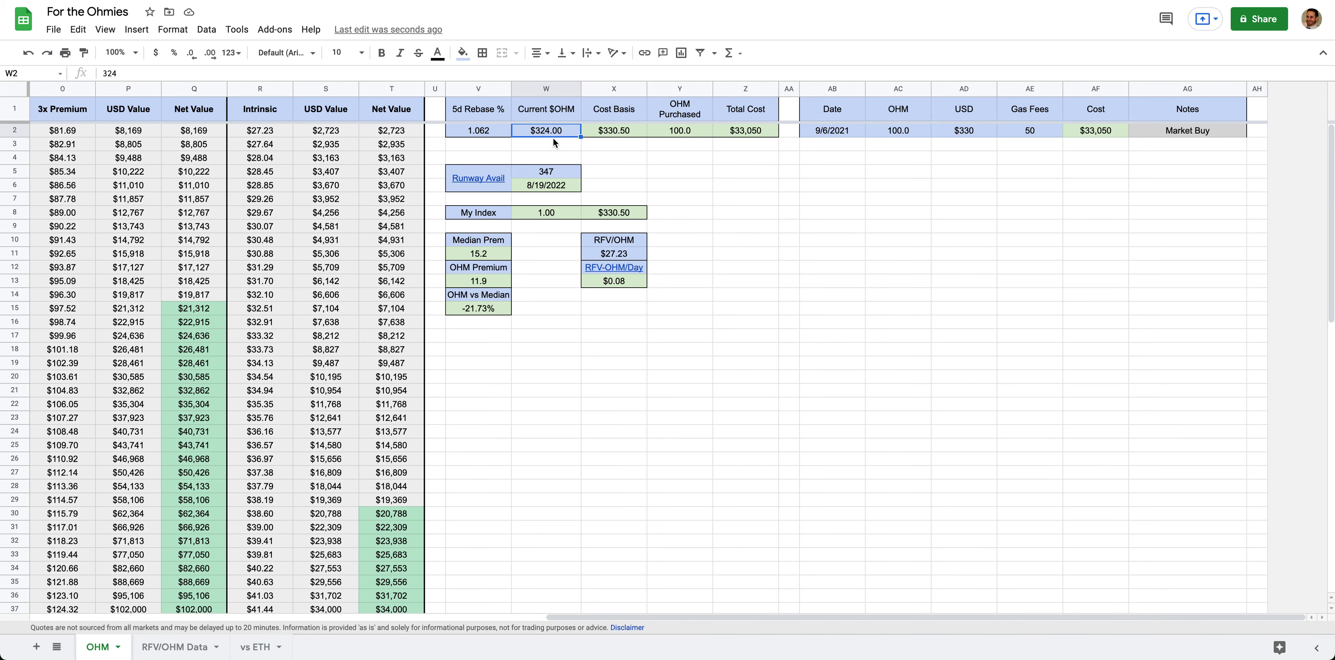
pyautogui.write('333.21')
pyautogui.press('Return')
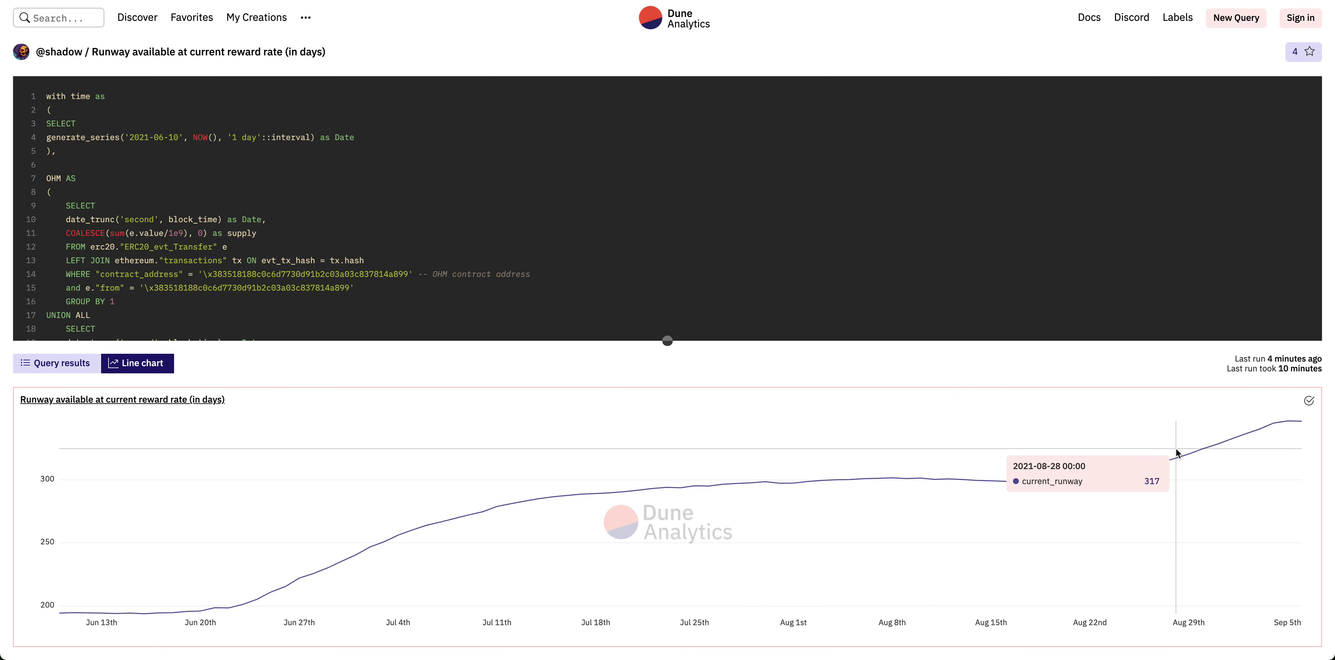
# Read the latest 346-day runway from the Dune chart and select Runway Avail in the sheet
pyautogui.moveTo(1302, 426)
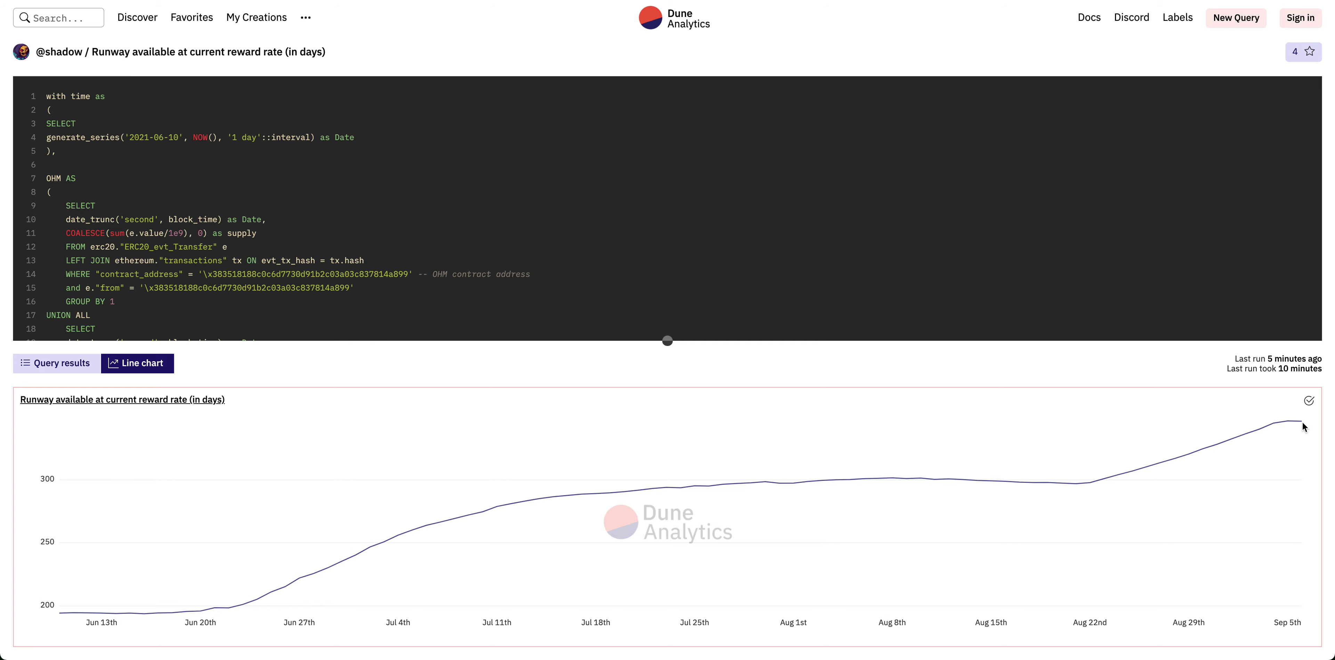
pyautogui.hotkey('ctrl', 'Tab')
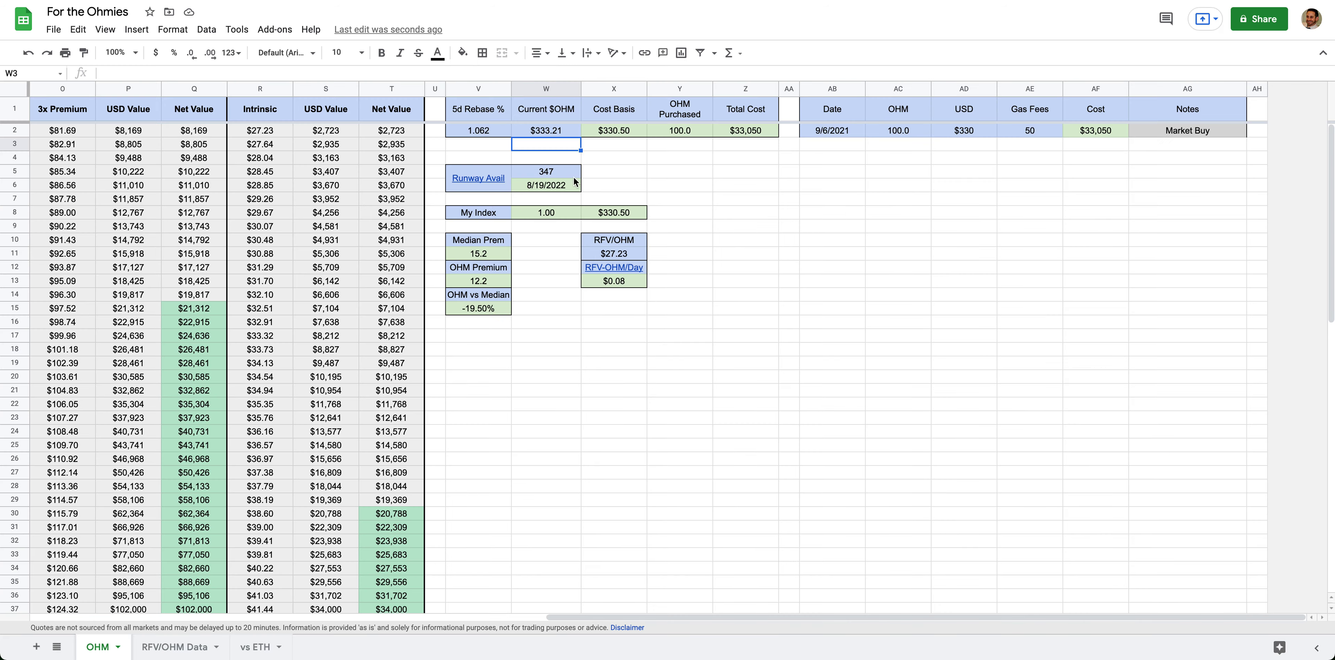
pyautogui.click(565, 172)
# Enter 346 days as Runway Avail and compare the 8/17/2022 and 8/22/2022 projection dates
pyautogui.write('346')
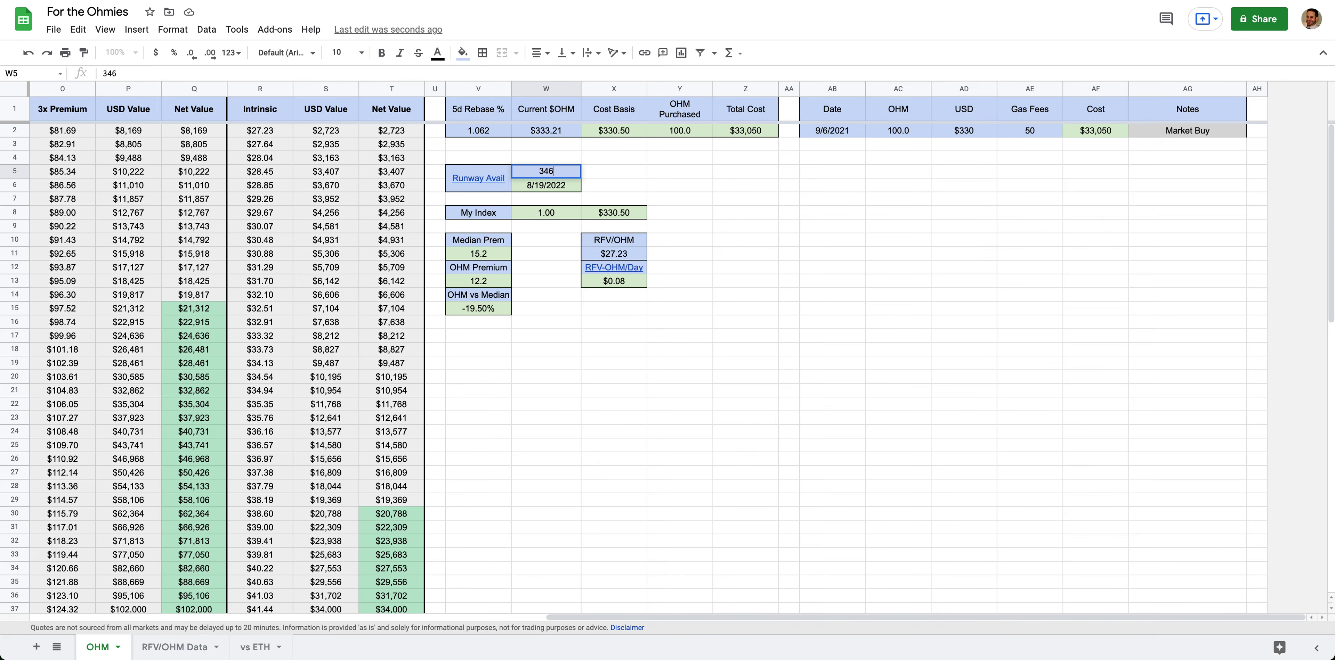
pyautogui.press('Return')
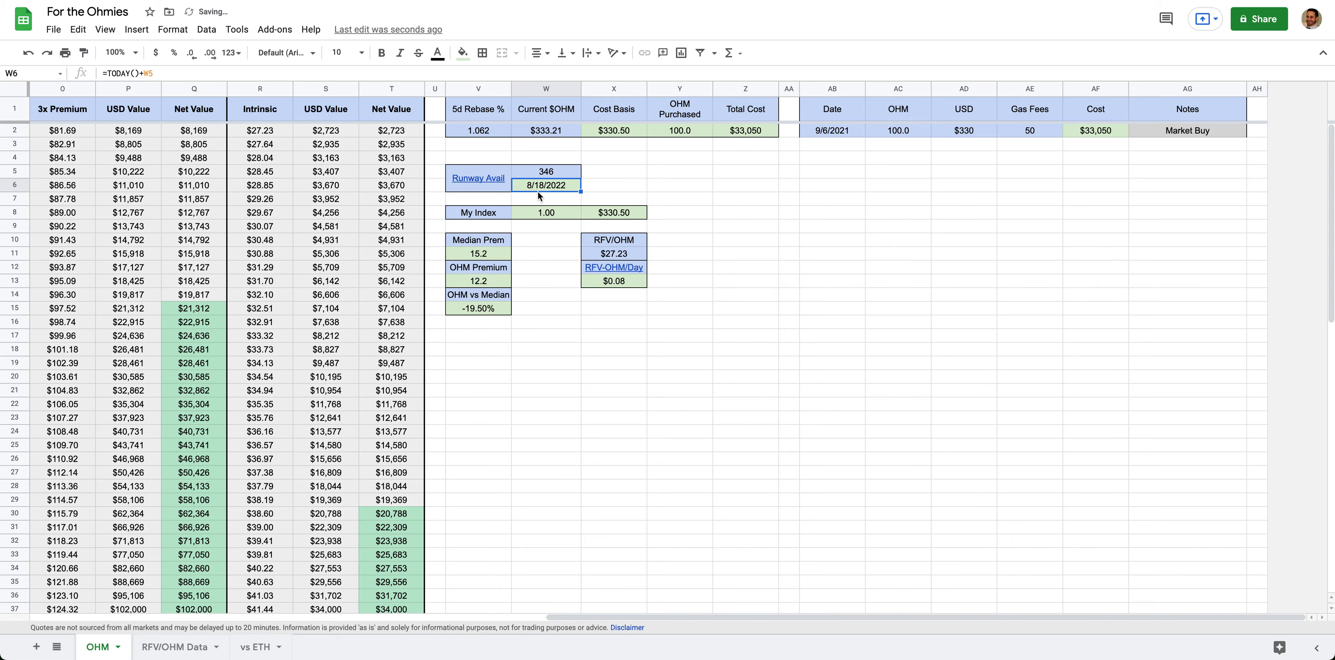
pyautogui.hscroll(-15, 539, 196)
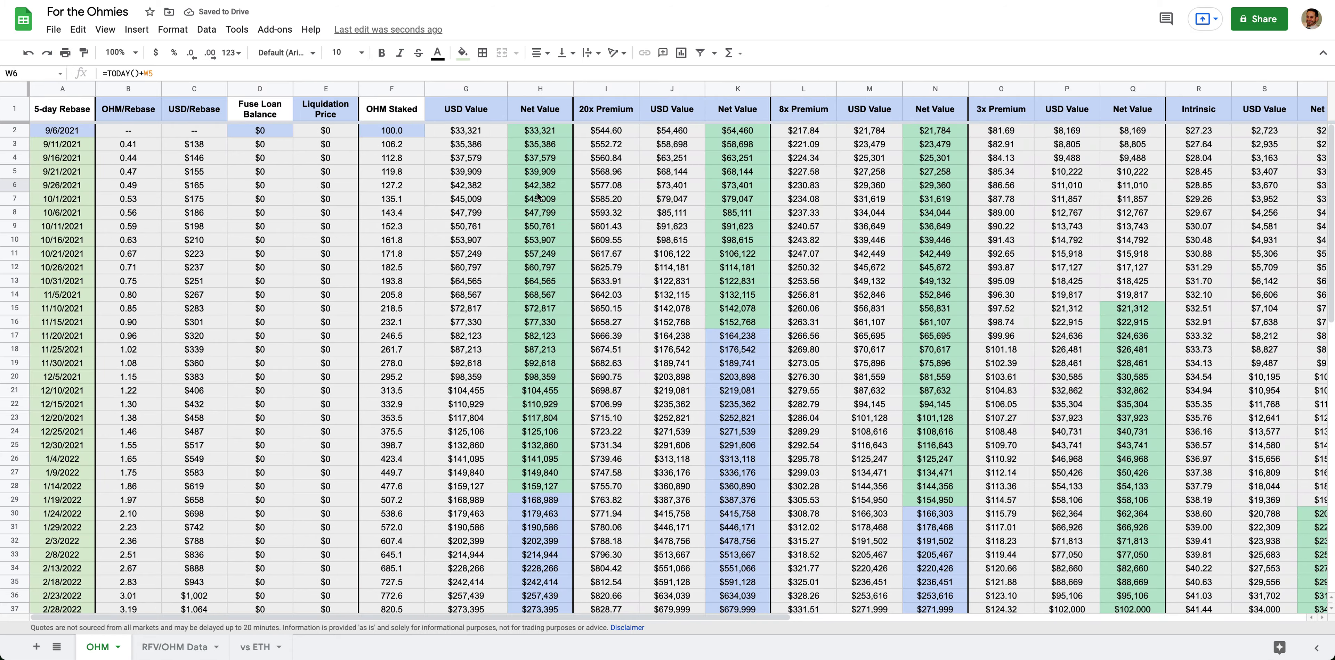
pyautogui.scroll(-15, 539, 199)
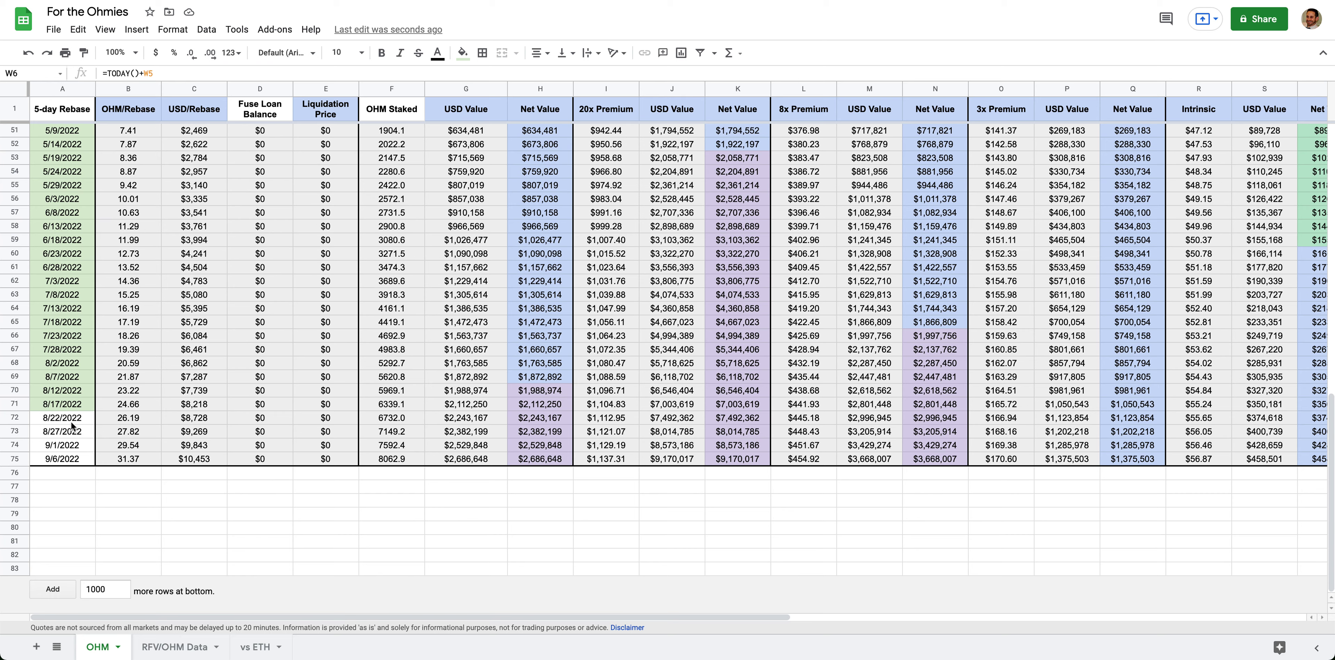
pyautogui.click(67, 423)
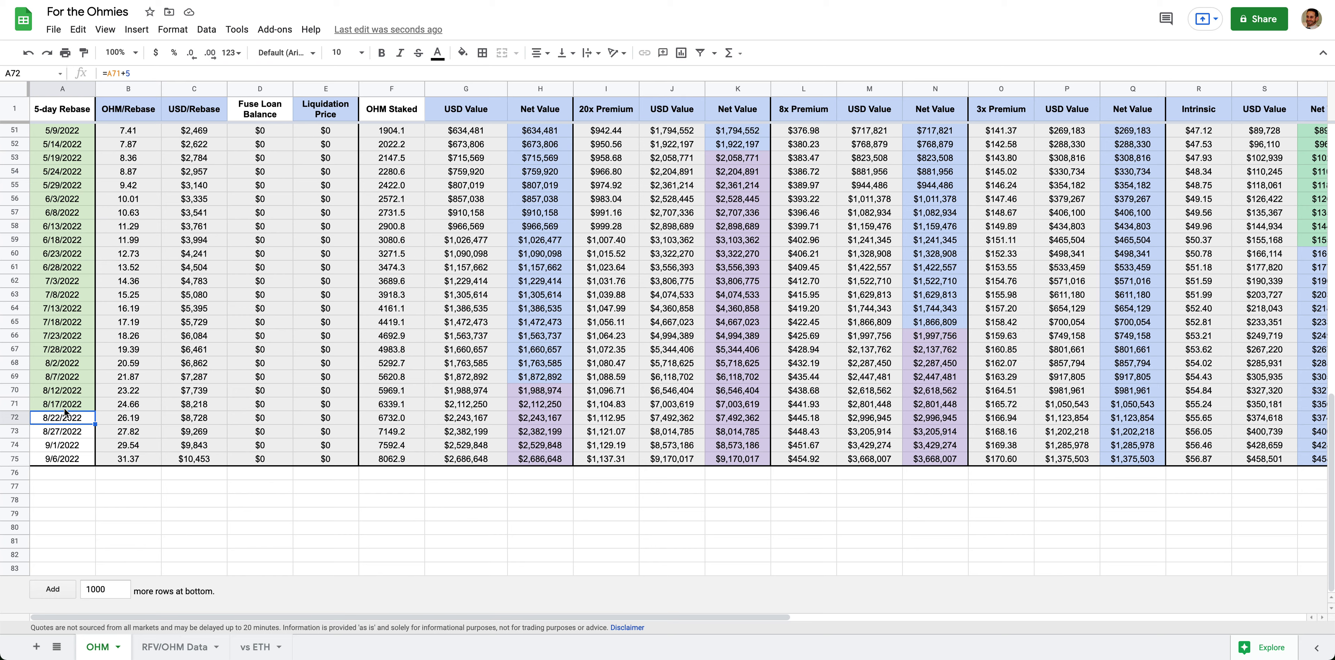
pyautogui.click(64, 409)
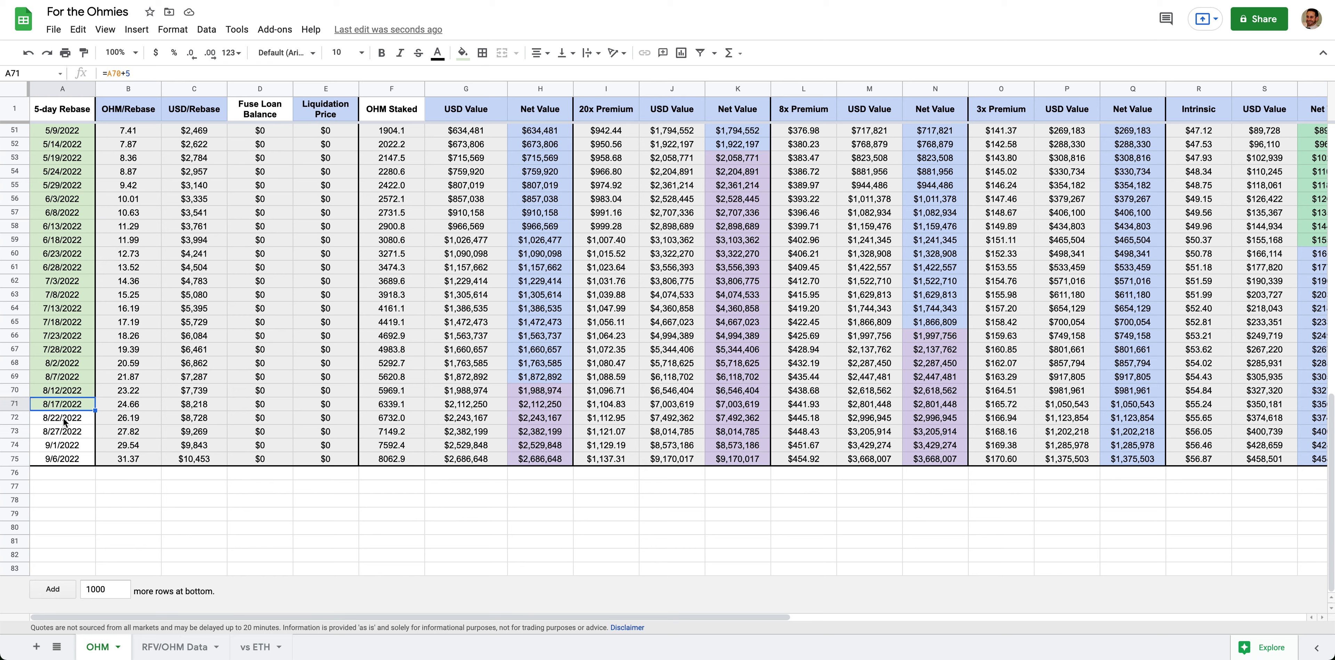
pyautogui.scroll(15, 64, 421)
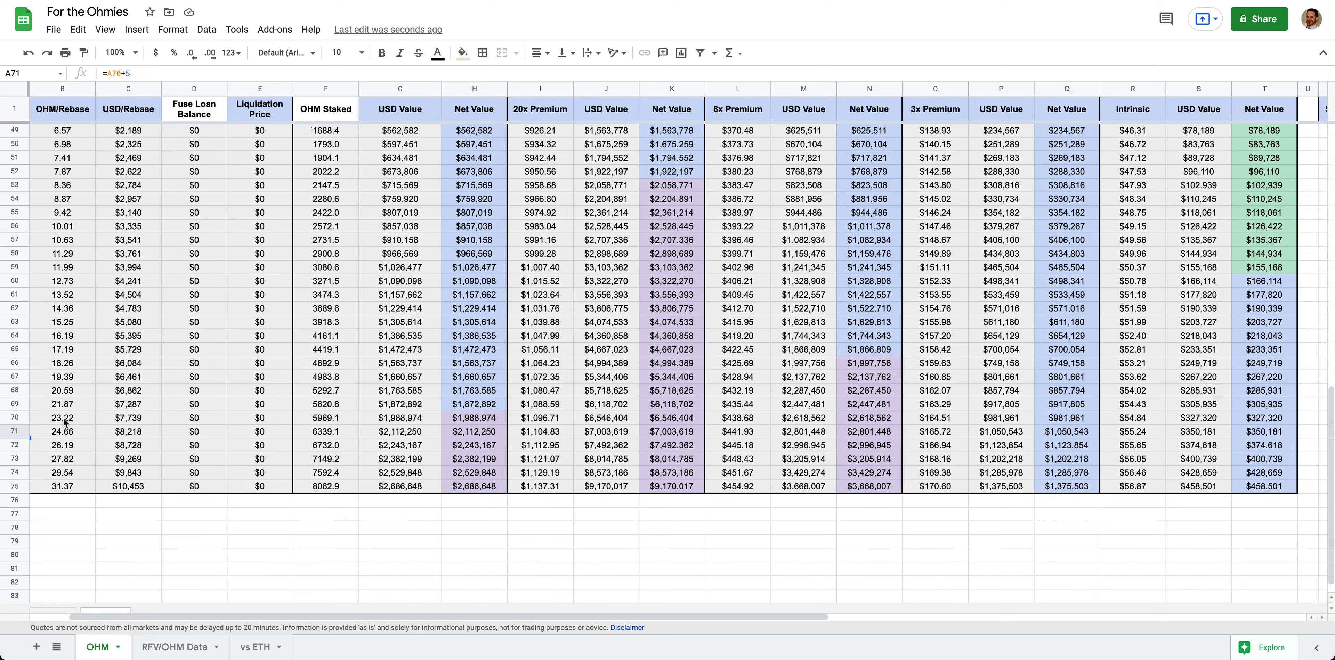
pyautogui.hscroll(10, 64, 421)
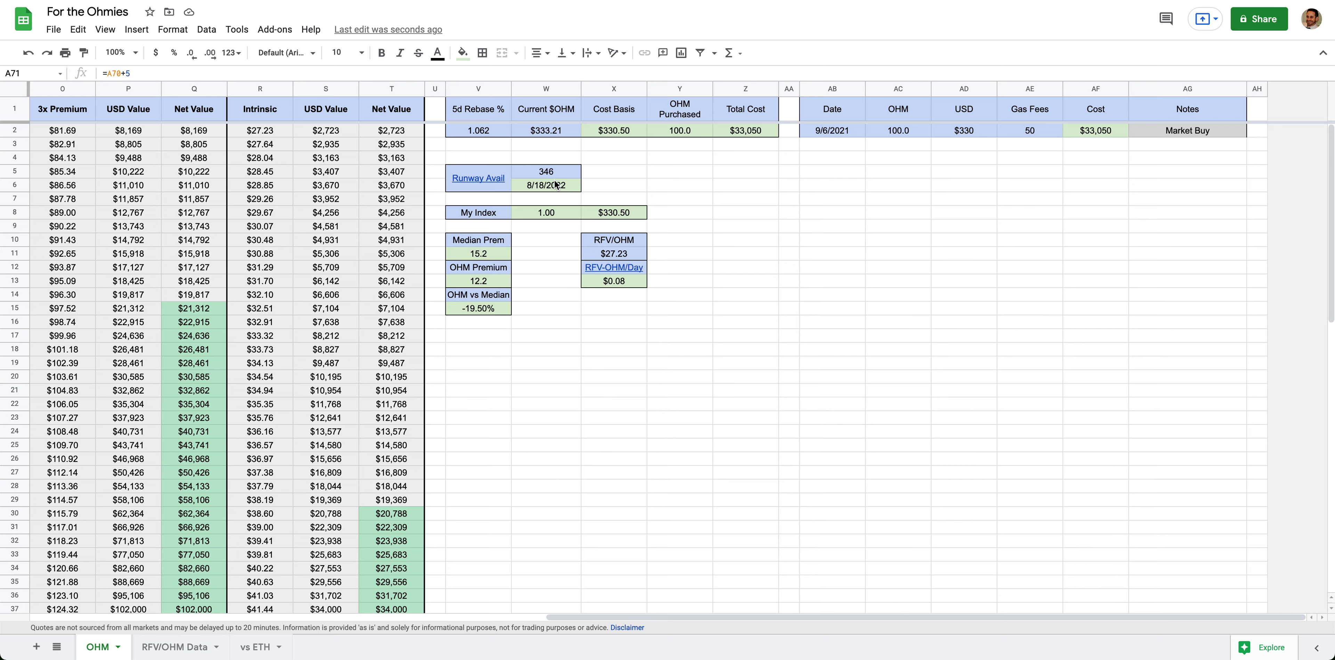
pyautogui.click(530, 217)
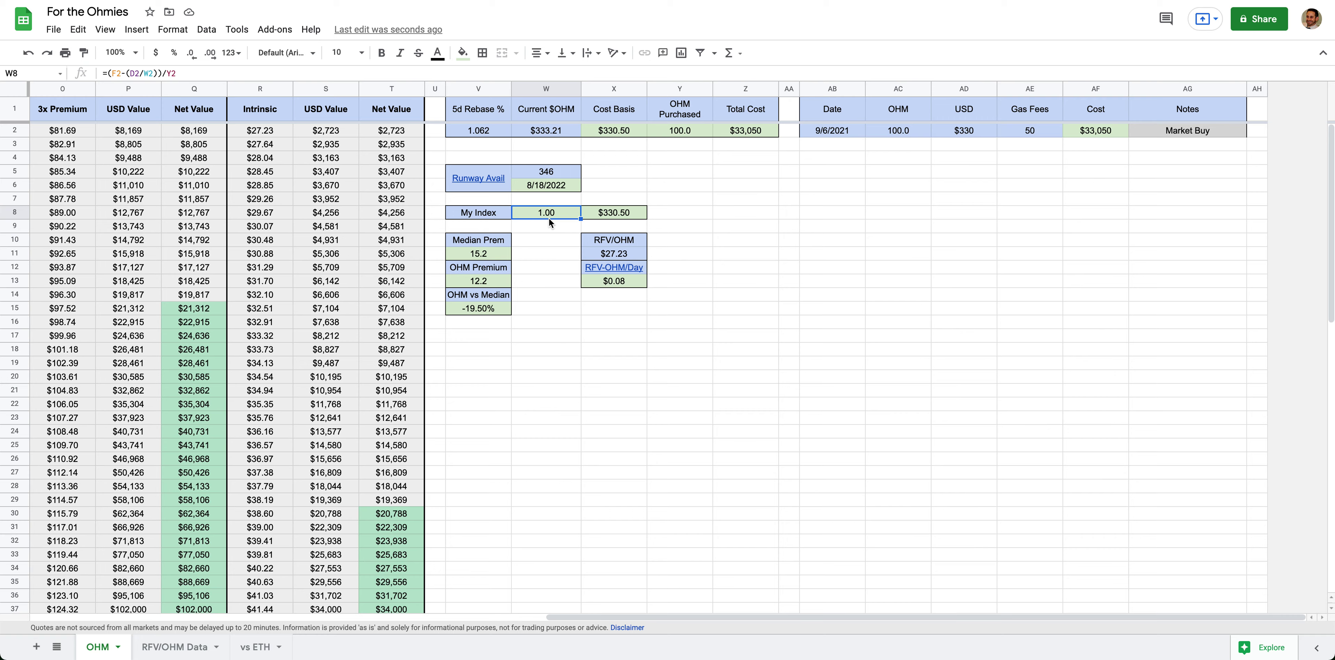
pyautogui.hotkey('ctrl', 'Tab')
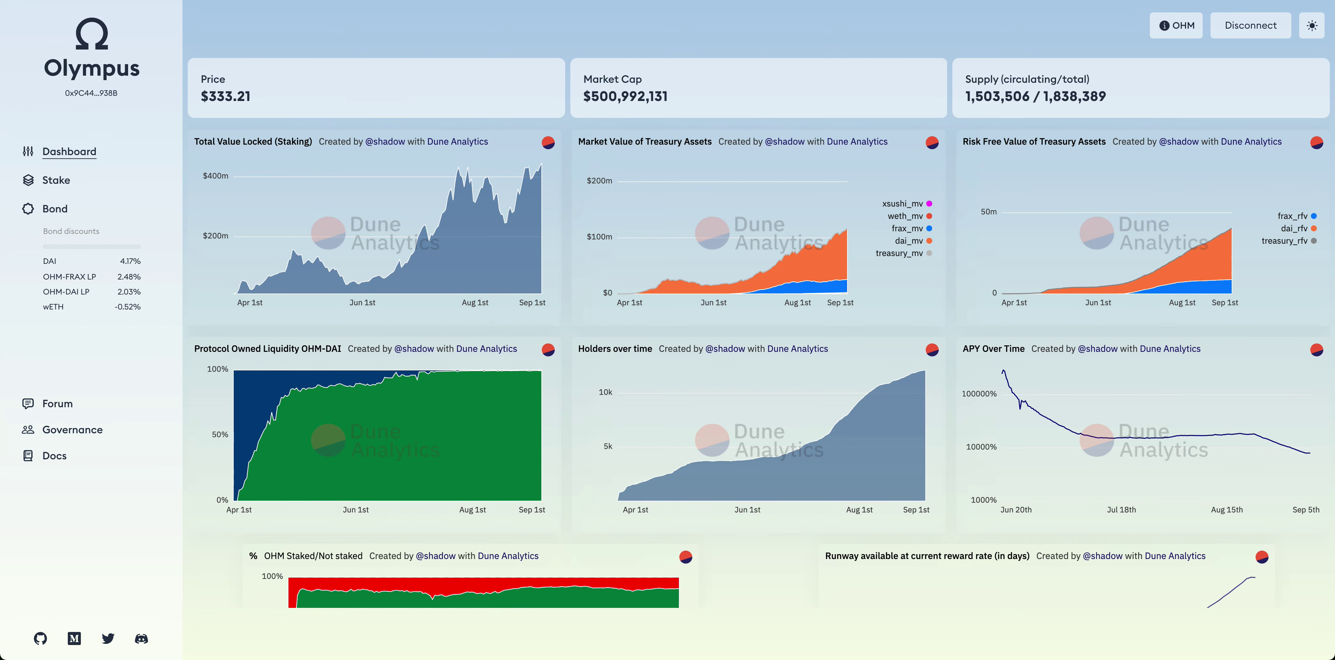
pyautogui.click(57, 181)
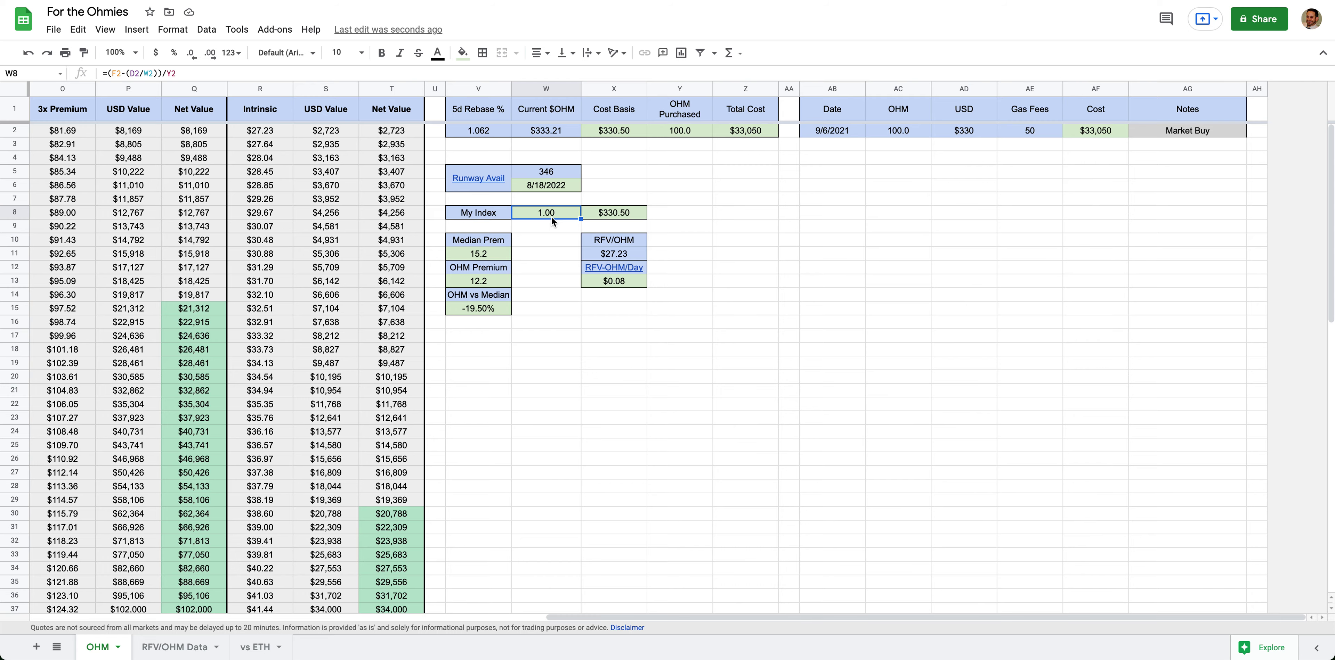
# Try 120 as the starting OHM Staked and check My Index and cost per OHM
pyautogui.hscroll(-15, 336, 133)
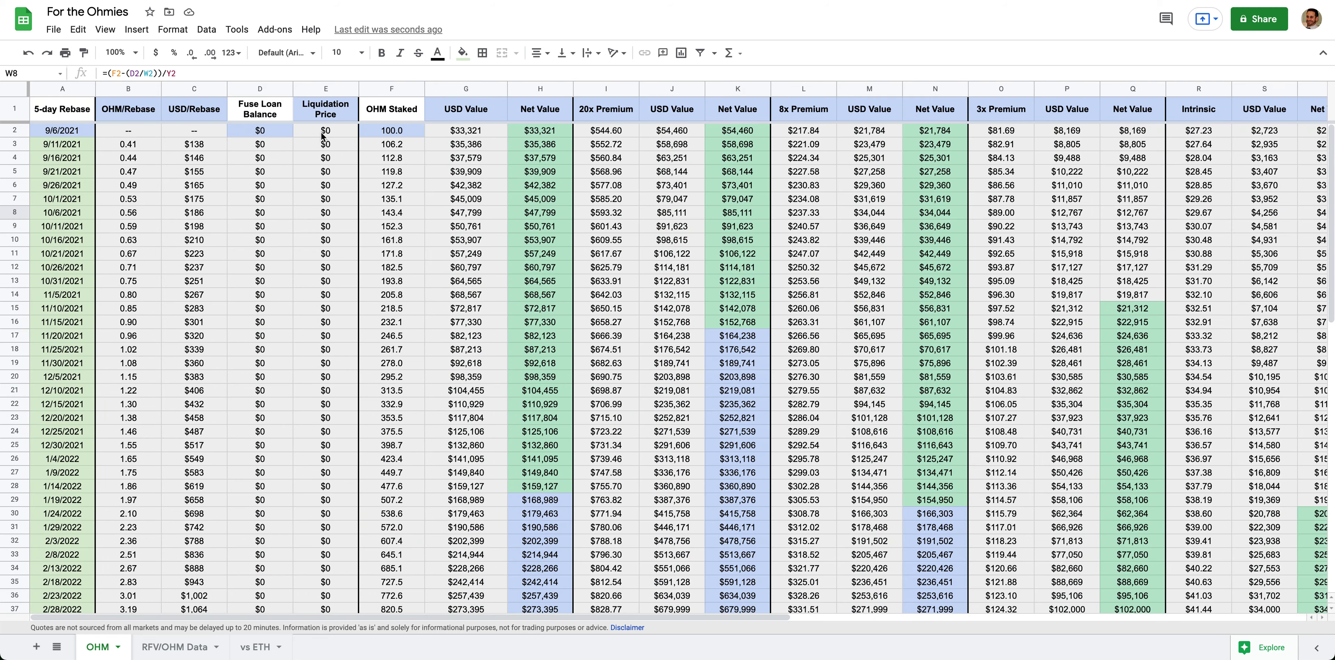
pyautogui.click(402, 133)
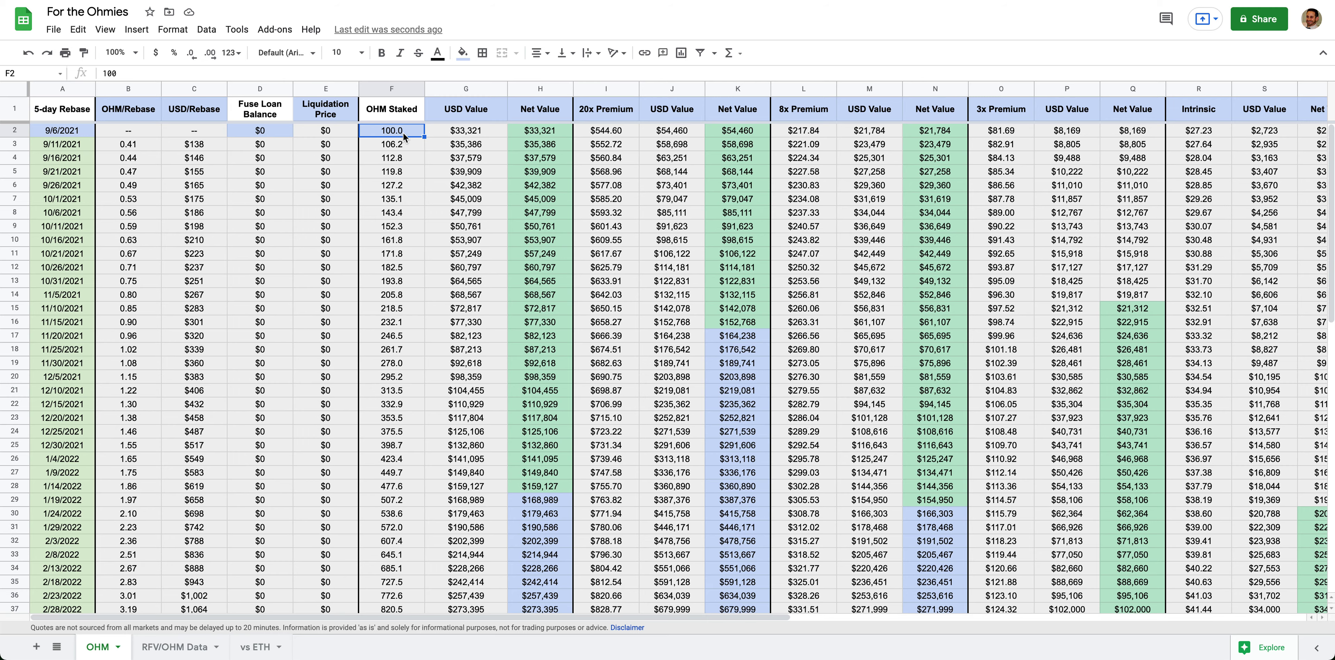
pyautogui.write('120')
pyautogui.press('Return')
pyautogui.hscroll(15, 738, 173)
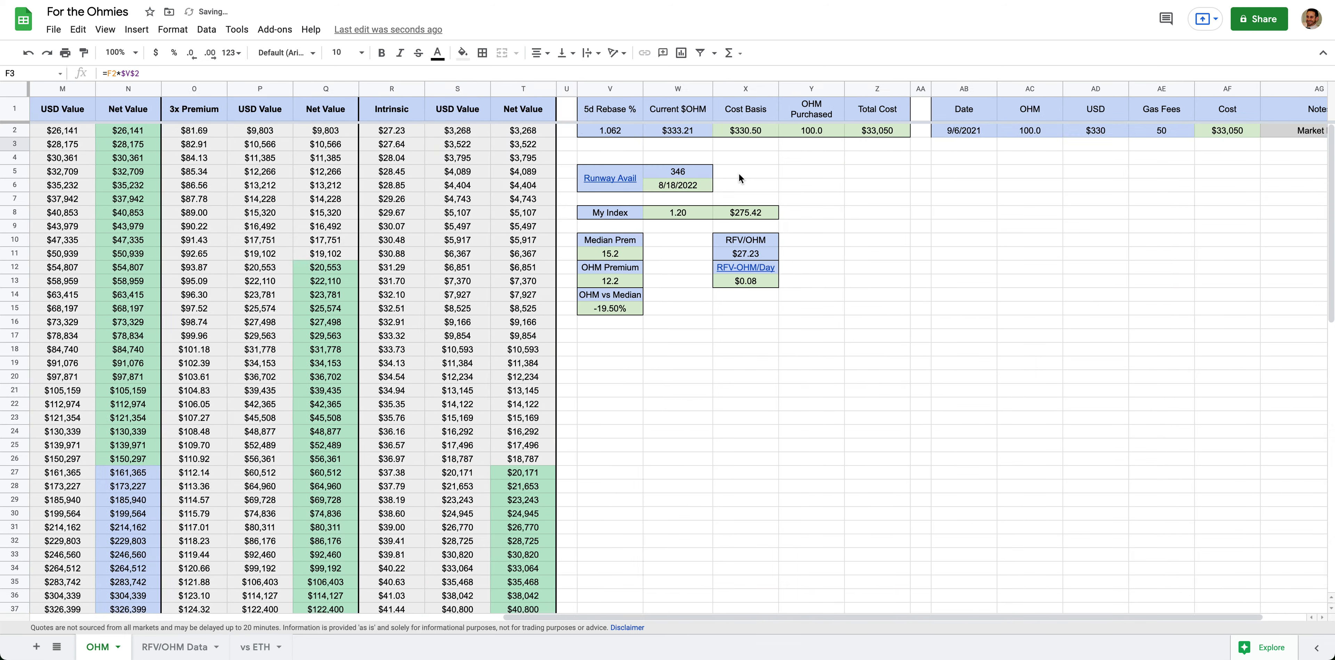
pyautogui.click(539, 216)
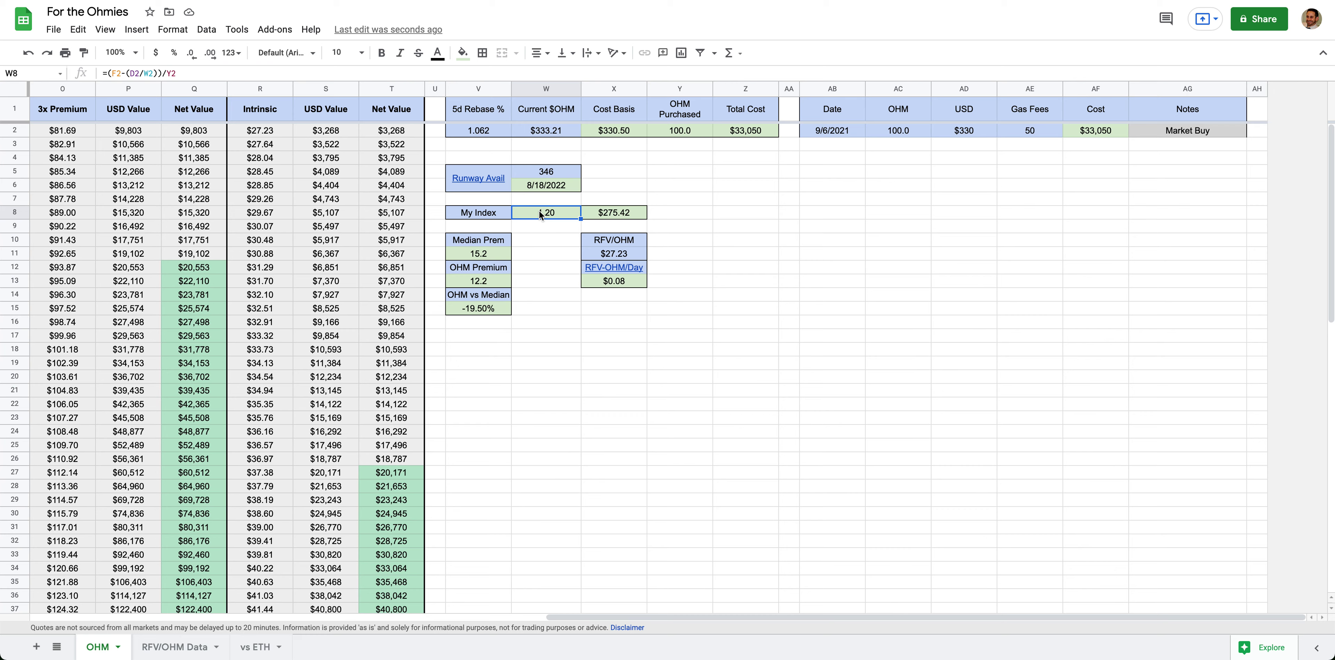
pyautogui.click(600, 216)
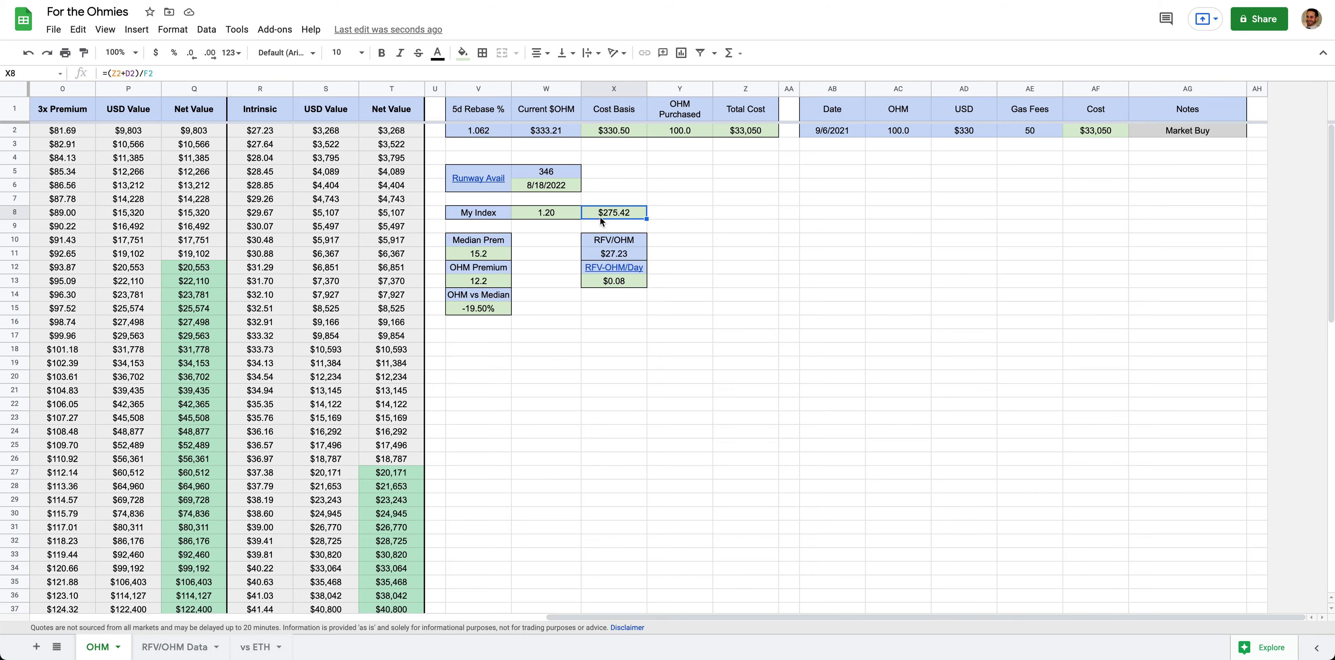
# Set the starting OHM Staked to 140 and confirm the cost per OHM of $236.07
pyautogui.hscroll(-15, 600, 216)
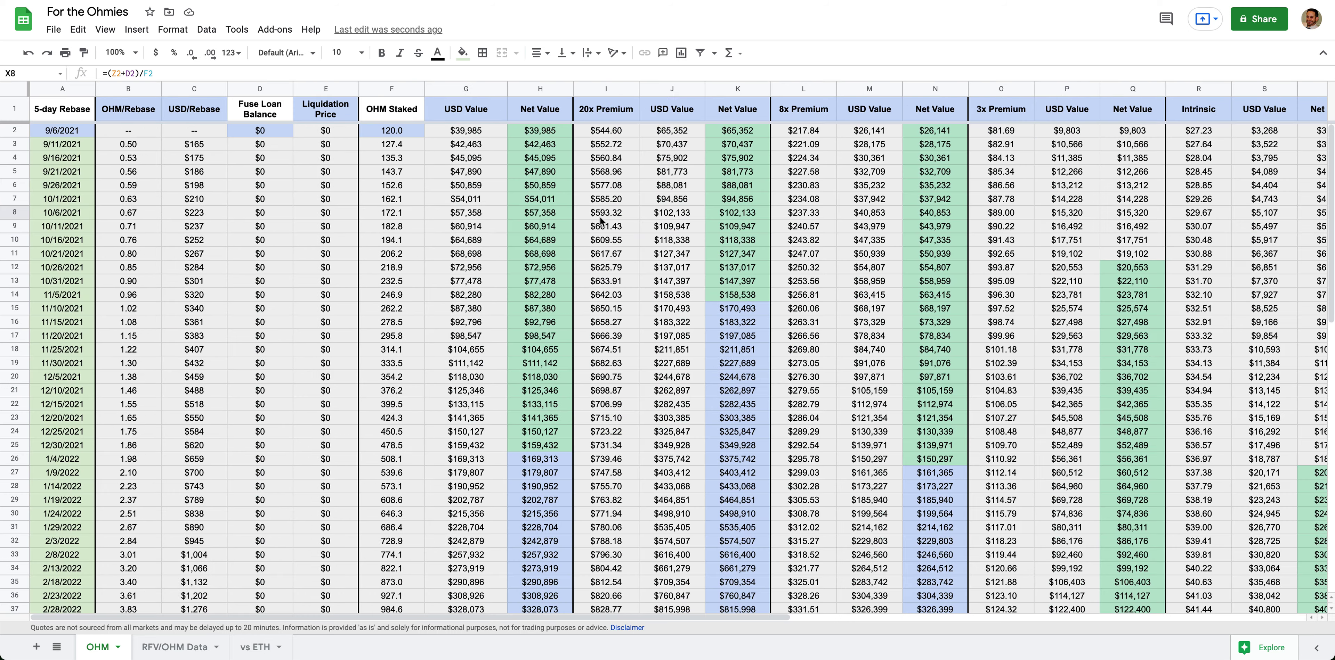
pyautogui.click(391, 131)
pyautogui.write('140')
pyautogui.press('Return')
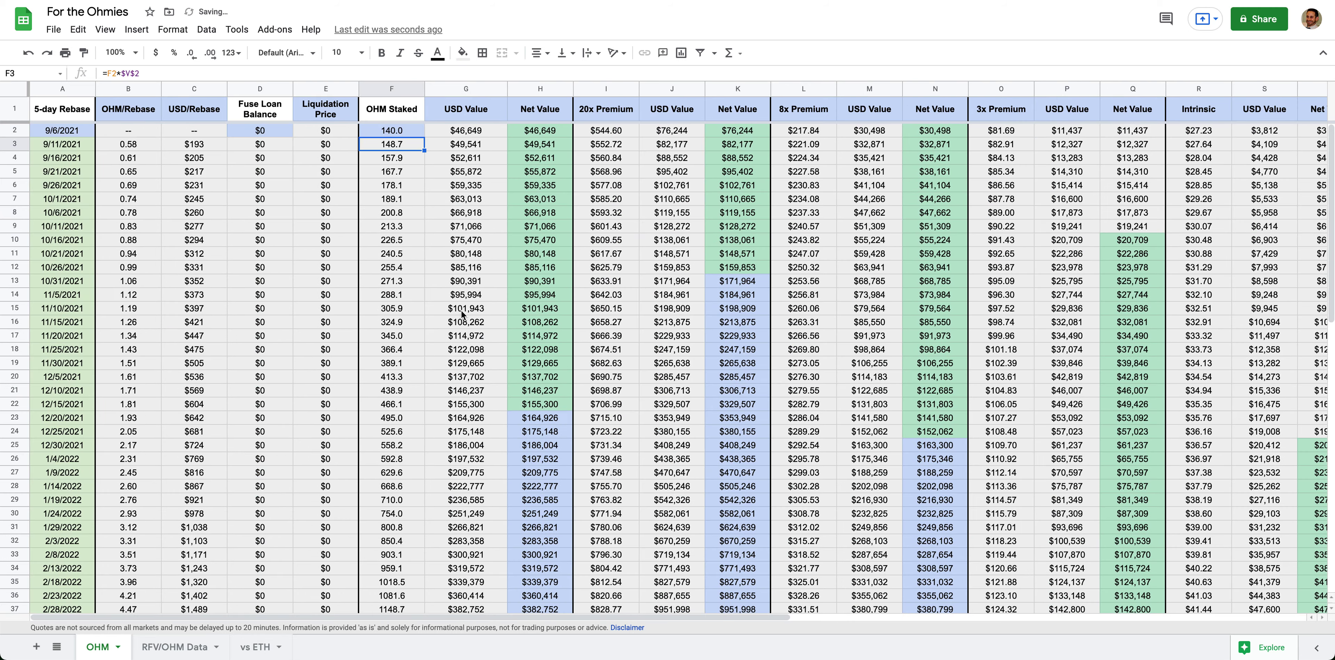
pyautogui.hscroll(15, 461, 310)
pyautogui.click(611, 214)
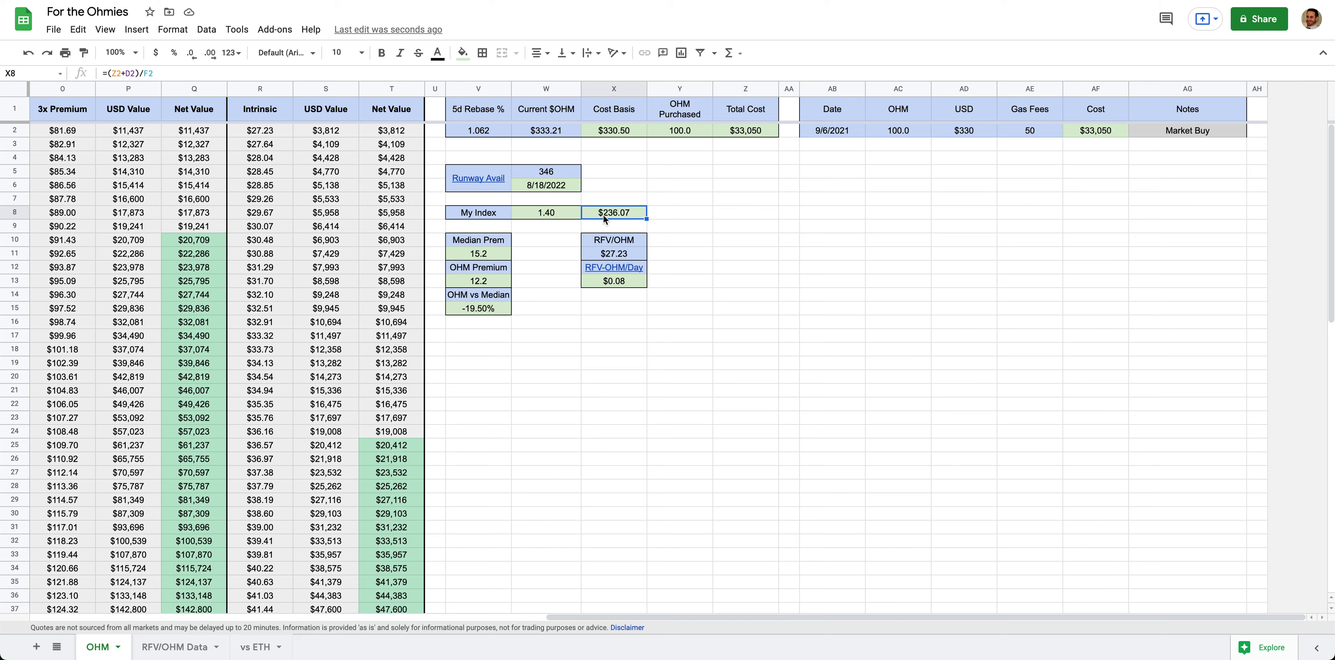
pyautogui.click(485, 259)
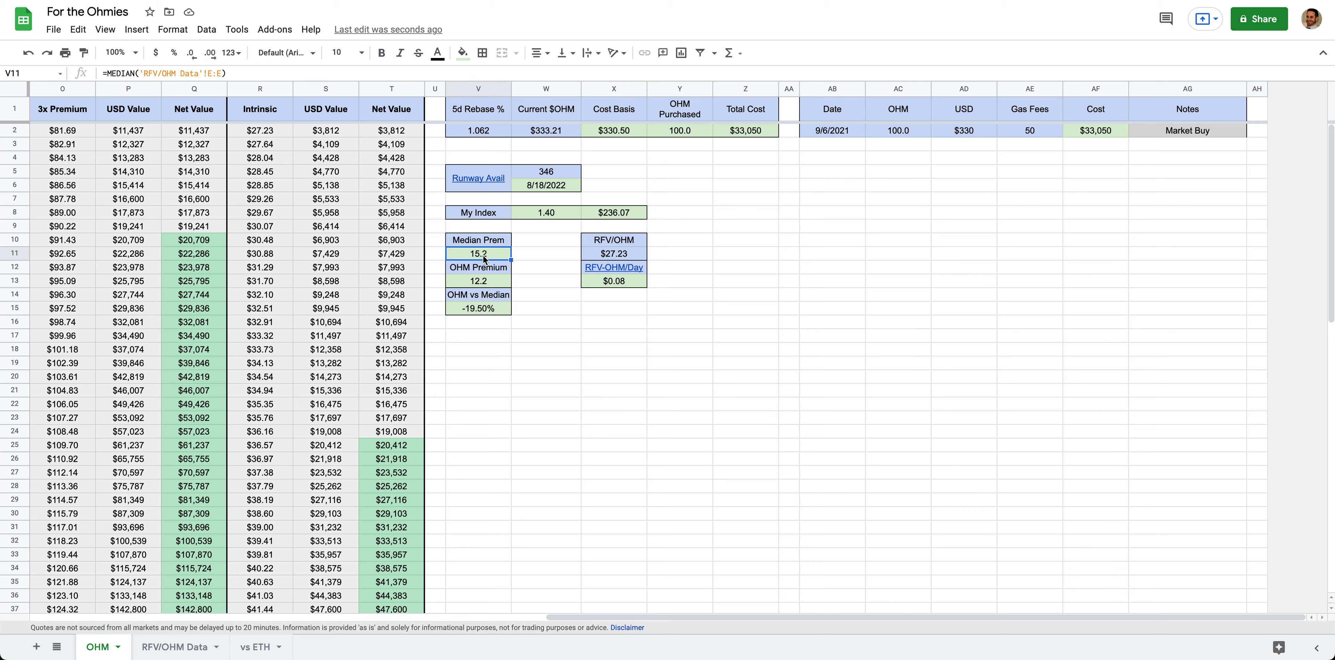
pyautogui.click(163, 648)
pyautogui.scroll(-20, 241, 297)
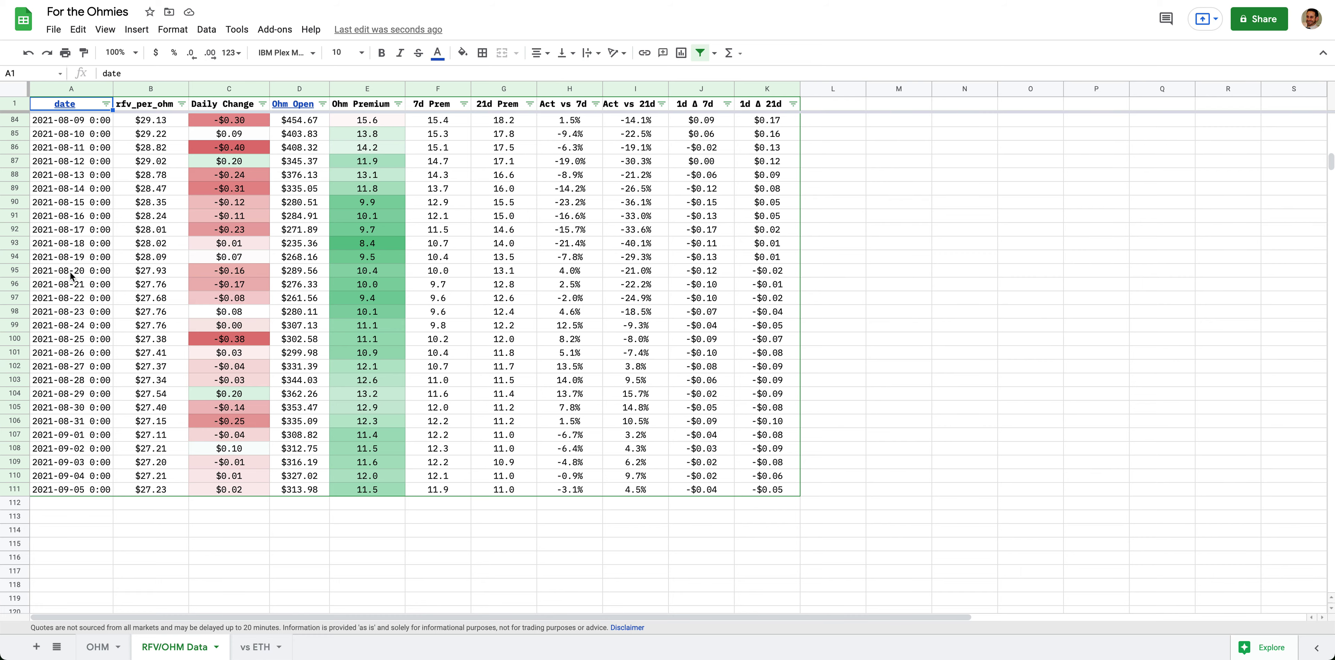
pyautogui.click(99, 647)
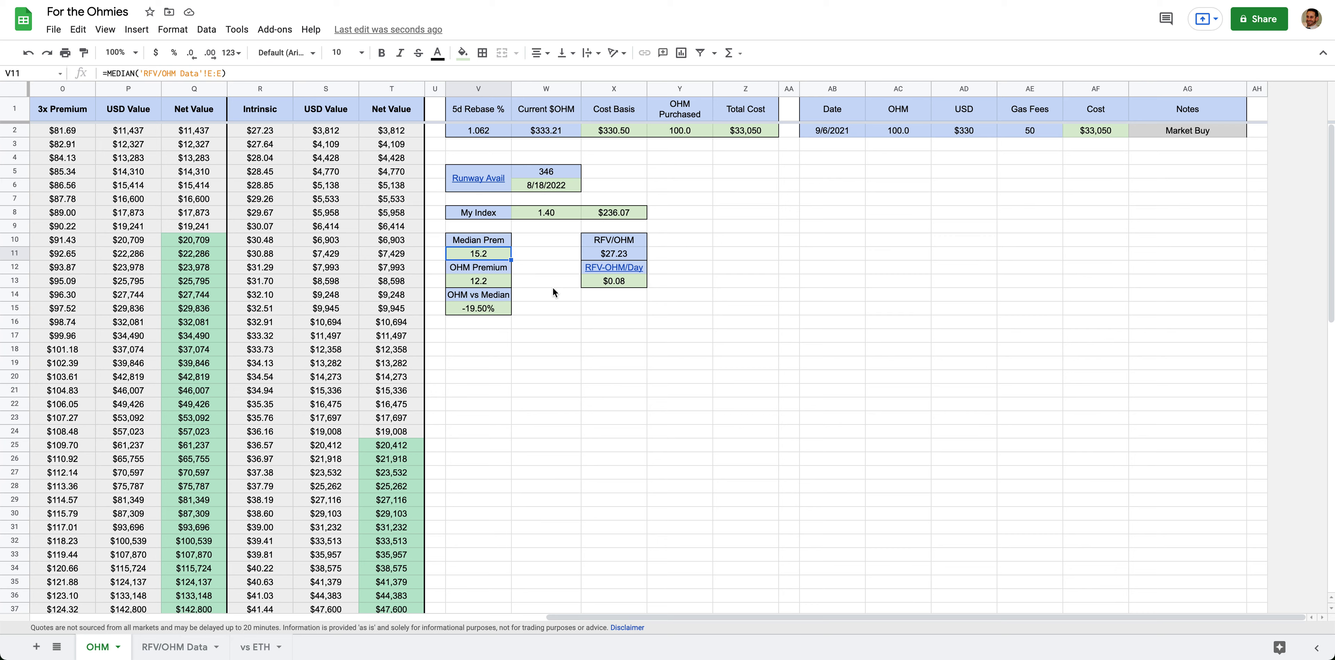
pyautogui.click(486, 285)
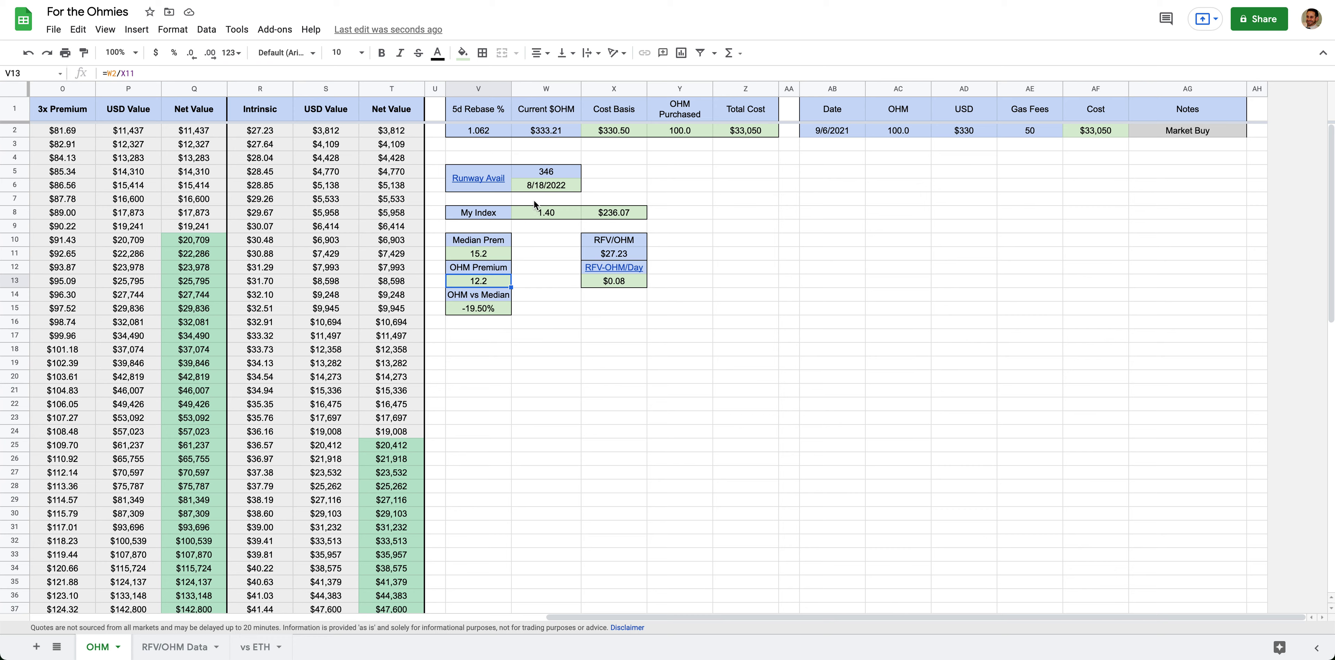
pyautogui.click(615, 253)
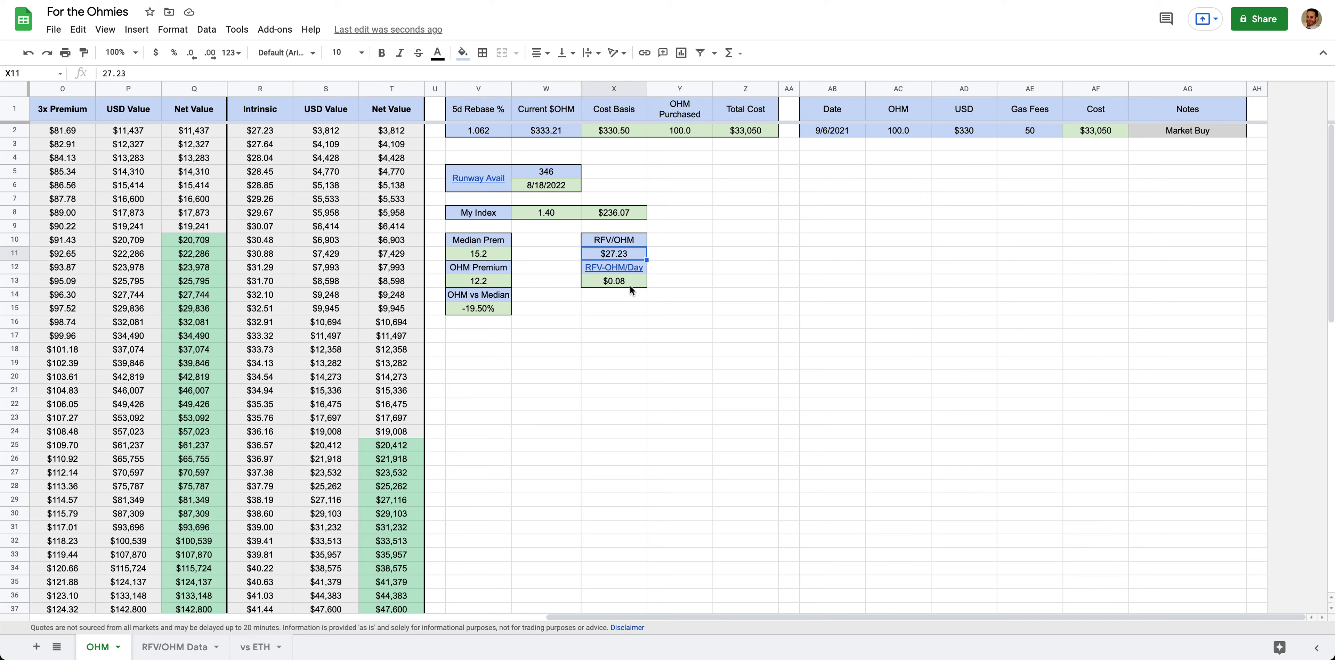
pyautogui.click(489, 283)
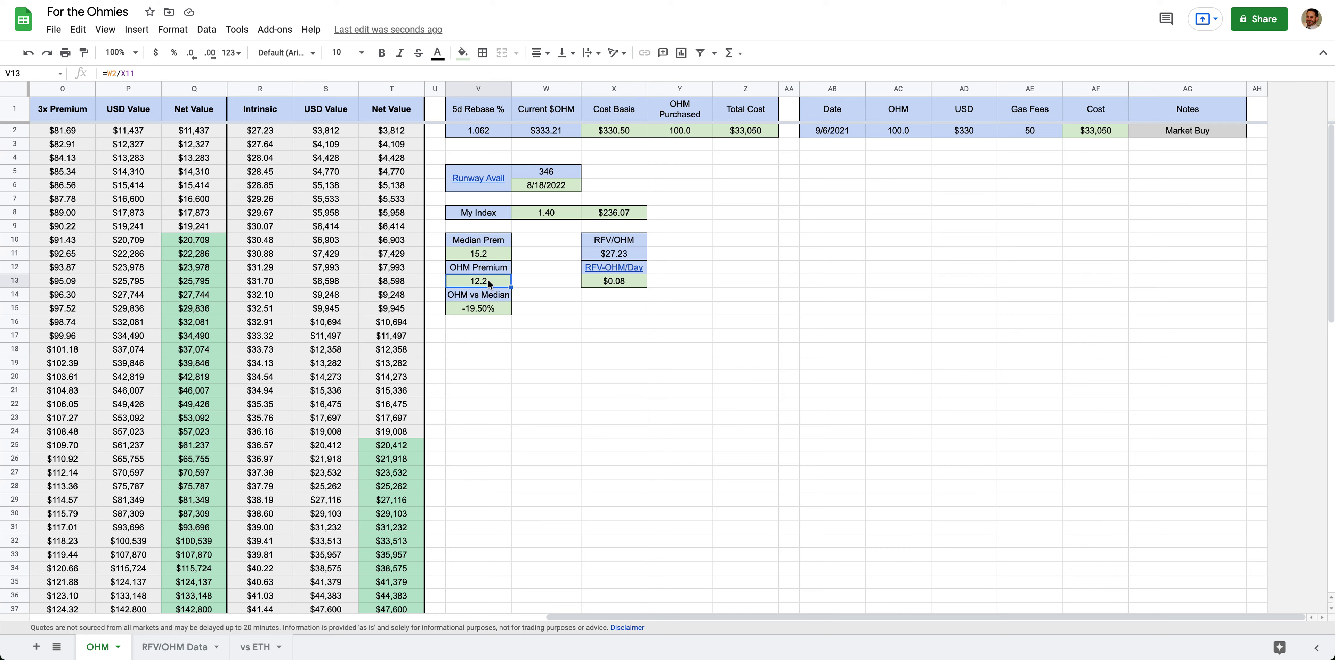
pyautogui.click(539, 134)
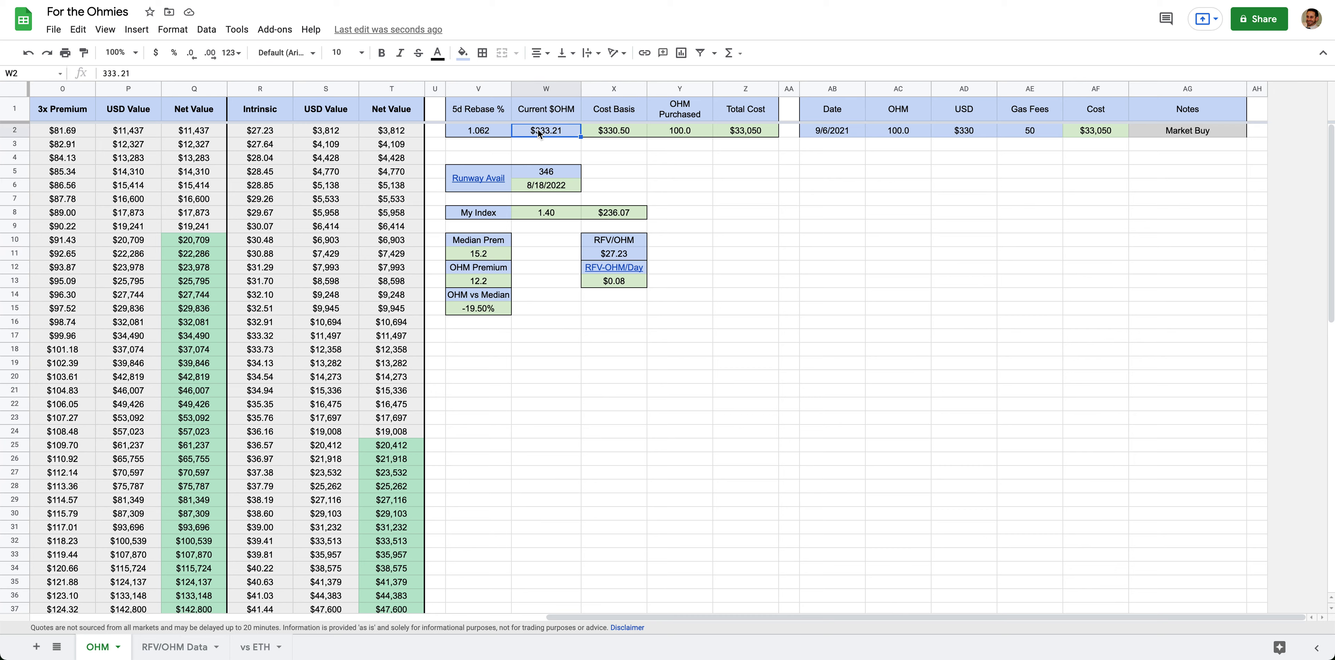
pyautogui.click(489, 312)
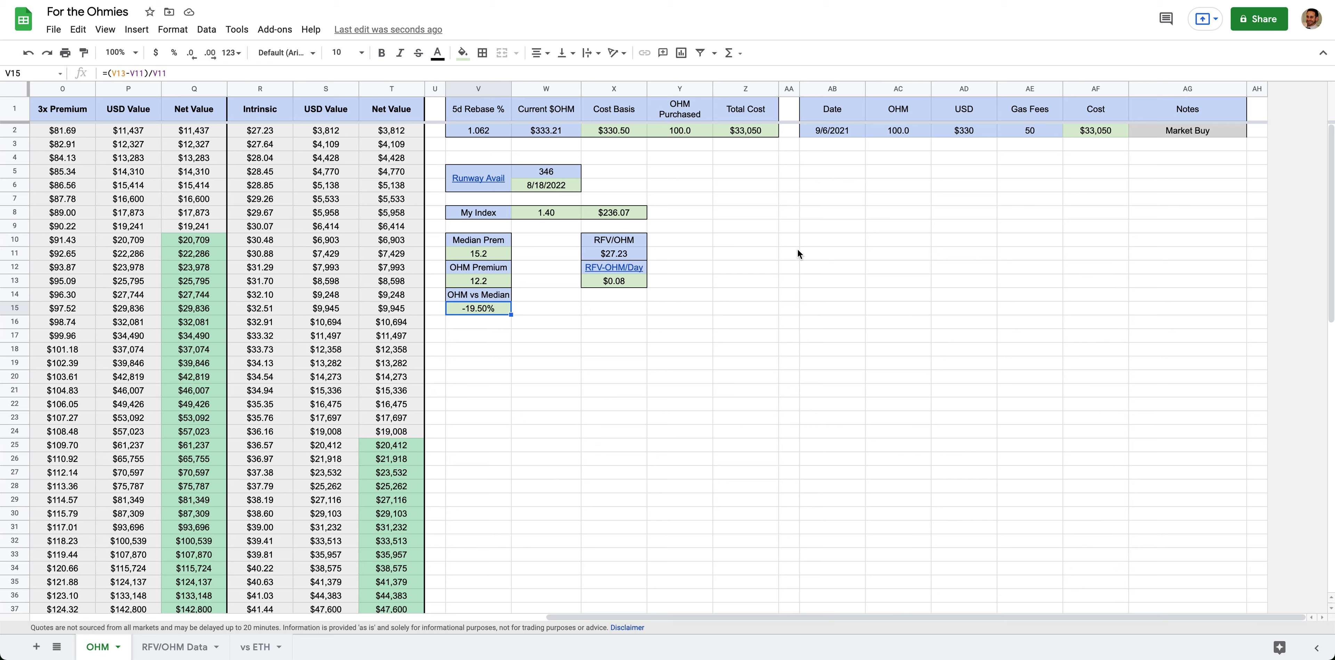
pyautogui.click(638, 286)
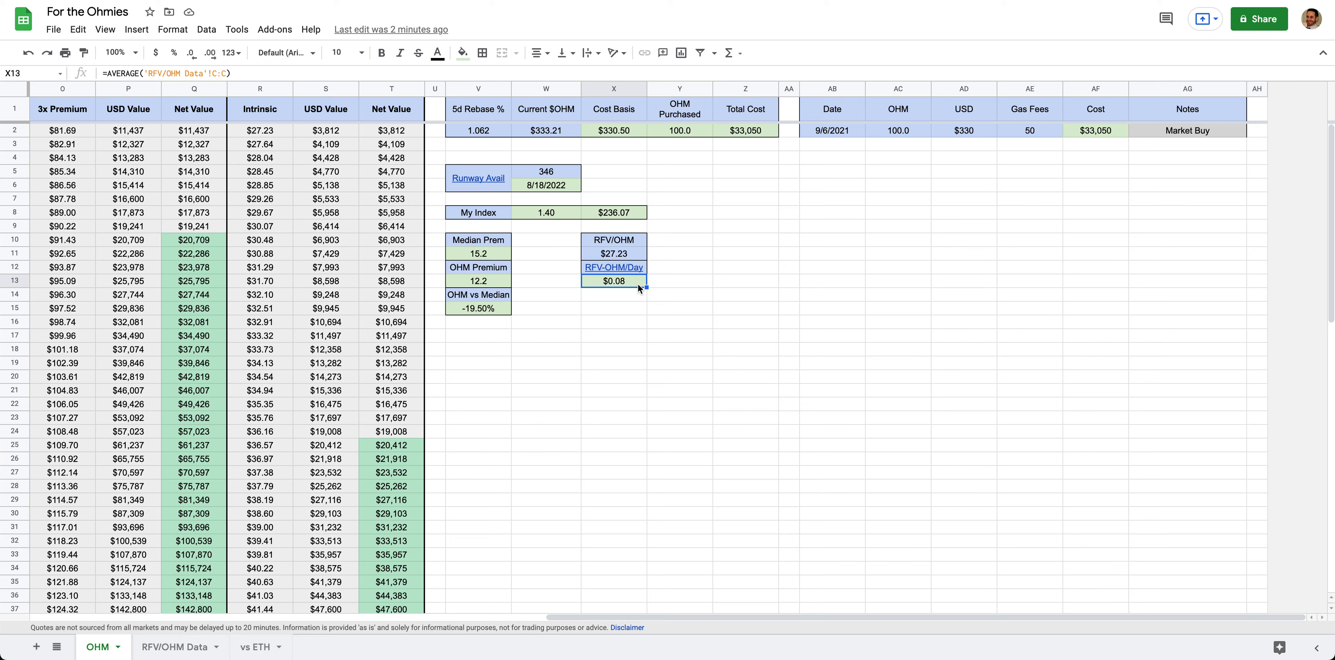
pyautogui.click(179, 654)
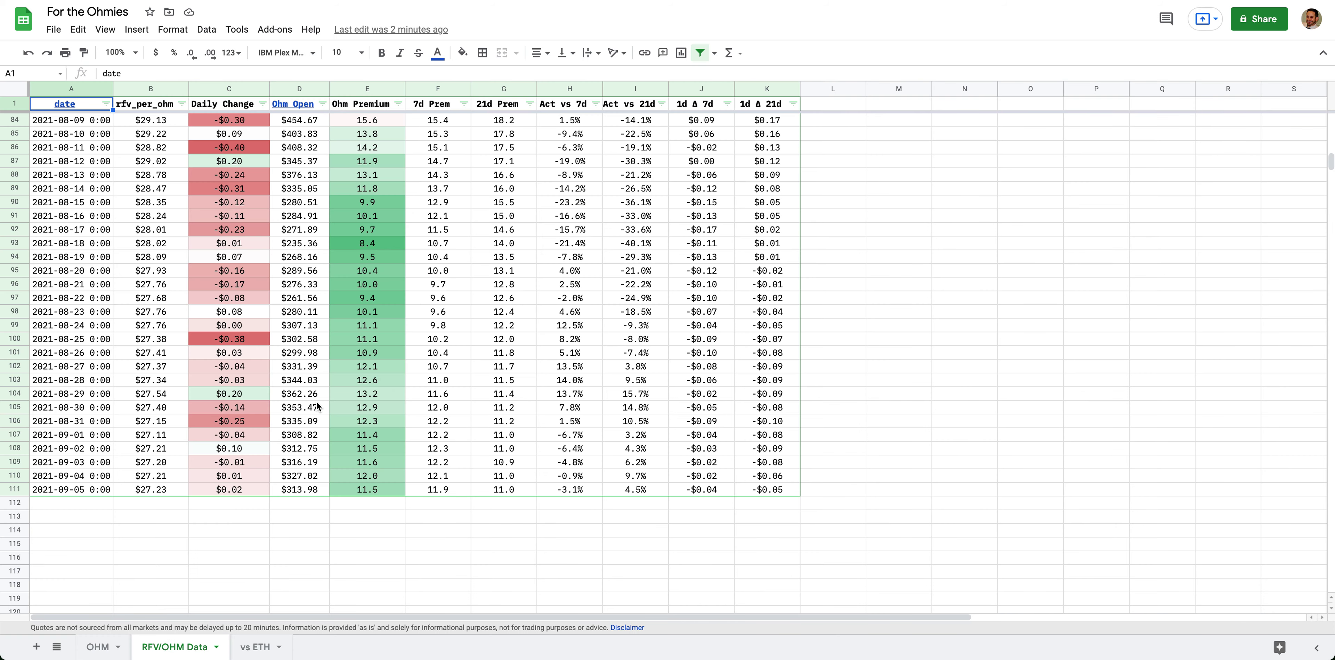
pyautogui.click(90, 651)
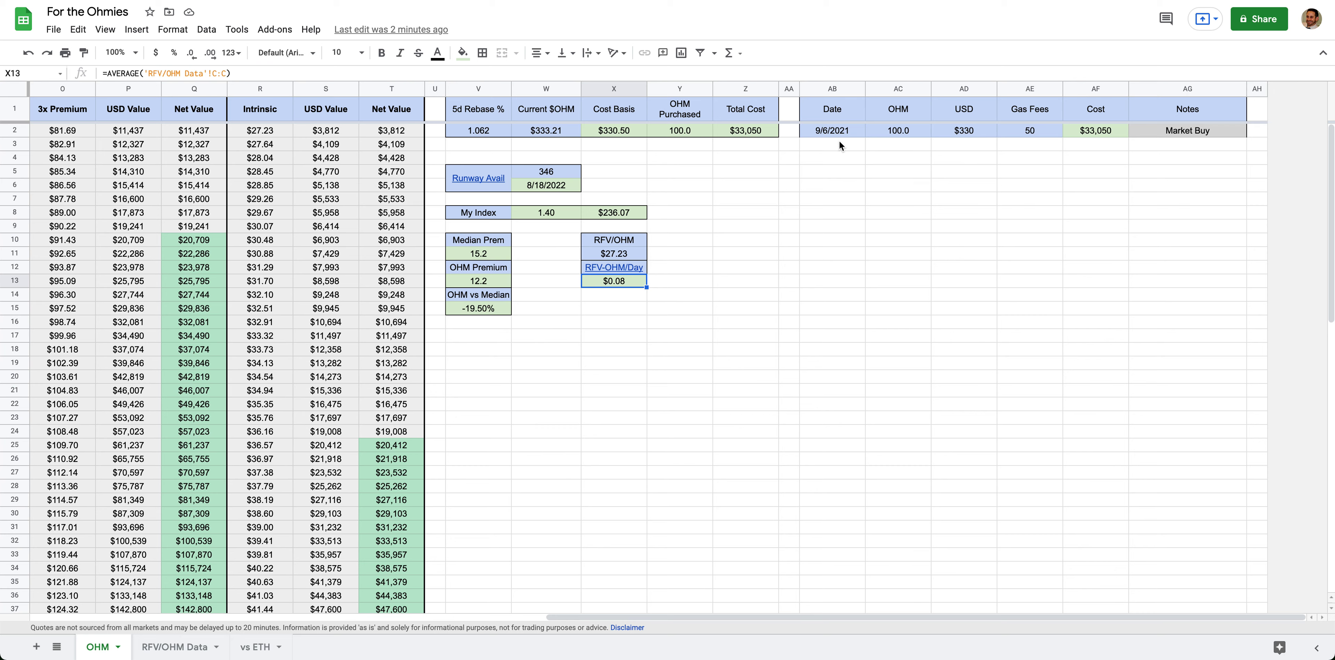
# Format the Gas Fees value 50 as currency with no decimal places, showing $50
pyautogui.click(976, 133)
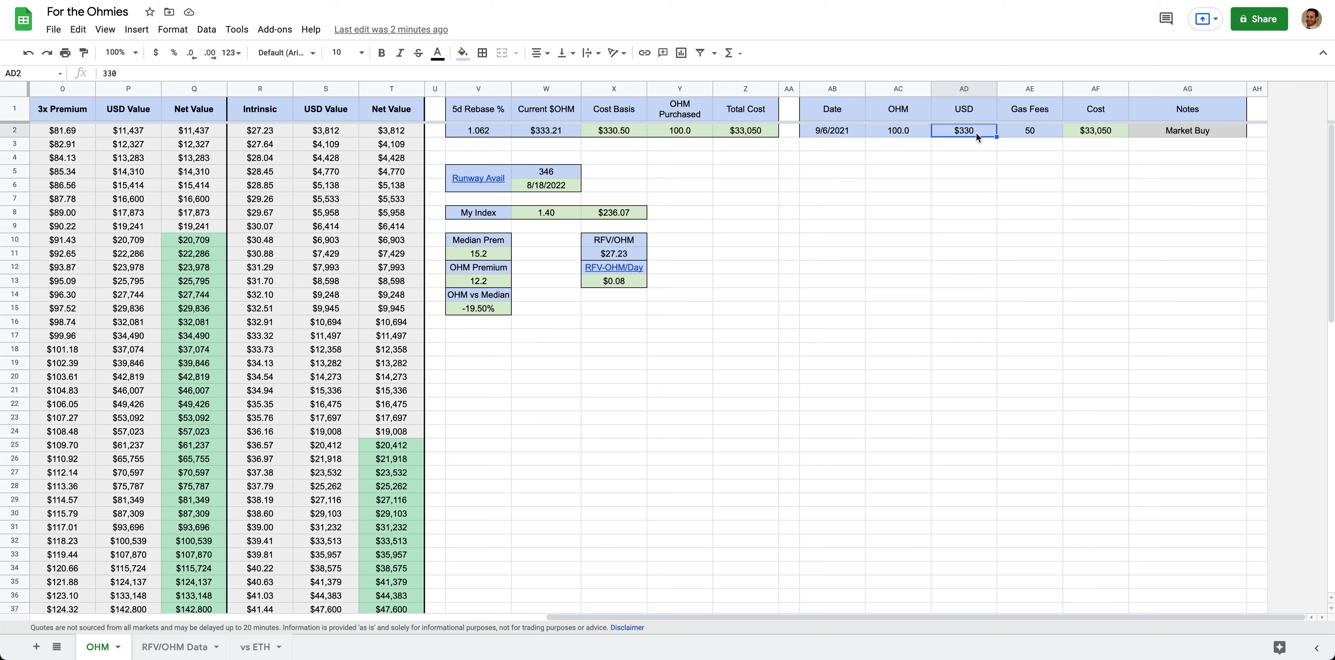
pyautogui.click(1013, 130)
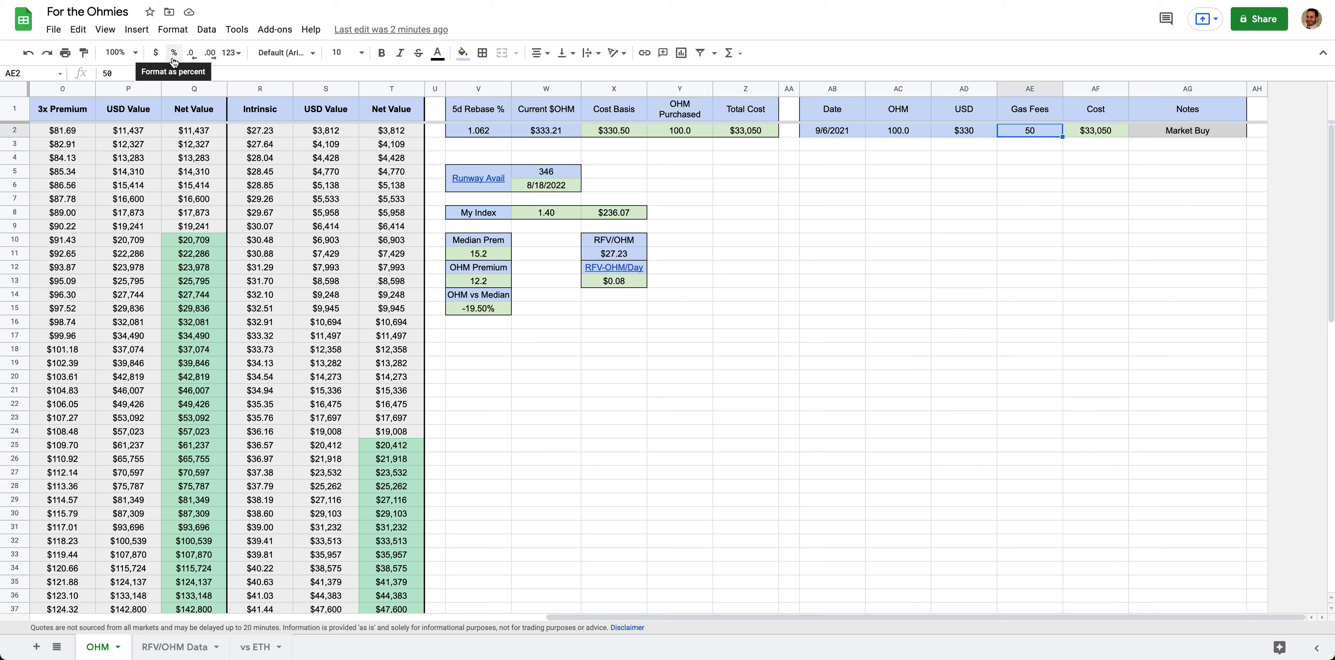
pyautogui.click(158, 54)
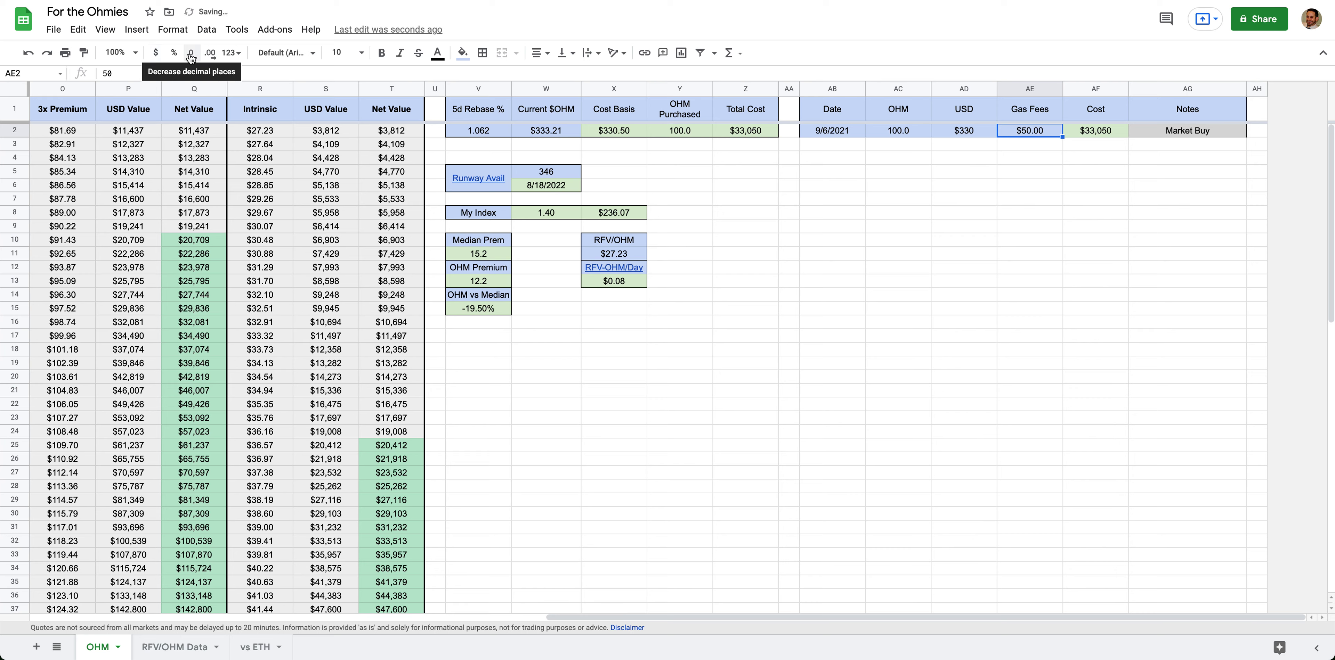
pyautogui.click(191, 54)
pyautogui.click(191, 54)
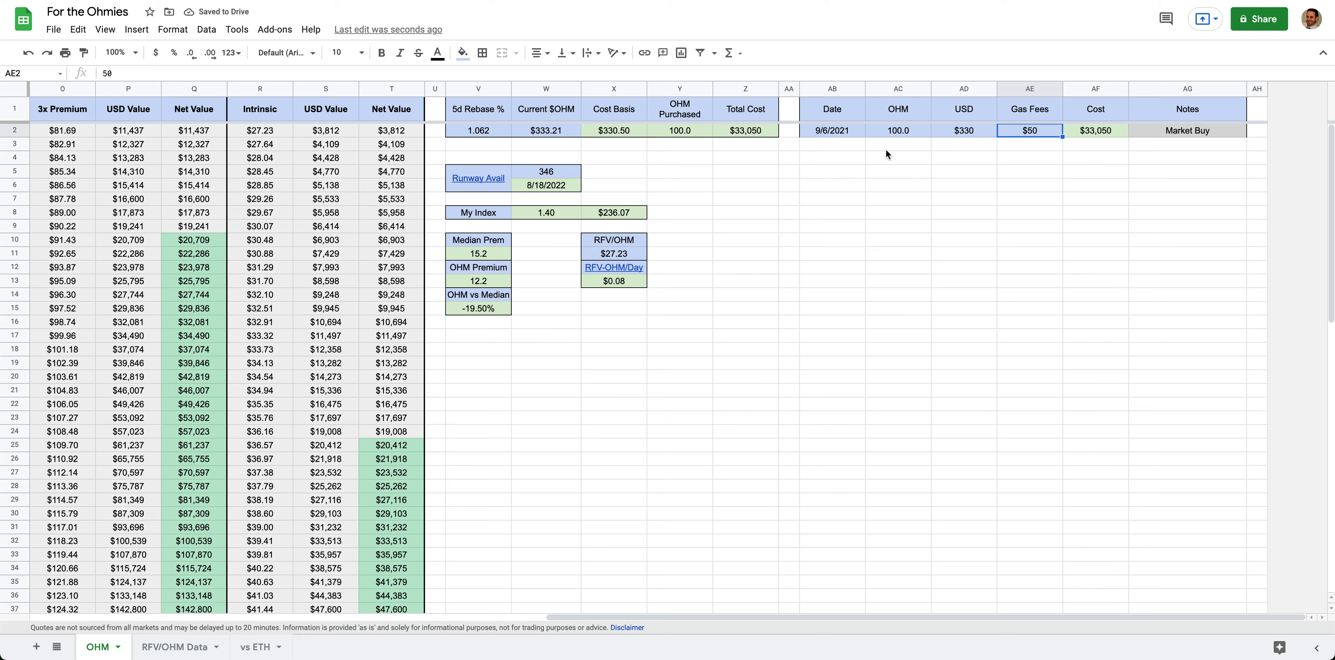
# Review the purchase row's OHM amount, Cost formula, Notes entry and Cost Basis formula
pyautogui.click(894, 132)
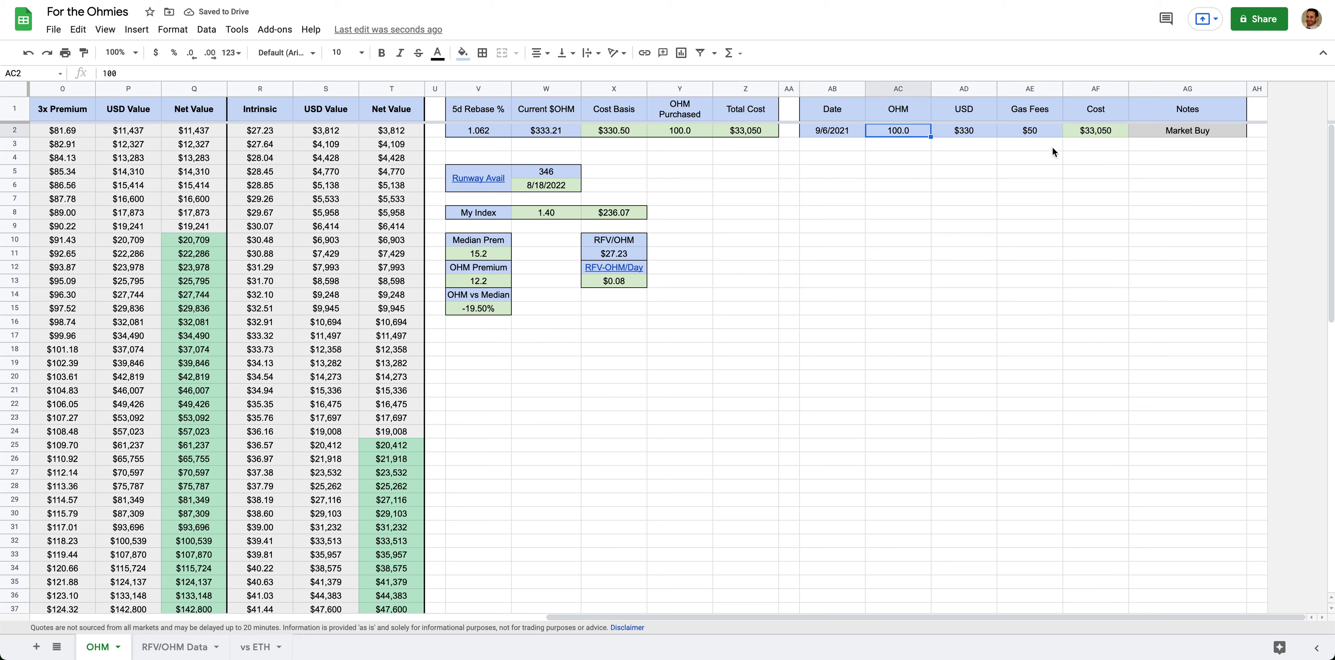
pyautogui.click(1097, 132)
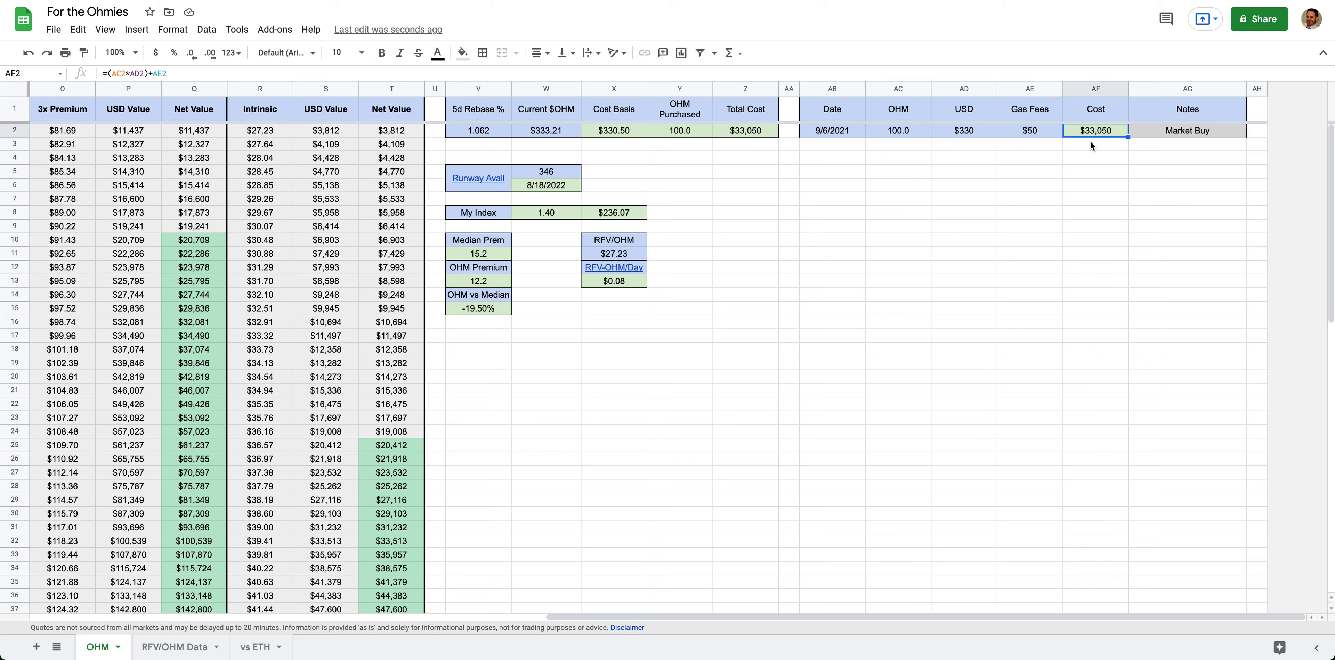
pyautogui.click(1170, 130)
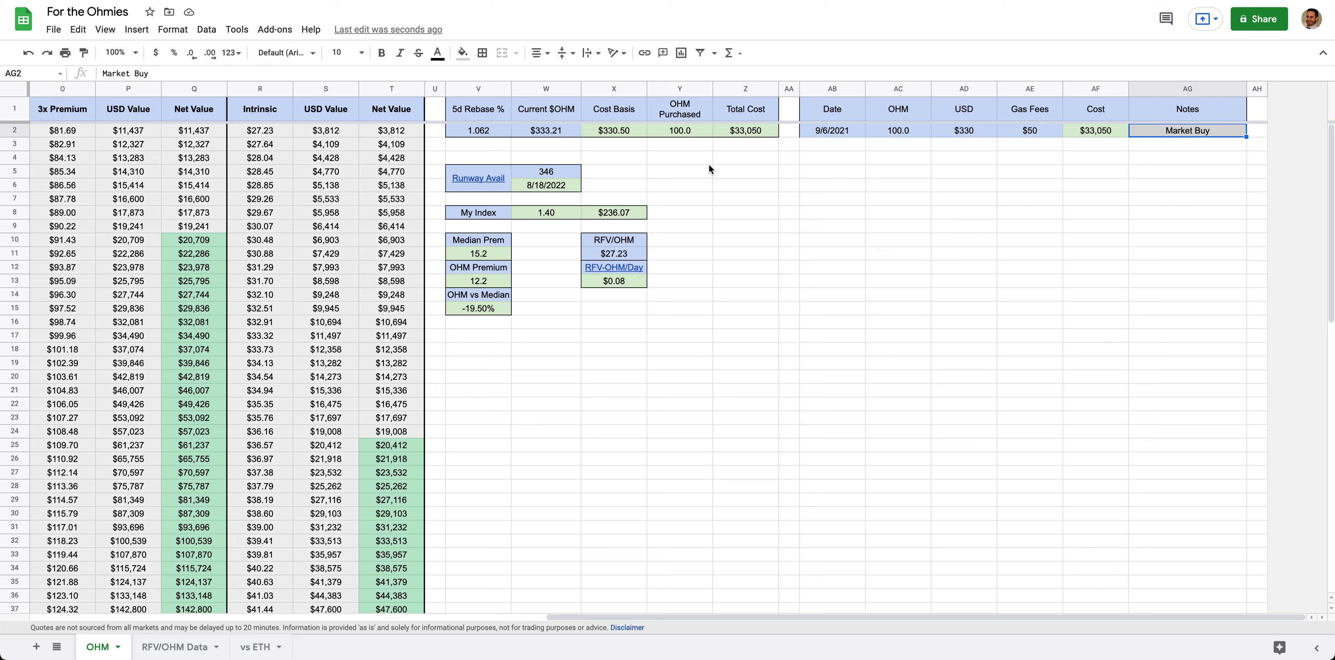
pyautogui.click(614, 130)
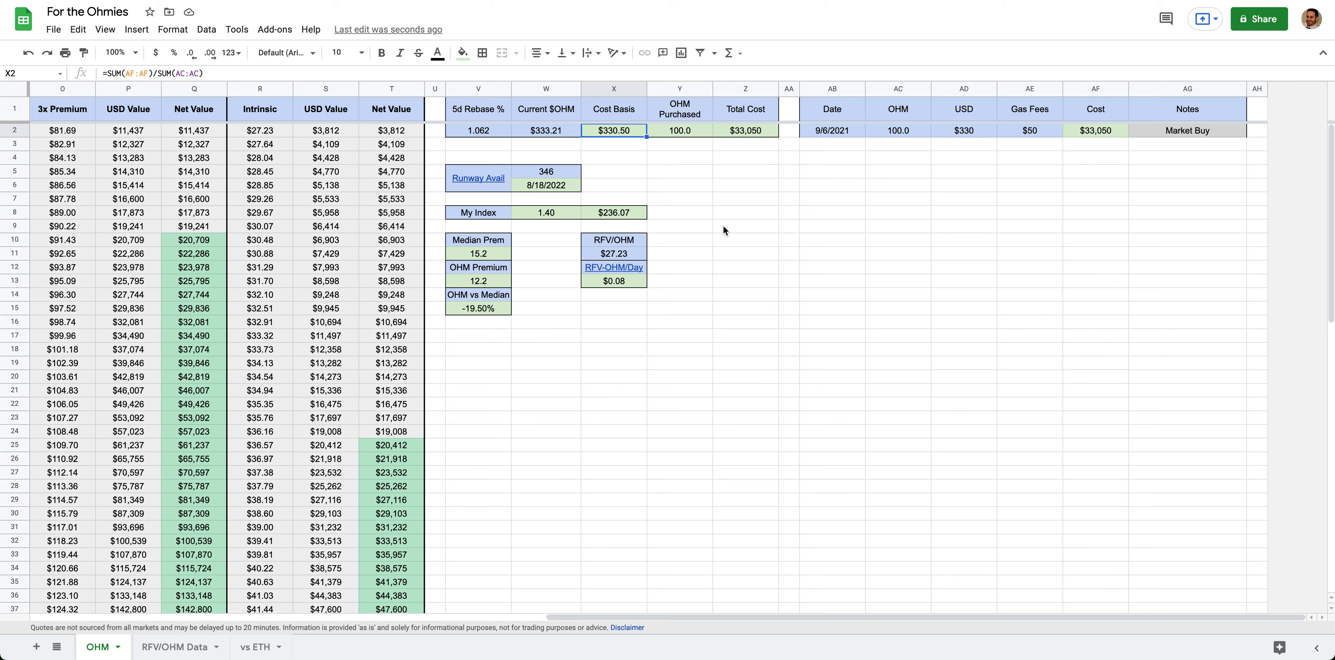
pyautogui.click(1023, 130)
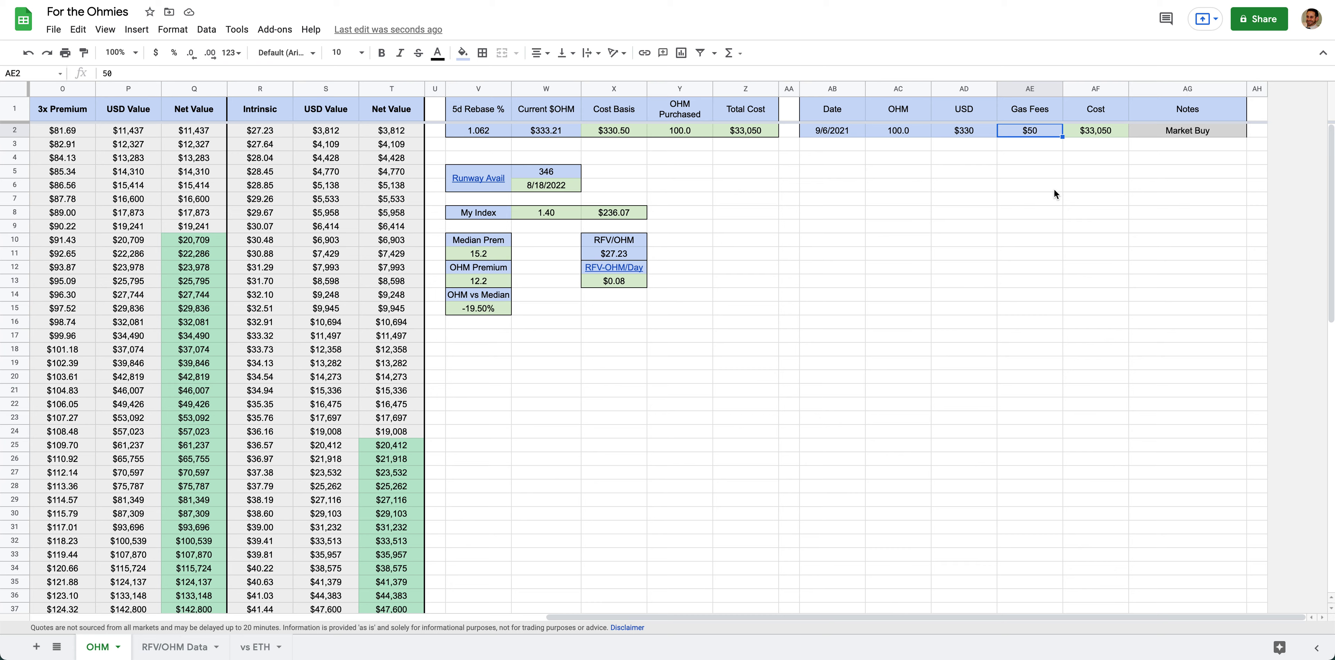
pyautogui.write('200')
pyautogui.press('Return')
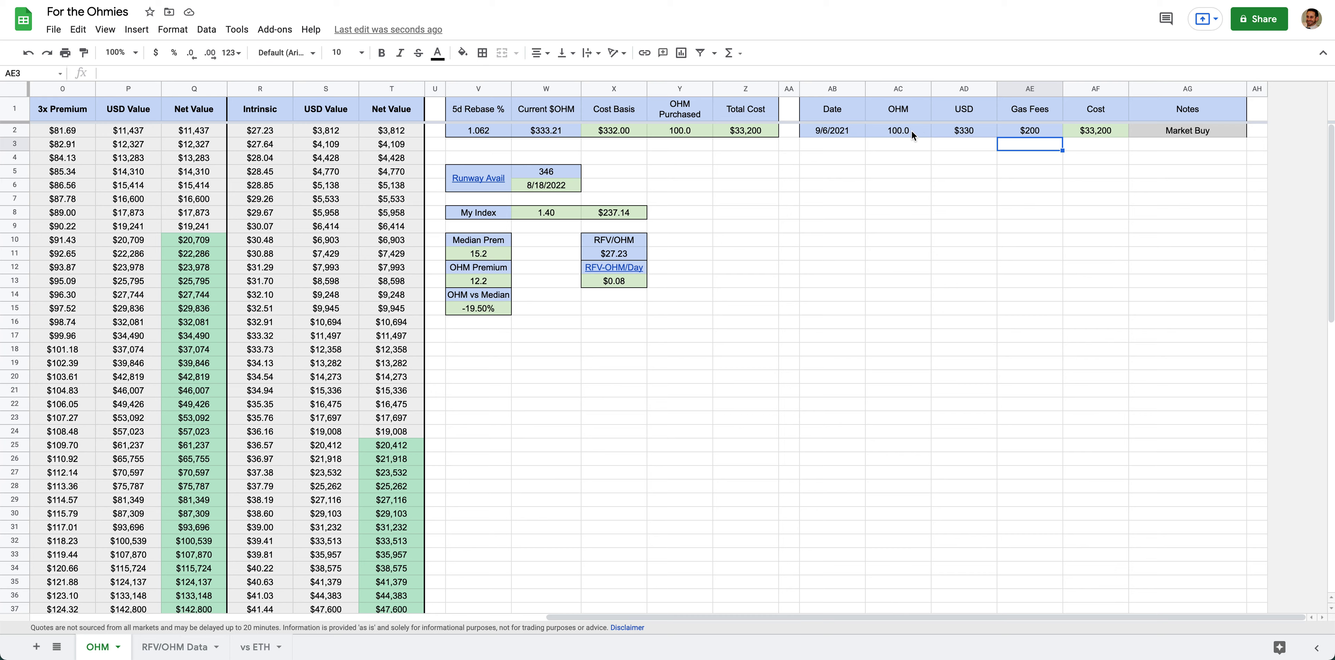
pyautogui.click(894, 130)
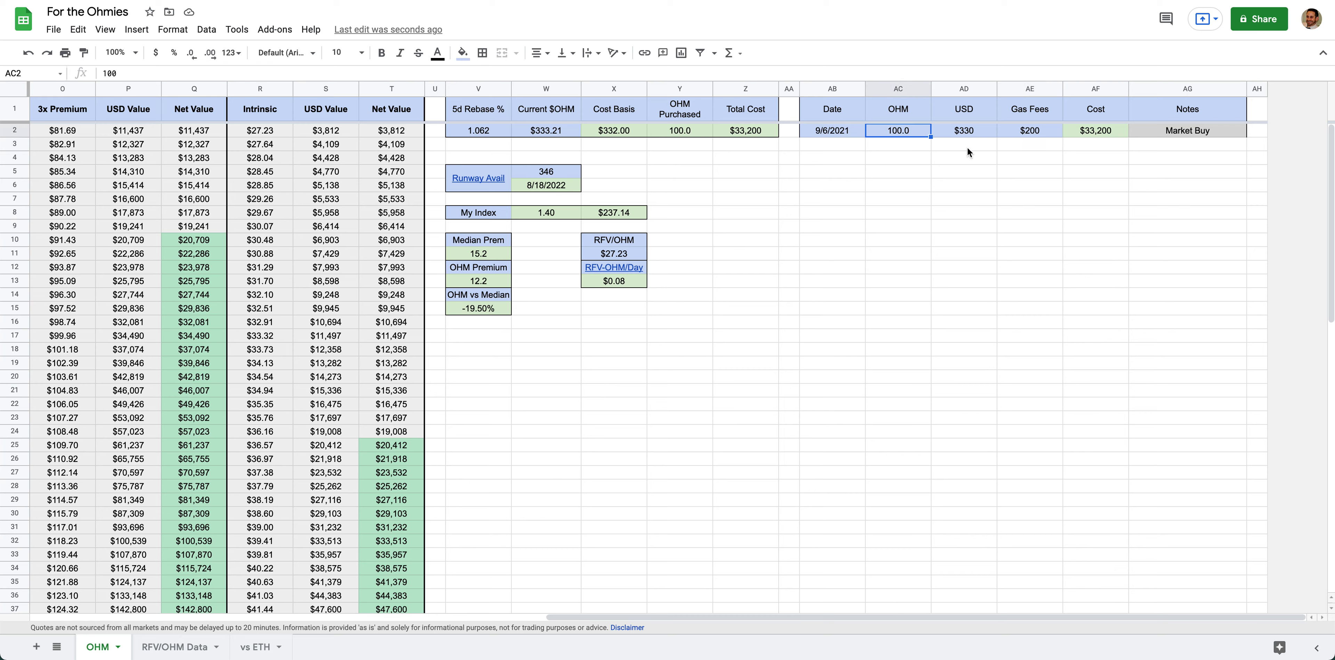
pyautogui.write('10')
pyautogui.press('Return')
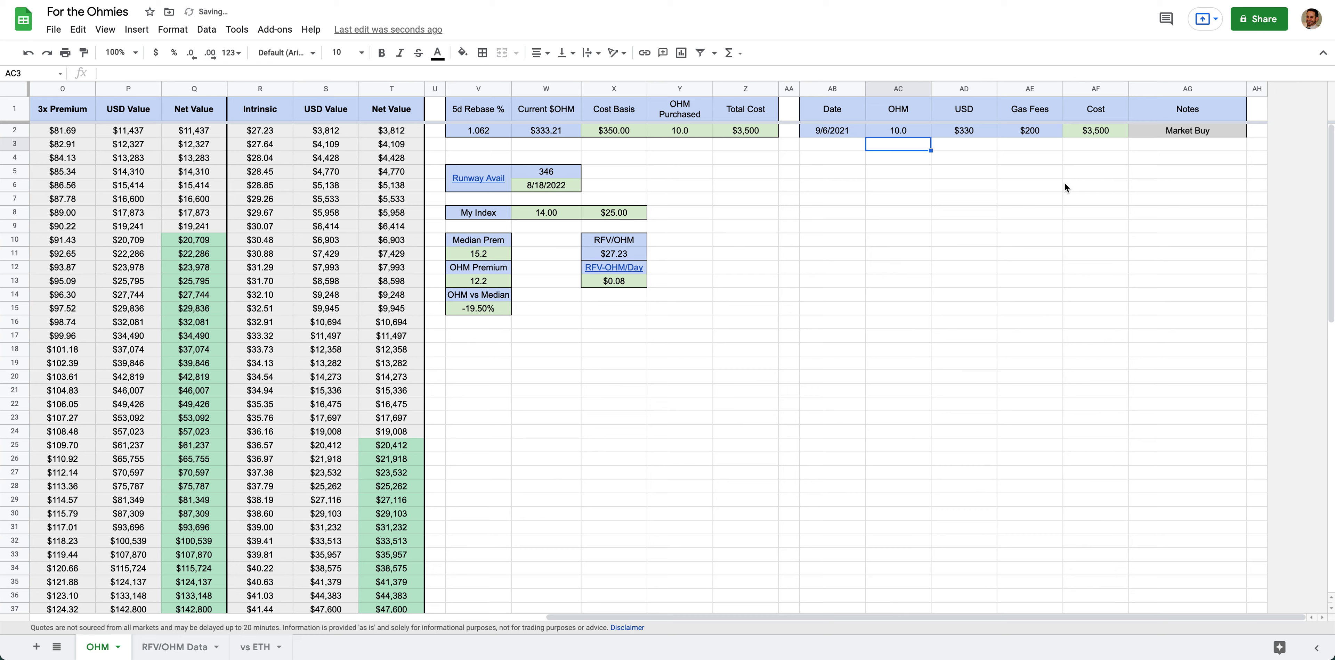
pyautogui.click(969, 135)
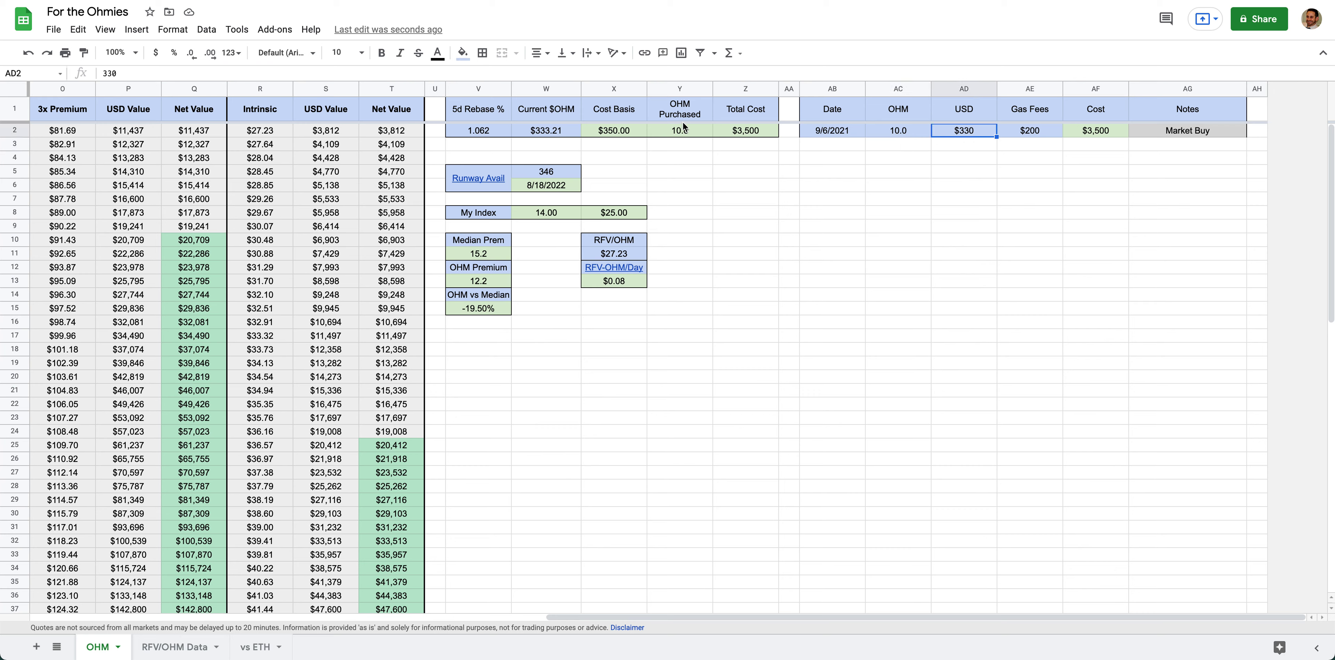
pyautogui.click(624, 132)
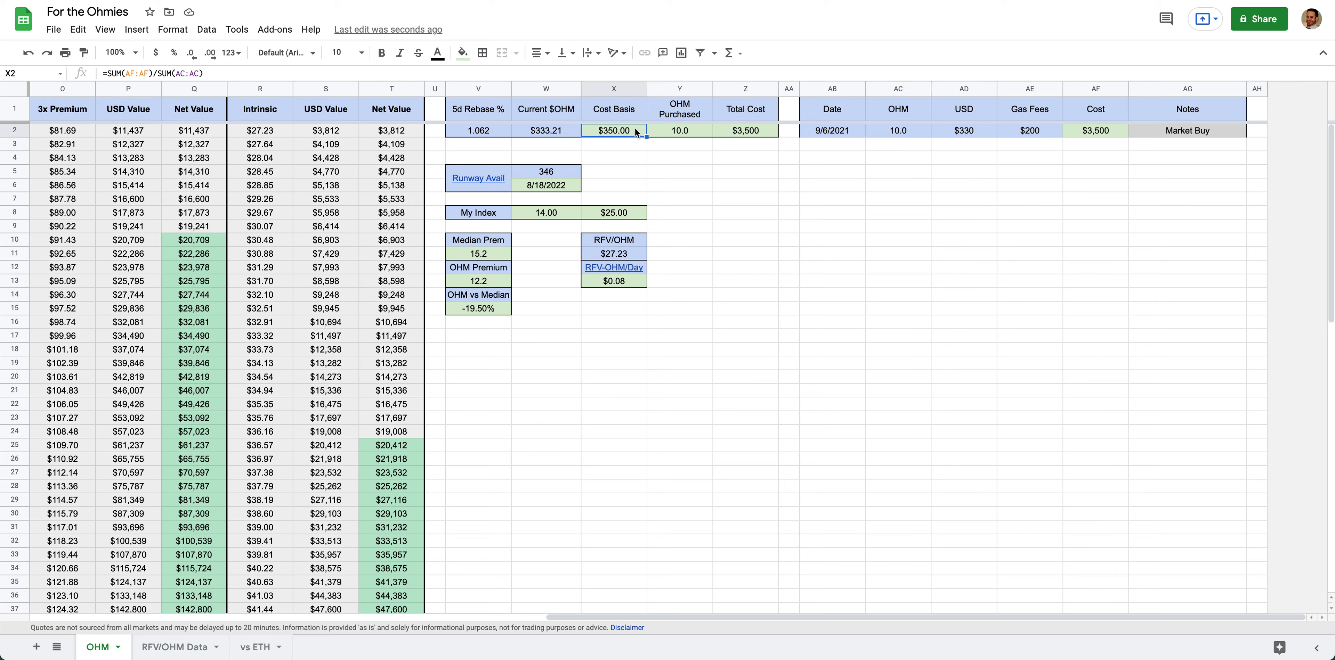
pyautogui.click(905, 136)
pyautogui.write('100')
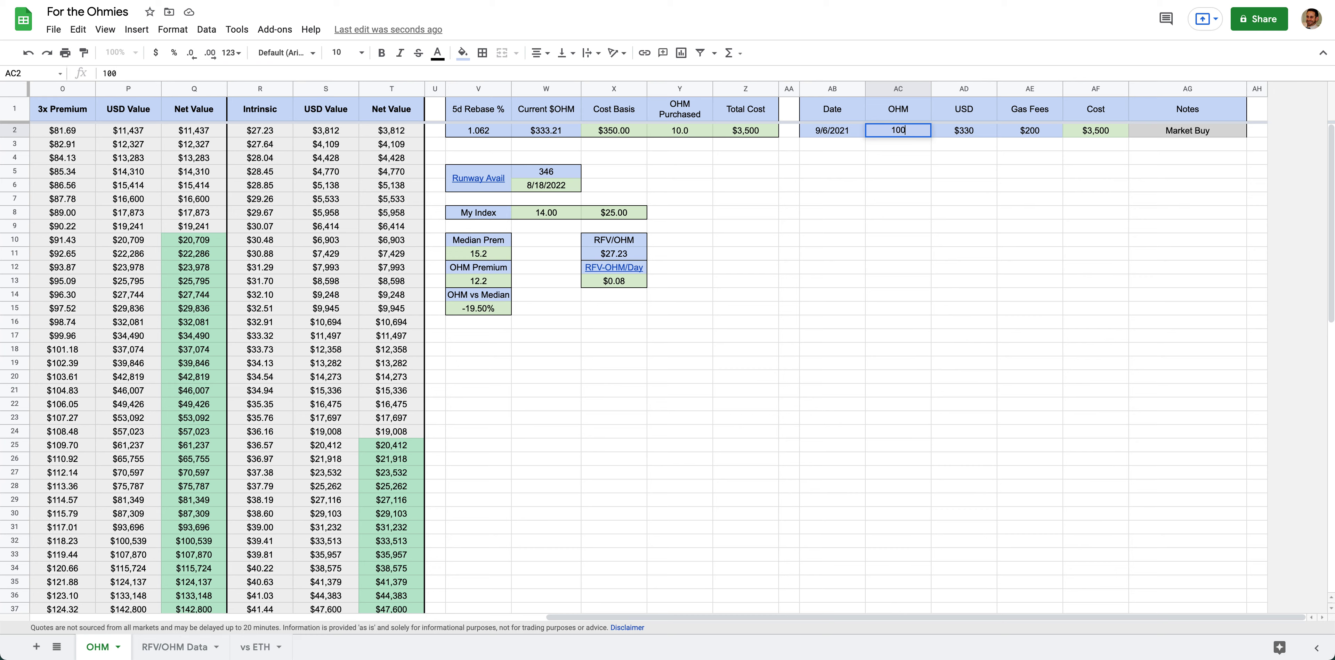
pyautogui.press('Tab')
pyautogui.press('Tab')
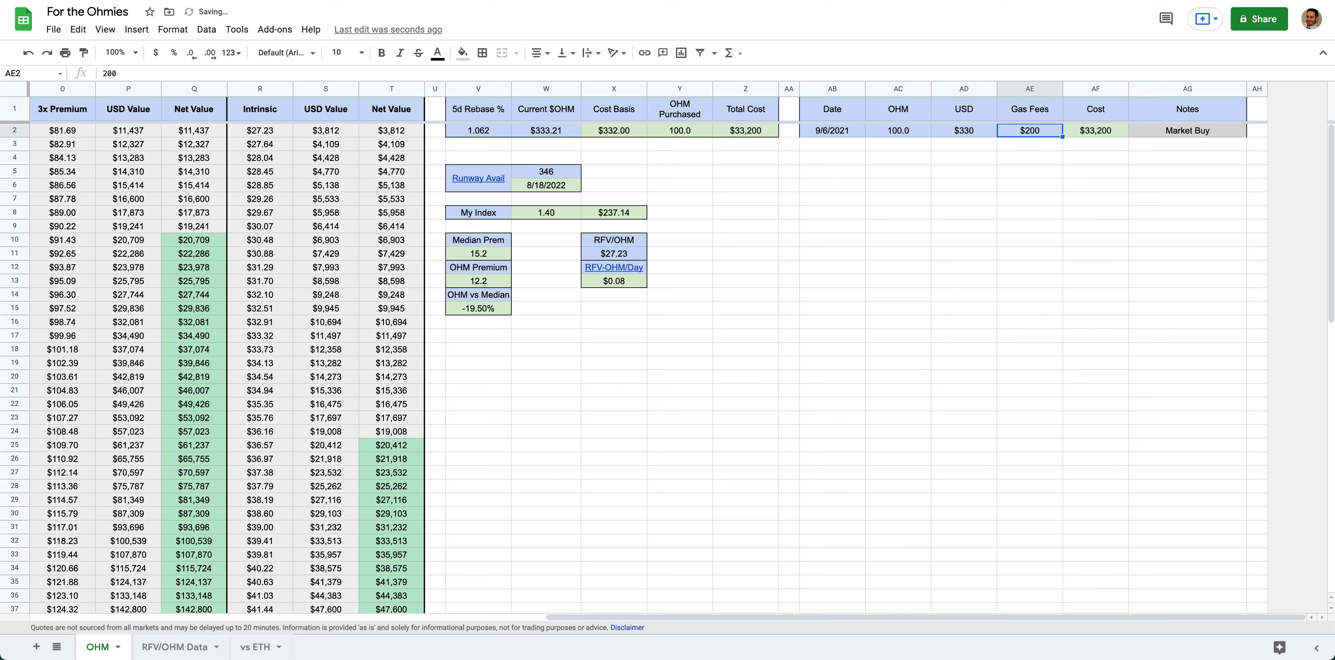
pyautogui.write('50')
pyautogui.press('Return')
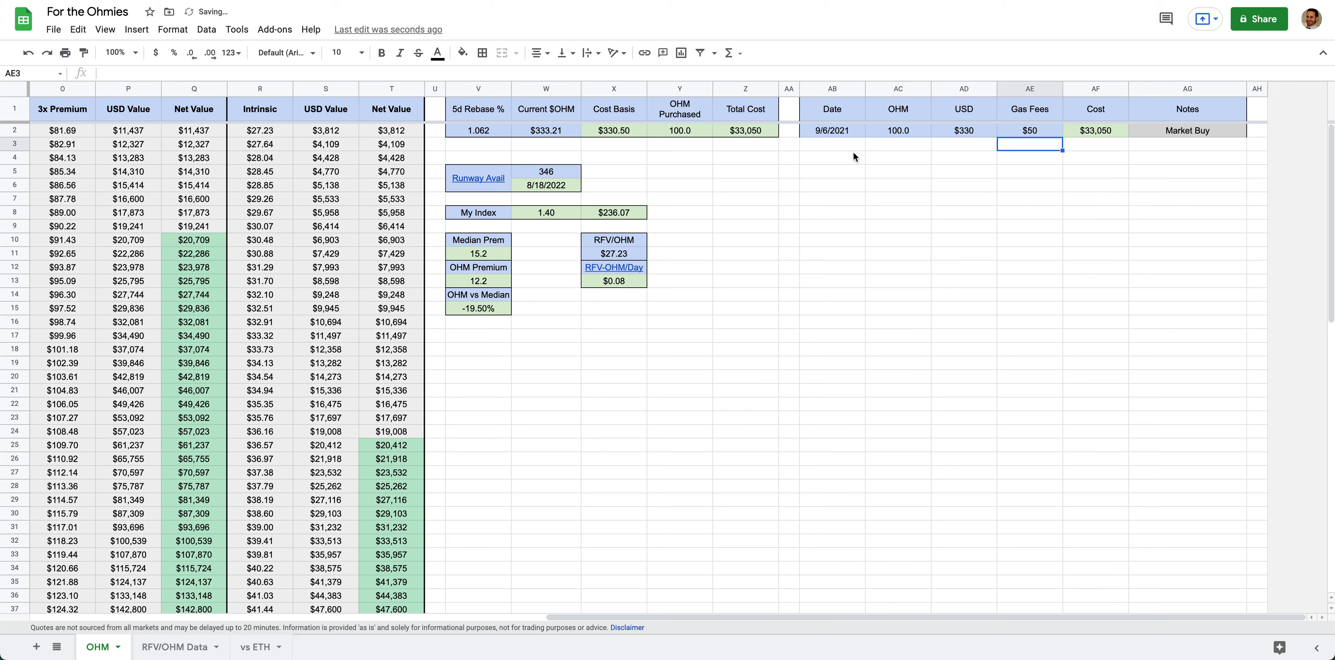
# Set the starting OHM Staked to 100 and inspect the Cost Basis, OHM Purchased and Total Cost formulas
pyautogui.hscroll(-10, 799, 220)
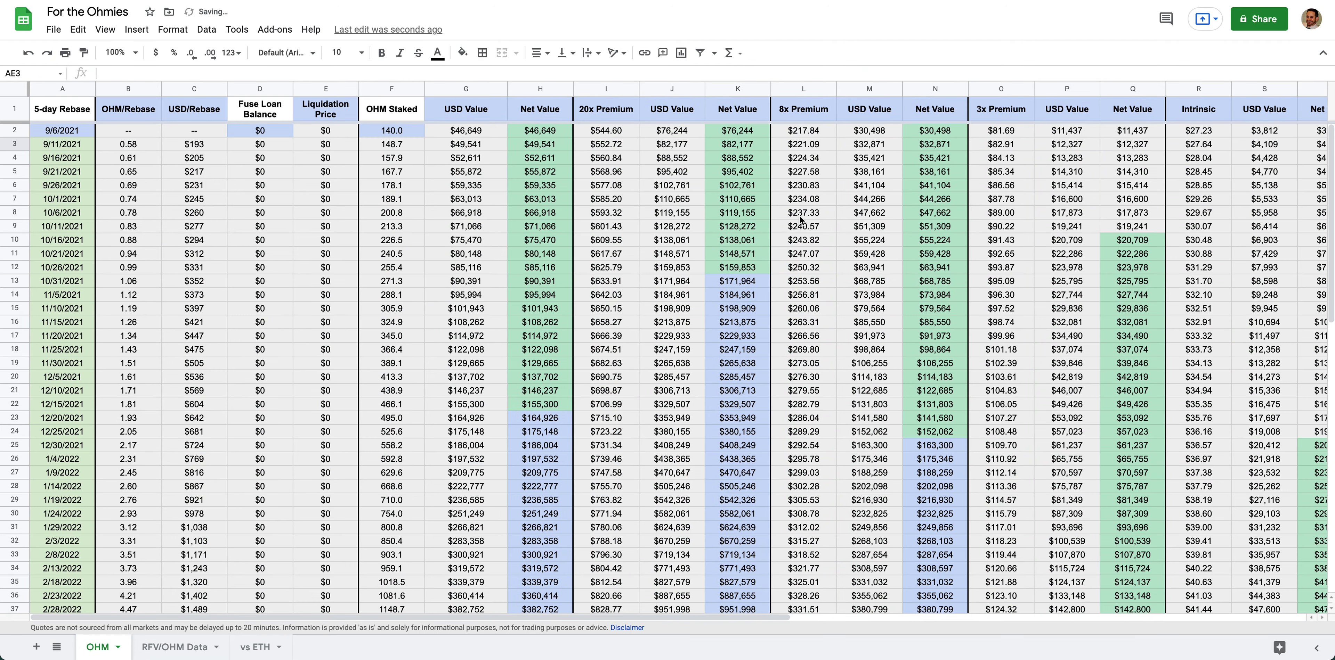
pyautogui.click(412, 136)
pyautogui.write('100')
pyautogui.press('Return')
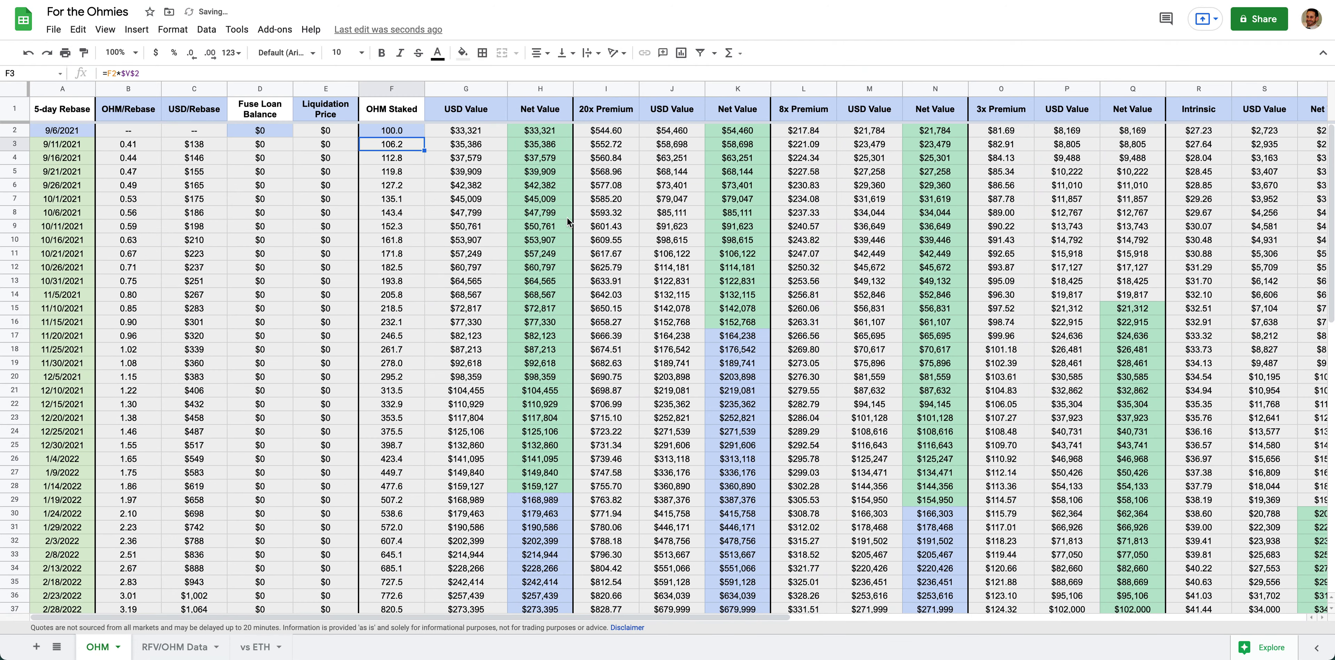
pyautogui.hscroll(10, 568, 222)
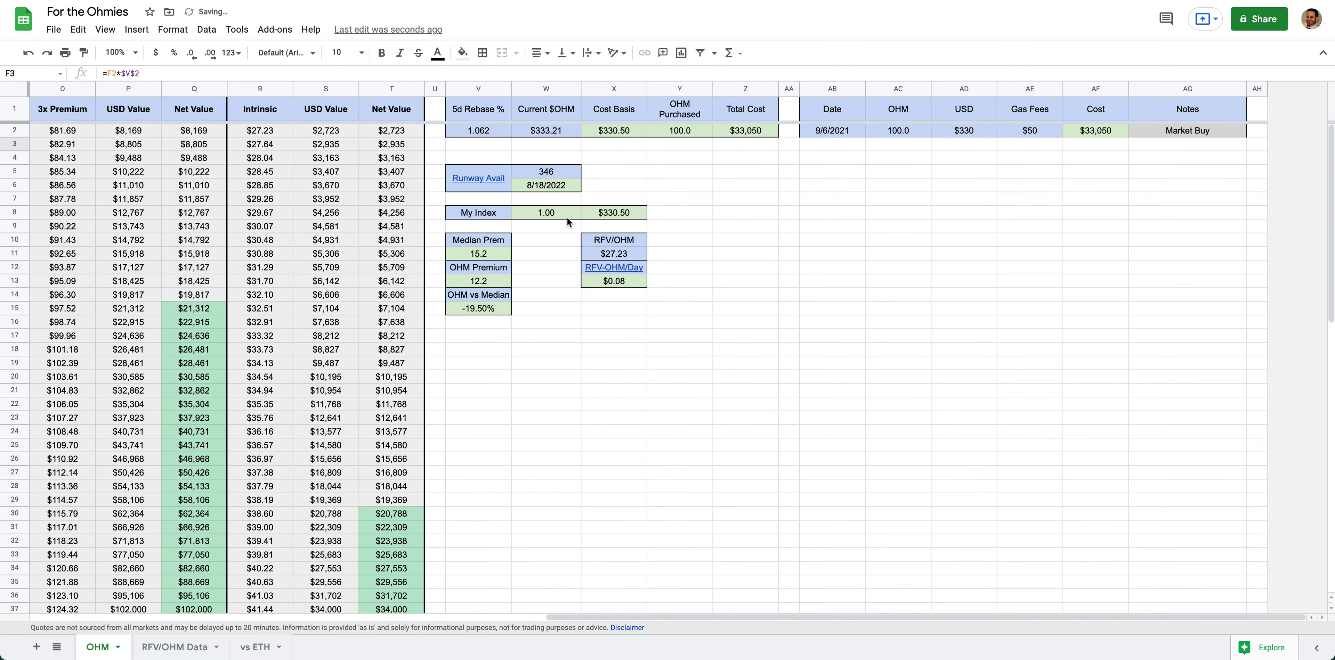
pyautogui.click(605, 130)
pyautogui.click(655, 134)
pyautogui.click(730, 131)
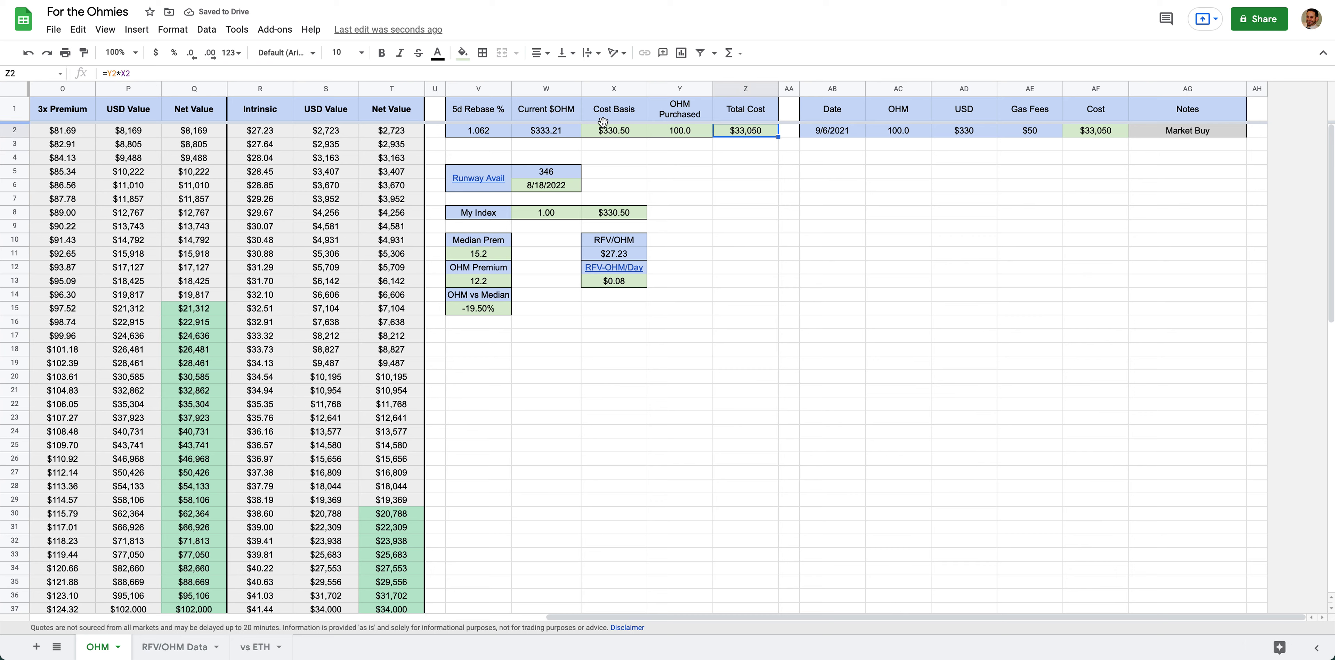
pyautogui.click(599, 132)
pyautogui.click(676, 134)
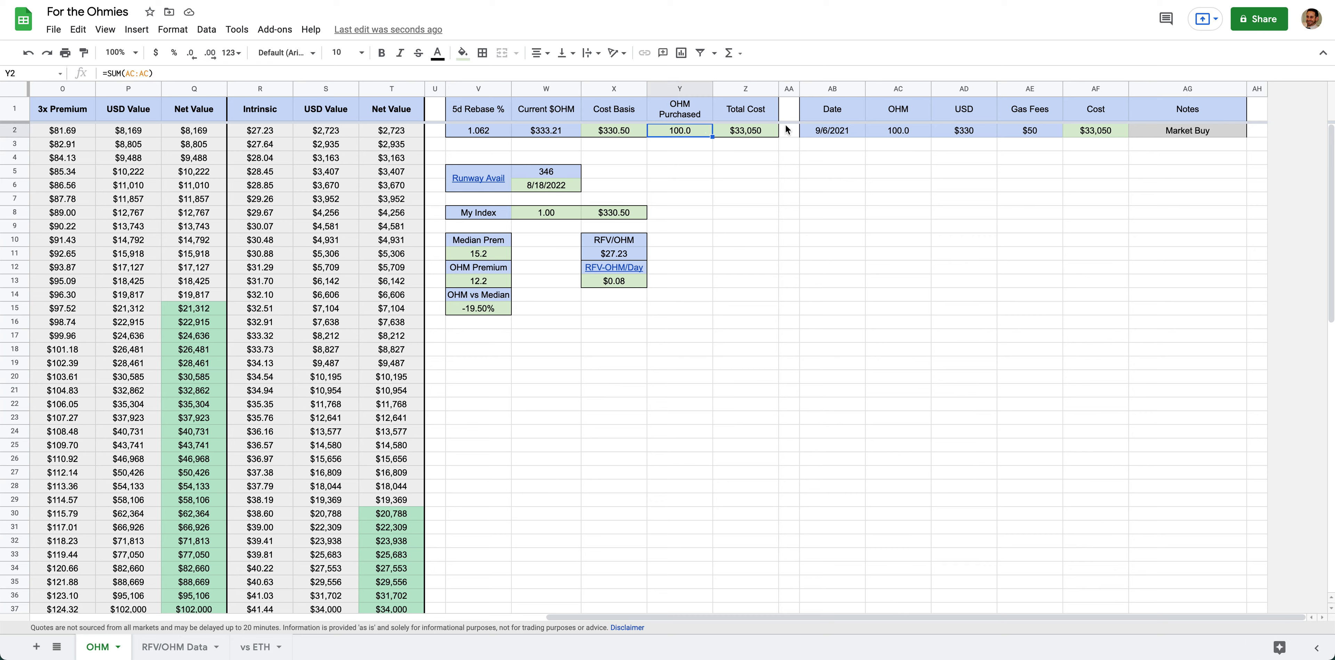
# Duplicate the purchase into a 9/7/2021 row priced at $340 with $70 gas fees
pyautogui.moveTo(826, 131); pyautogui.dragTo(1143, 131)
pyautogui.moveTo(1245, 137); pyautogui.dragTo(1246, 150)
pyautogui.click(886, 144)
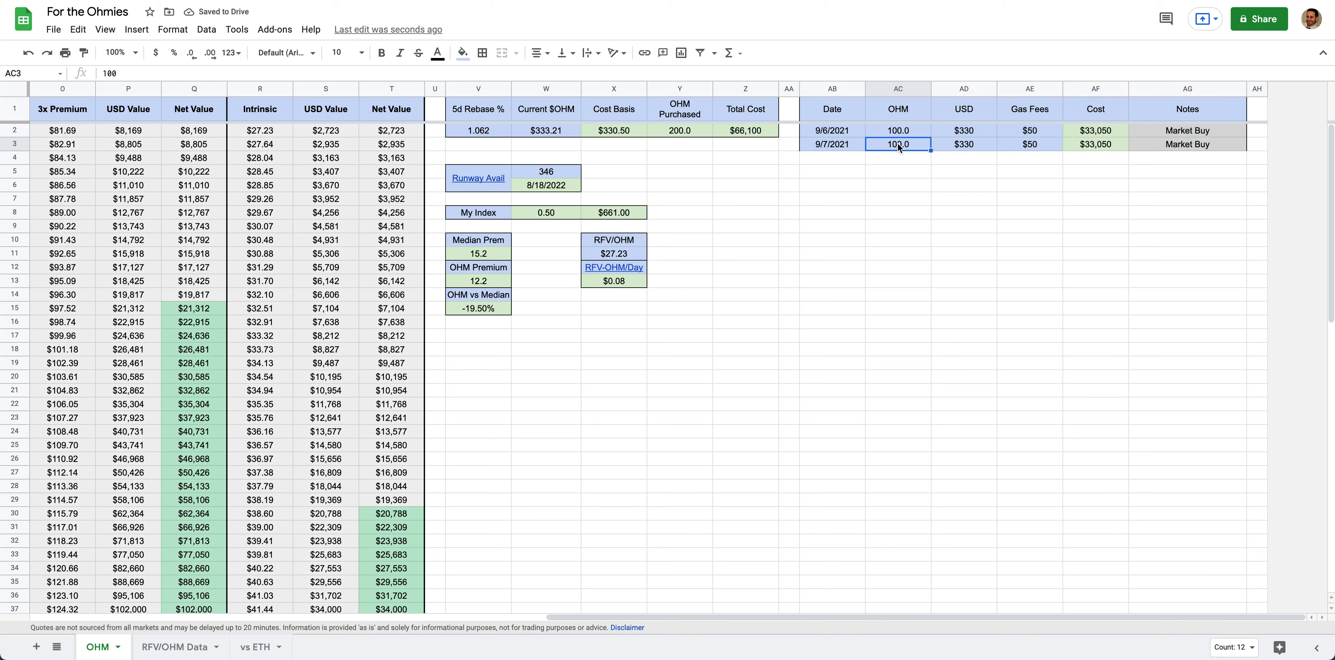
pyautogui.click(953, 145)
pyautogui.write('340')
pyautogui.press('Tab')
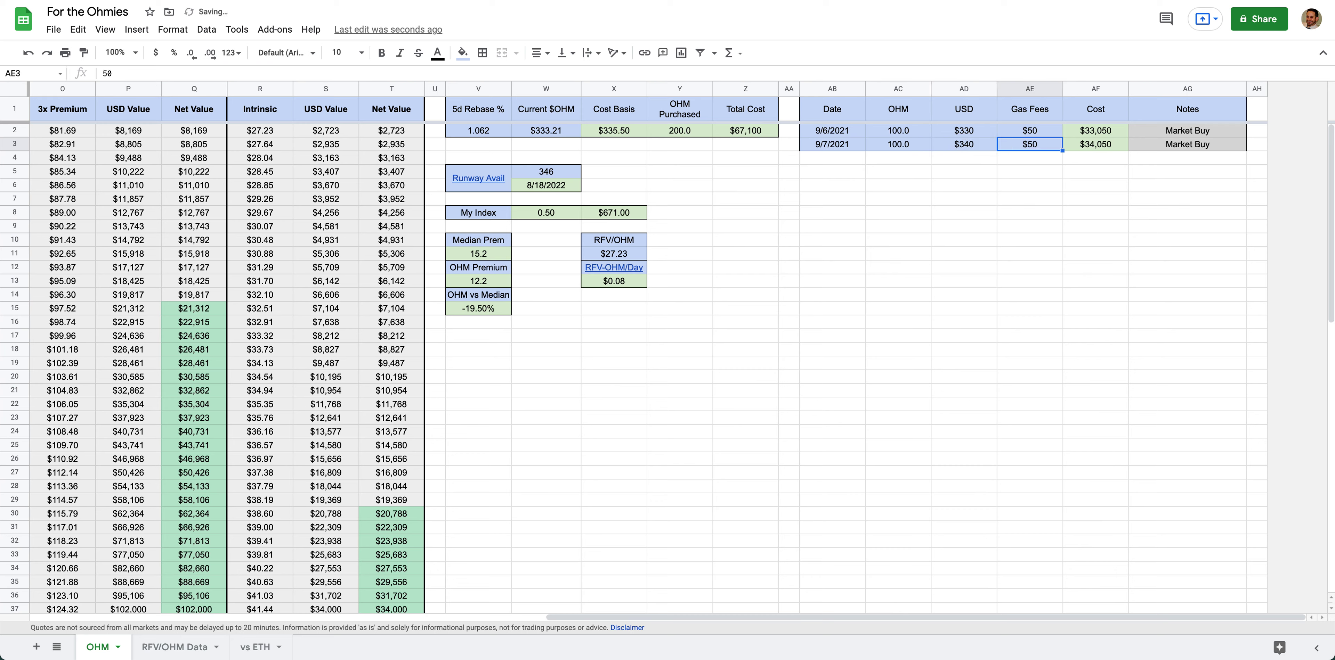
pyautogui.write('70')
pyautogui.press('Return')
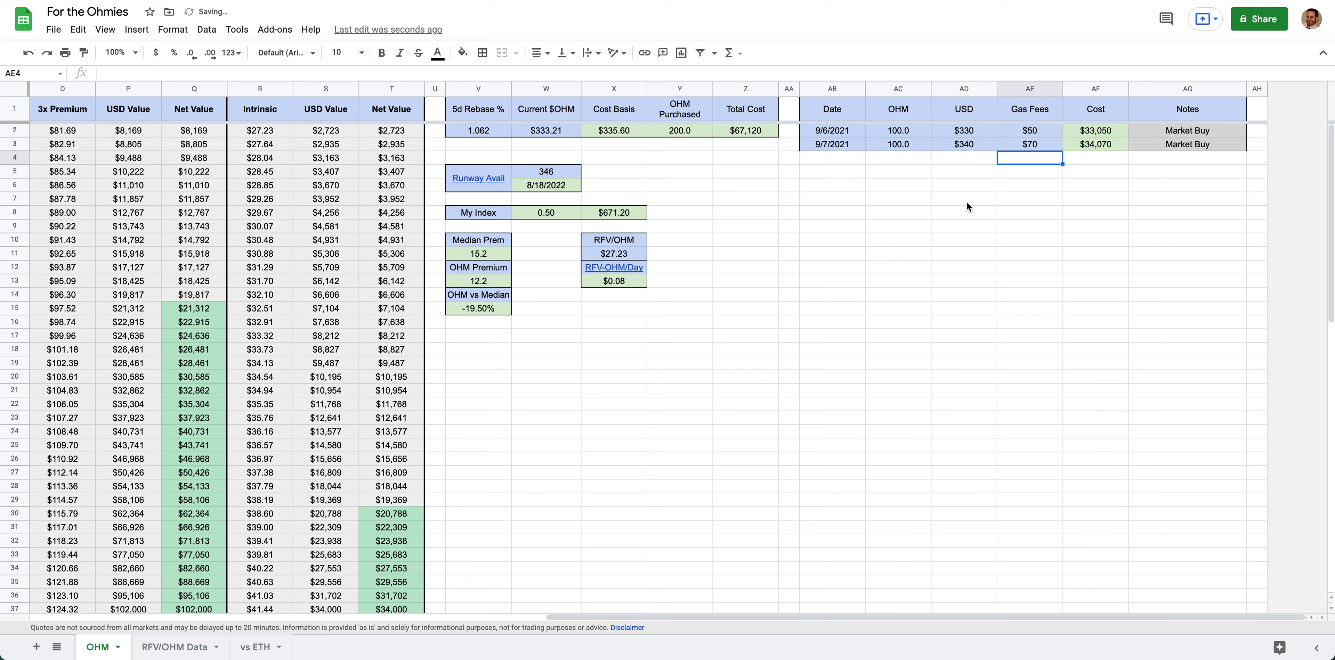
pyautogui.click(620, 135)
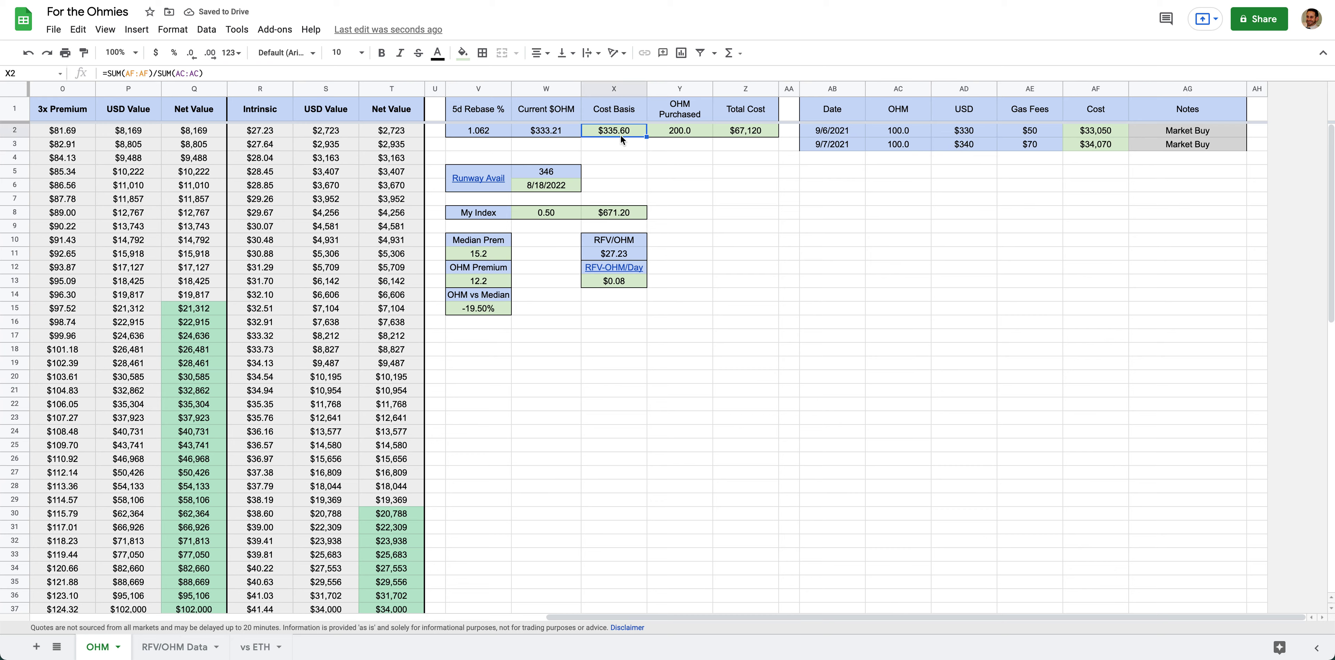
pyautogui.click(697, 136)
# Try 200 as the starting OHM Staked
pyautogui.hscroll(-10, 697, 136)
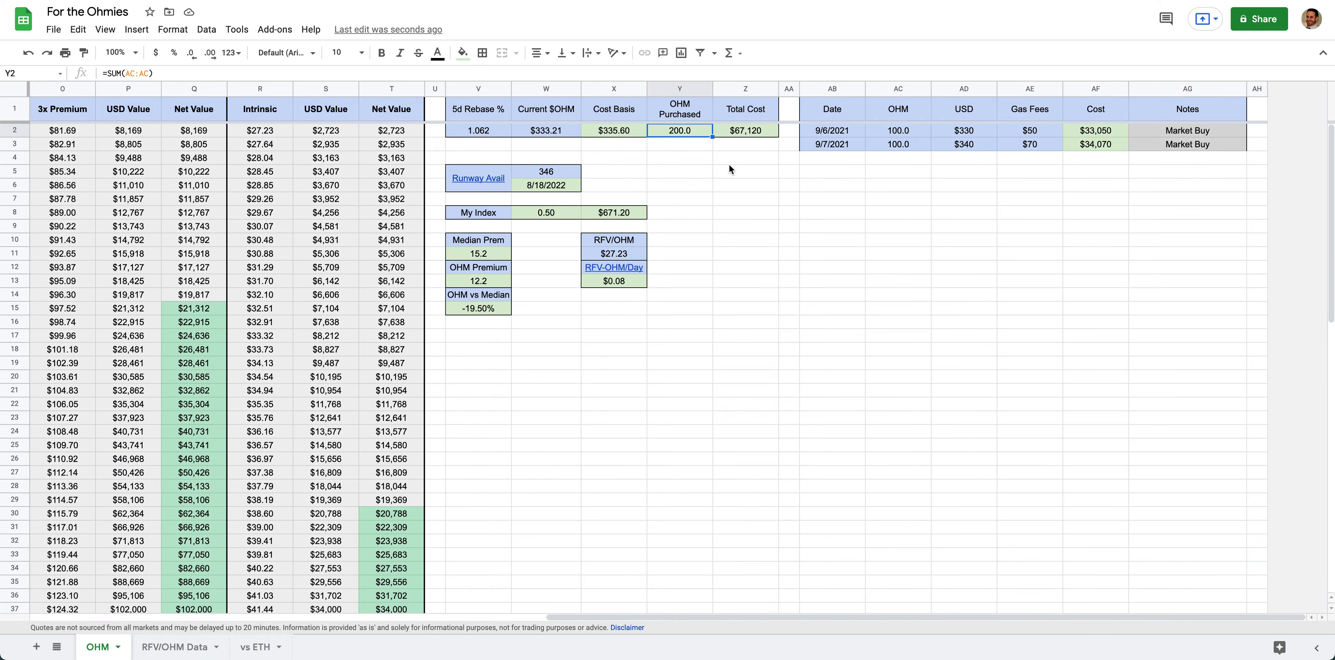
pyautogui.press('Home')
pyautogui.click(392, 136)
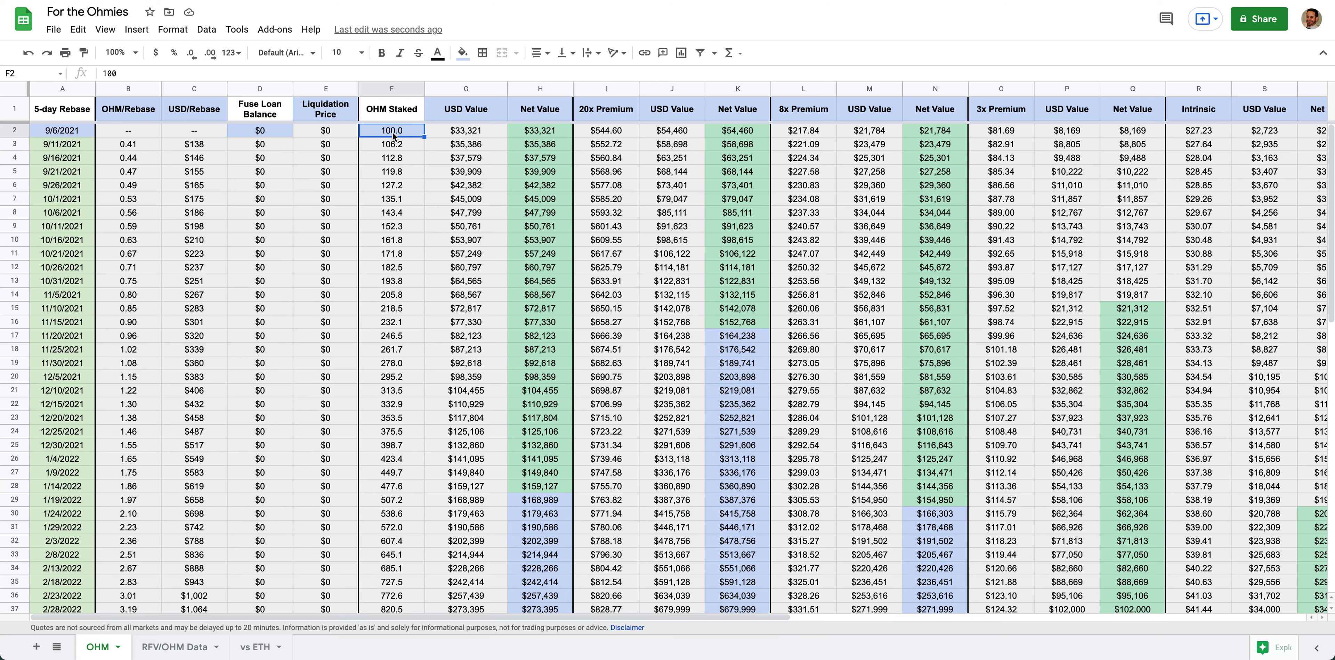
pyautogui.write('200')
pyautogui.press('Return')
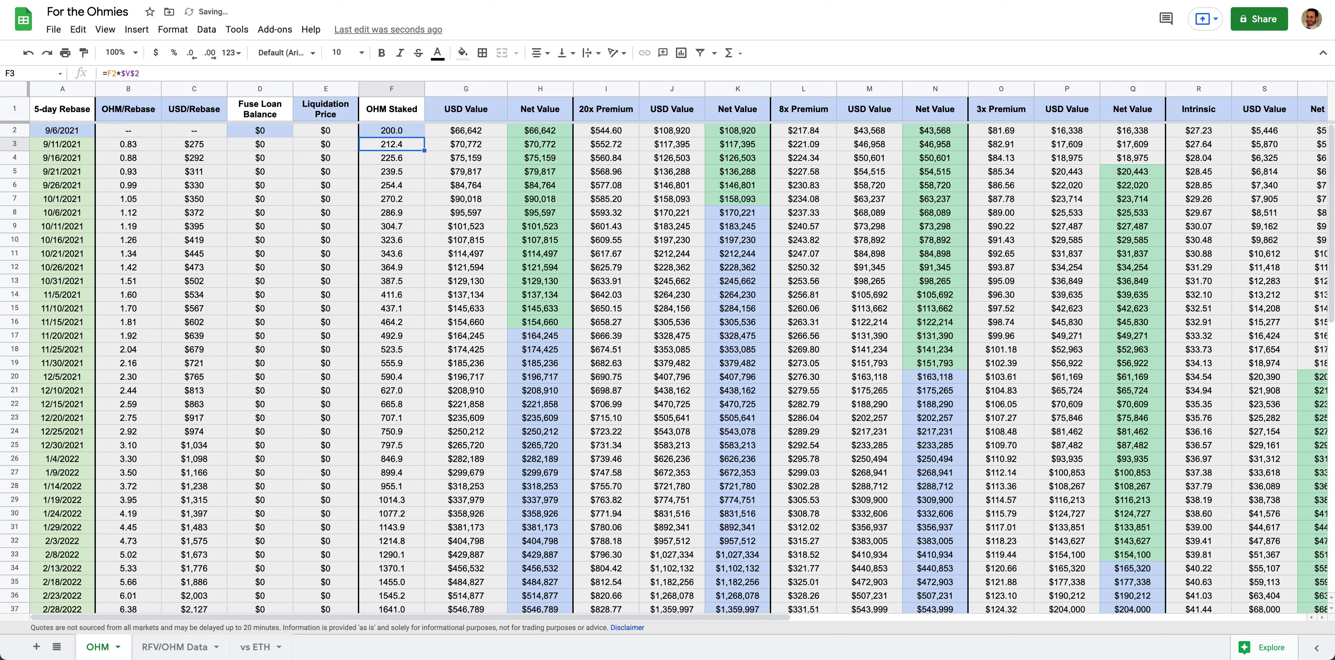
pyautogui.click(379, 130)
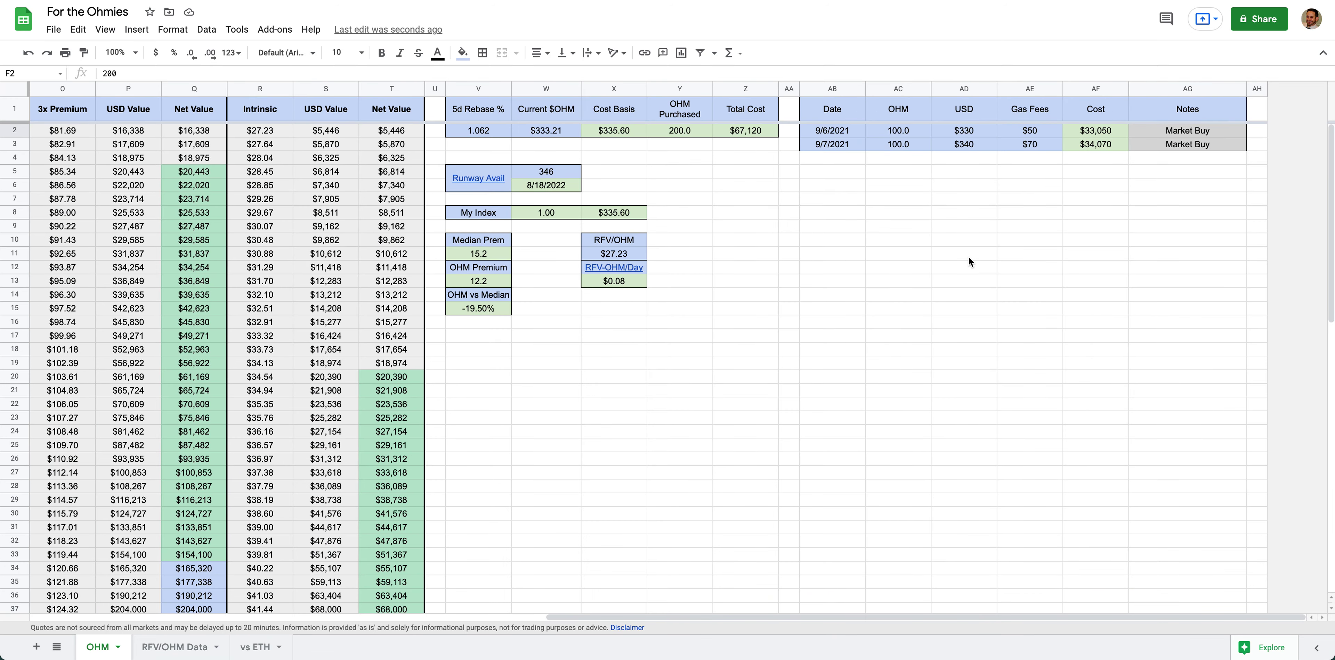
# Clear the 9/7/2021 purchase by pasting the empty AB6:AH7 block over it
pyautogui.click(992, 301)
pyautogui.moveTo(818, 191); pyautogui.dragTo(1253, 197)
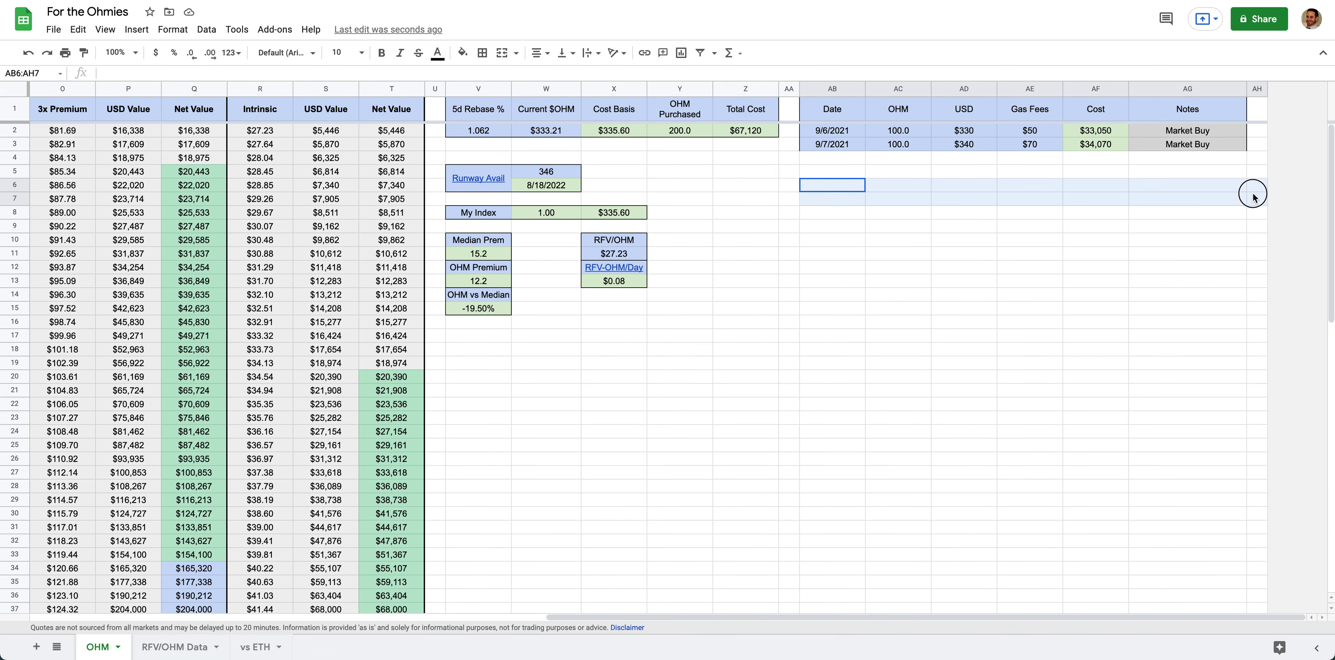
pyautogui.hotkey('ctrl', 'c')
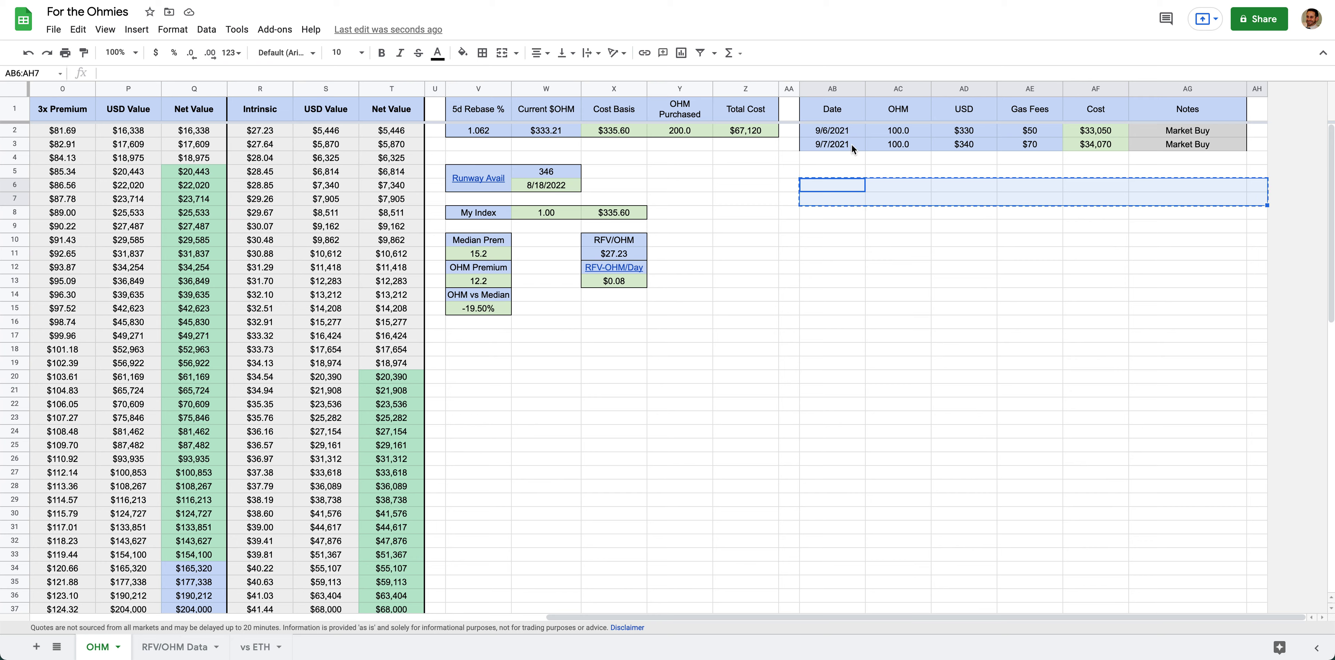
pyautogui.click(850, 144)
pyautogui.hotkey('ctrl', 'v')
pyautogui.click(686, 238)
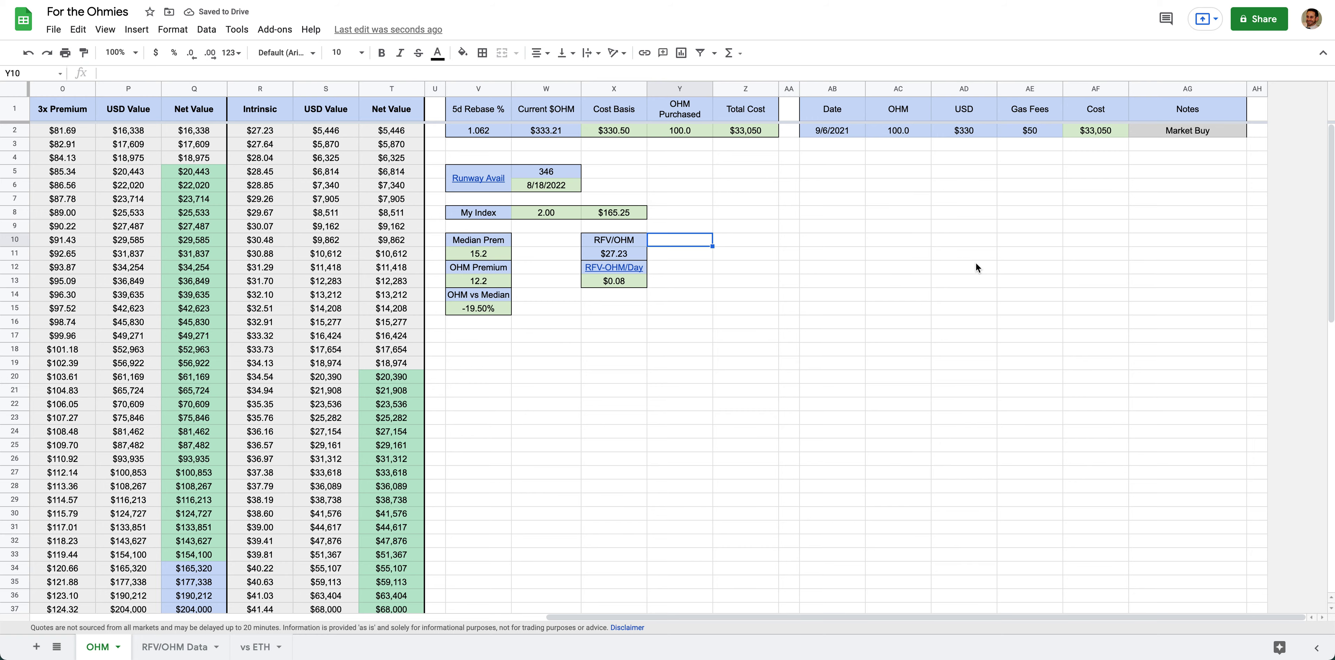
# Reset the starting OHM Staked to 100.0
pyautogui.hscroll(-10, 975, 262)
pyautogui.click(398, 136)
pyautogui.write('100')
pyautogui.press('Return')
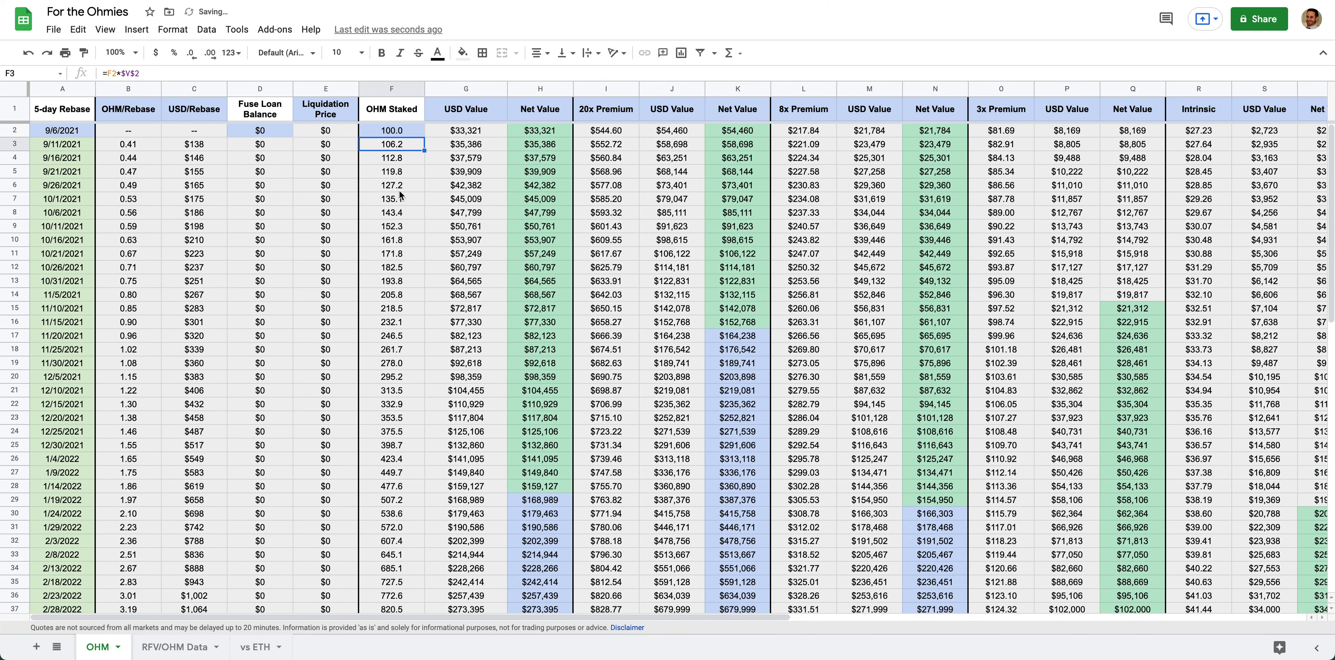
# Add a 2021-09-06 row to RFV/OHM Data by filling row 111 down into row 112
pyautogui.click(157, 648)
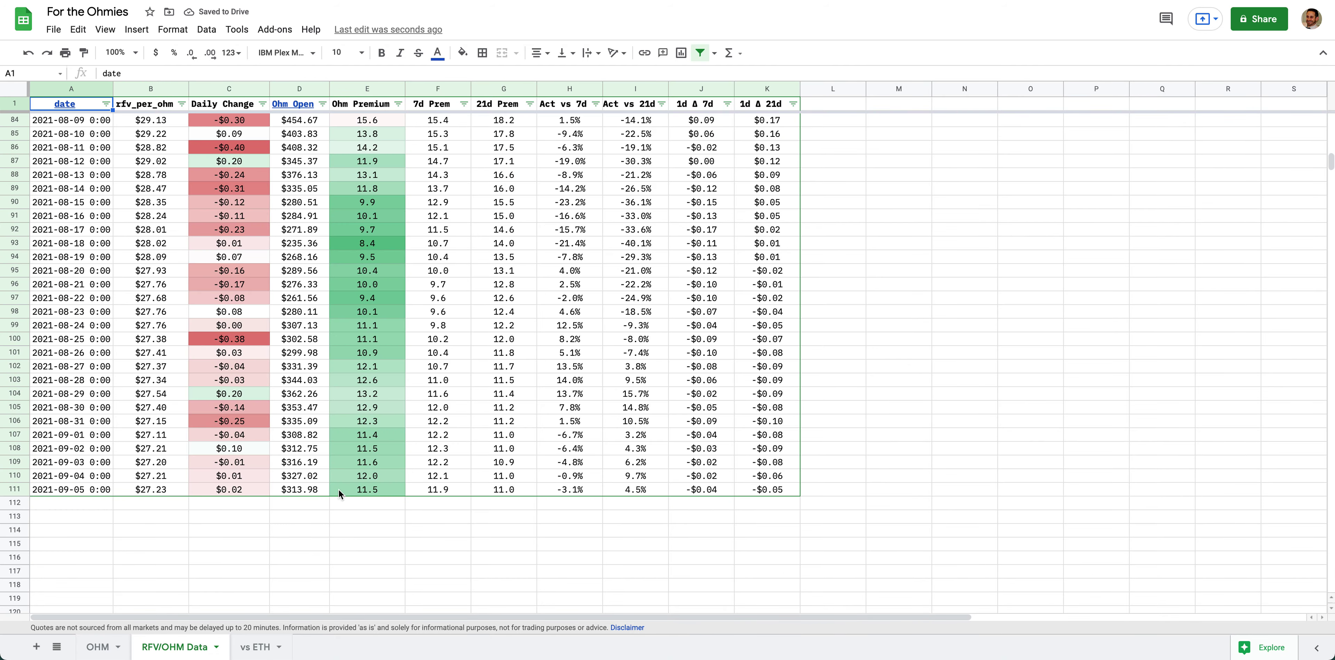
pyautogui.click(52, 506)
pyautogui.write('x')
pyautogui.press('Return')
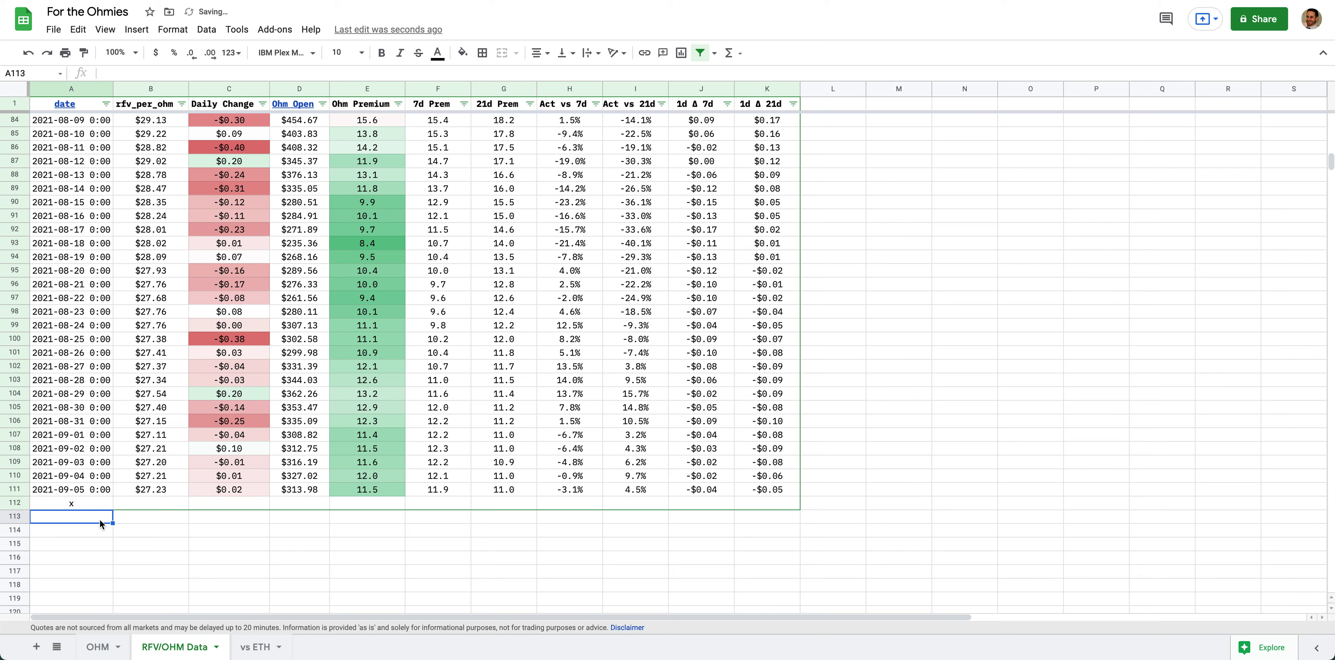
pyautogui.moveTo(79, 494); pyautogui.dragTo(800, 493)
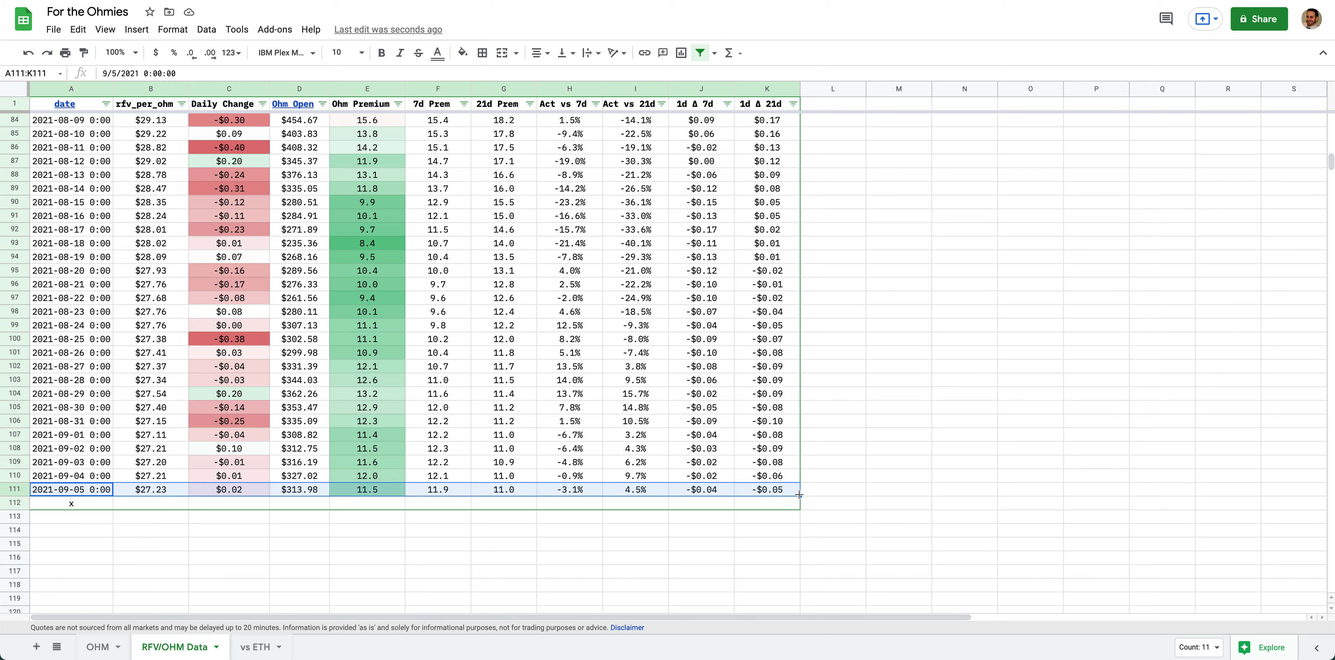
pyautogui.moveTo(799, 496); pyautogui.dragTo(799, 508)
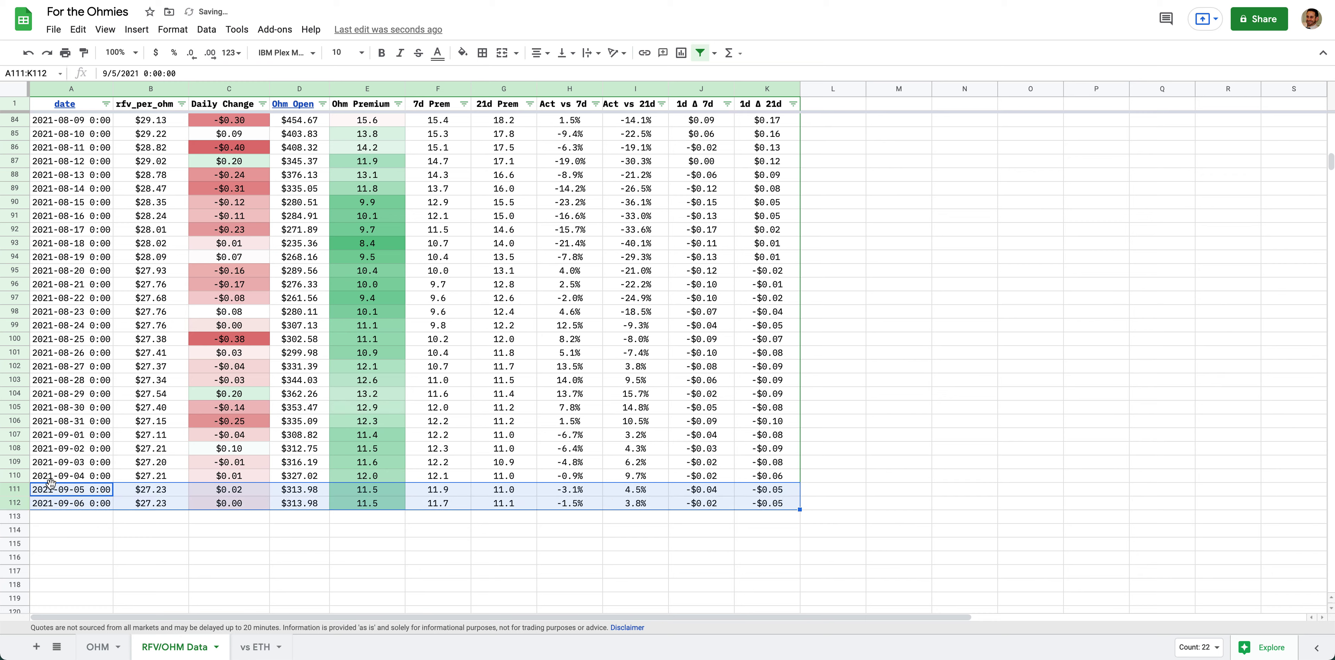
# Clear the copied rfv_per_ohm and Ohm Open values in the 2021-09-06 row, leaving #DIV/0! errors
pyautogui.click(70, 507)
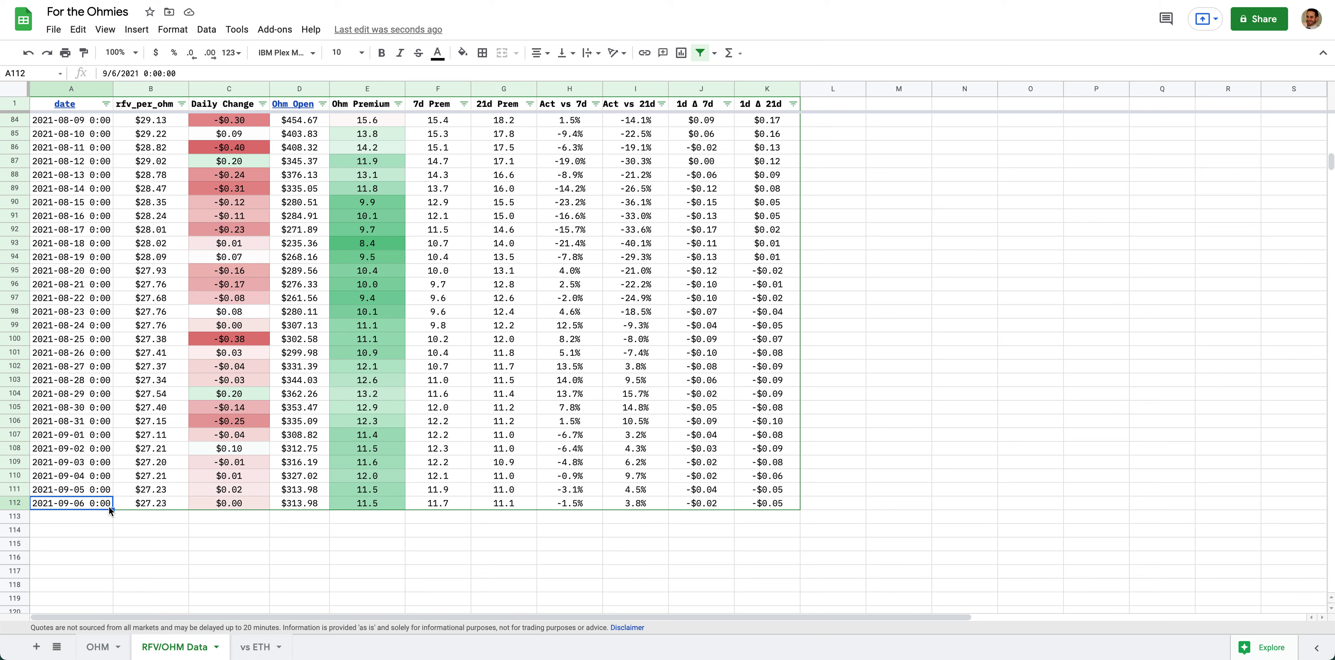
pyautogui.click(154, 506)
pyautogui.press('Delete')
pyautogui.press('Right')
pyautogui.press('Right')
pyautogui.press('Delete')
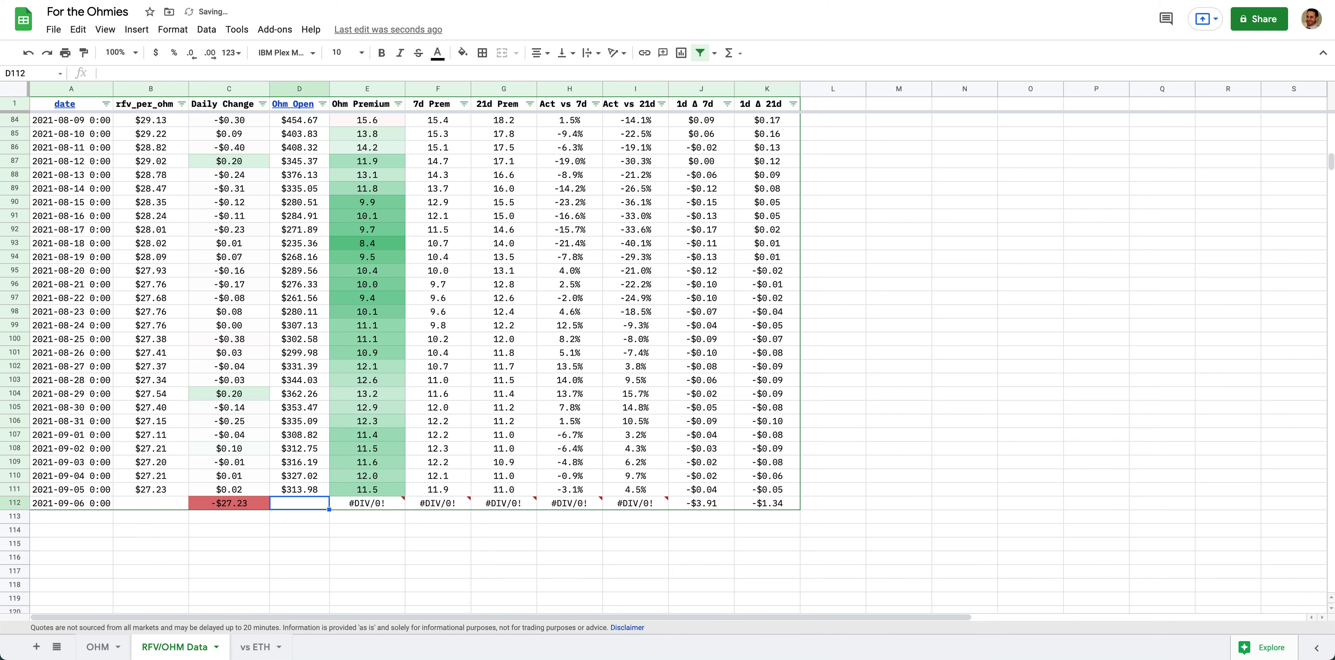
pyautogui.click(165, 545)
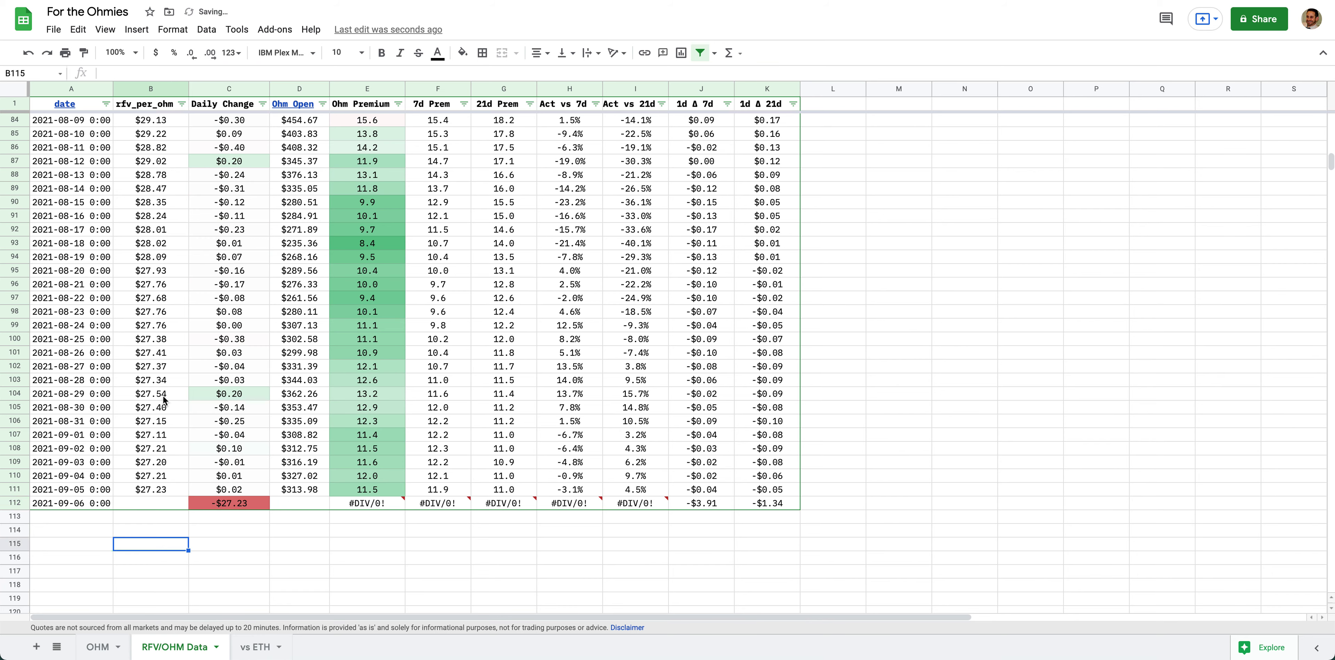
pyautogui.click(154, 505)
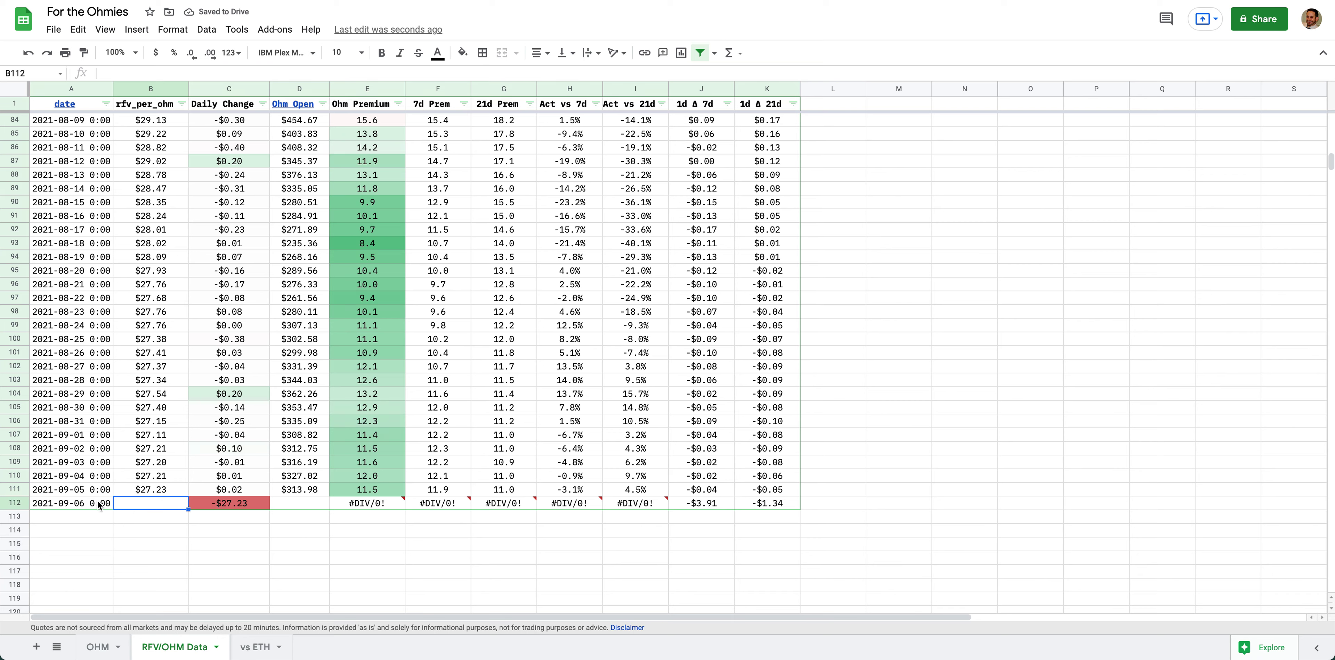
pyautogui.click(102, 504)
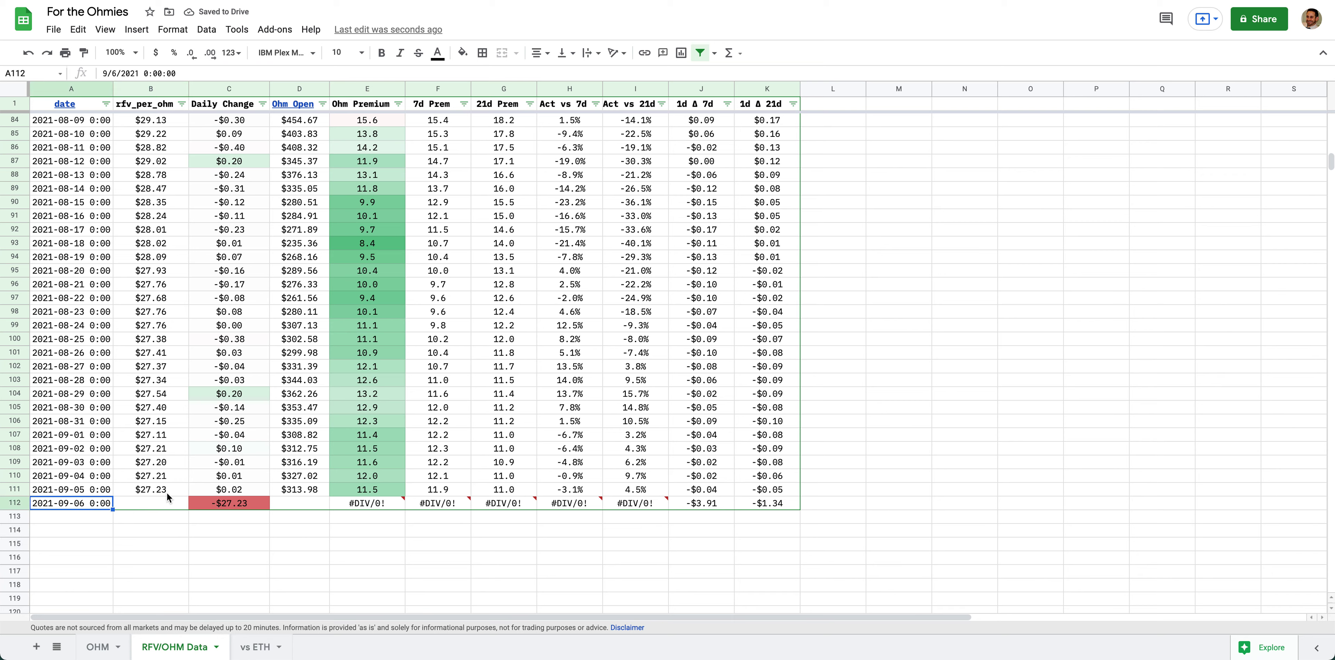
pyautogui.click(296, 505)
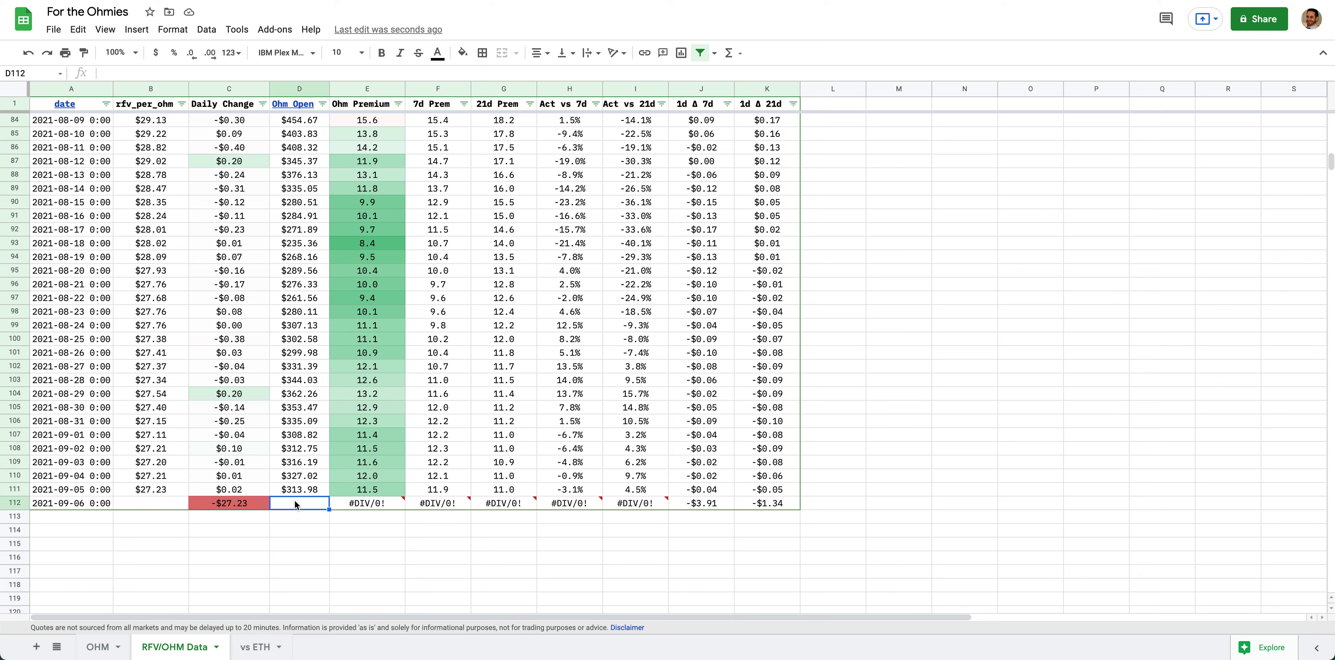
pyautogui.click(69, 507)
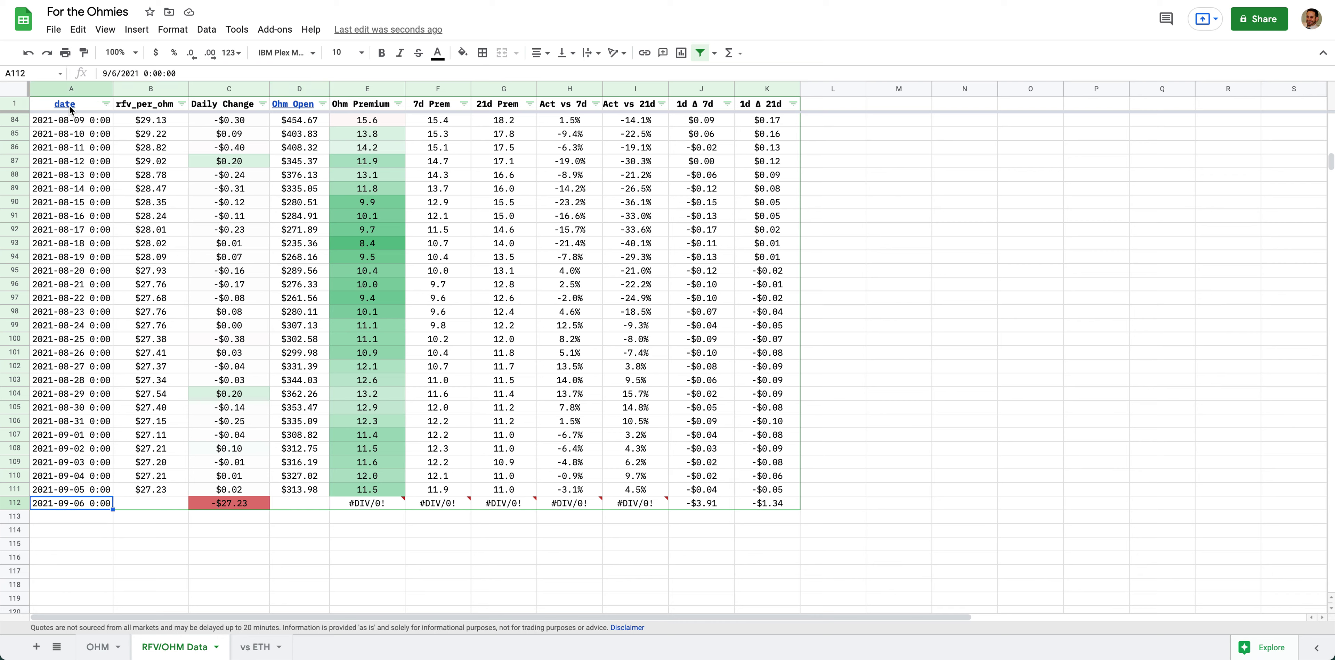
# Look up the 2021-09-06 RFV backing of 27.23 in Dune's Backing of circulating OHM query results
pyautogui.moveTo(78, 117)
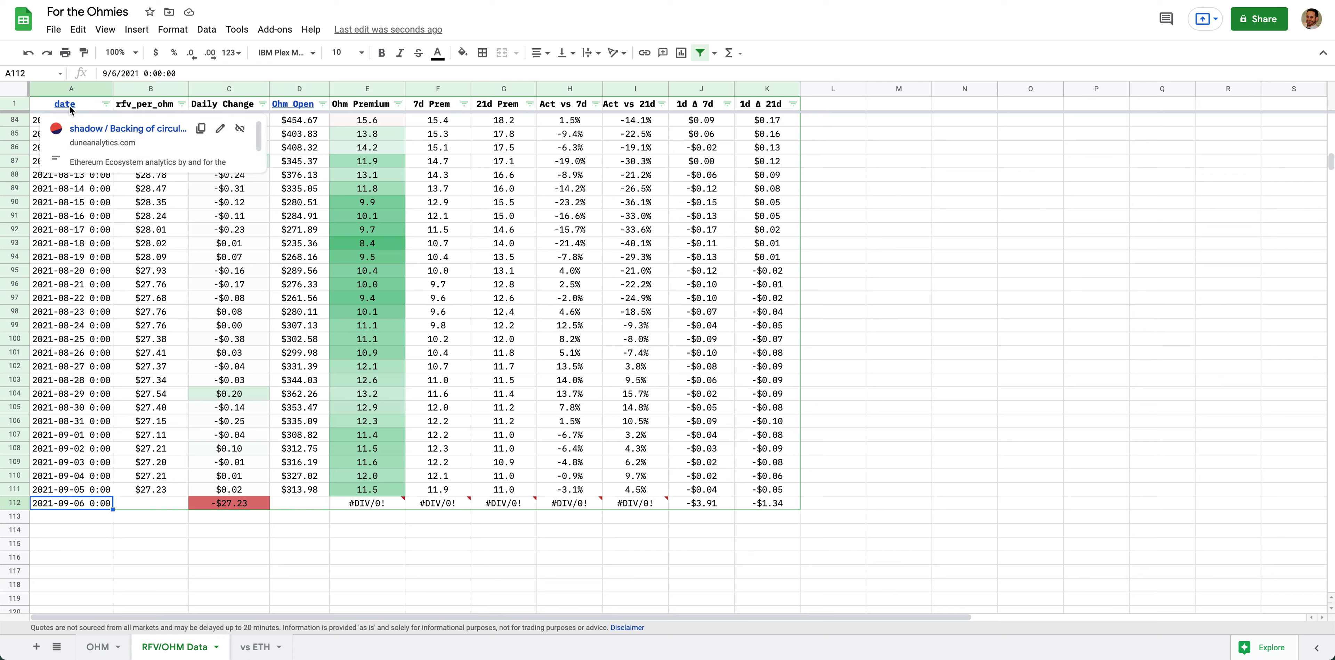
pyautogui.click(86, 129)
pyautogui.press('super+w')
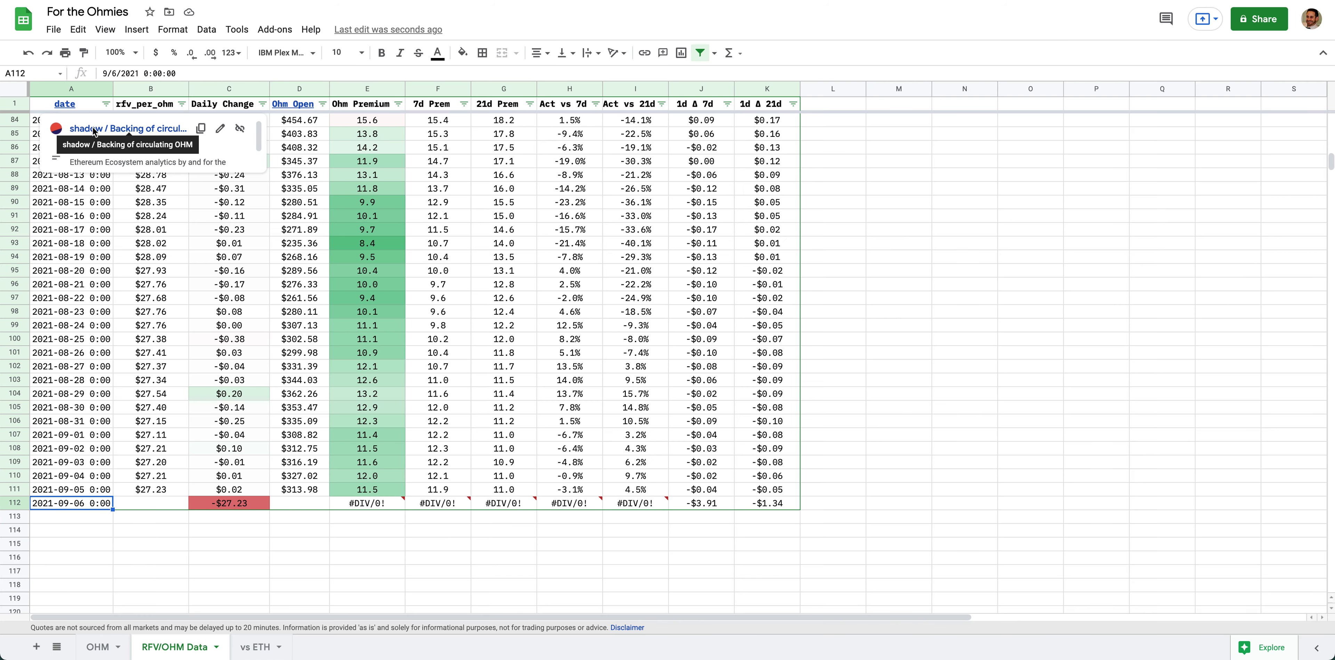
pyautogui.click(127, 129)
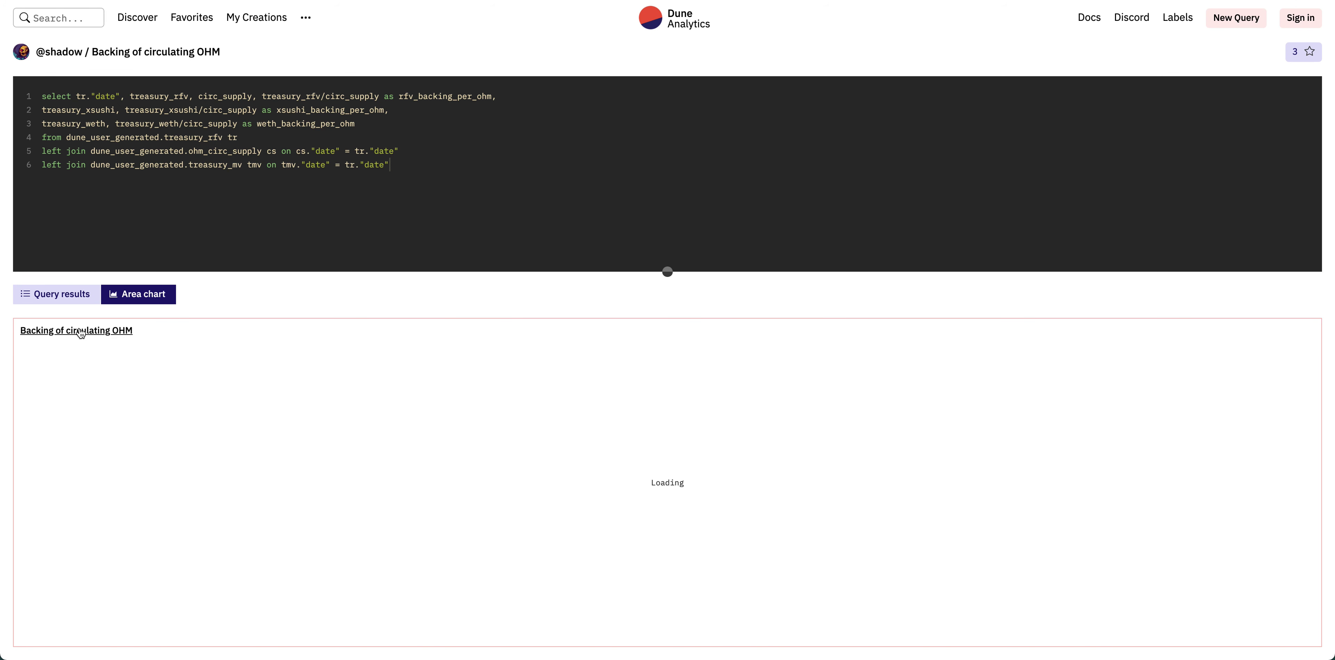
pyautogui.click(54, 303)
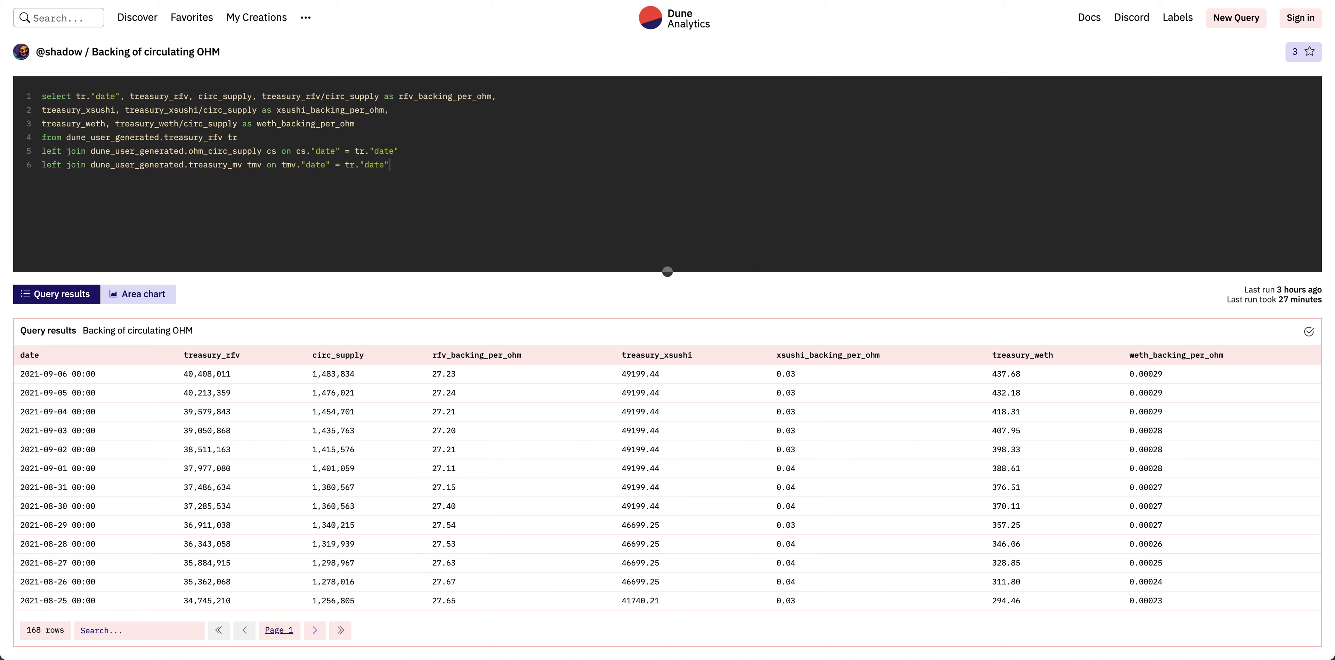
pyautogui.press('super+Tab')
# Enter rfv_per_ohm 27.24 for 2021-09-05 and 27.23 for 2021-09-06
pyautogui.click(152, 490)
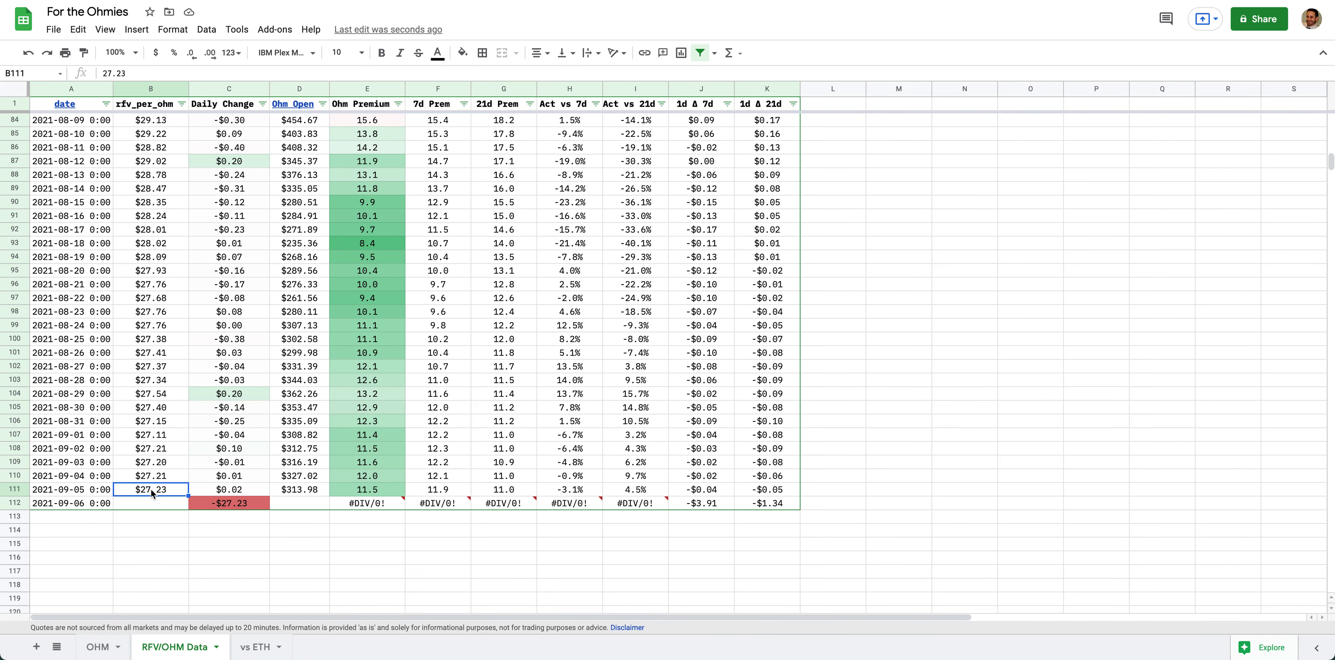
pyautogui.write('27.24')
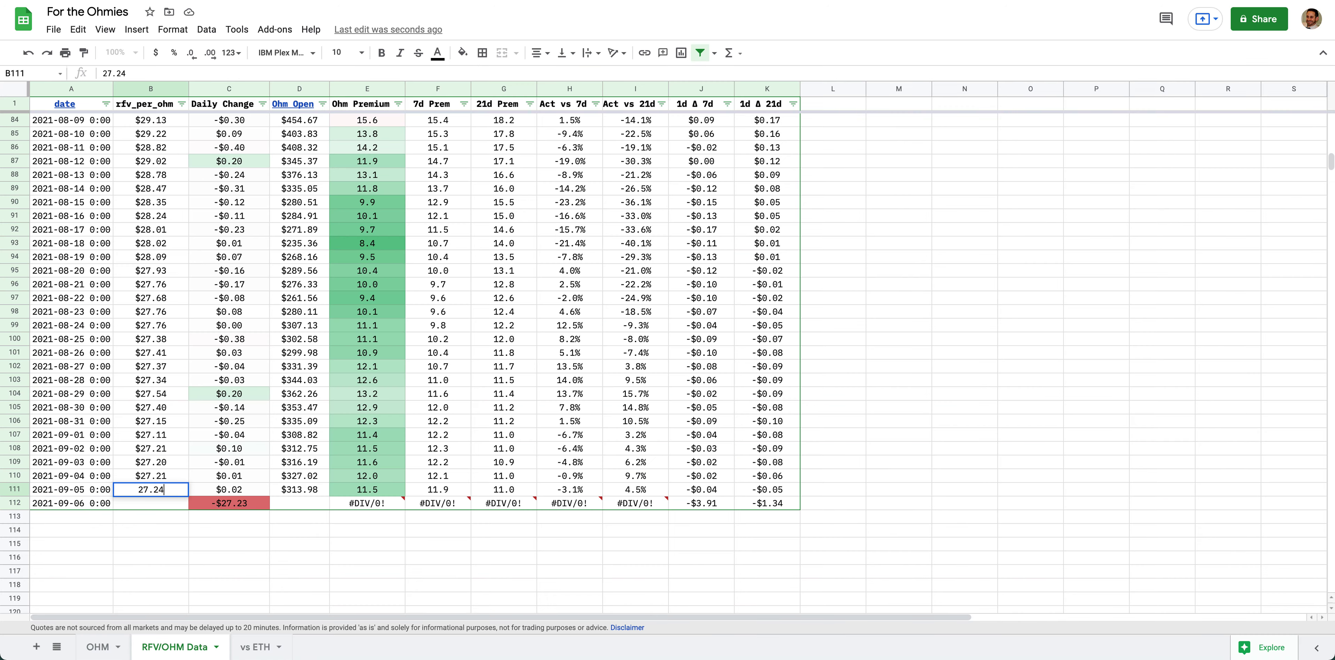
pyautogui.press('Return')
pyautogui.write('27')
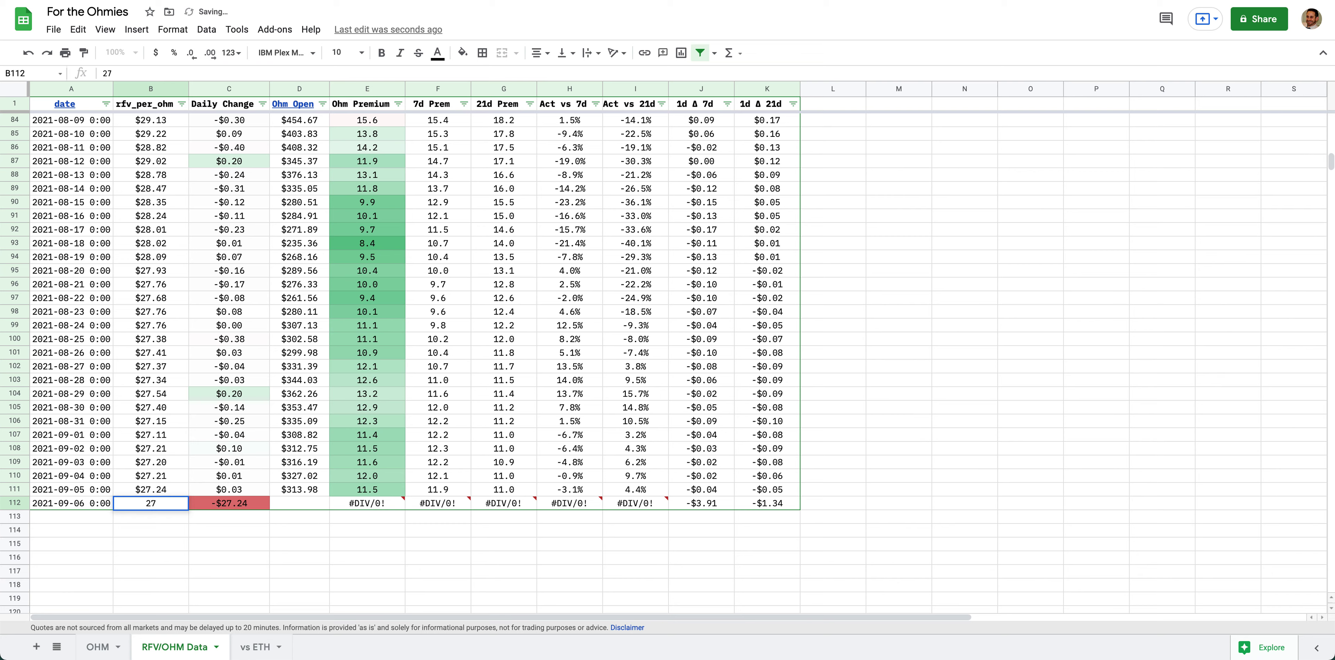
pyautogui.write('.23')
pyautogui.press('Return')
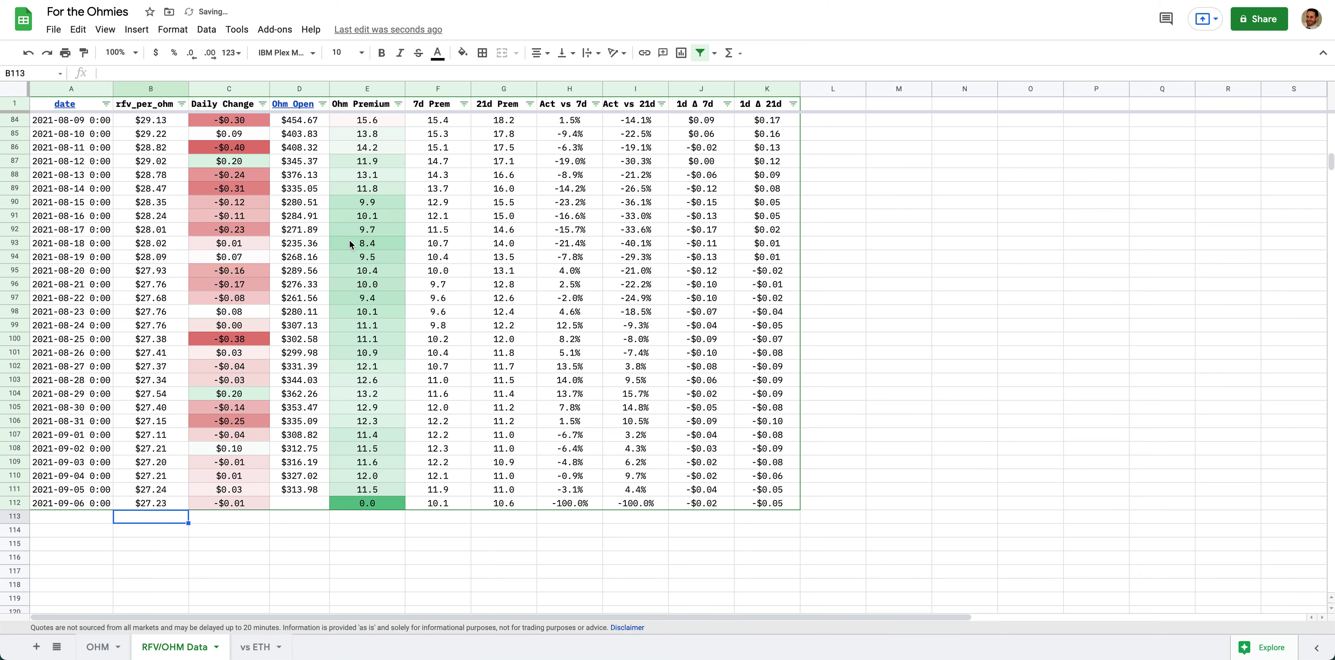
pyautogui.hotkey('ctrl', 'Tab')
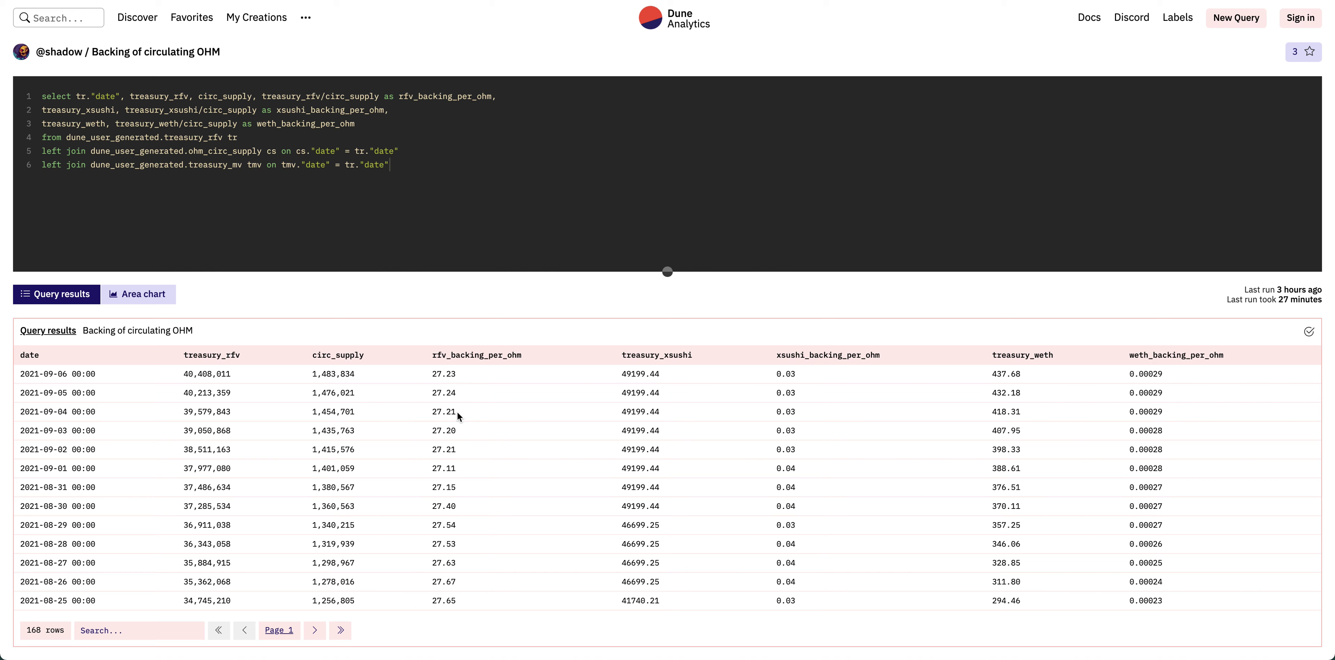
# Compare the 2021-09-04 Dune backing figures against the RFV/OHM Data sheet
pyautogui.moveTo(434, 412); pyautogui.dragTo(438, 431)
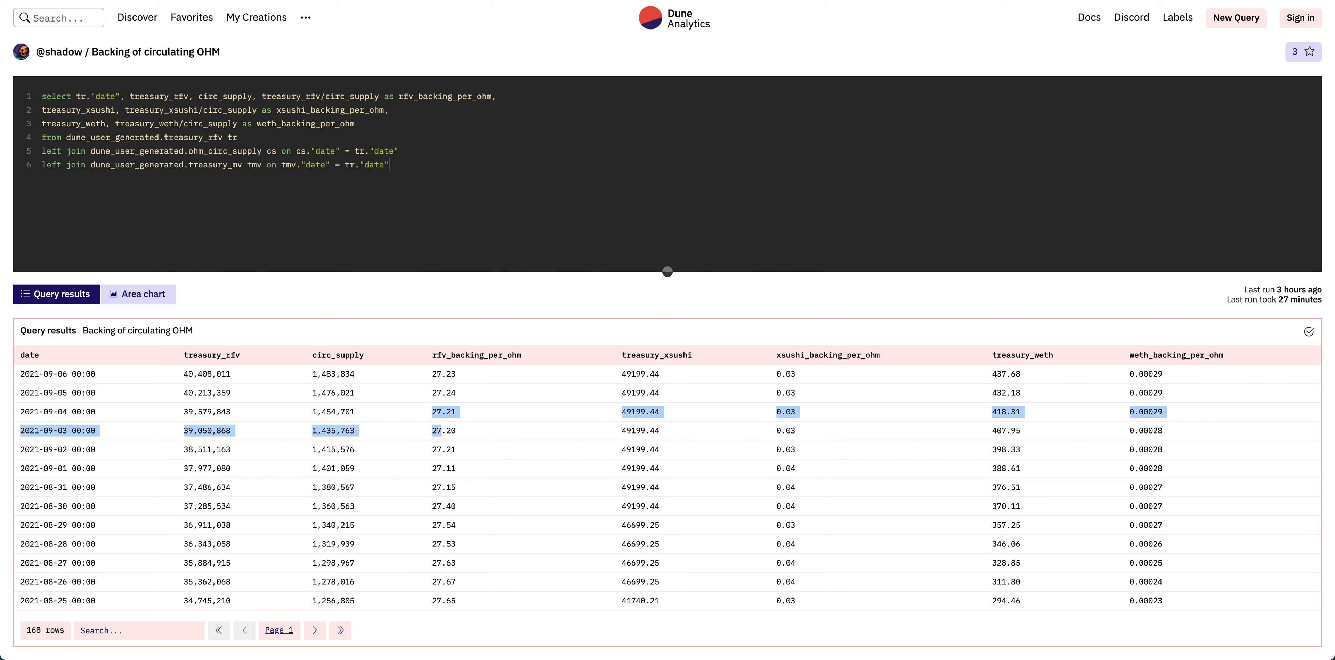
pyautogui.hotkey('ctrl', 'Tab')
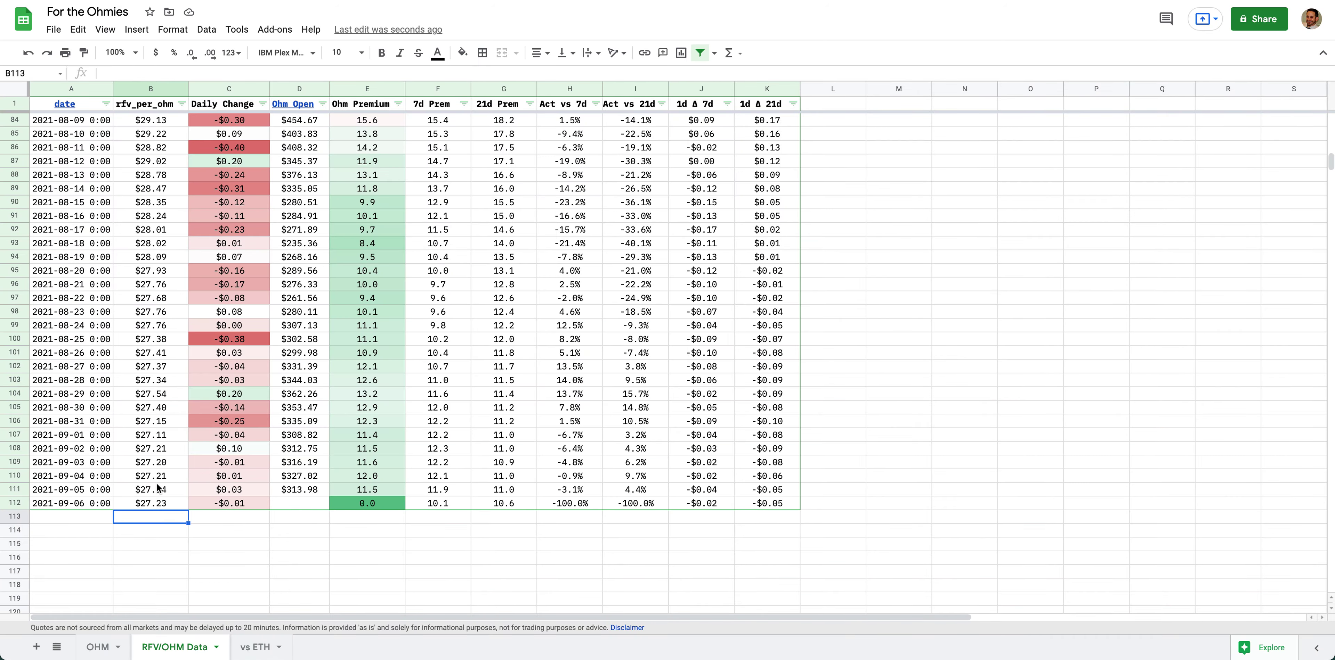
pyautogui.hotkey('ctrl', 'shift', 'Tab')
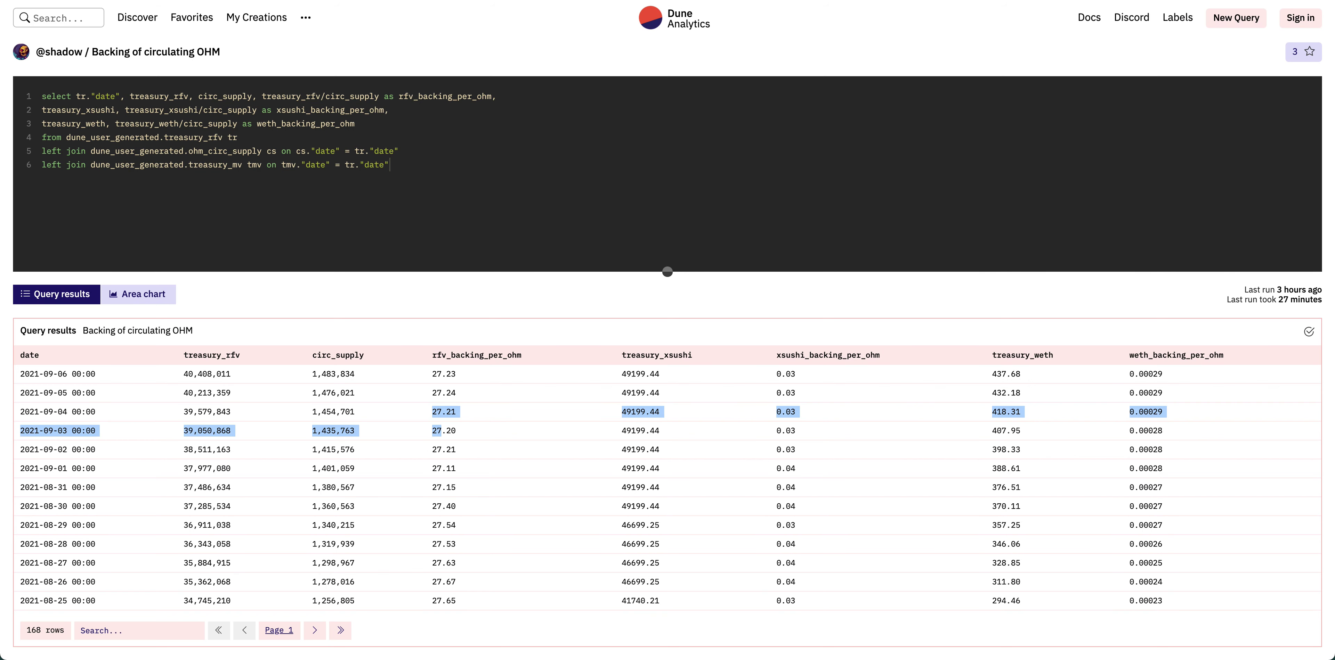
pyautogui.hotkey('ctrl', 'Tab')
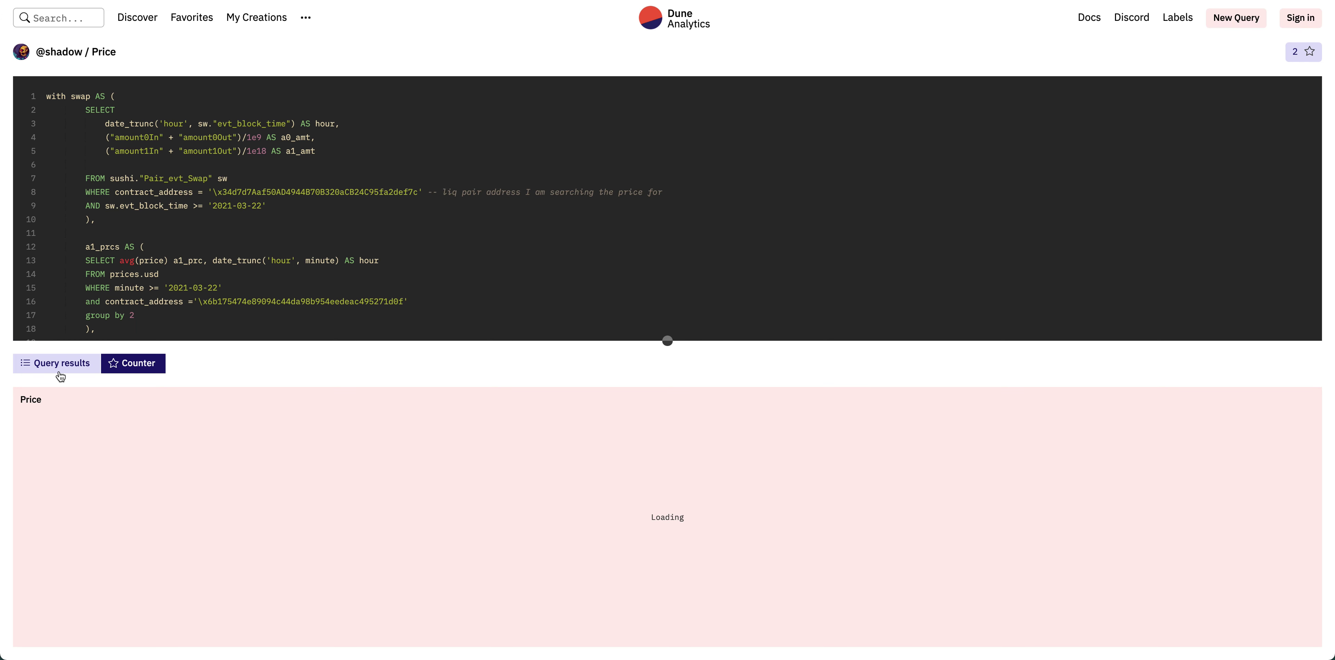
pyautogui.click(61, 372)
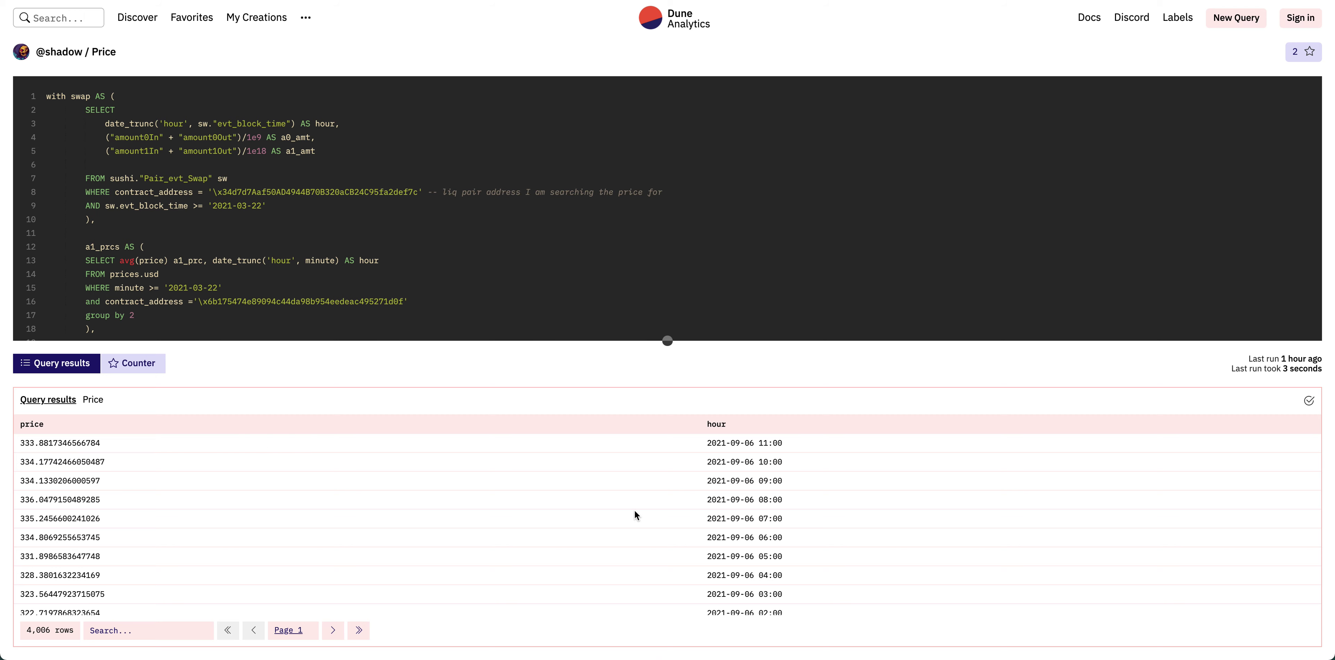
pyautogui.scroll(-1, 779, 587)
pyautogui.scroll(-1, 780, 587)
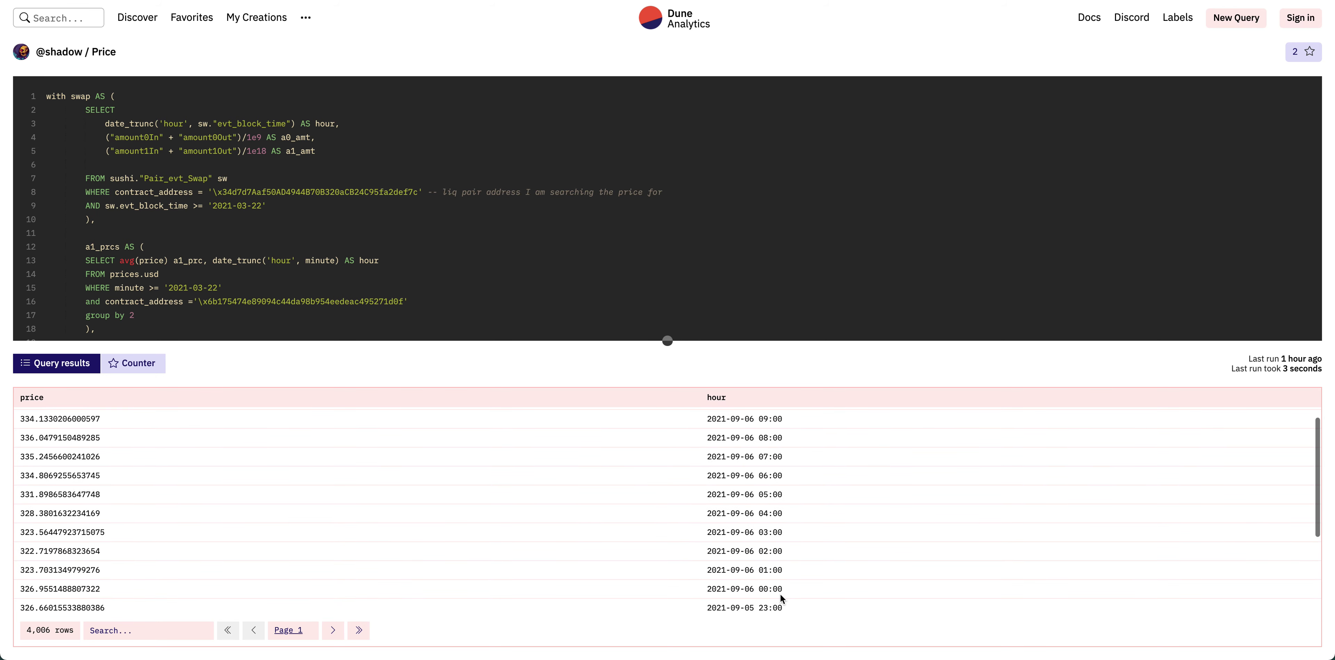
pyautogui.moveTo(782, 593); pyautogui.dragTo(703, 594)
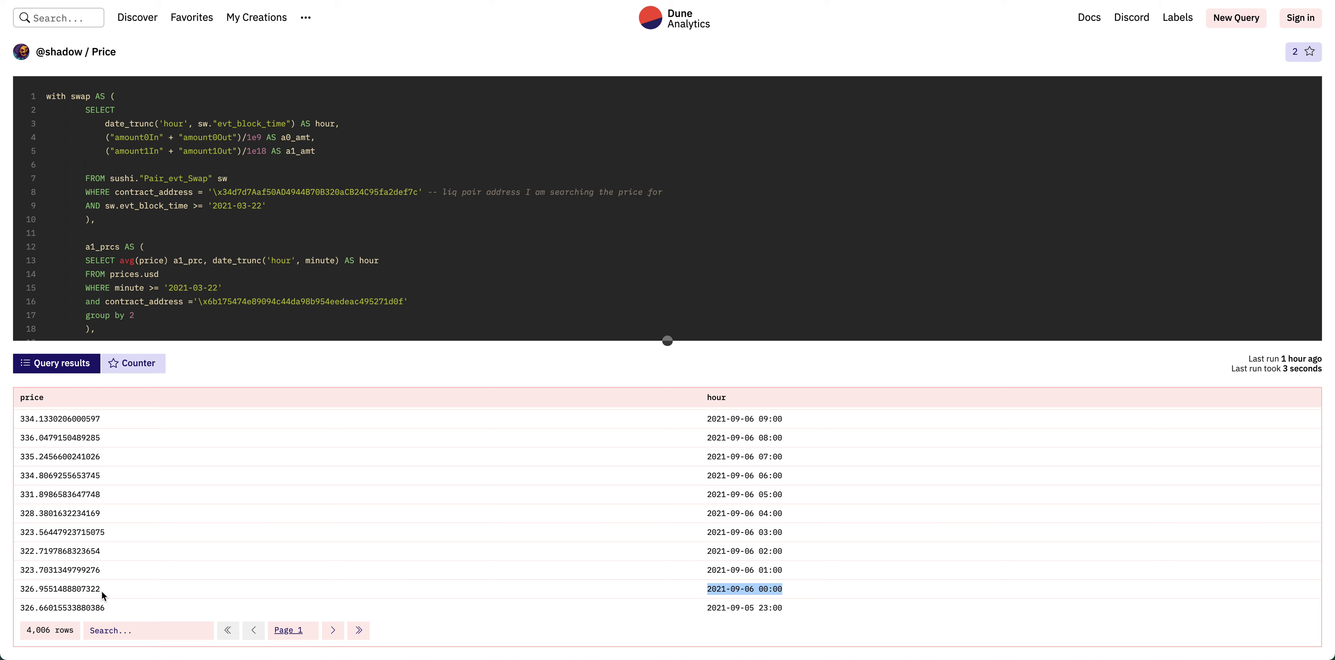
pyautogui.moveTo(102, 593); pyautogui.dragTo(20, 592)
pyautogui.hotkey('ctrl', 'c')
pyautogui.hotkey('ctrl', 'Tab')
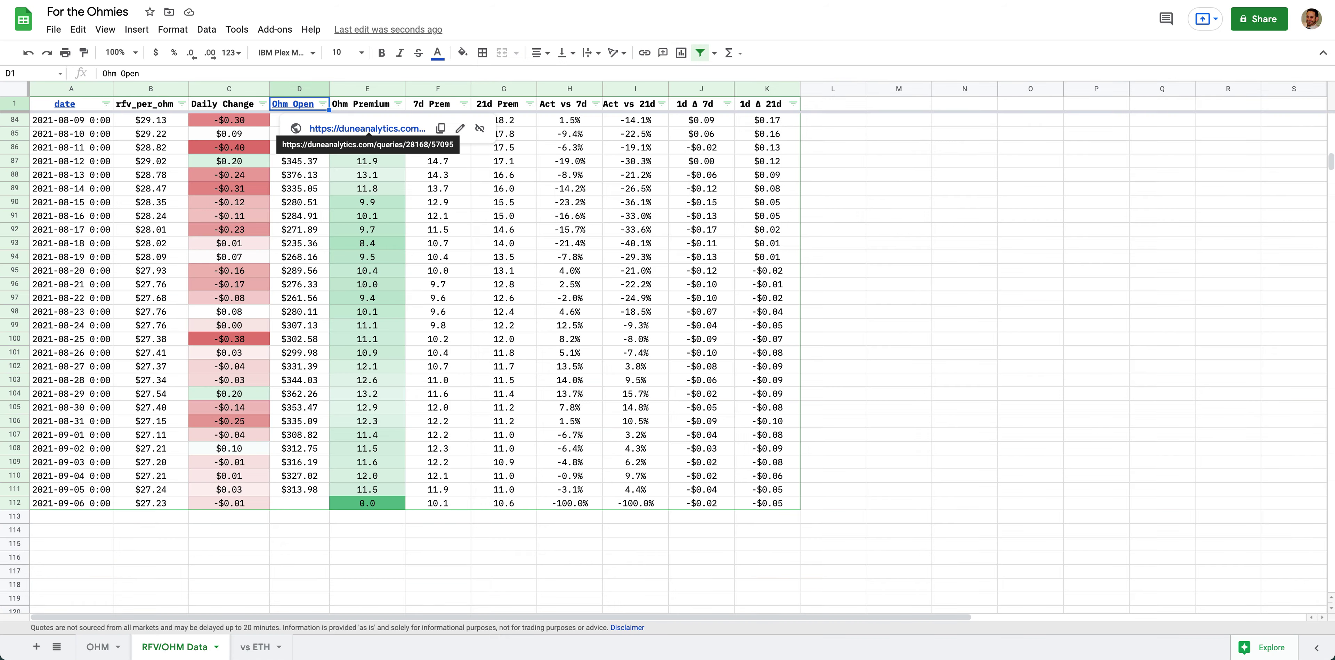
# Paste $326.96 as the 2021-09-06 Ohm Open, giving an Ohm Premium of 12.0
pyautogui.click(301, 504)
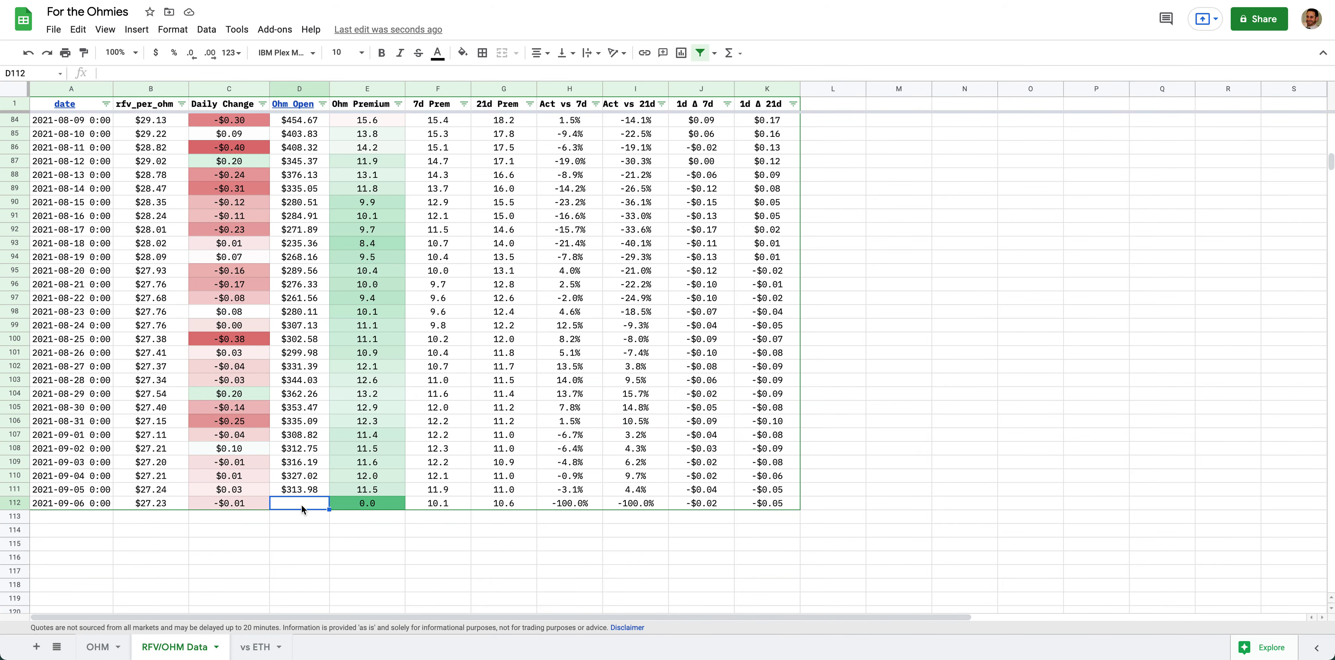
pyautogui.hotkey('ctrl', 'v')
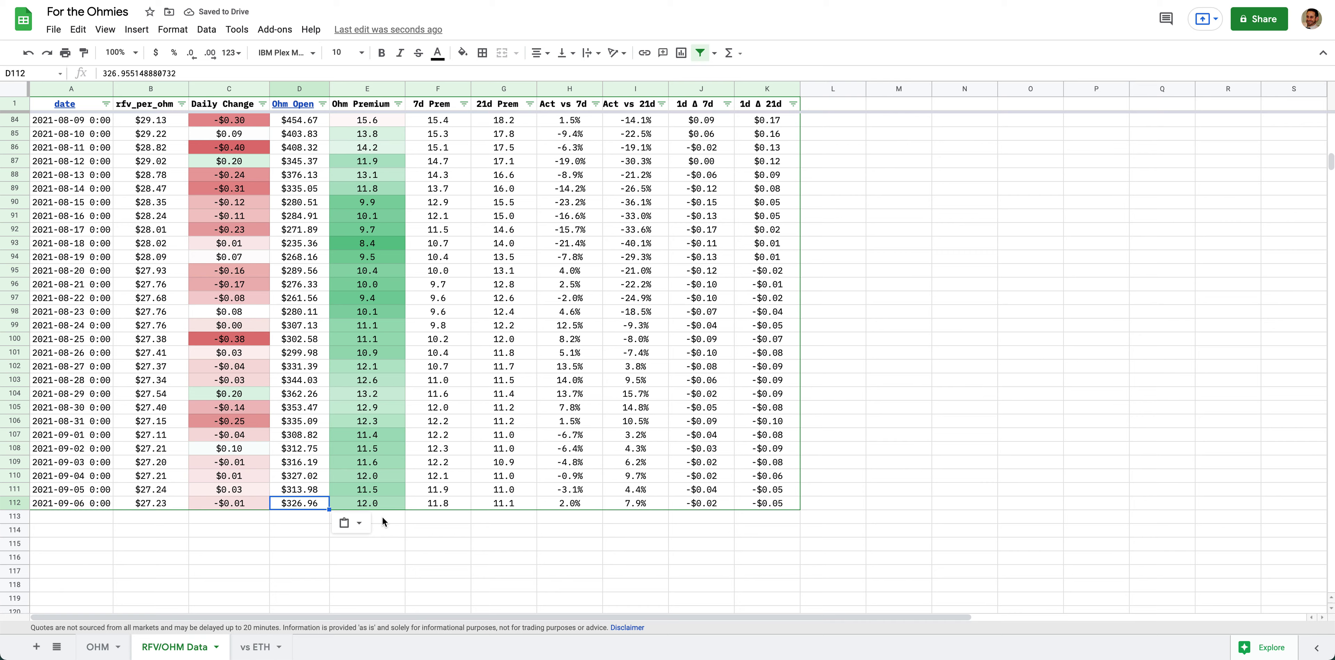
pyautogui.click(379, 507)
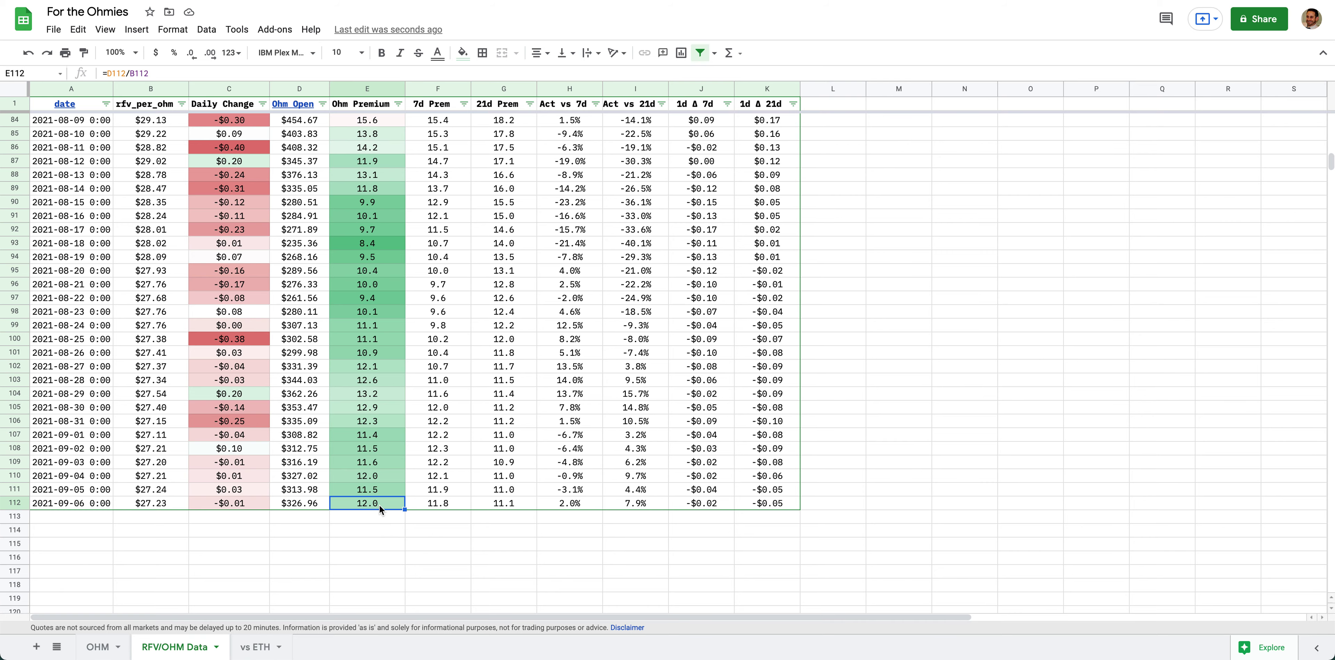
pyautogui.scroll(10, 462, 504)
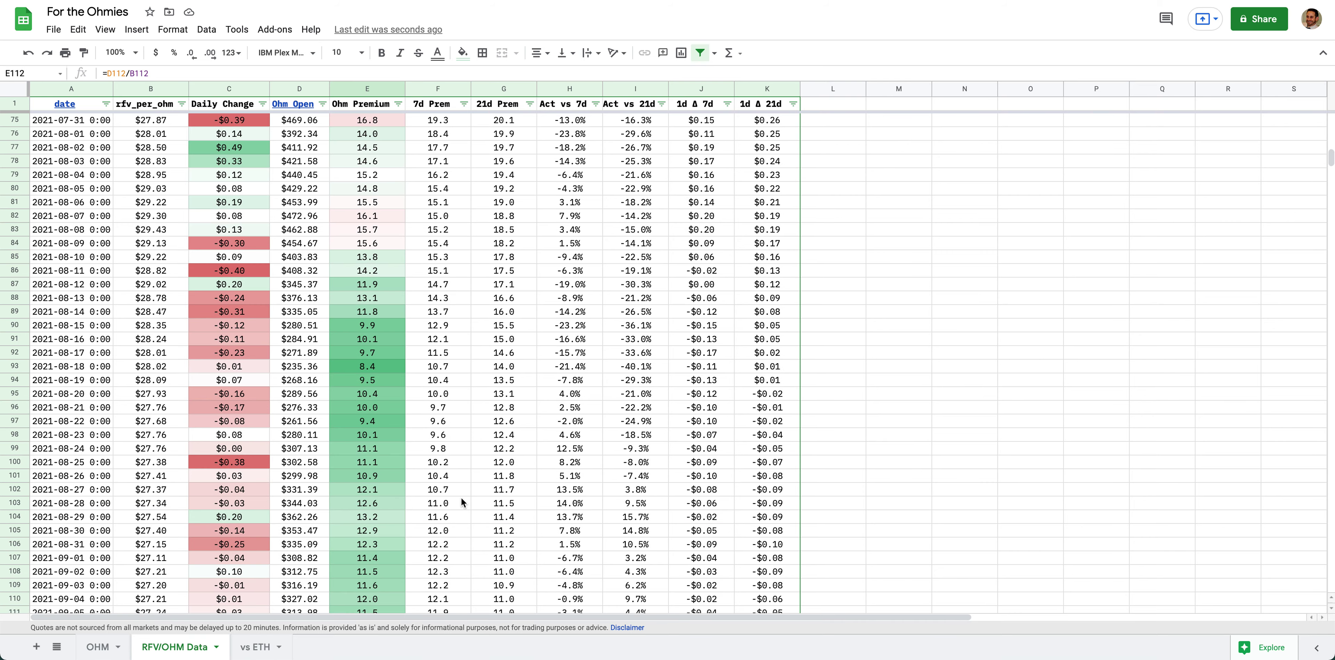
pyautogui.scroll(2, 462, 503)
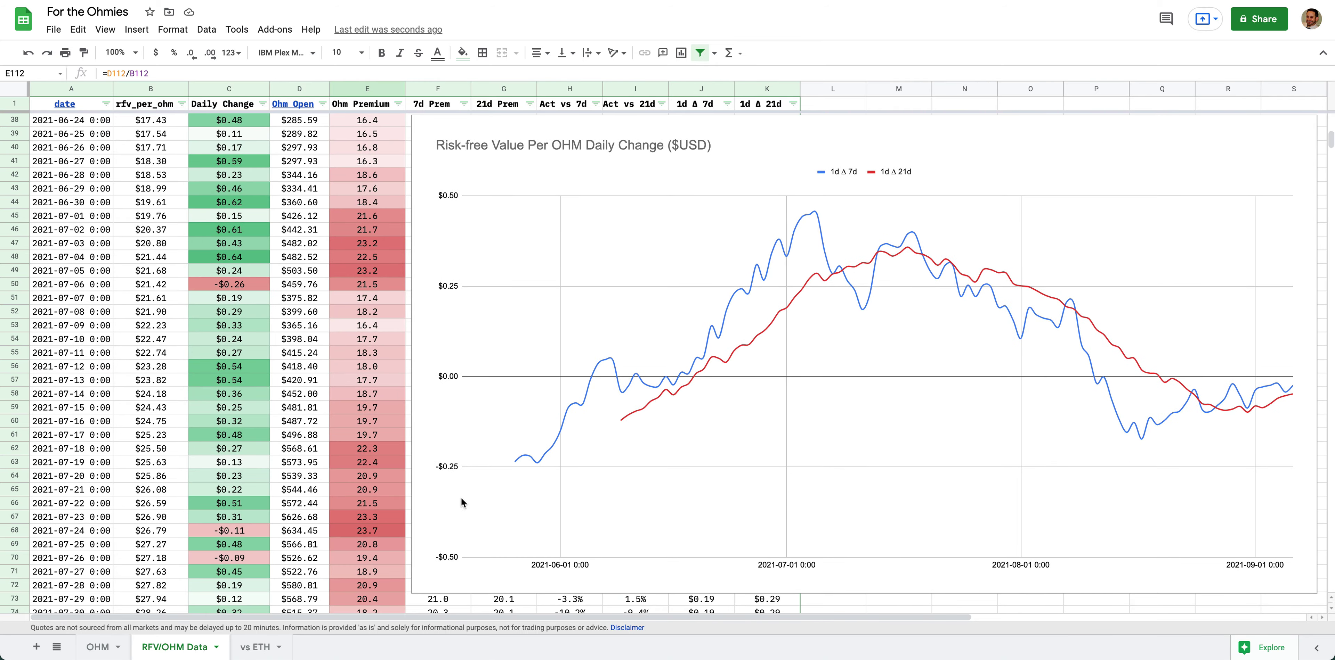
pyautogui.scroll(8, 462, 503)
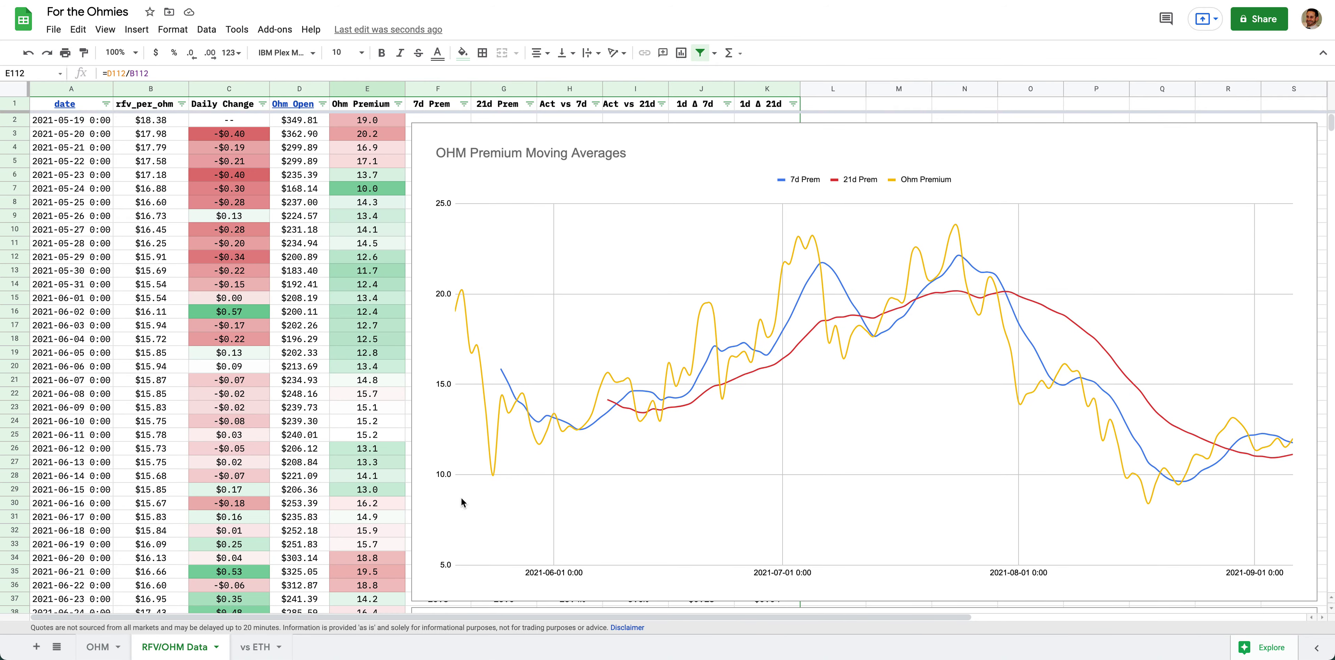
pyautogui.scroll(-18, 463, 501)
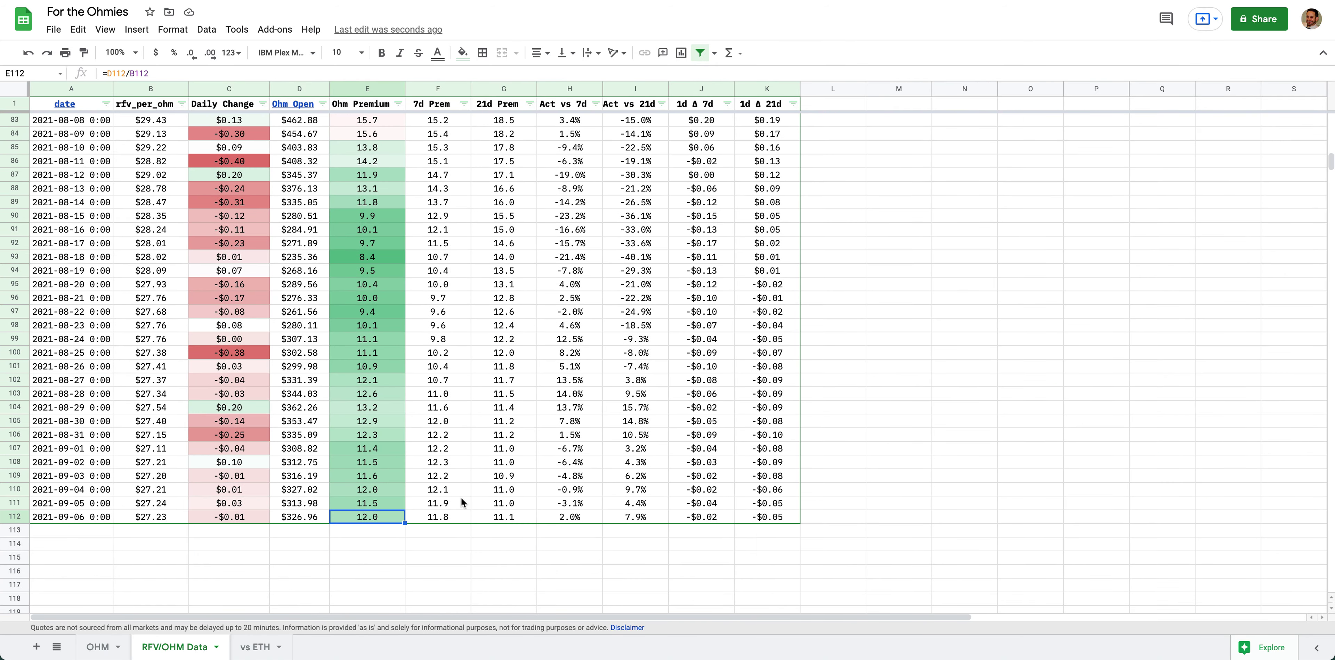
# Copy the latest rfv_per_ohm, $27.23, into the OHM sheet's RFV/OHM summary cell
pyautogui.click(144, 519)
pyautogui.hotkey('ctrl', 'c')
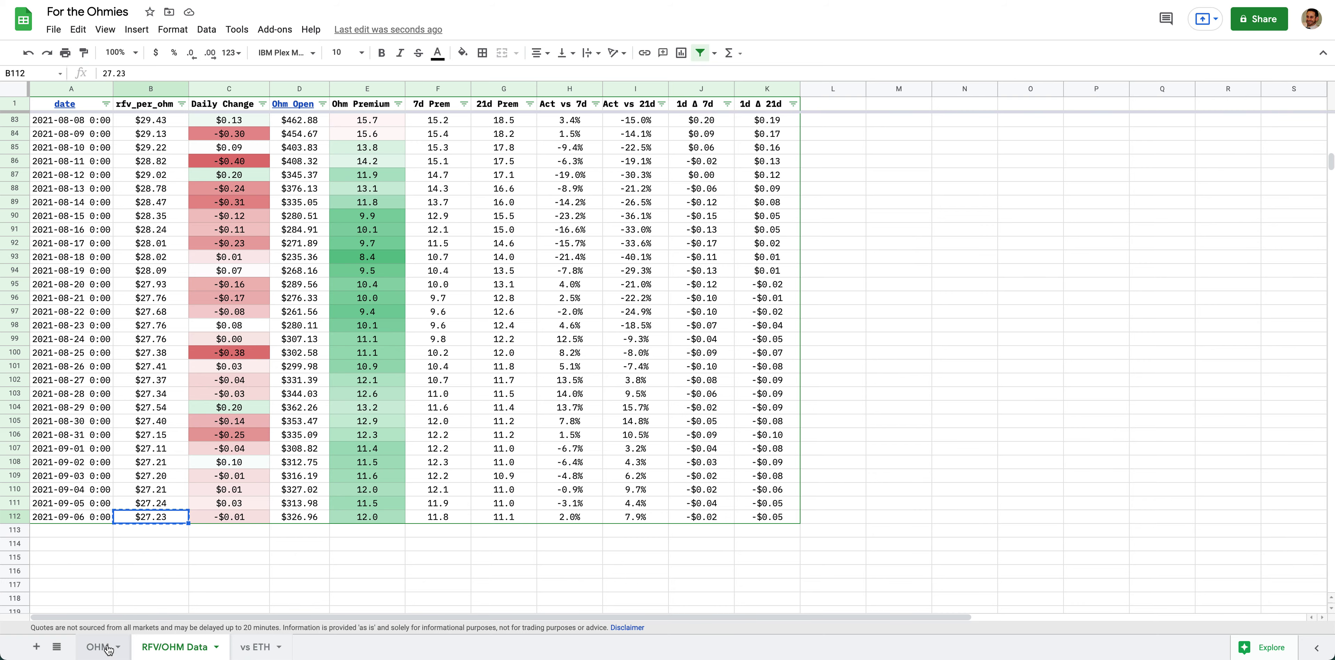
pyautogui.click(107, 651)
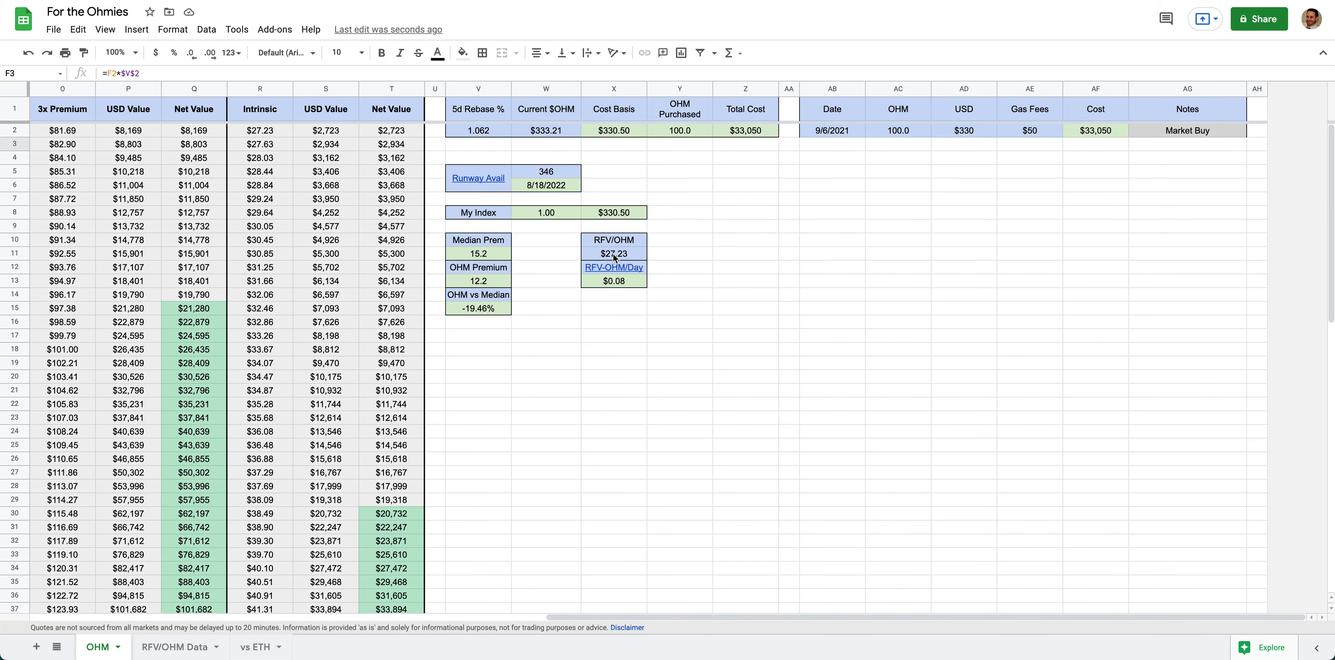
pyautogui.click(612, 258)
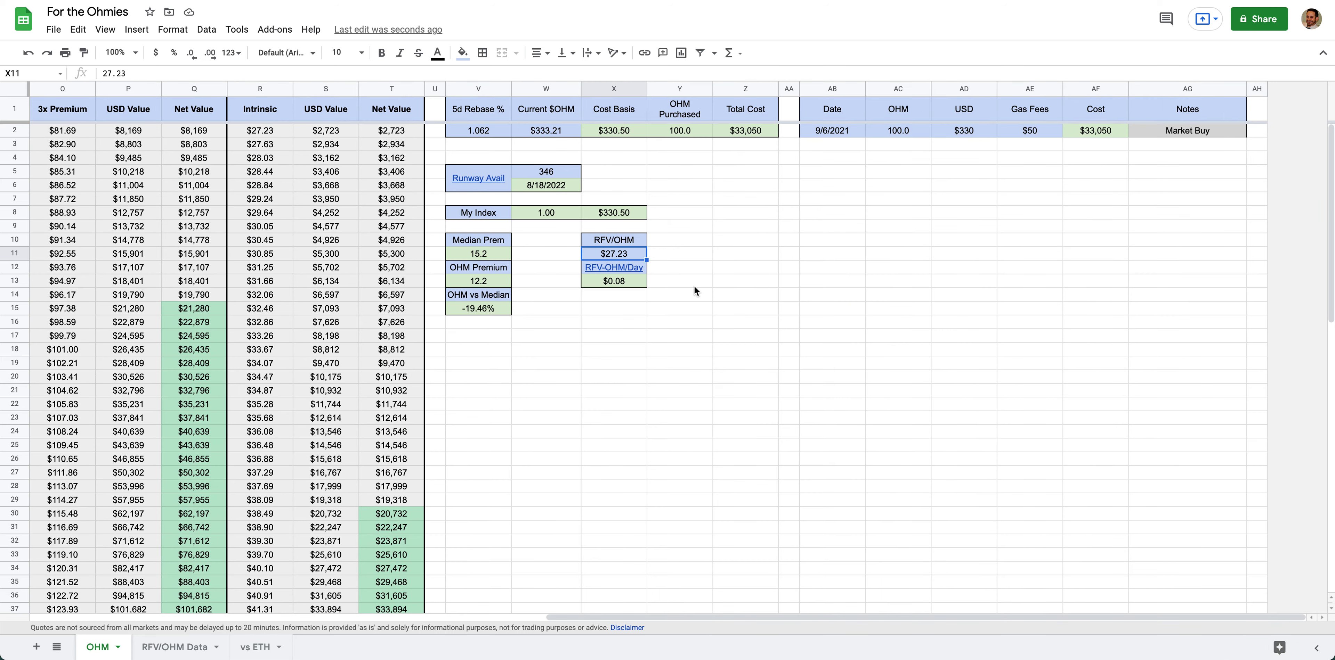
pyautogui.hotkey('ctrl', 'v')
pyautogui.click(823, 279)
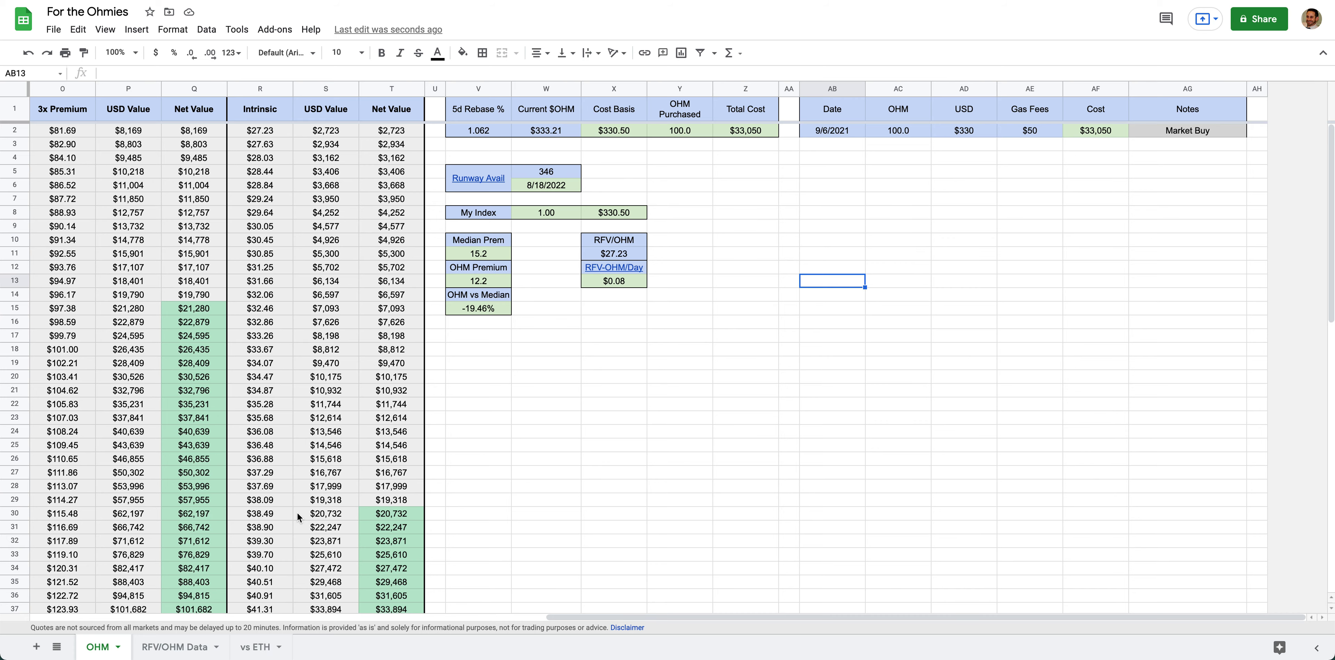
# Inspect the vs ETH sheet's live ETH price, current dollar value and Current ETH formulas
pyautogui.click(262, 648)
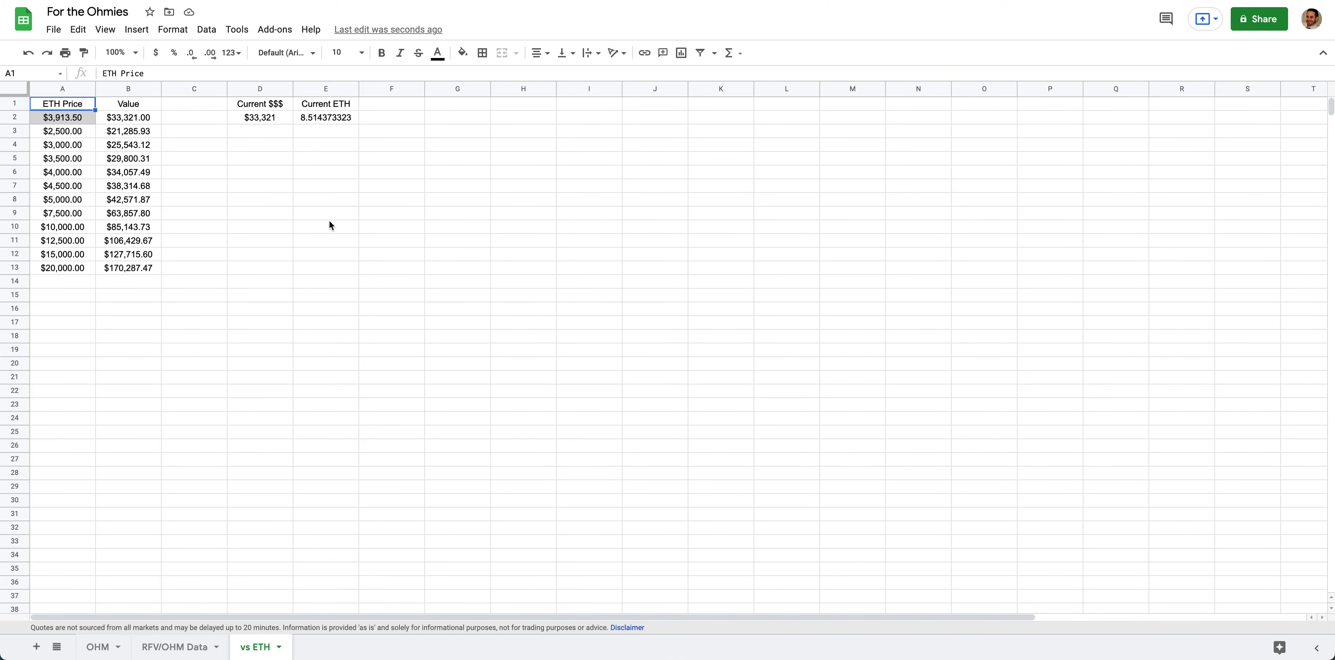
pyautogui.click(50, 121)
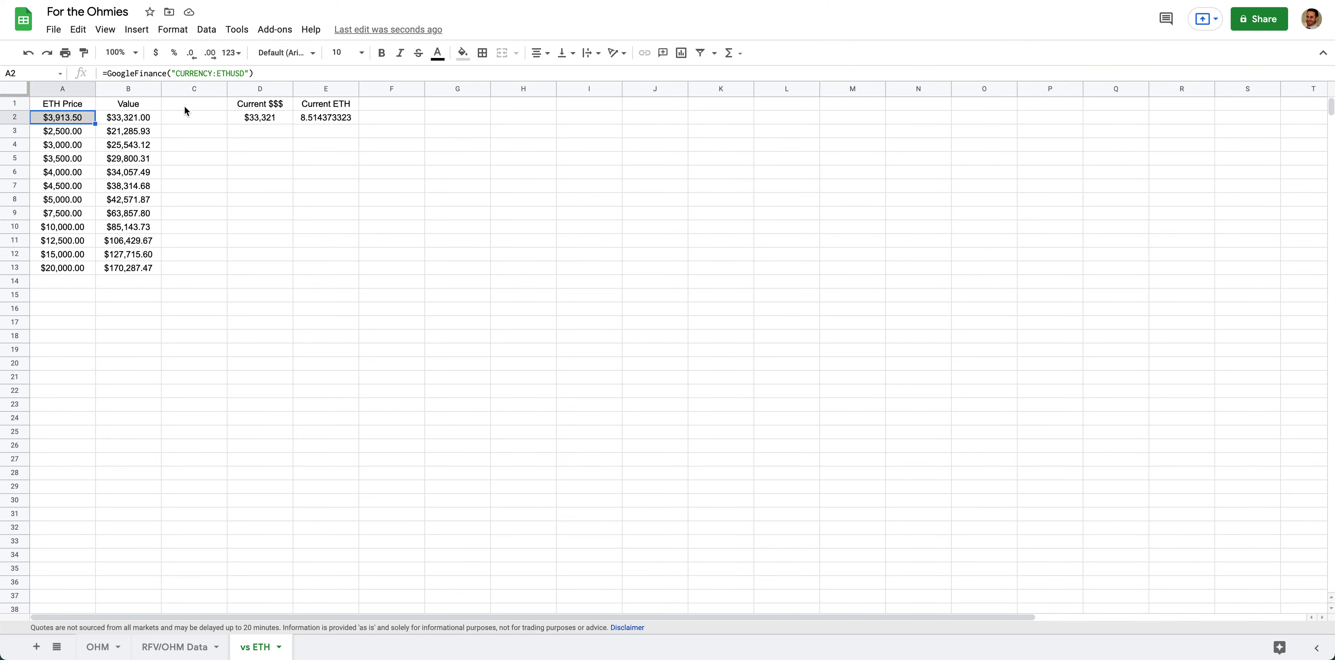
pyautogui.click(241, 117)
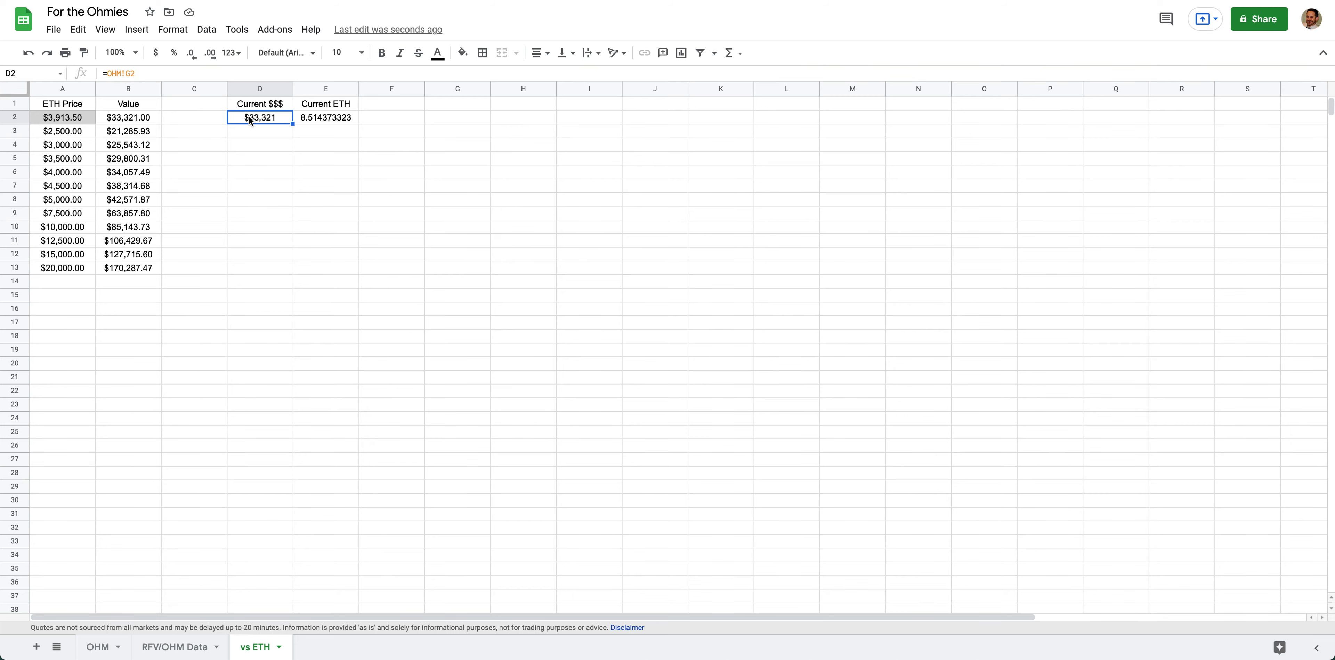
pyautogui.click(325, 119)
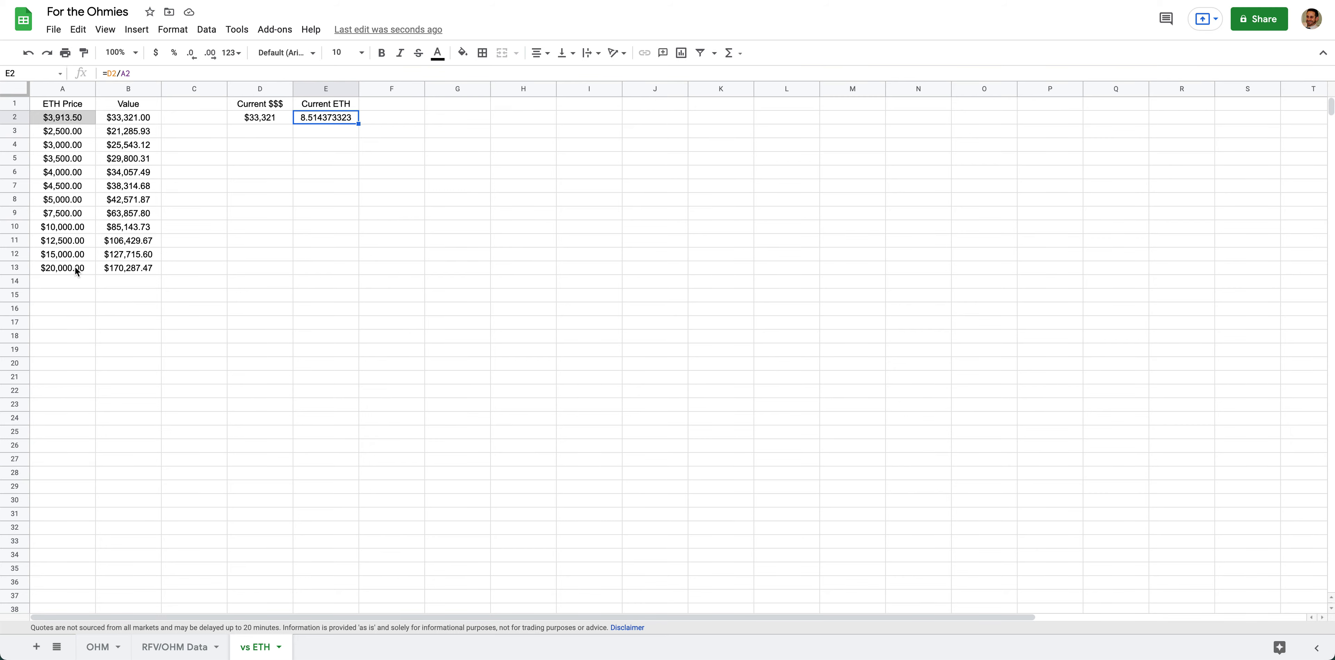
pyautogui.click(73, 233)
pyautogui.click(321, 120)
# Check the Value formulas at $10,000, $4,500 and $20,000 ETH against the Current ETH calculation
pyautogui.click(130, 232)
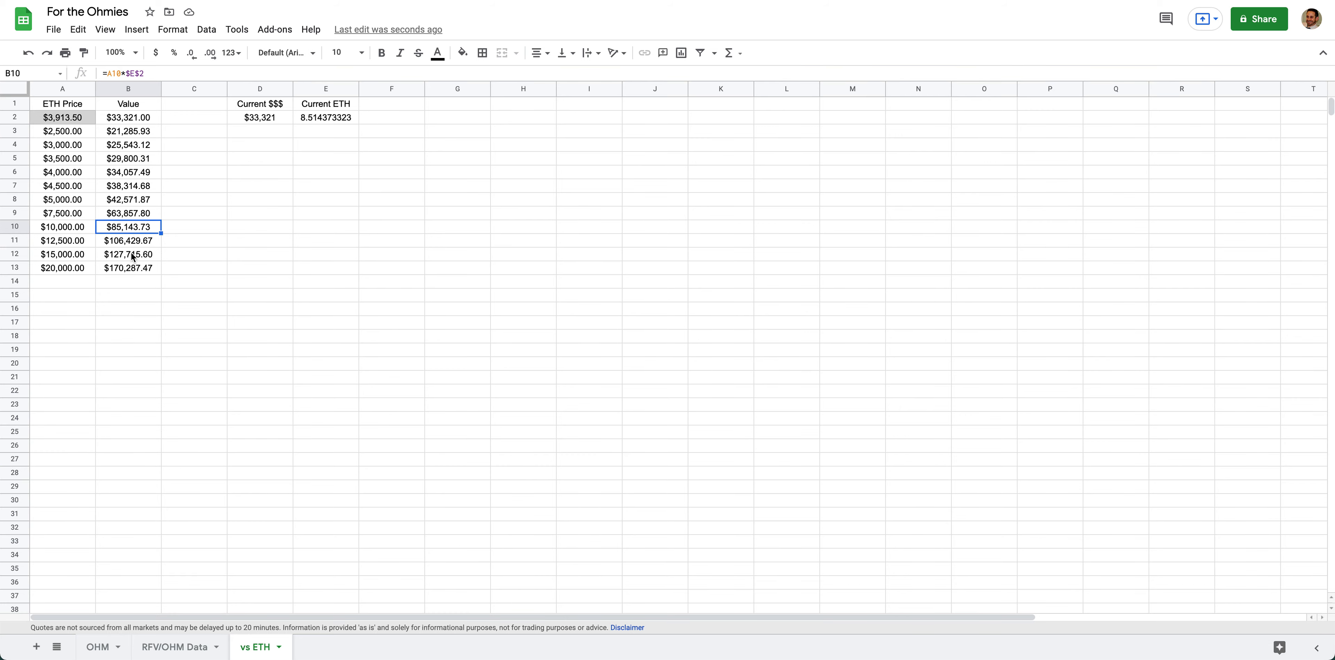
pyautogui.click(129, 190)
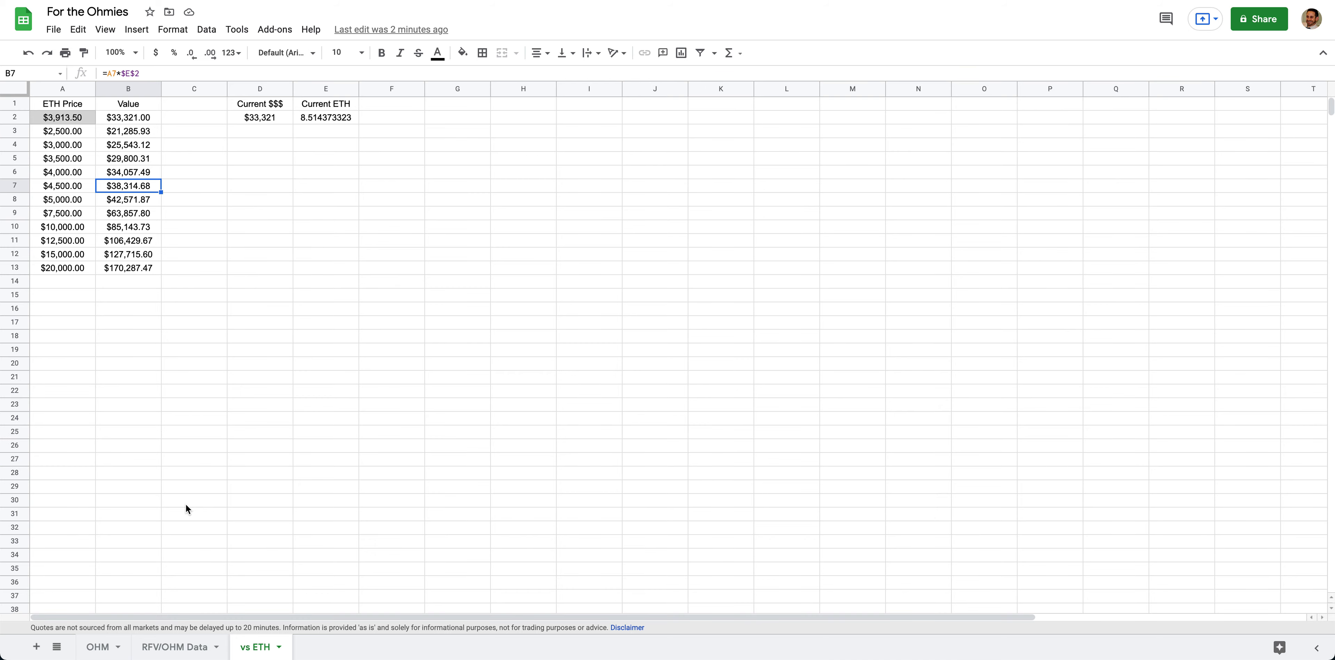
pyautogui.click(319, 123)
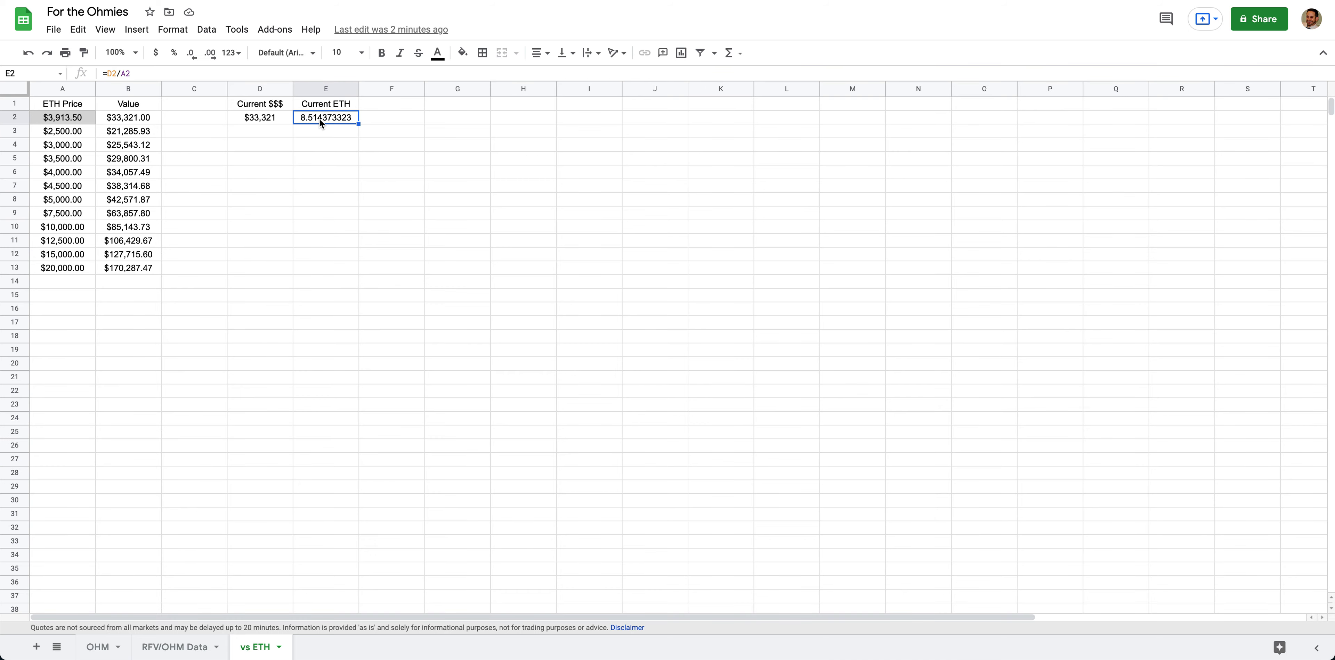
pyautogui.click(257, 121)
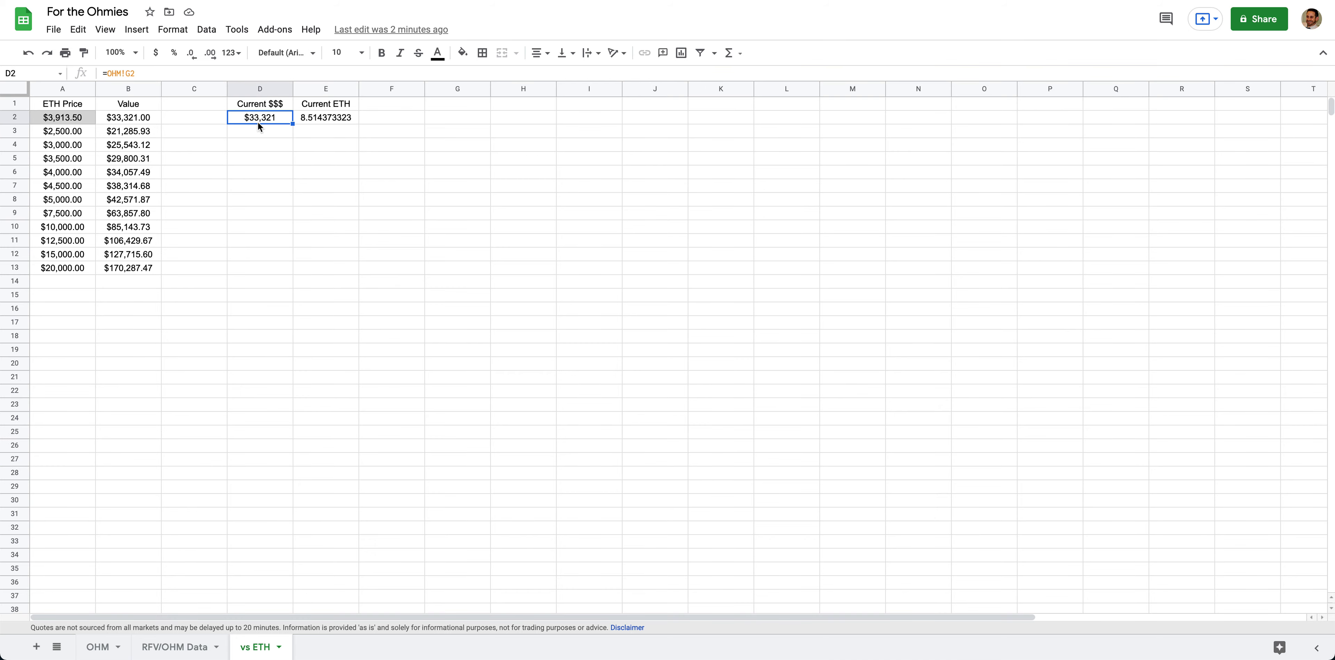
pyautogui.click(71, 270)
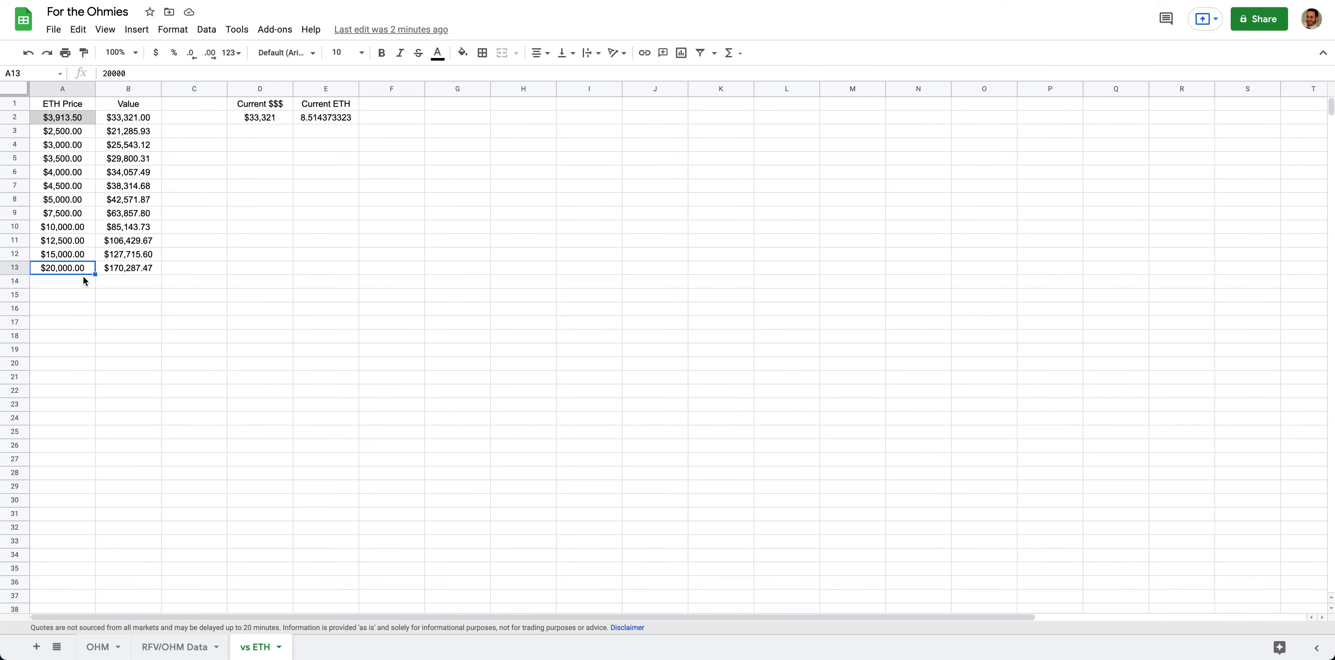
pyautogui.click(126, 270)
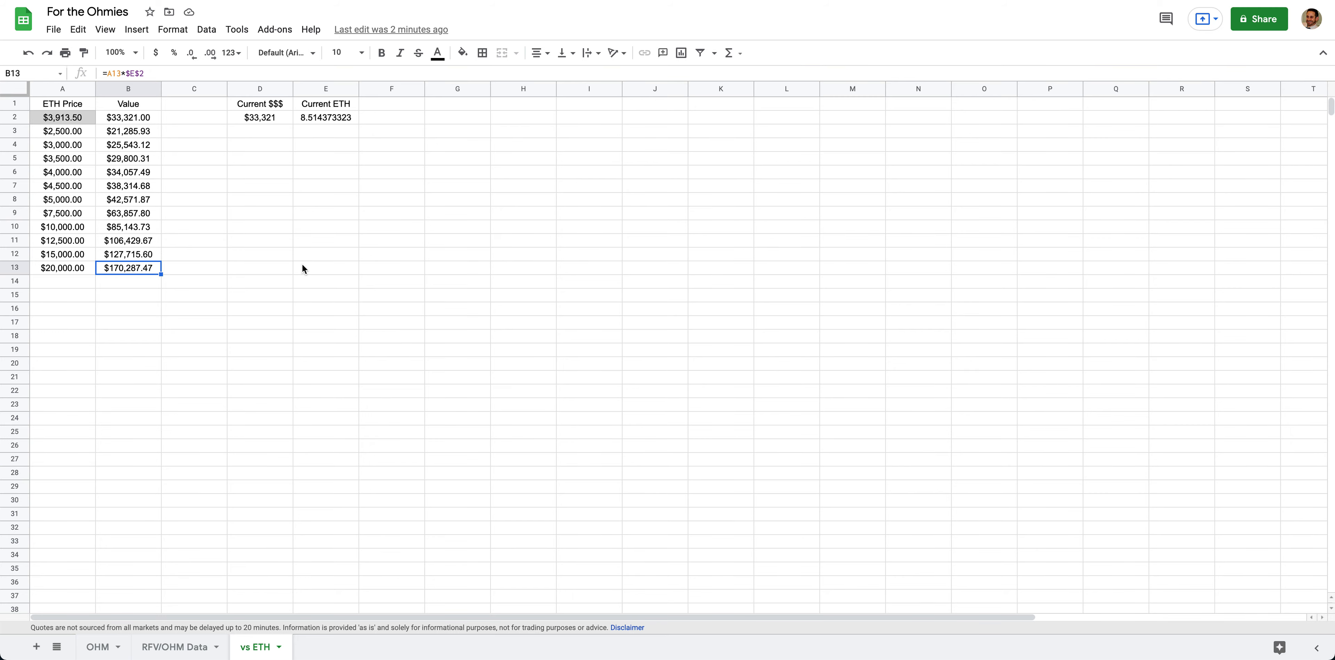
# Review the OHM sheet's purchase log Market Buy of 100.0 OHM at $330
pyautogui.click(97, 647)
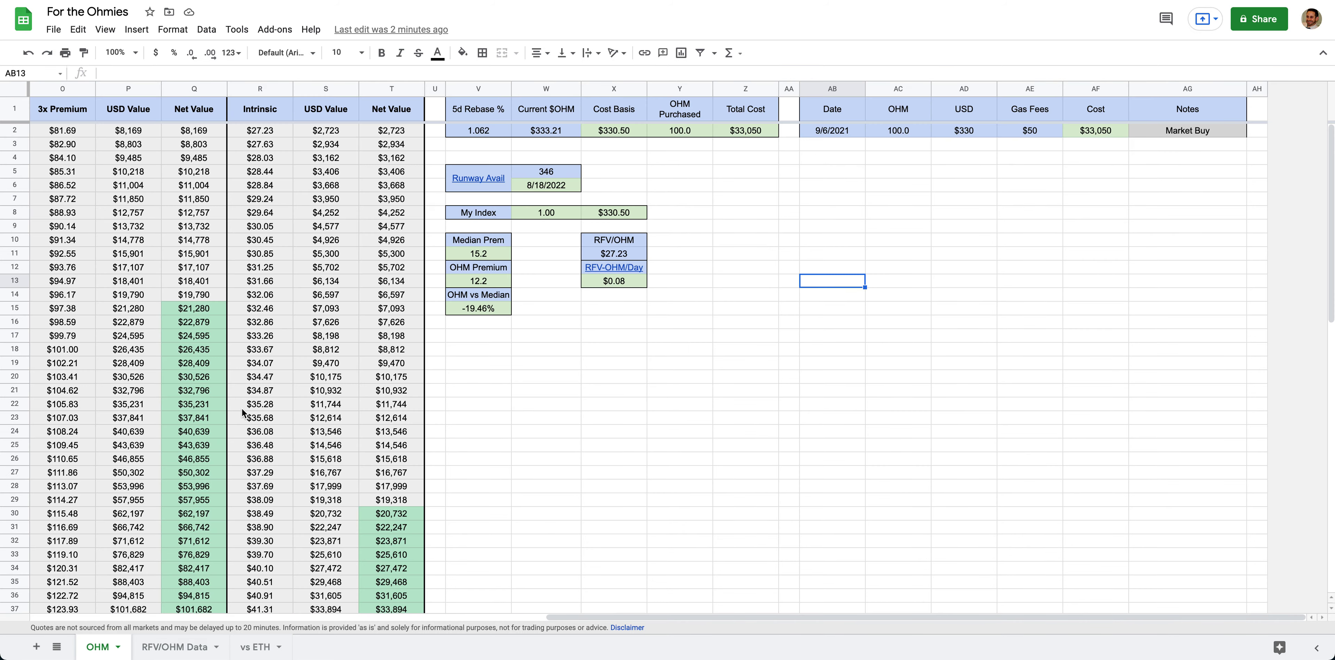
pyautogui.hscroll(-10, 242, 413)
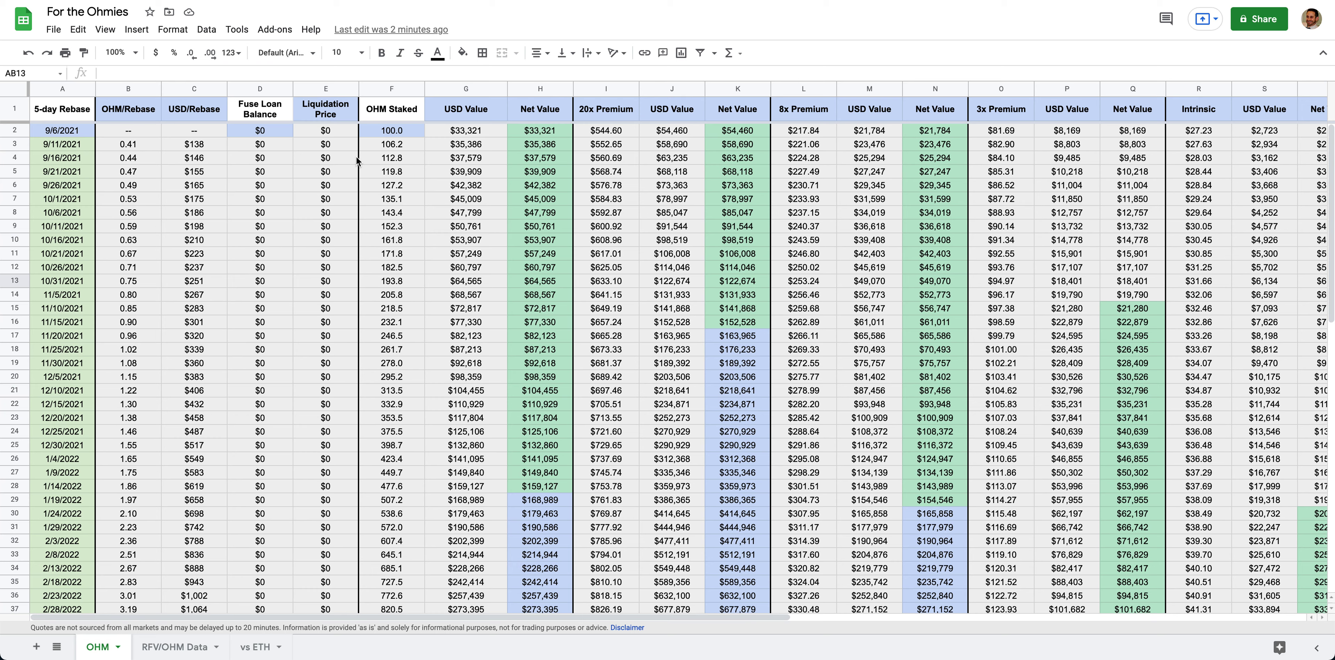
pyautogui.click(388, 131)
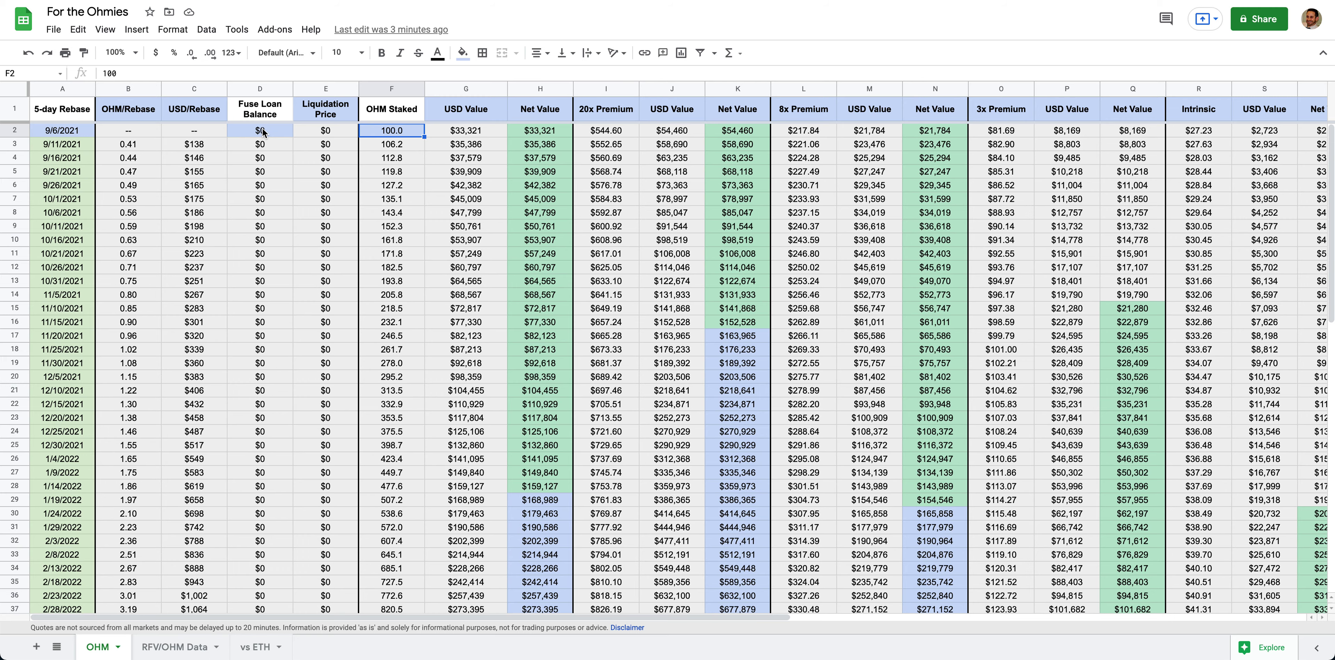
pyautogui.hscroll(10, 263, 132)
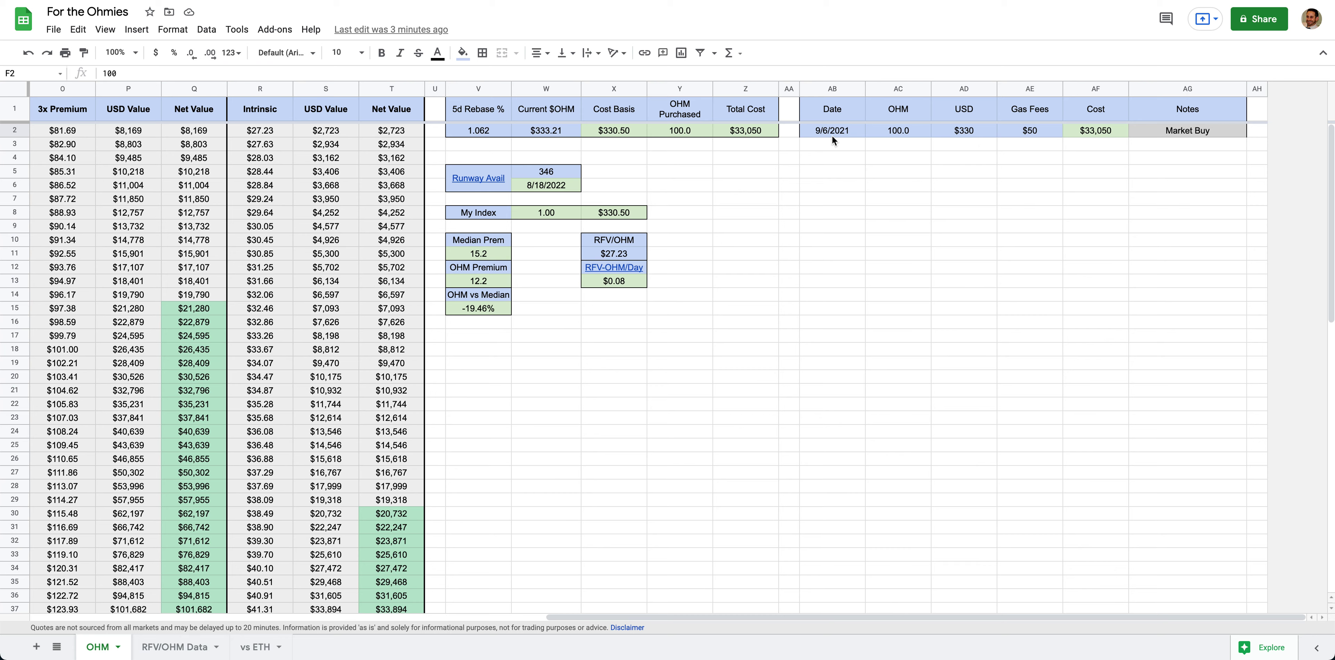
# Duplicate the Market Buy row as a 9/6 entry with 0 OHM and $250 gas fees
pyautogui.moveTo(831, 134); pyautogui.dragTo(1248, 150)
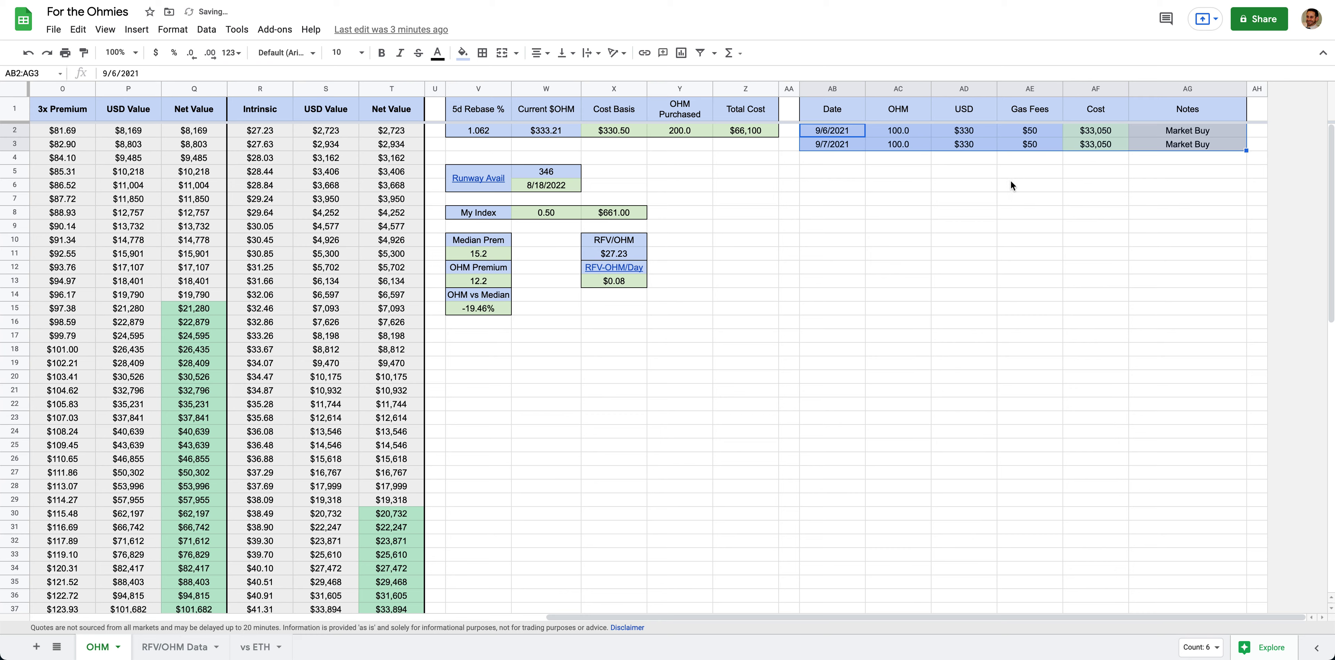
pyautogui.click(838, 145)
pyautogui.write('9/')
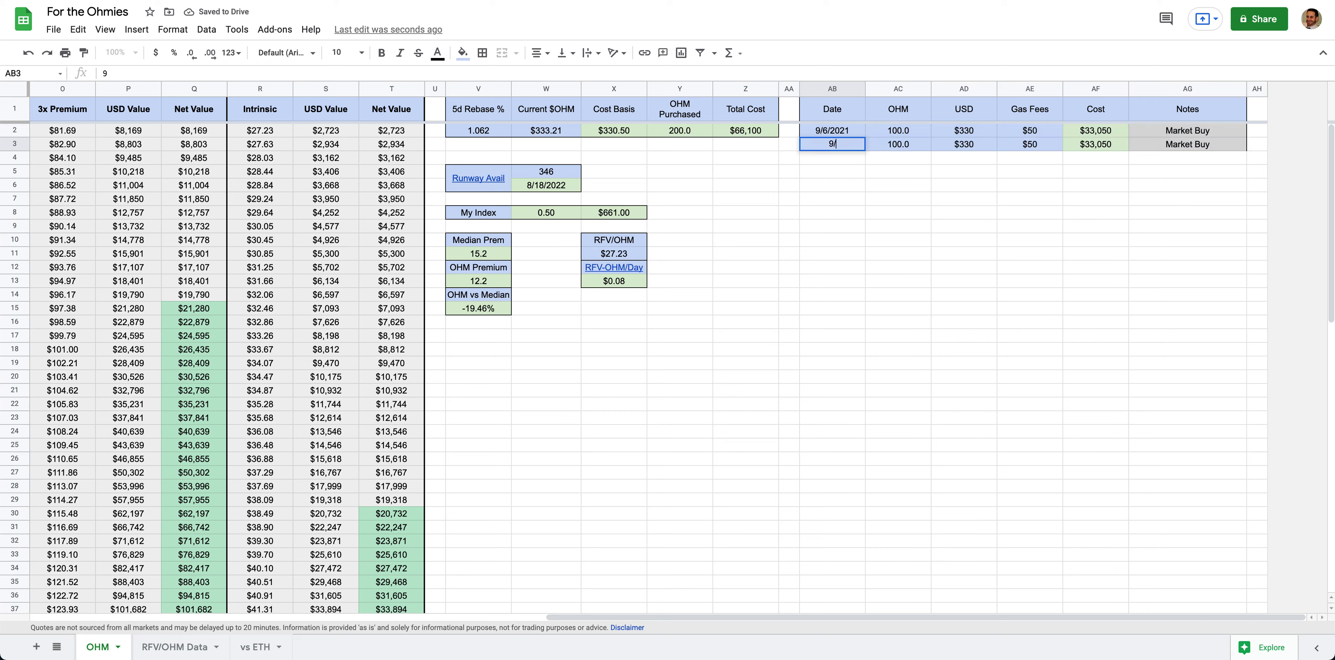
pyautogui.write('6/2021')
pyautogui.press('Tab')
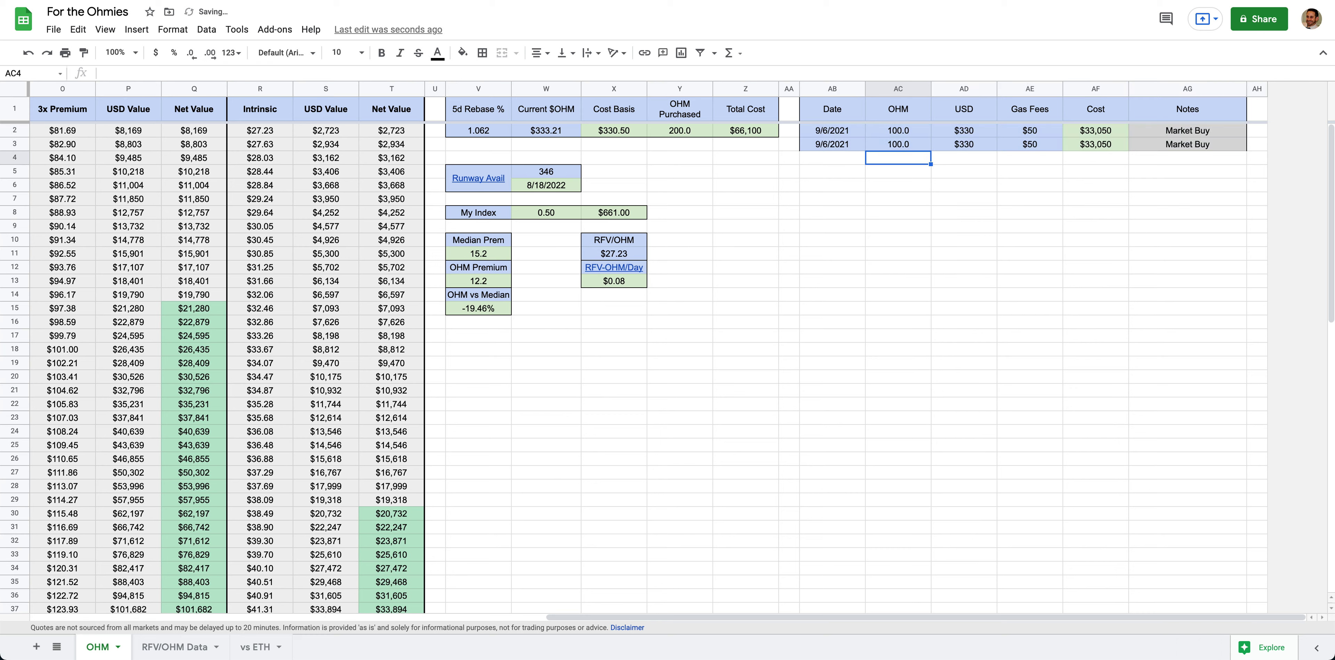
pyautogui.write('0')
pyautogui.press('Tab')
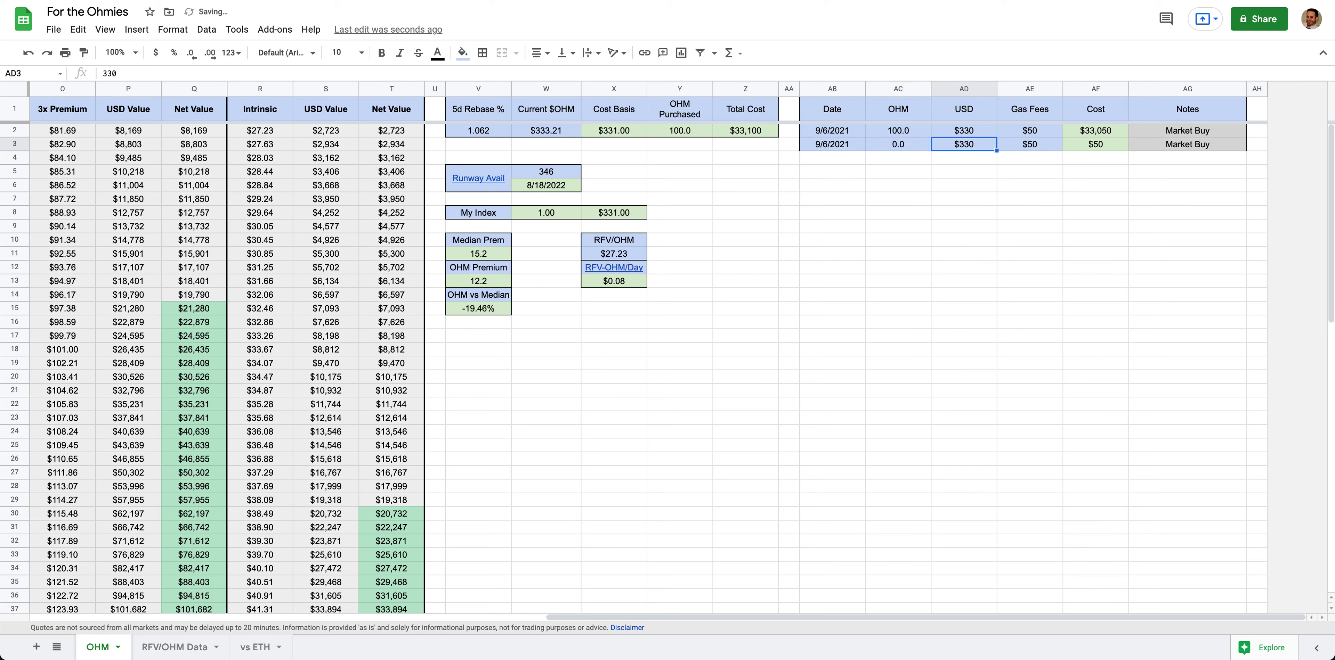
pyautogui.press('Tab')
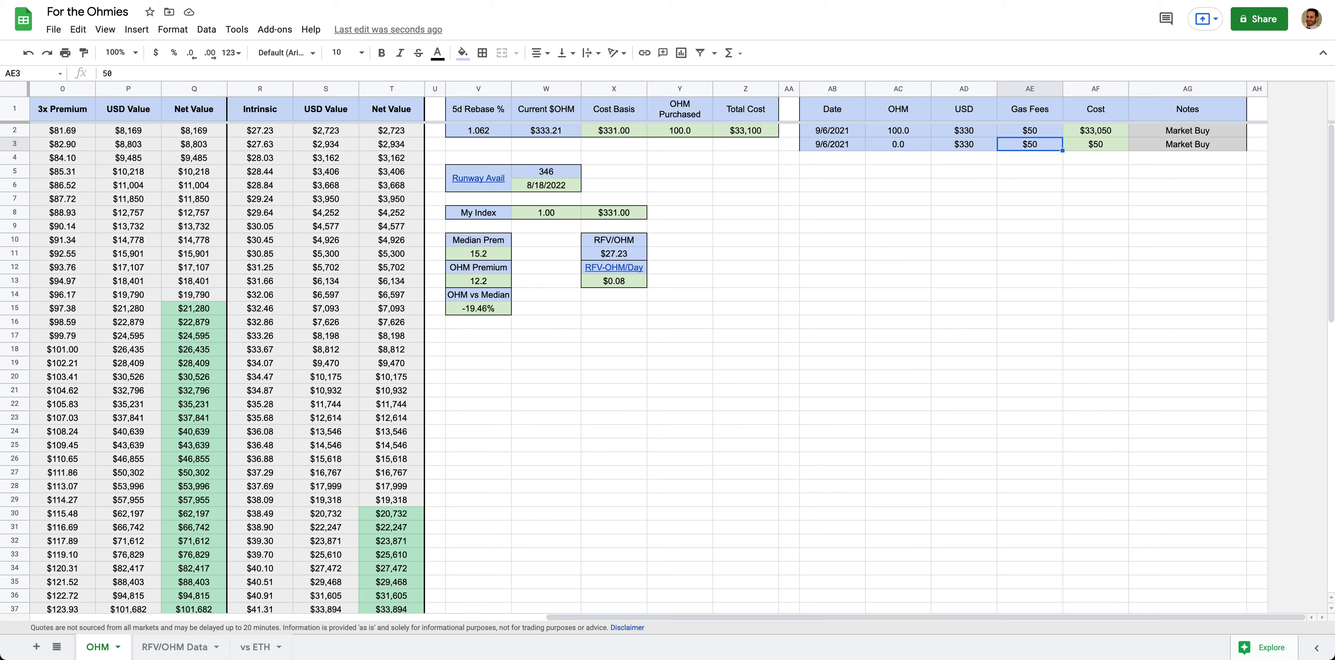
pyautogui.write('250')
pyautogui.press('Return')
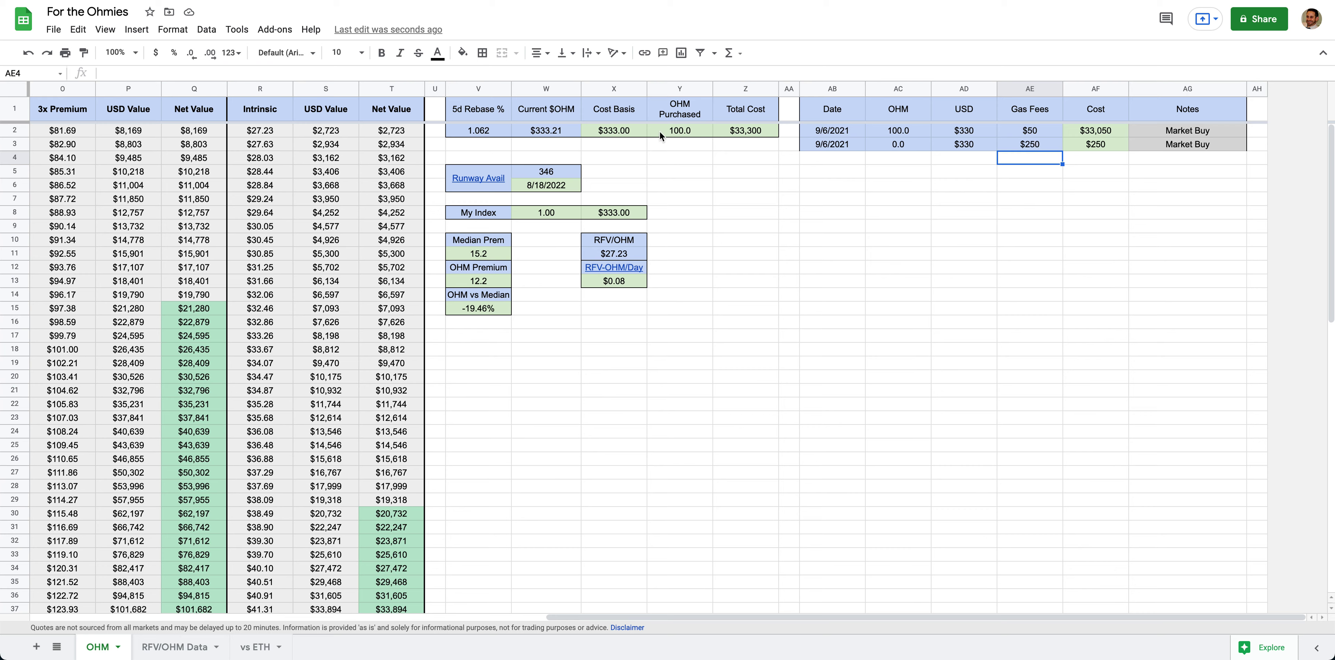
# Note the new row as 'Fuse Pool Gas Fees', bringing the cost basis to $333.00
pyautogui.click(628, 134)
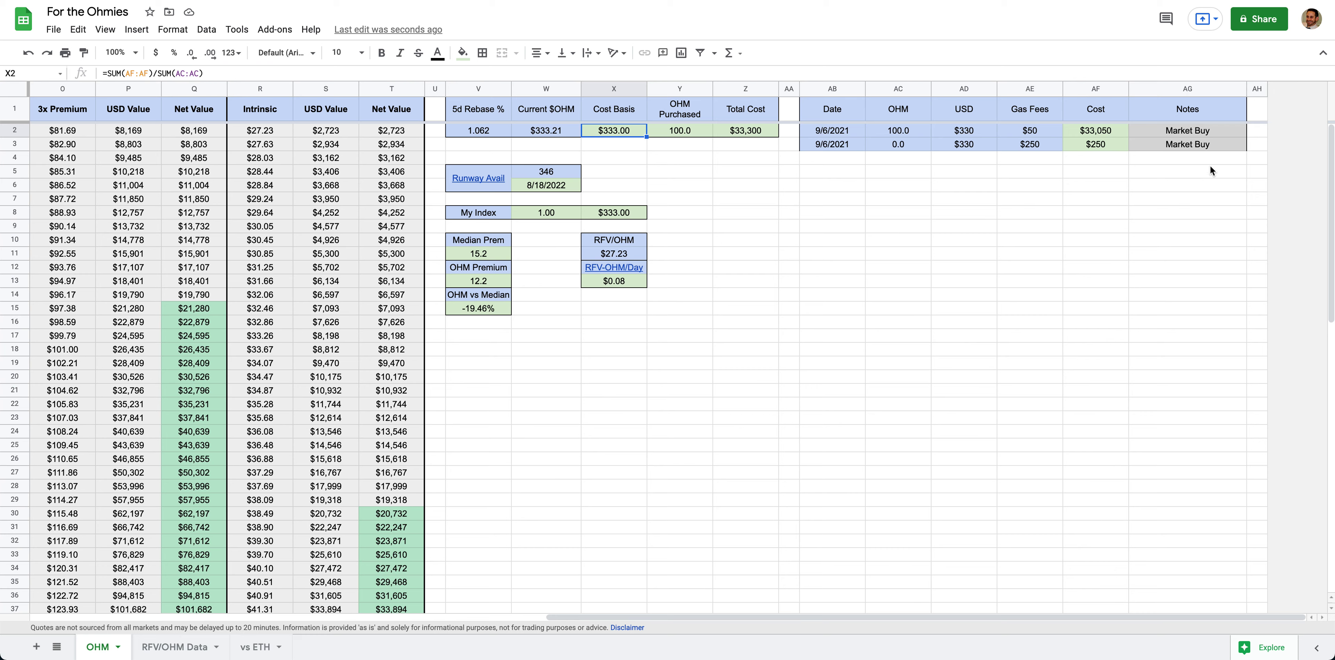
pyautogui.click(1193, 147)
pyautogui.write('Fuse ')
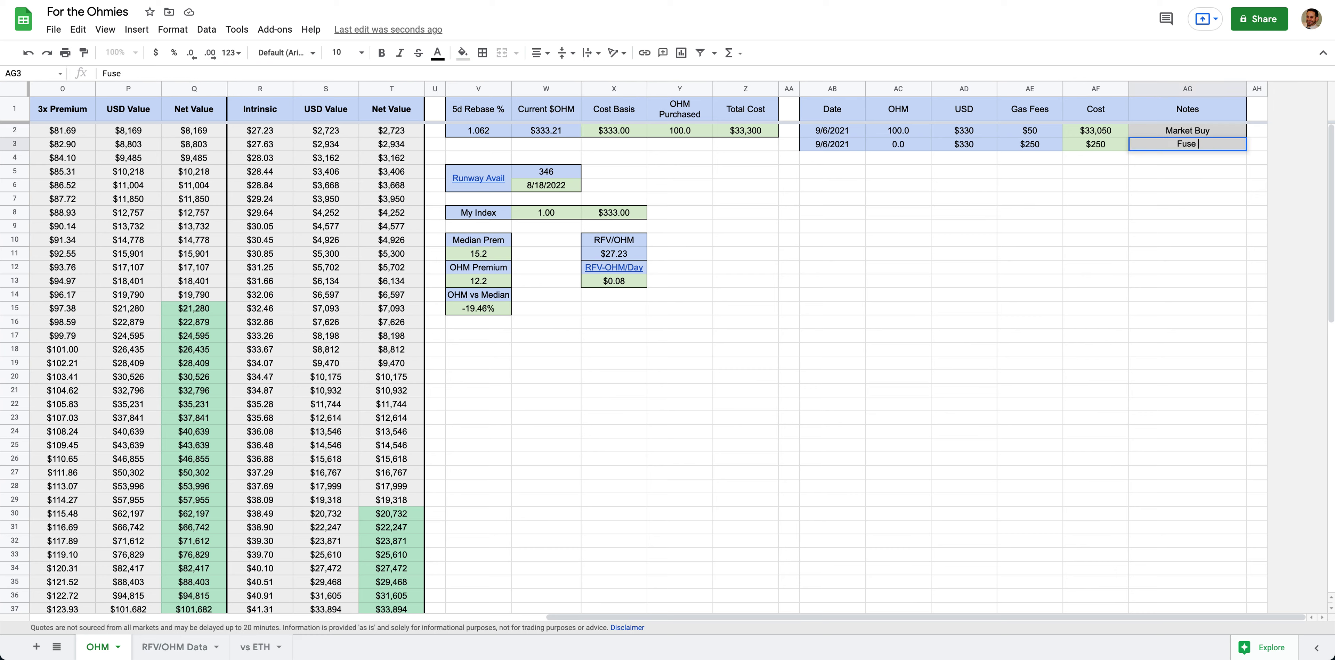
pyautogui.write('Pool Gas Fees')
pyautogui.press('Return')
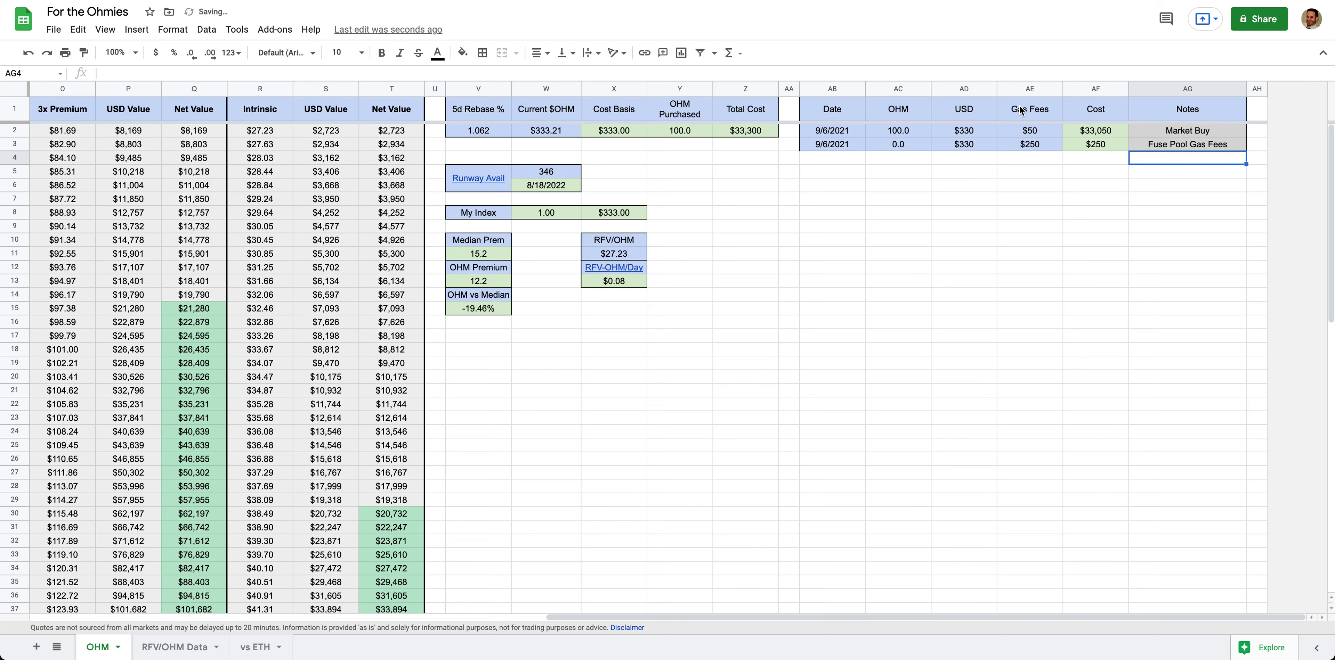
pyautogui.hscroll(-10, 911, 255)
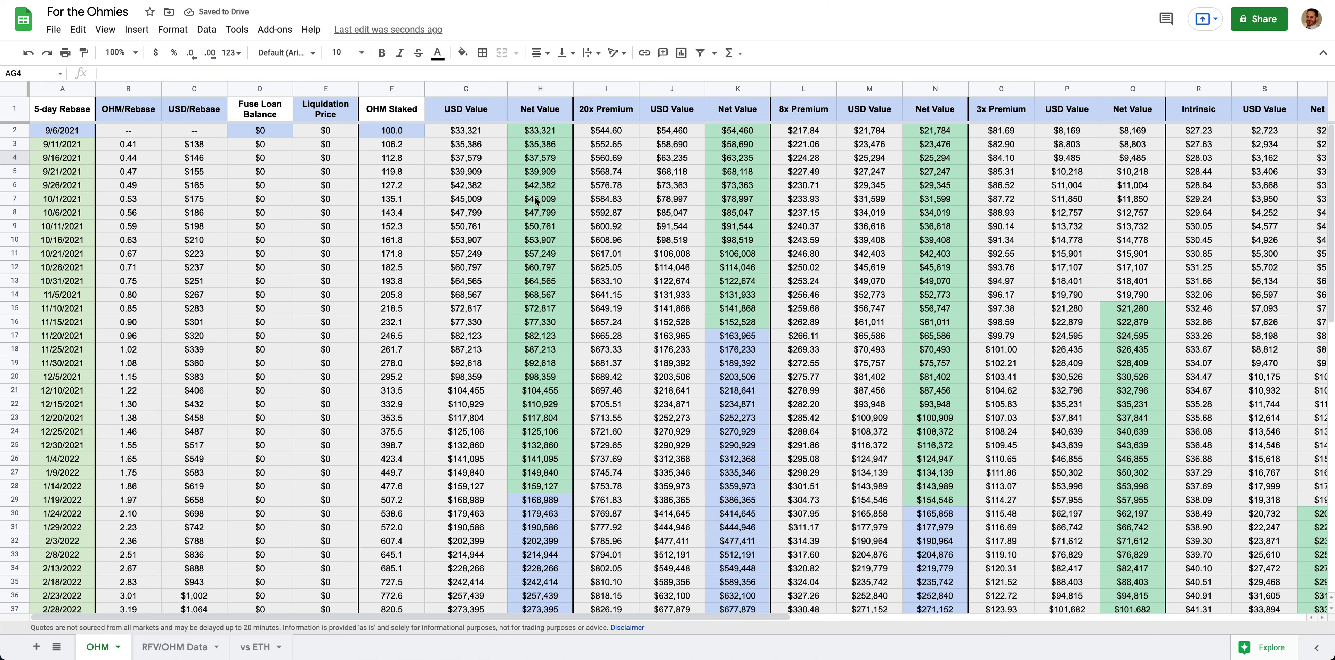
# Check the OHM Staked and USD Value formulas, then trial a D11 loan formula of USD Value ×0.76 and cancel it
pyautogui.click(404, 131)
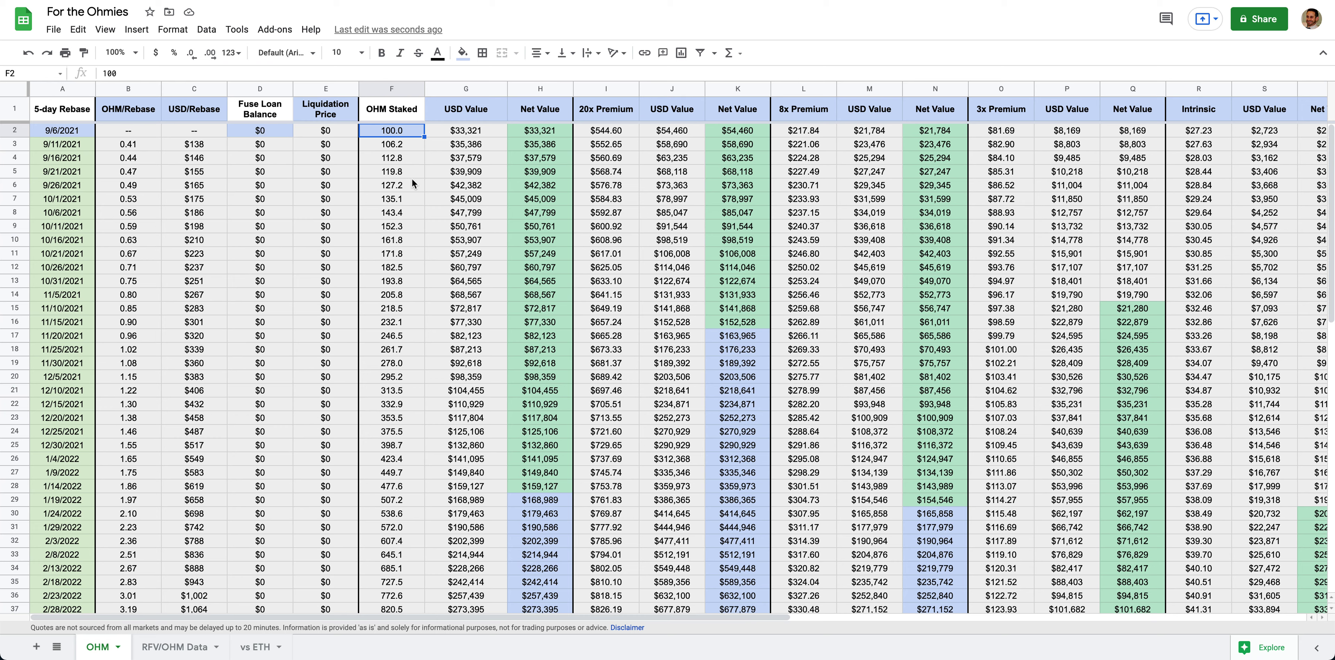
pyautogui.click(466, 136)
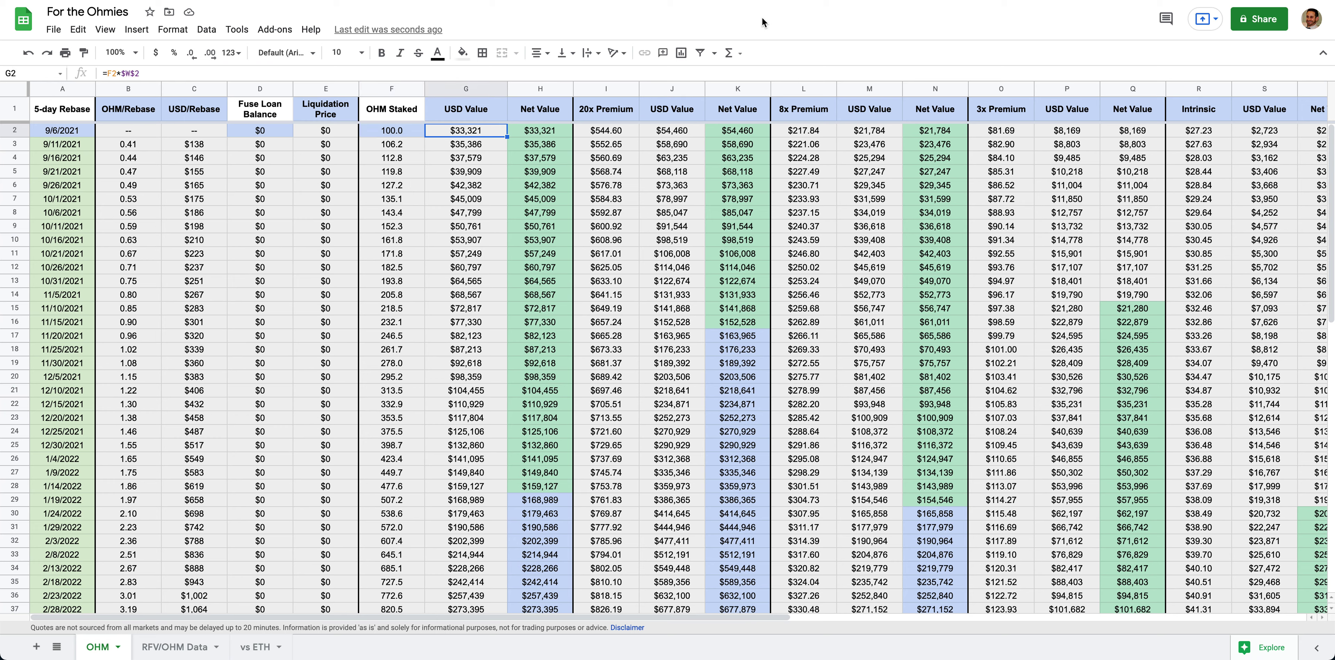
pyautogui.click(267, 255)
pyautogui.write('=')
pyautogui.click(465, 132)
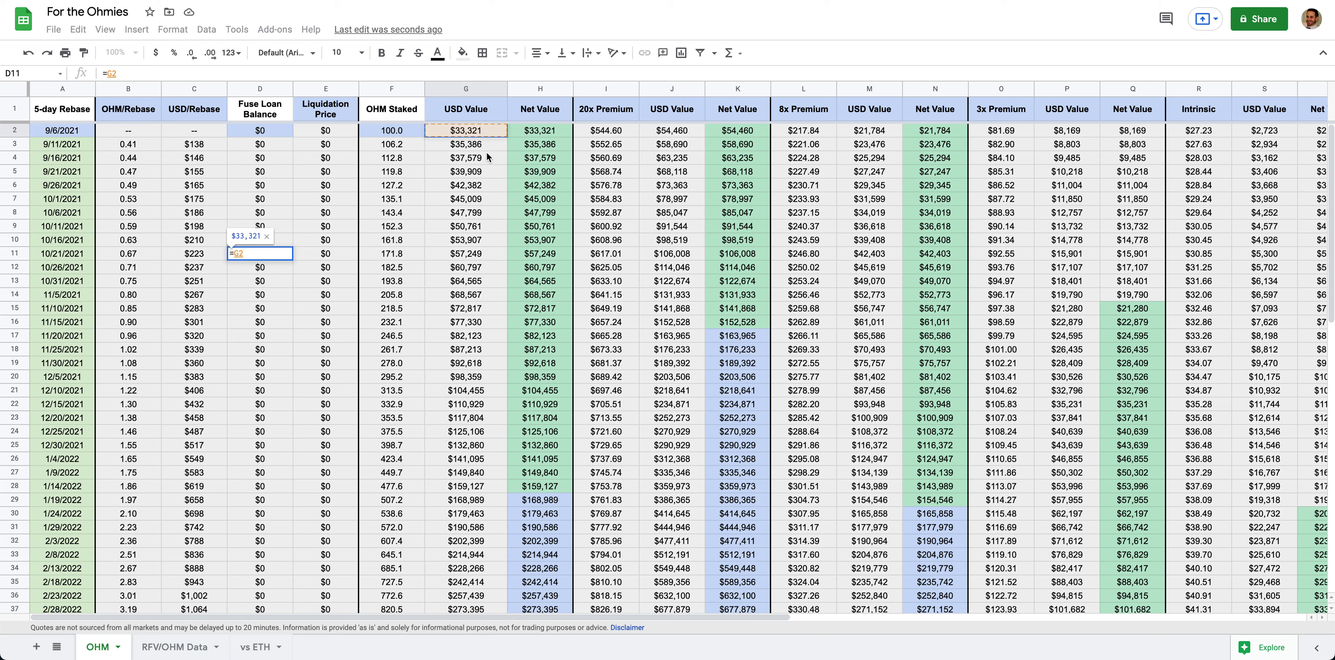
pyautogui.write('*.76')
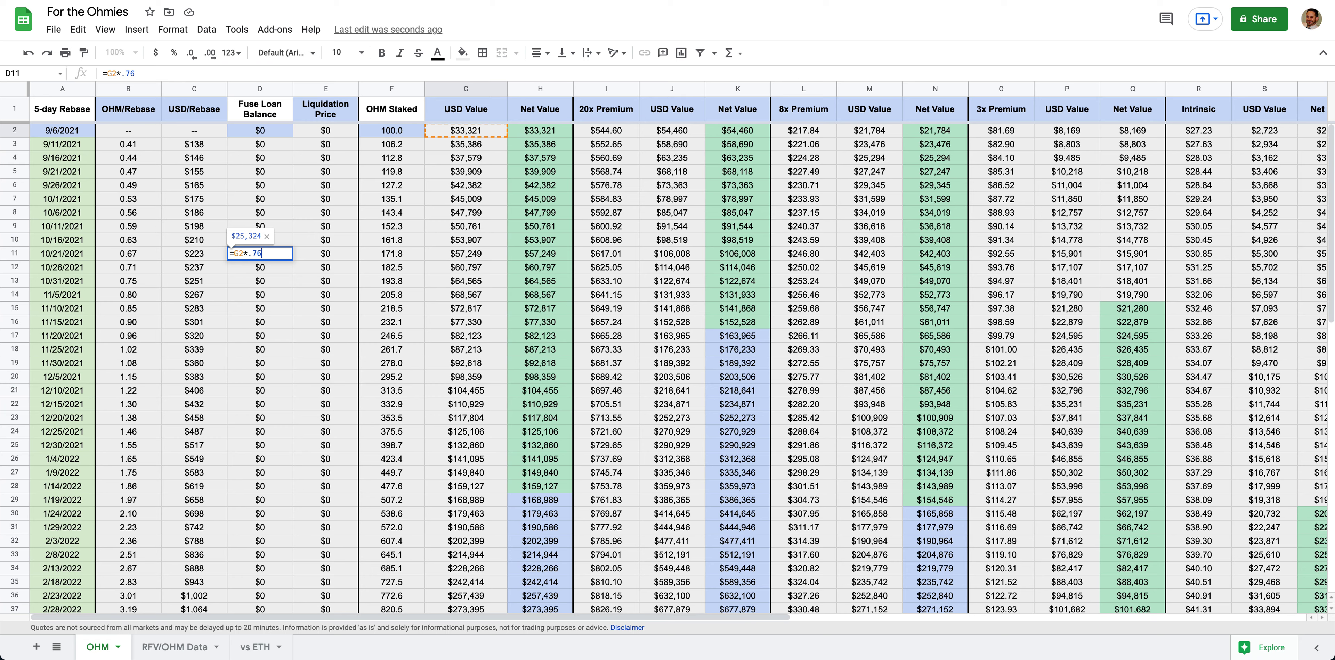
pyautogui.press('Escape')
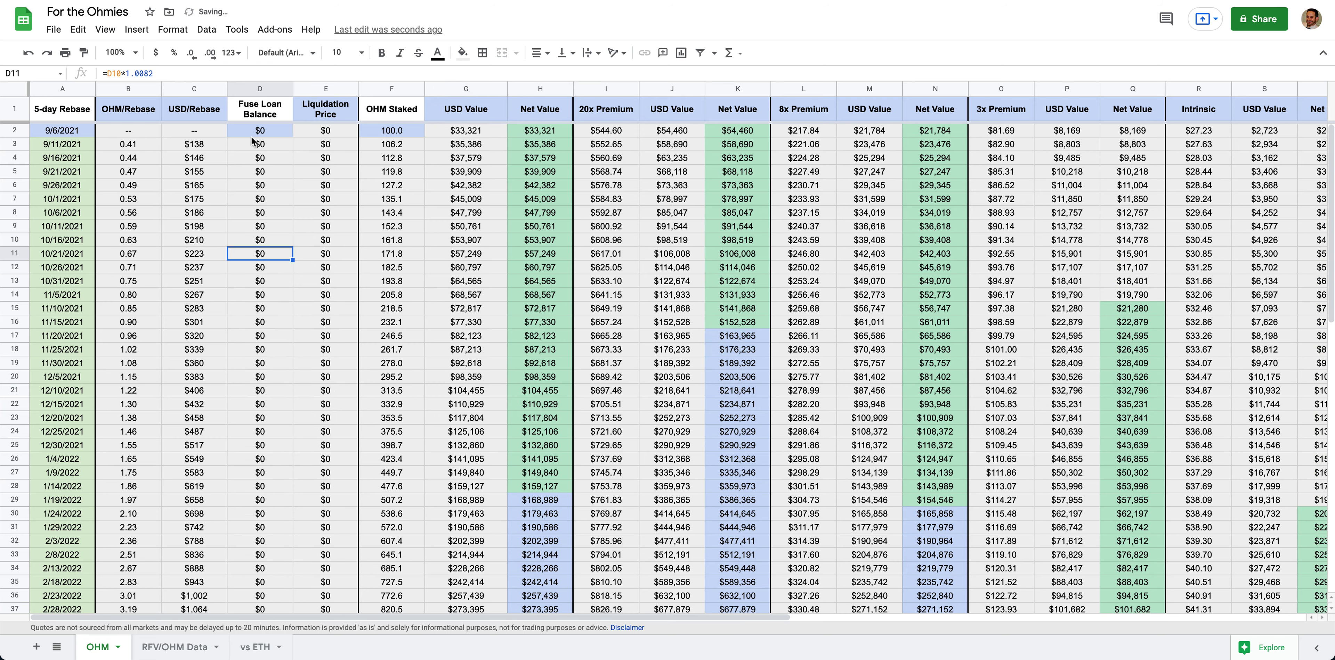
# Set the starting Fuse Loan Balance in D2 to 10000
pyautogui.click(252, 135)
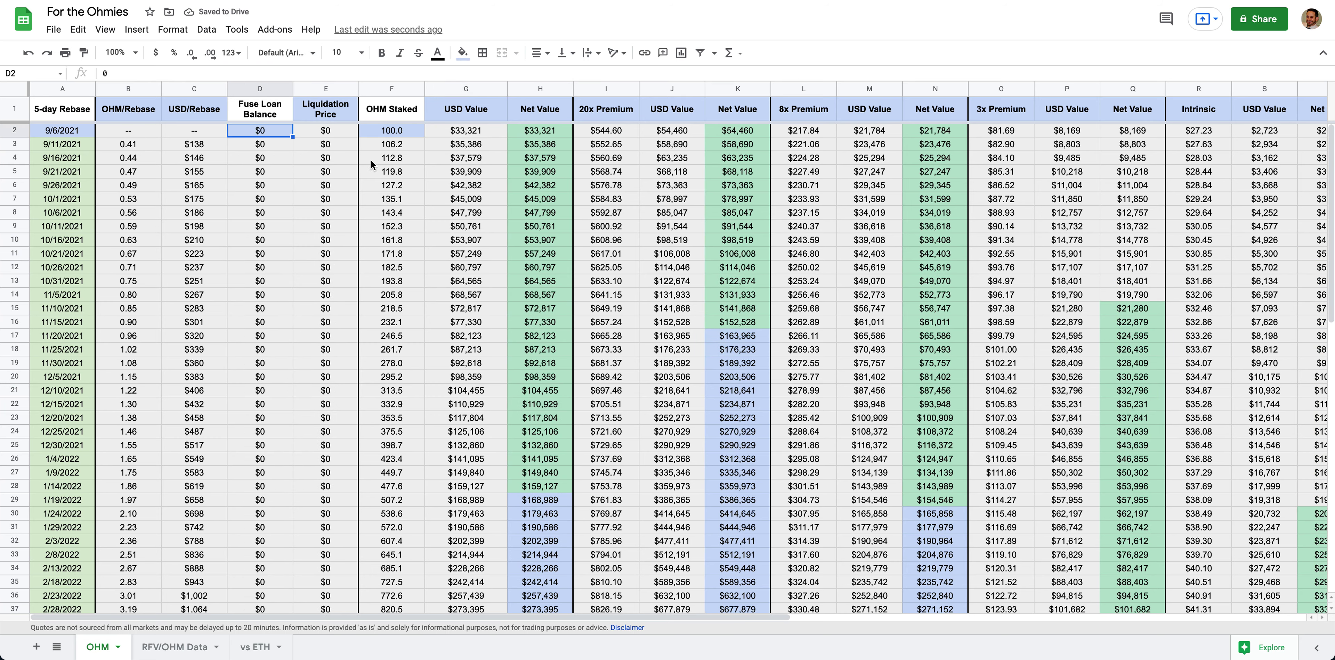
pyautogui.write('10000')
pyautogui.press('Return')
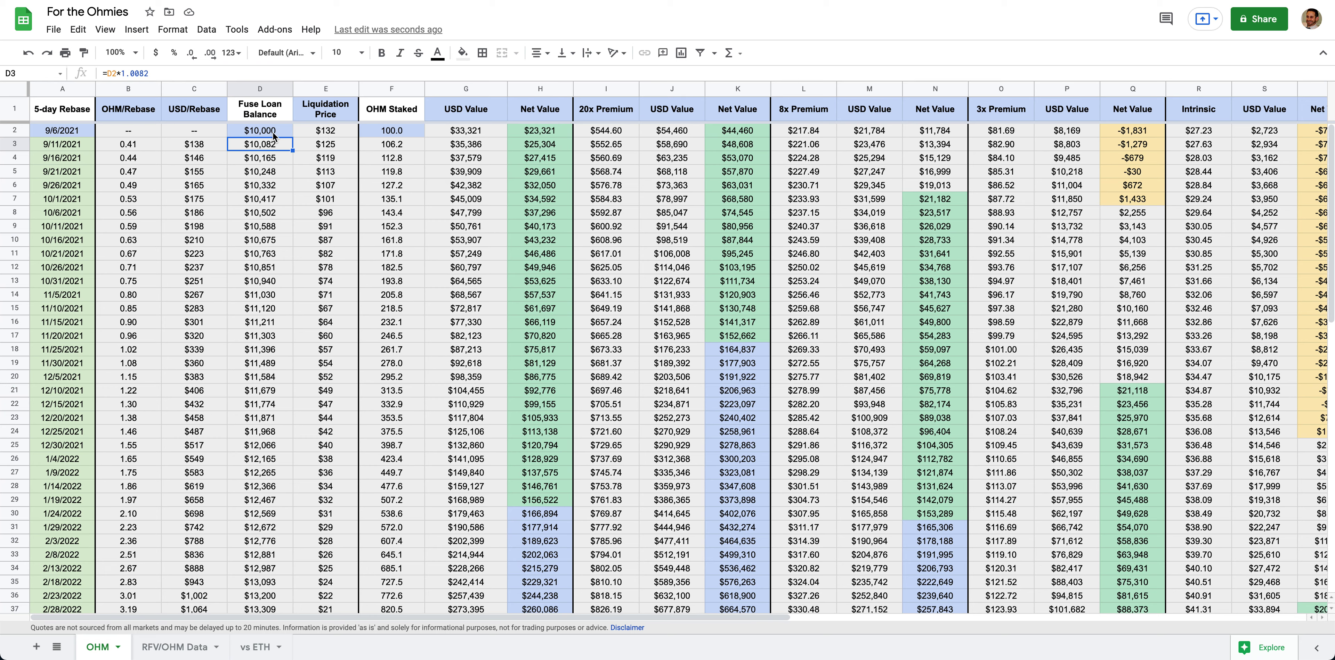
# Try a D6 loan balance formula of =D2/333, then back it out
pyautogui.click(260, 185)
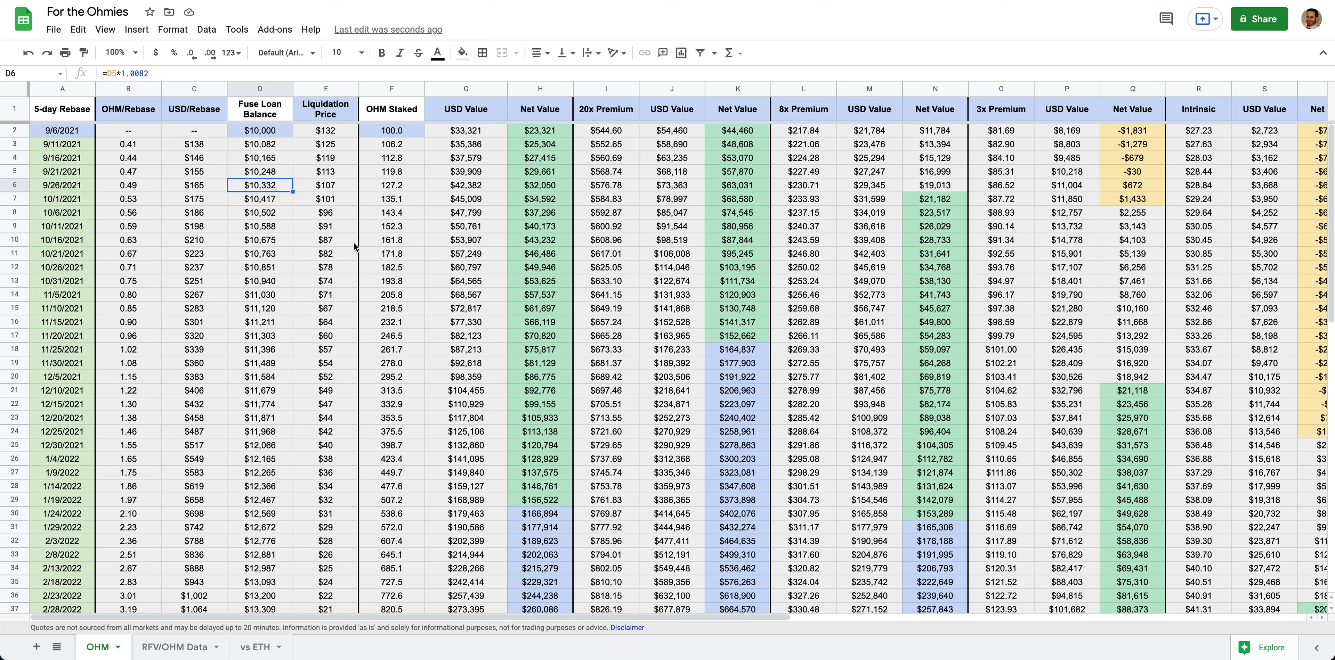
pyautogui.press('Return')
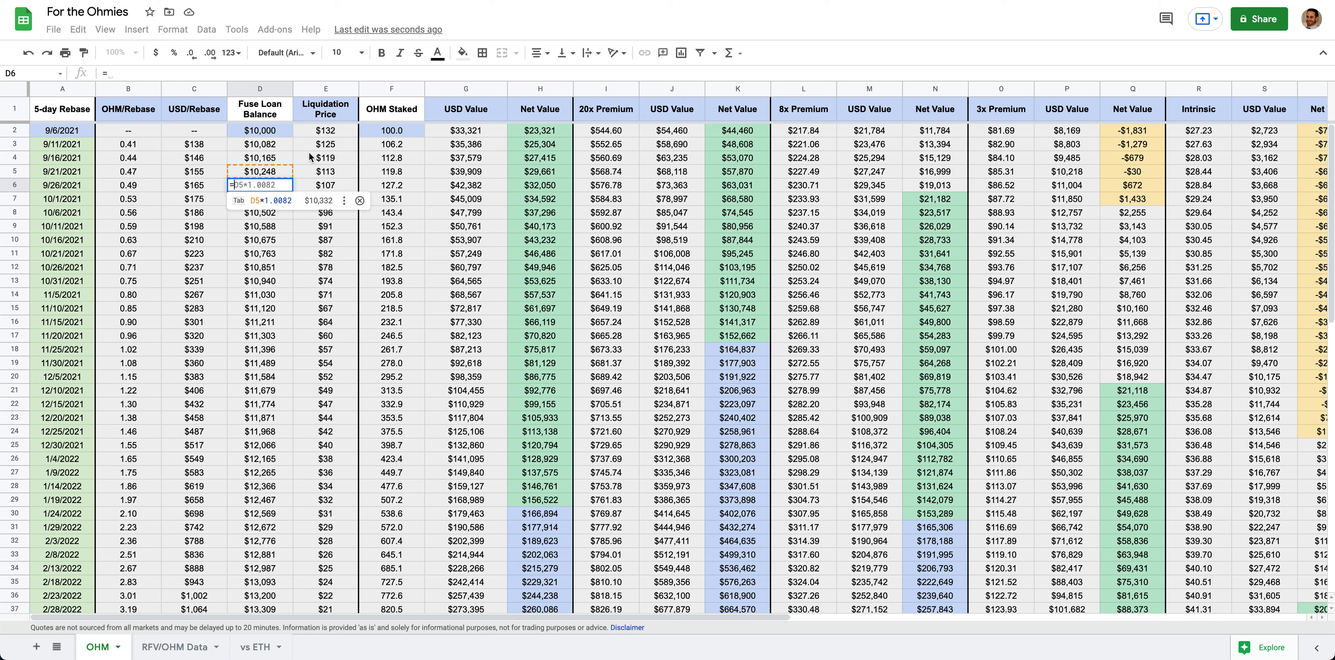
pyautogui.click(259, 131)
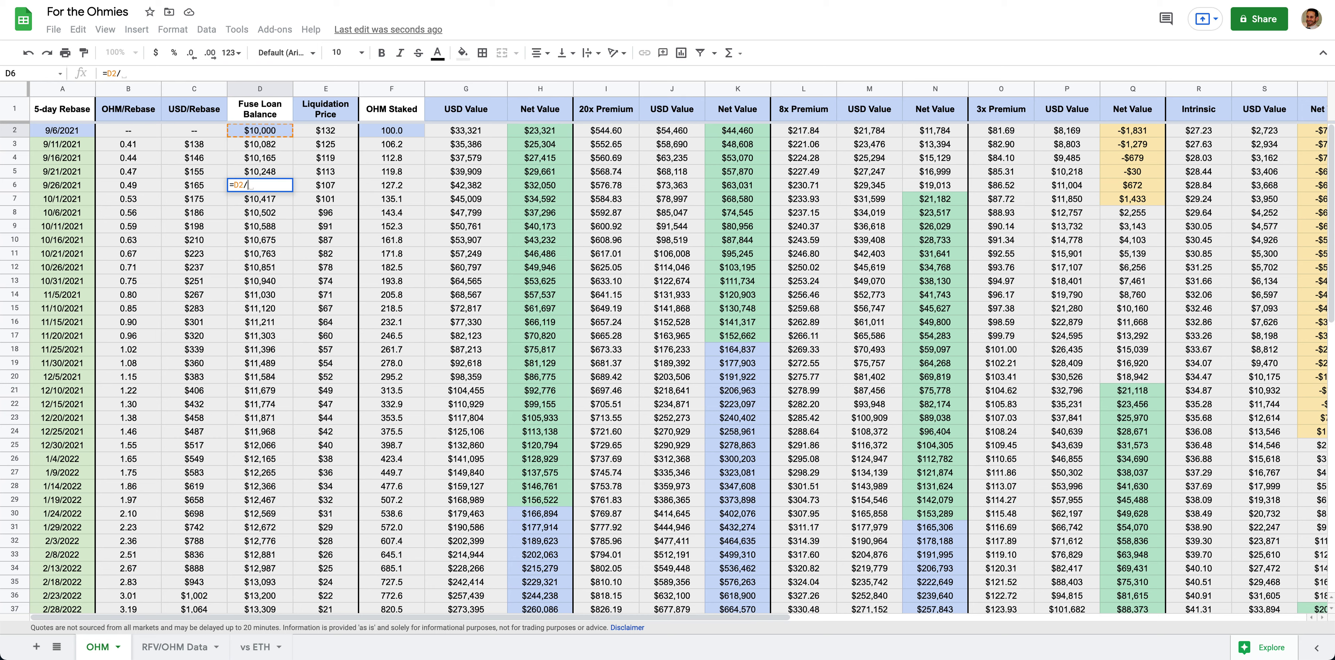
pyautogui.write('/333')
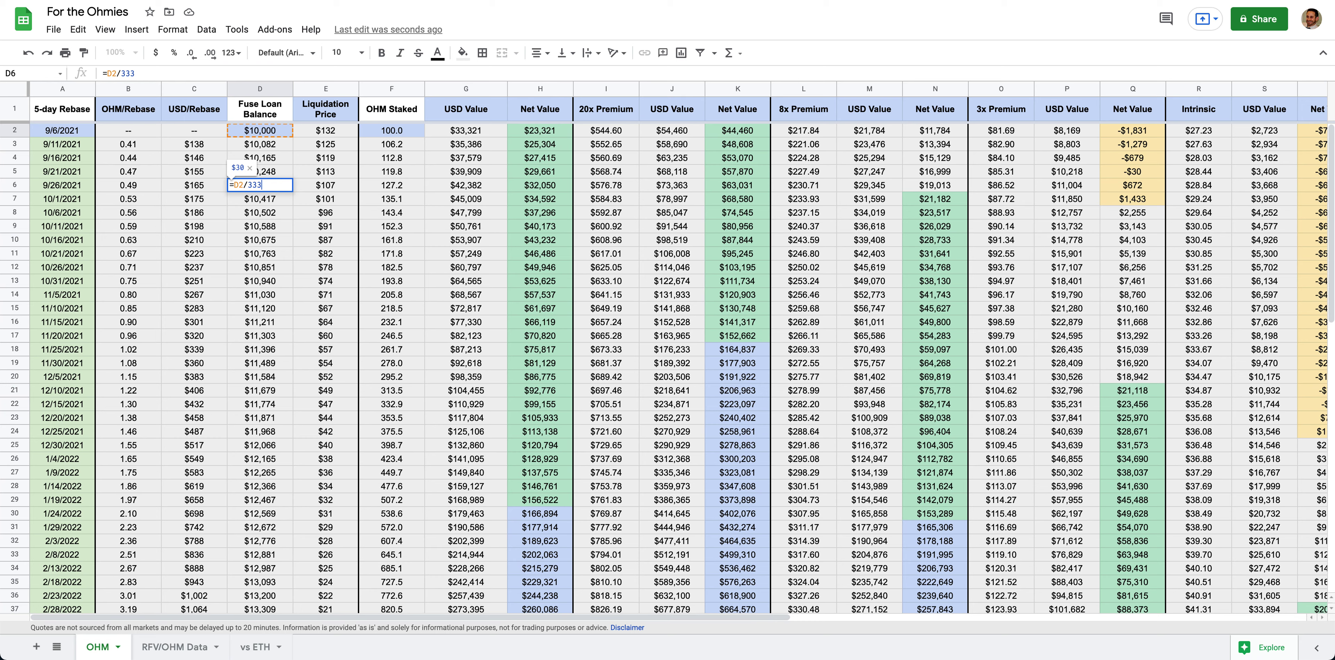
pyautogui.press('Return')
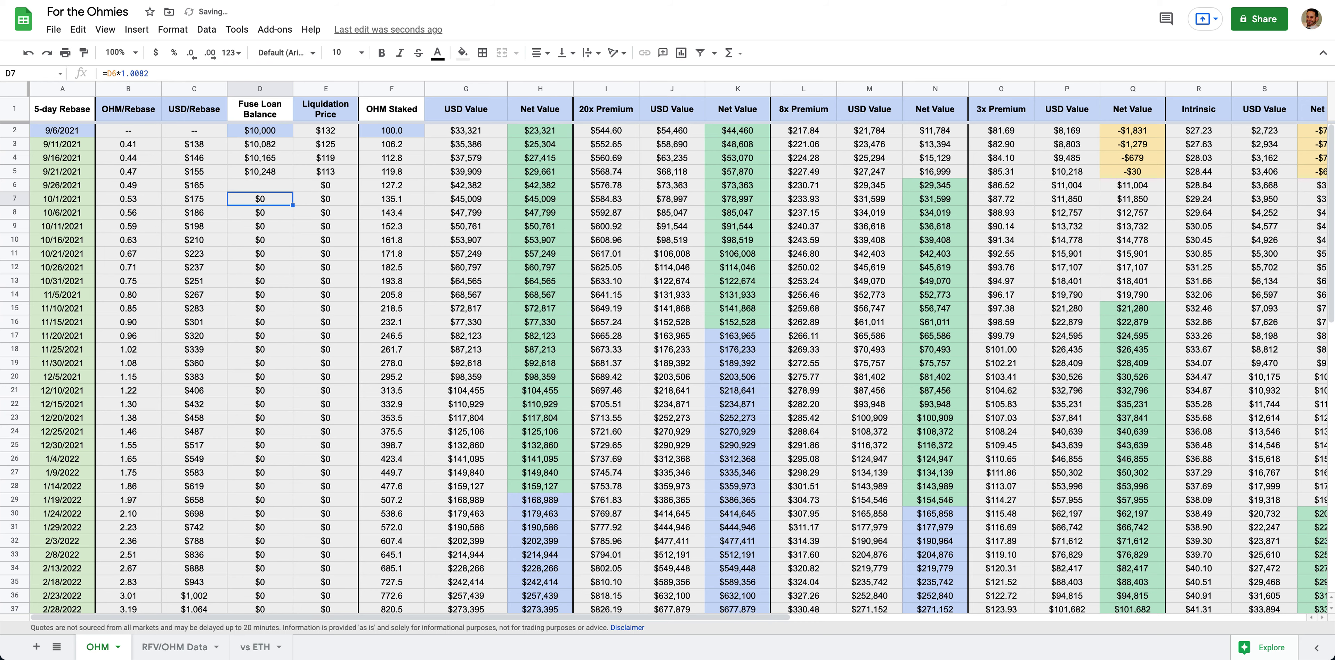
pyautogui.press('Up')
# Set the starting OHM Staked in F2 to 130
pyautogui.press('Right')
pyautogui.press('Up')
pyautogui.press('Up')
pyautogui.press('Right')
pyautogui.press('Right')
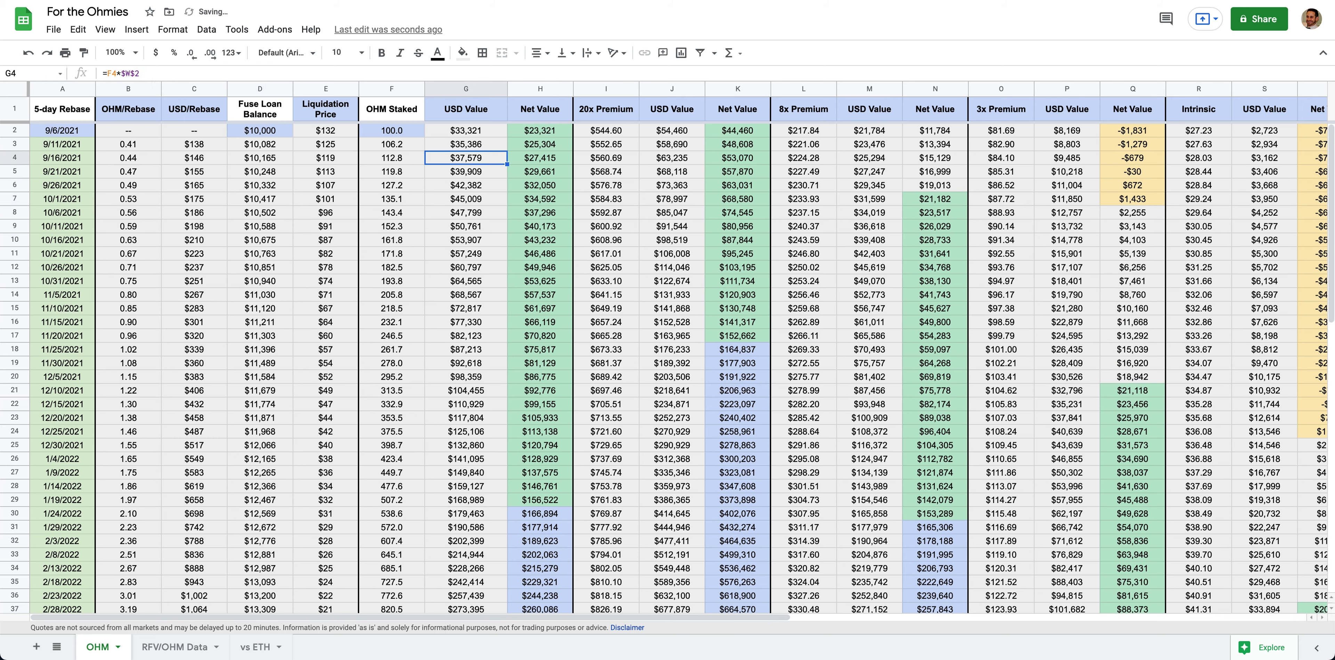
pyautogui.press('Up')
pyautogui.press('Left')
pyautogui.press('Up')
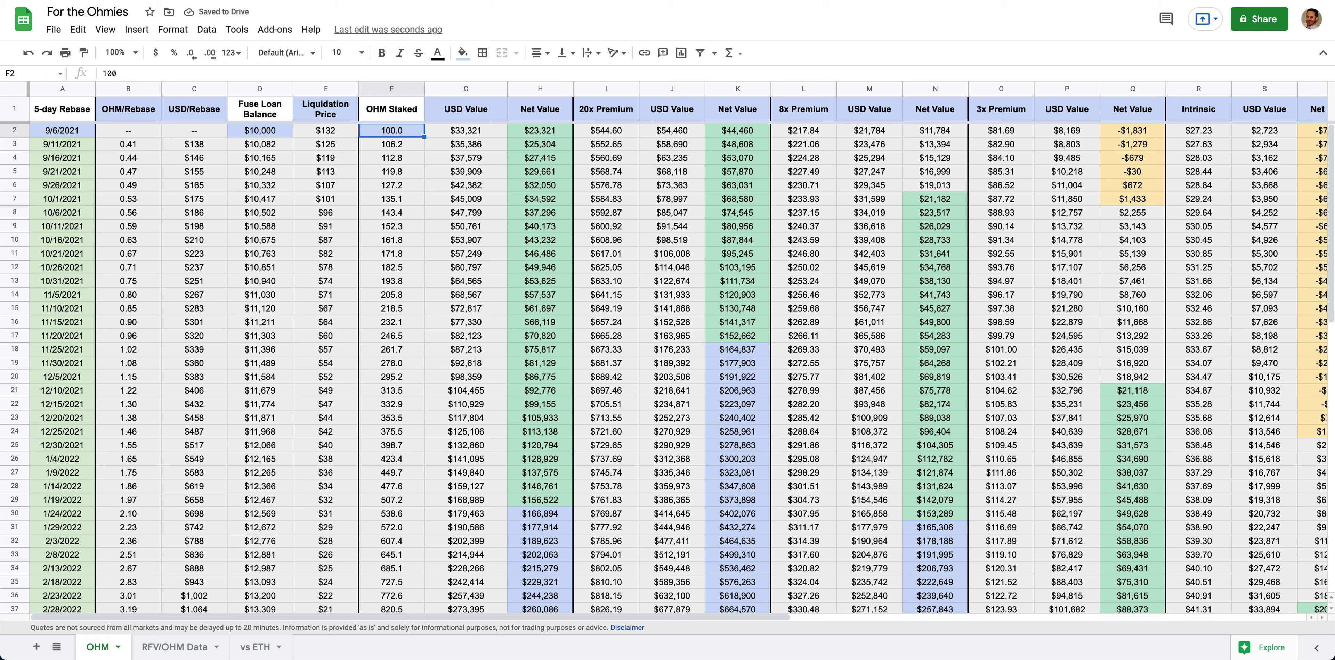
pyautogui.press('Left')
pyautogui.press('Left')
pyautogui.press('Left')
pyautogui.press('Right')
pyautogui.press('Right')
pyautogui.press('Right')
pyautogui.write('130')
pyautogui.press('Return')
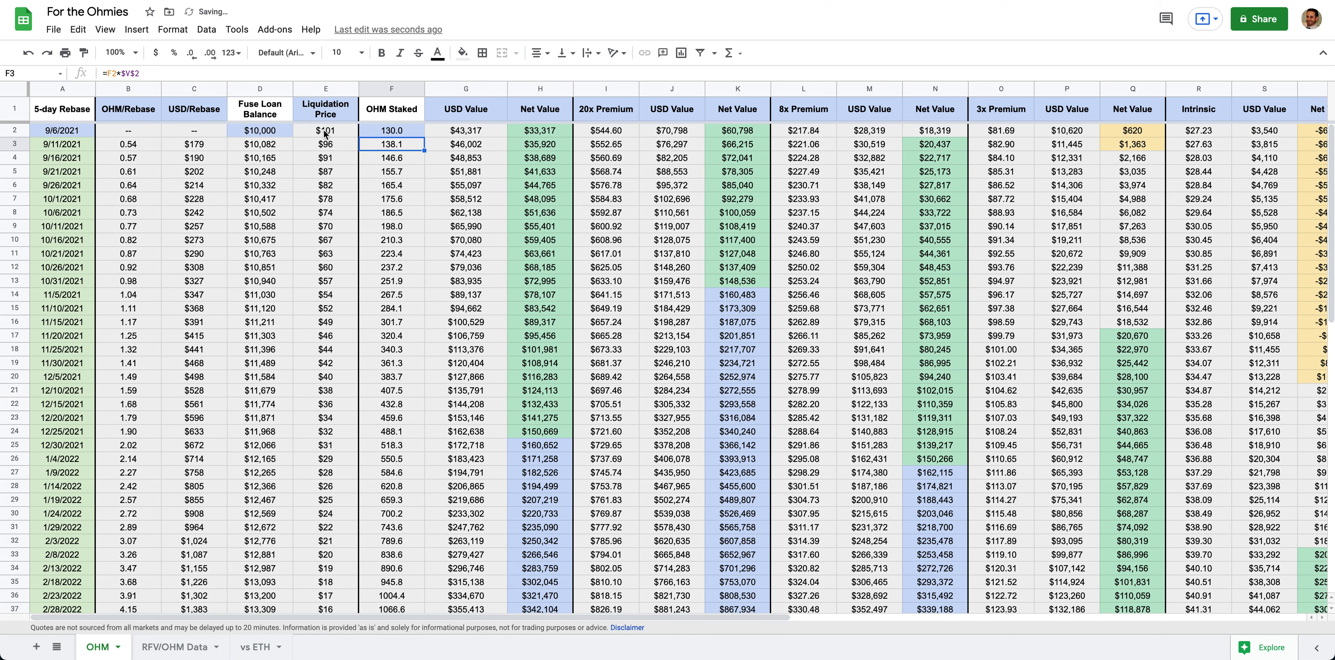
# Review the E2 liquidation price formula and the D2 starting loan balance
pyautogui.click(325, 132)
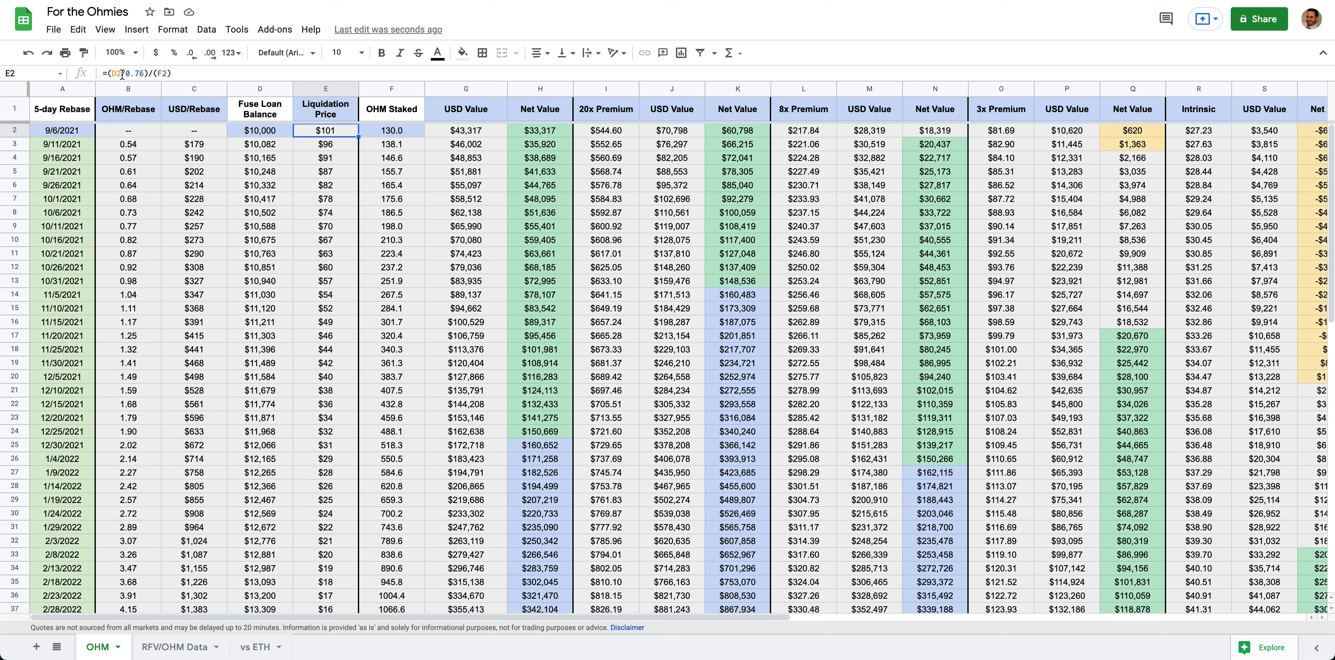
pyautogui.click(249, 136)
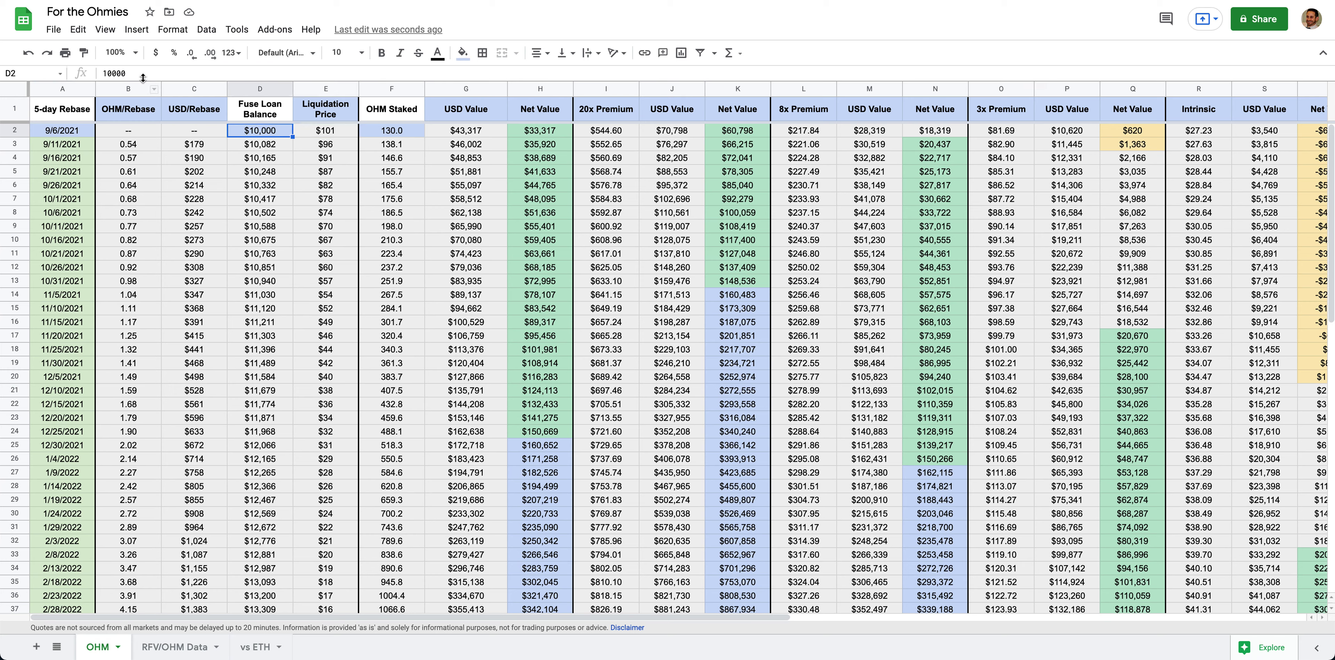
pyautogui.click(352, 135)
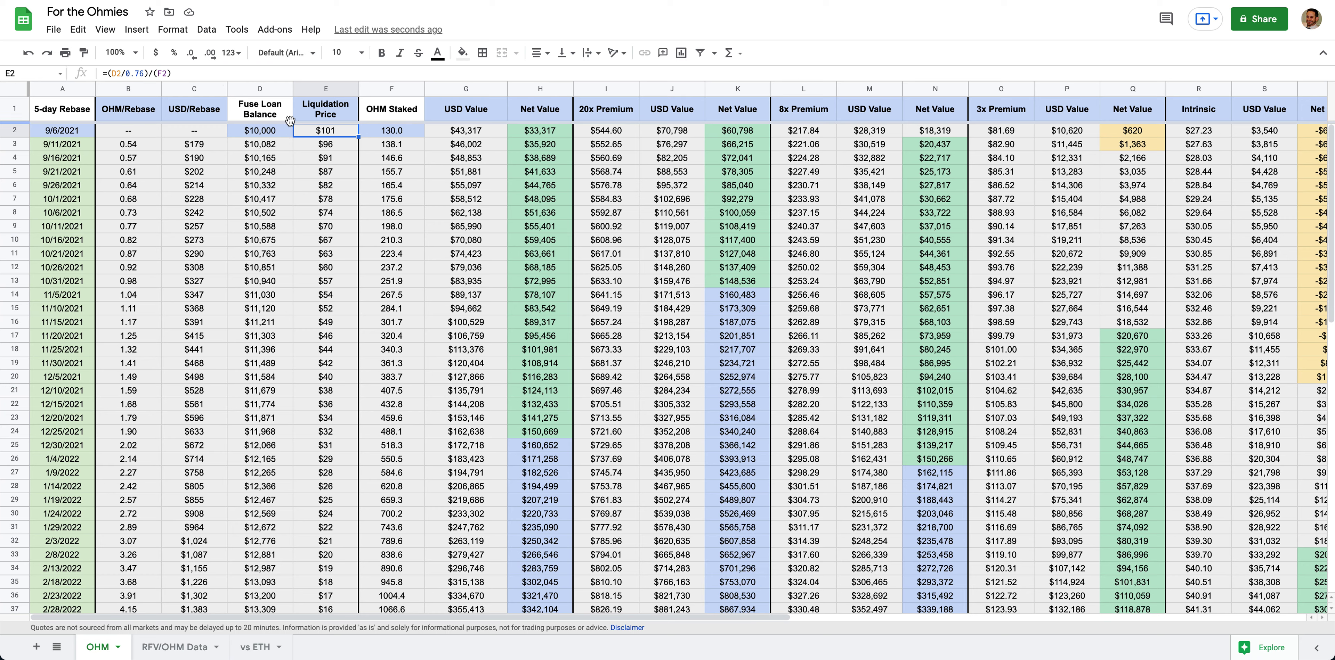
# Reset the starting OHM Staked in F2 to 100
pyautogui.click(389, 131)
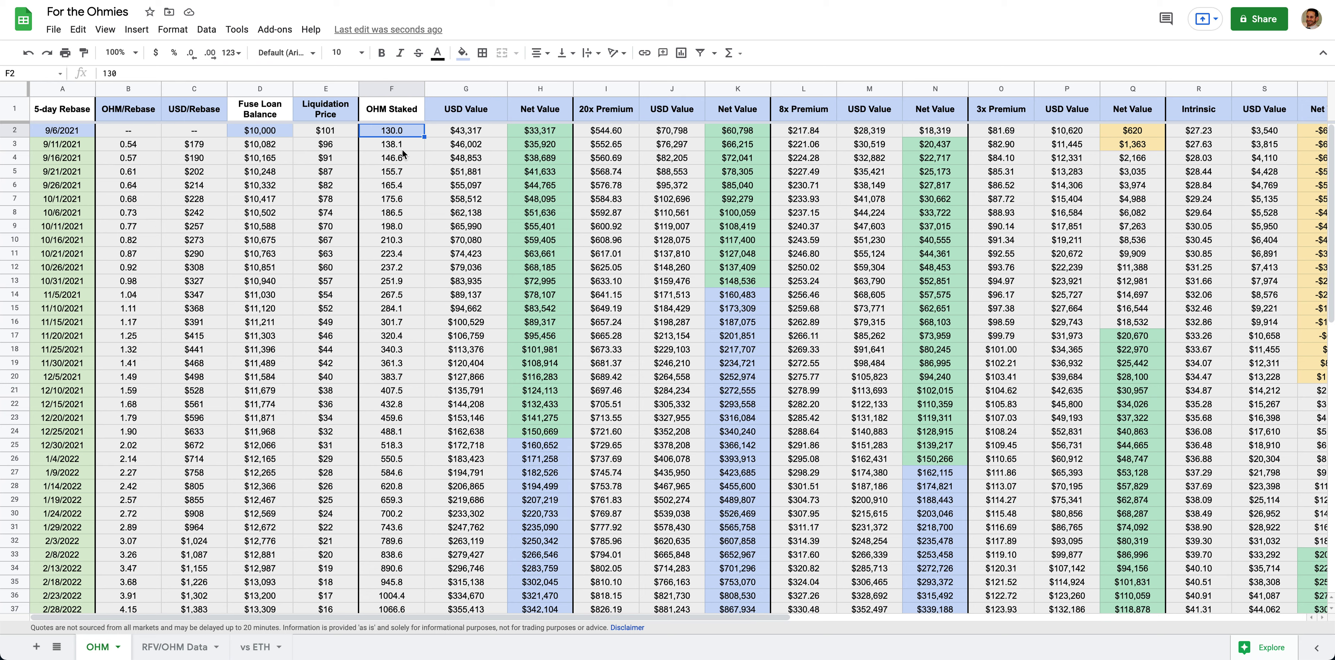
pyautogui.write('100')
pyautogui.press('Return')
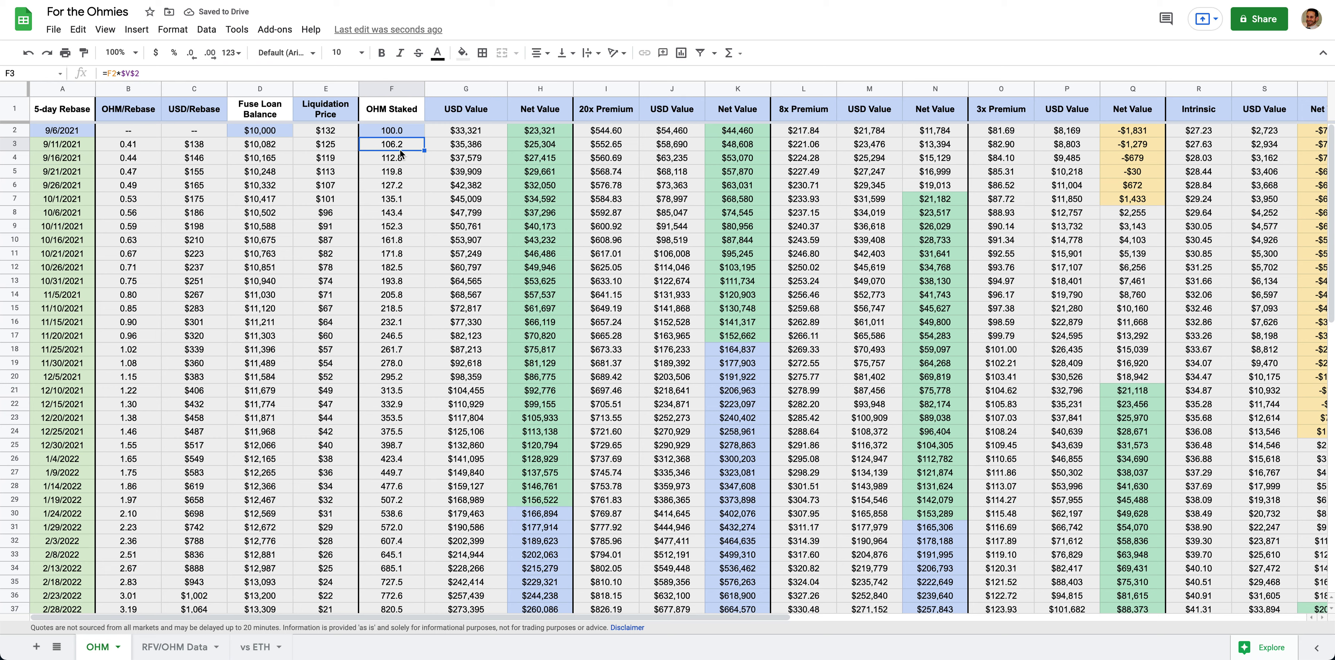
# Set the starting Fuse Loan Balance in D2 to 15000
pyautogui.click(251, 131)
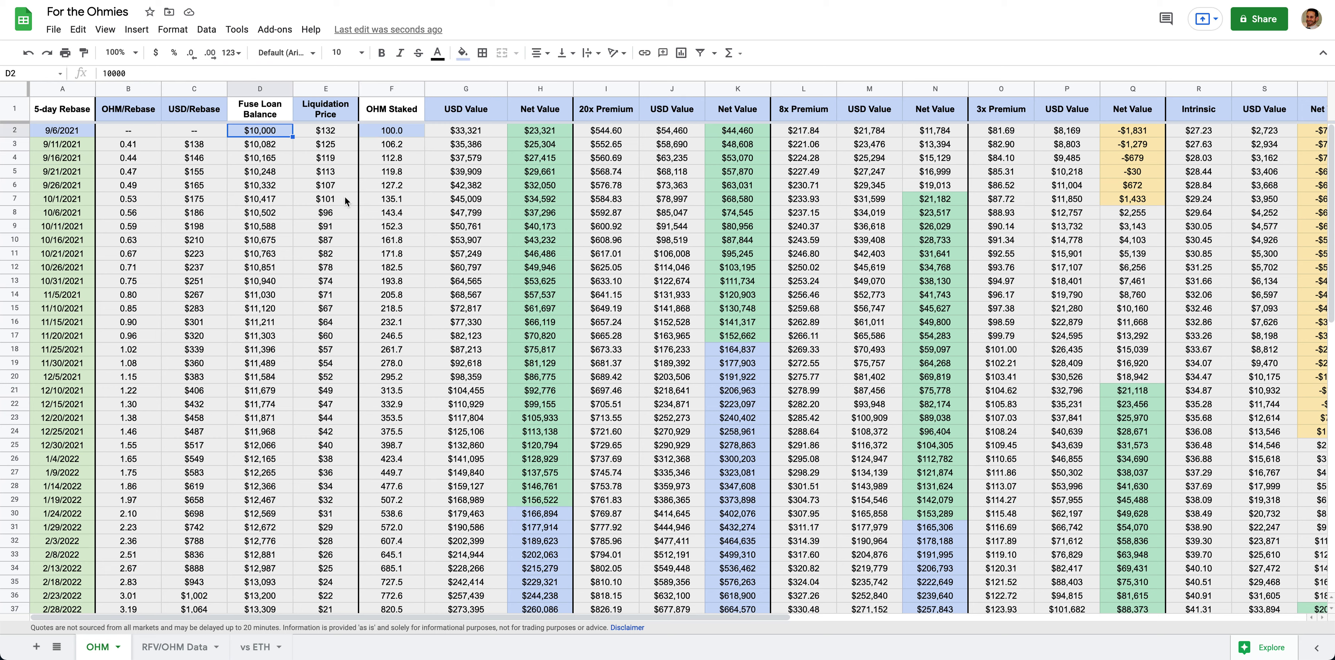
pyautogui.write('15000')
pyautogui.press('Return')
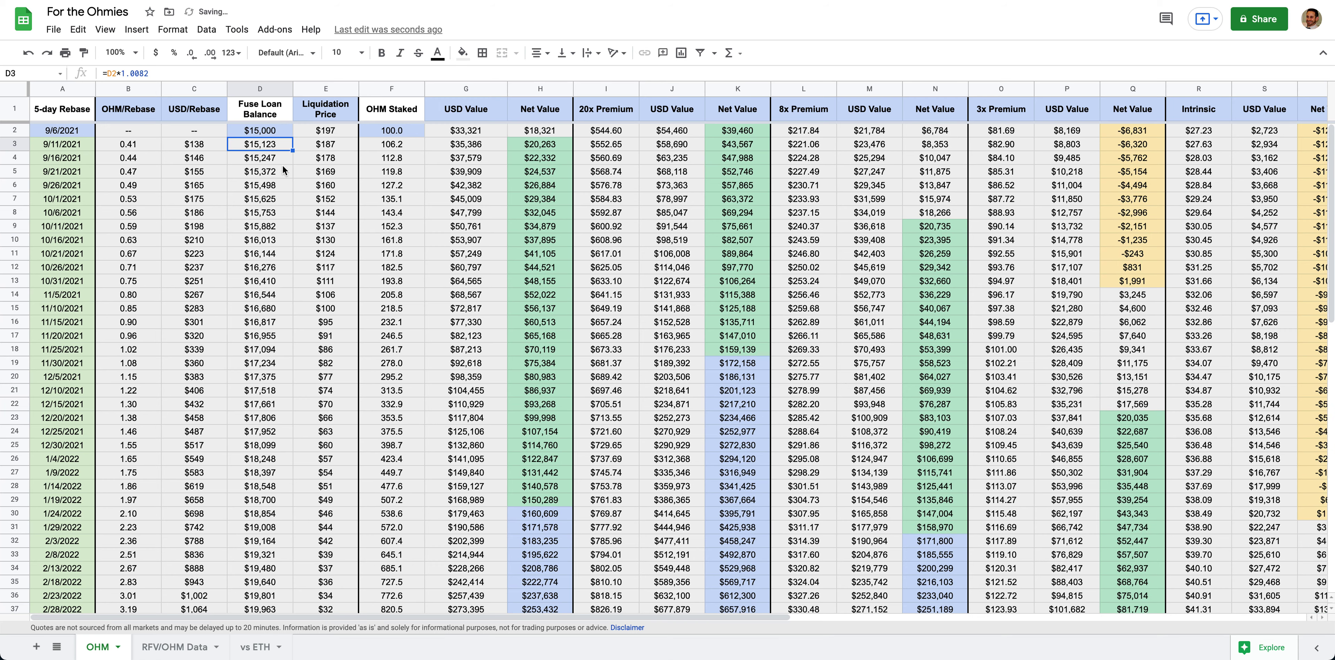
# Check the E2 liquidation formula, then trial =15000/333 in D6 and undo it
pyautogui.click(324, 135)
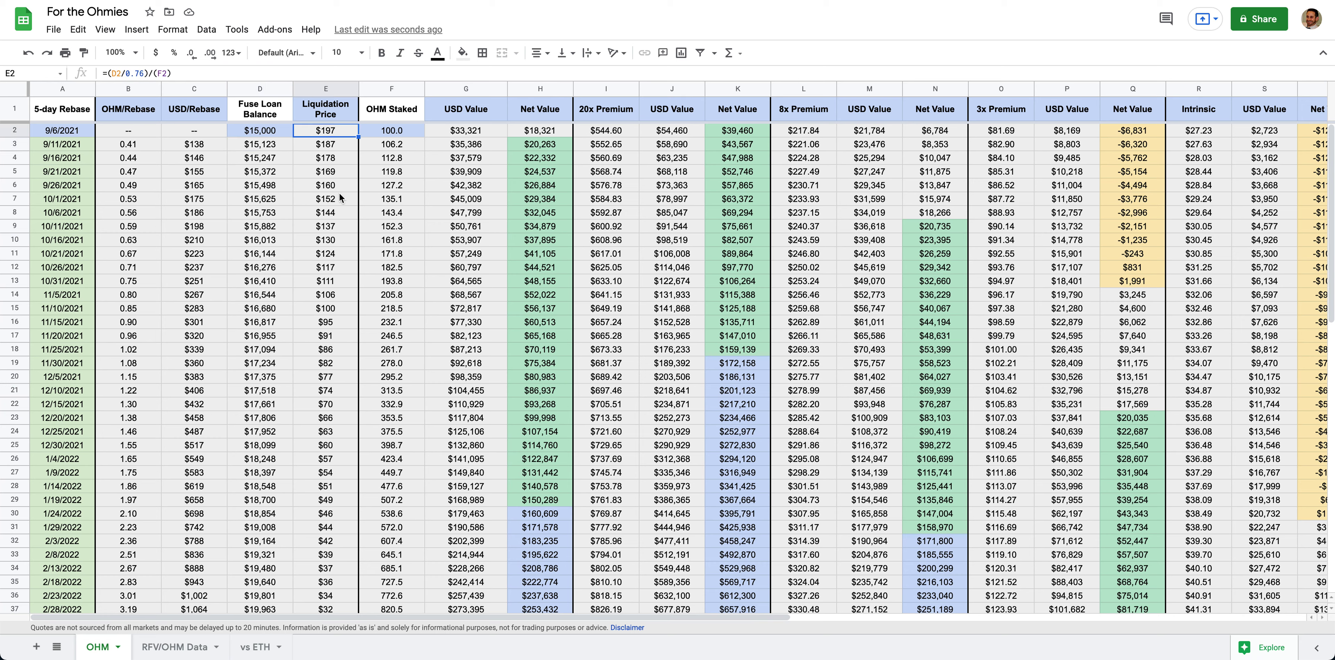
pyautogui.click(252, 188)
pyautogui.write('=1500')
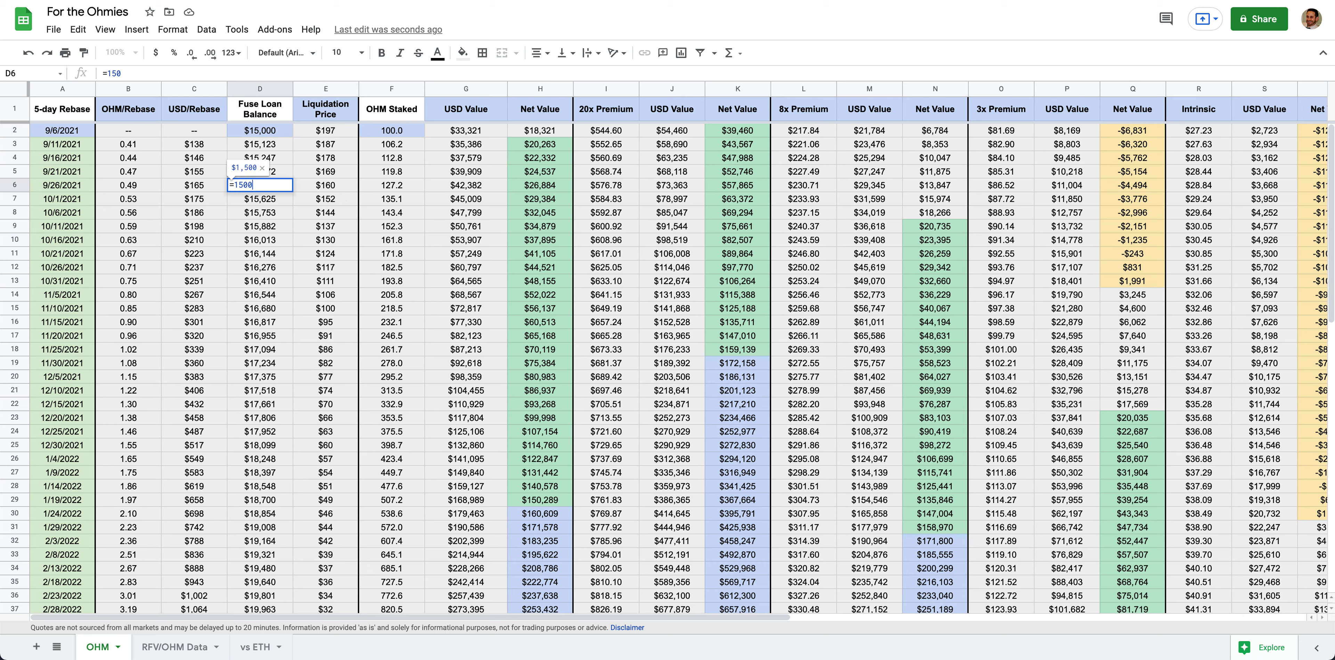
pyautogui.write('0/333')
pyautogui.press('Return')
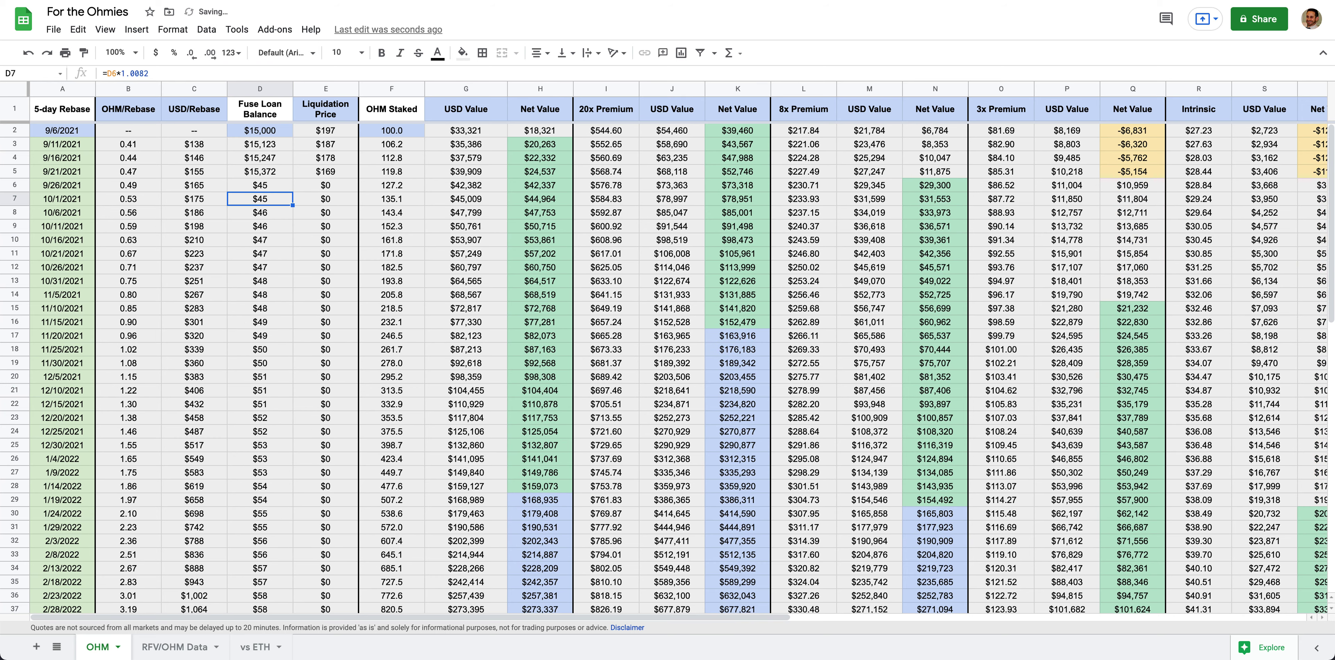
pyautogui.hotkey('ctrl', 'z')
# Set the starting OHM Staked in F2 to 145 and recheck the E2 liquidation price
pyautogui.click(394, 131)
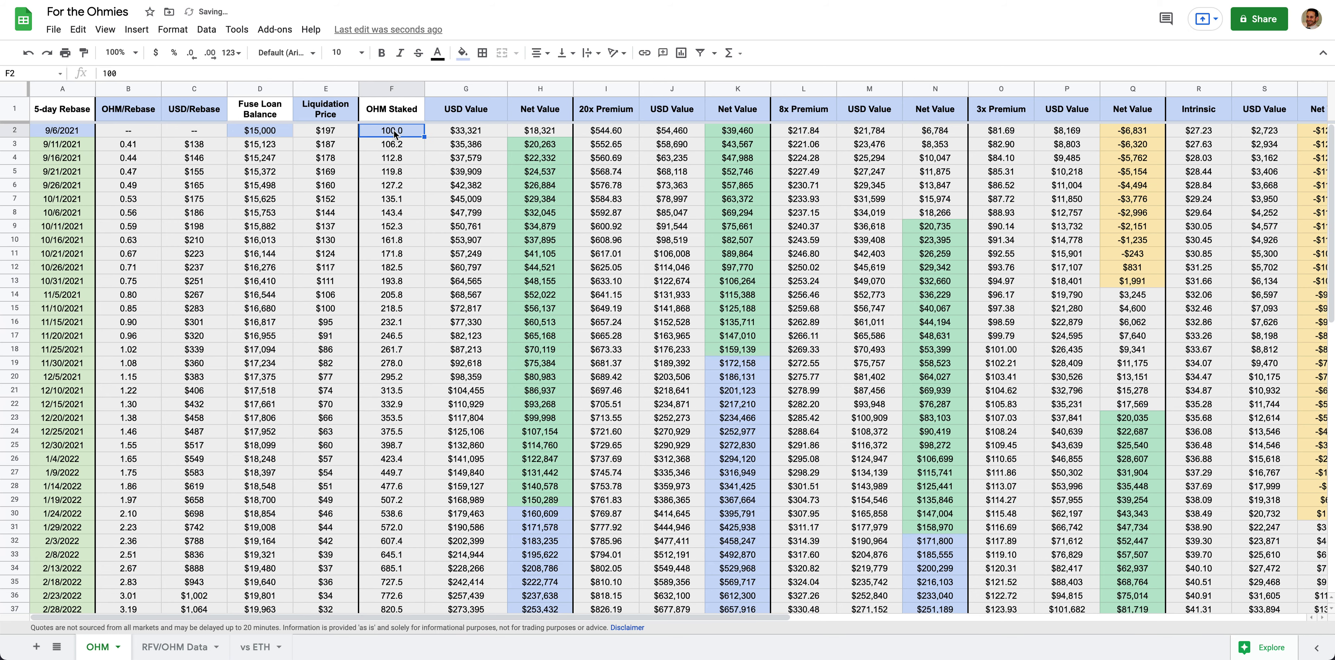
pyautogui.write('145')
pyautogui.press('Return')
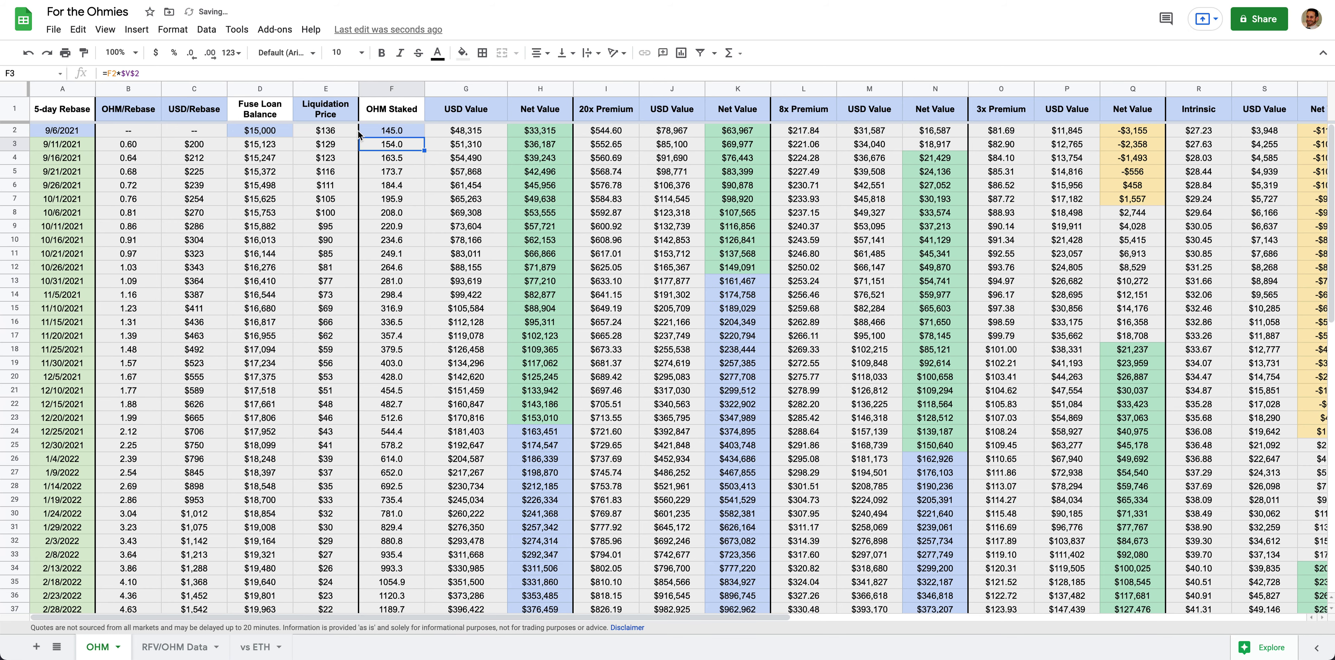
pyautogui.click(319, 135)
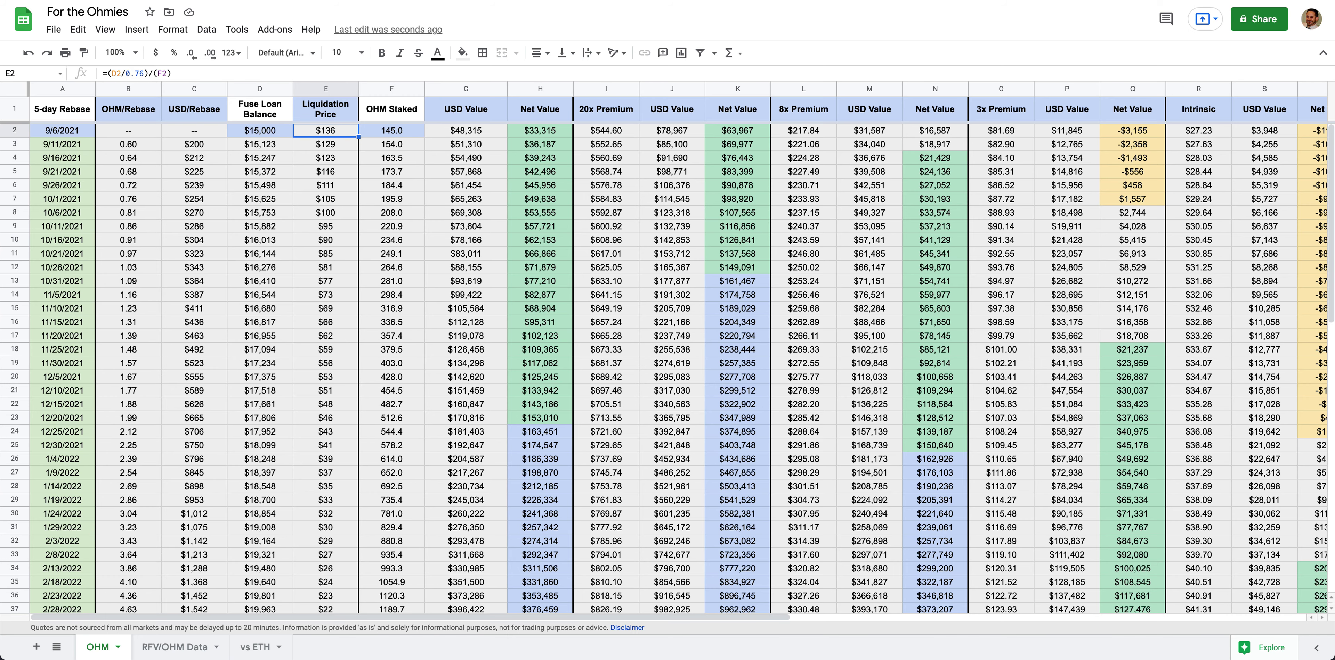
pyautogui.press('super+t')
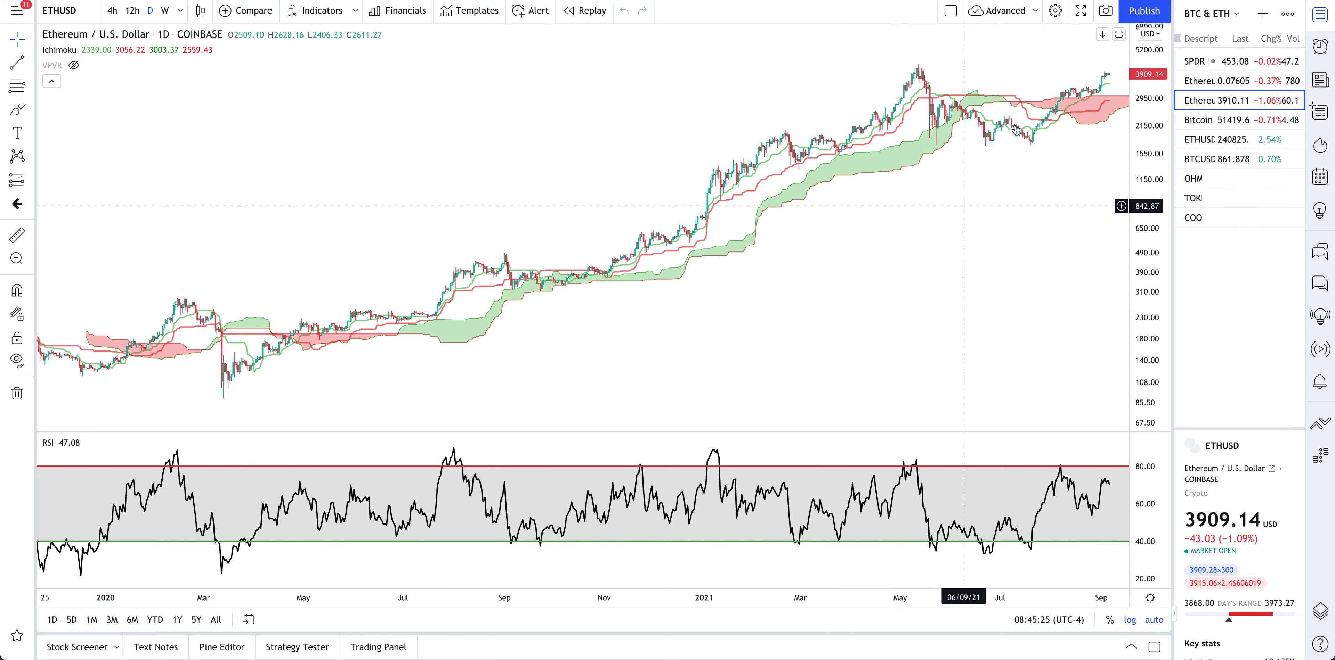
# On the OHMDAI chart, pan toward future dates and delete the blue projected price path
pyautogui.click(1227, 185)
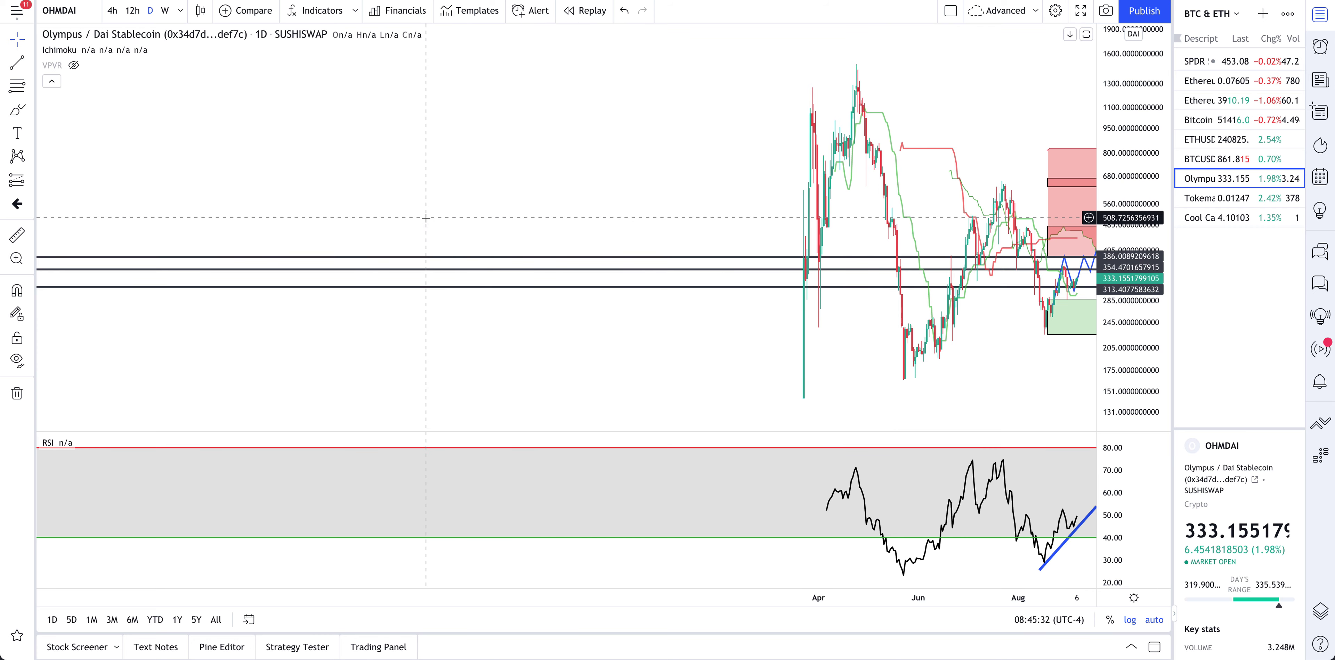
pyautogui.scroll(4, 575, 307)
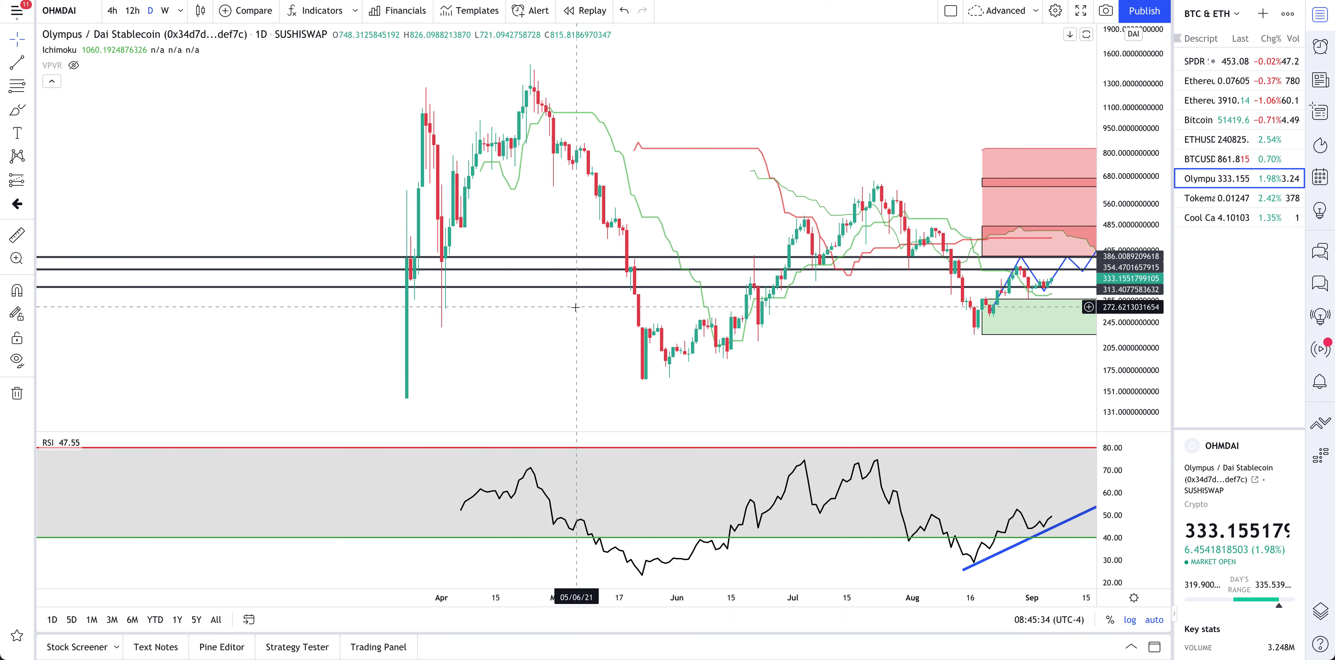
pyautogui.hscroll(10, 575, 307)
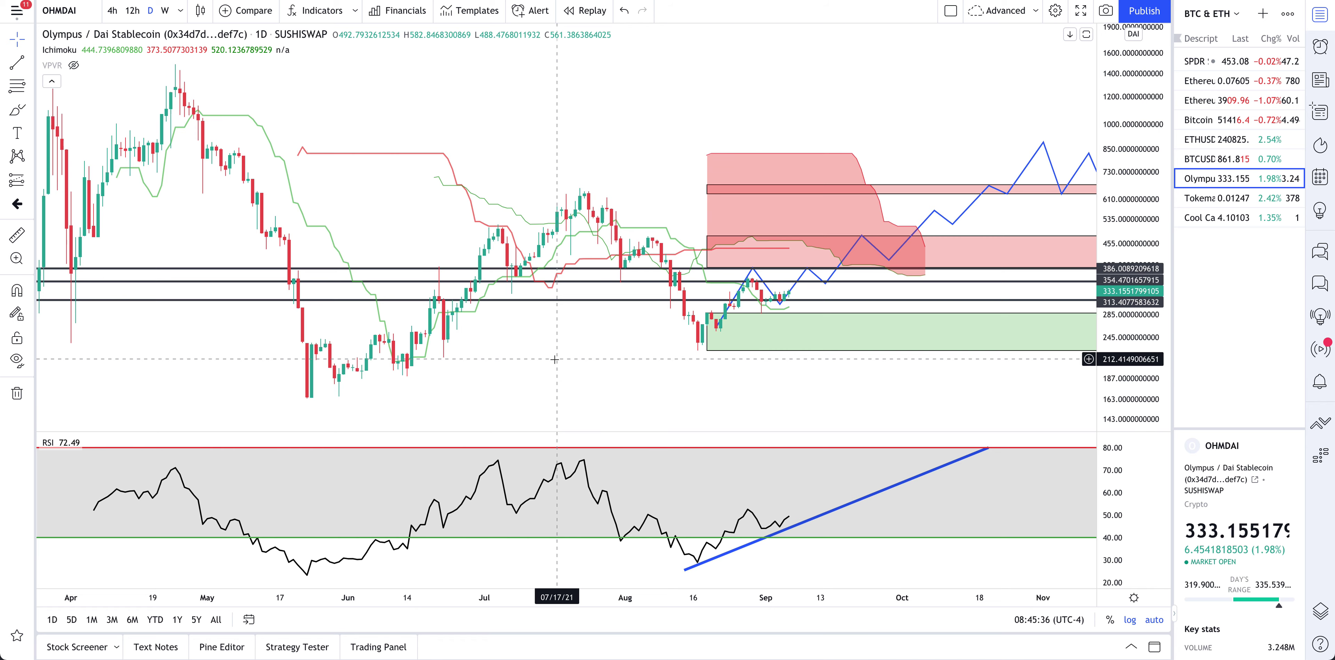
pyautogui.moveTo(542, 357); pyautogui.dragTo(446, 361)
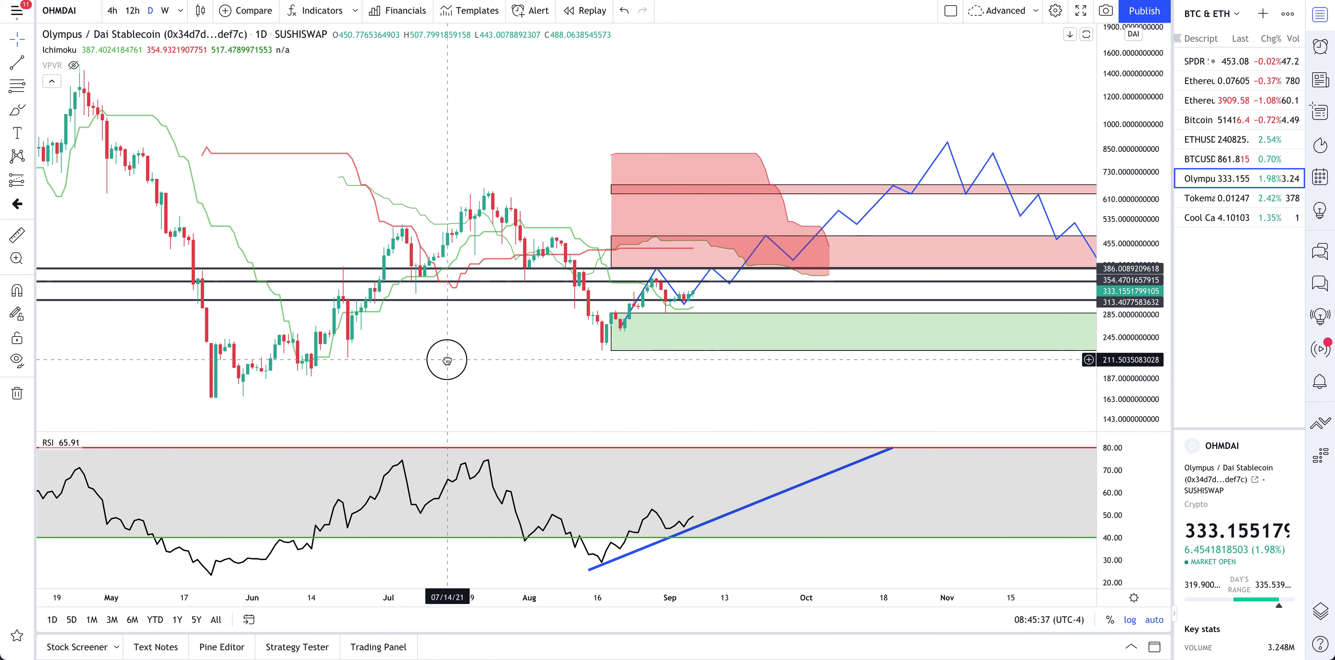
pyautogui.click(884, 203)
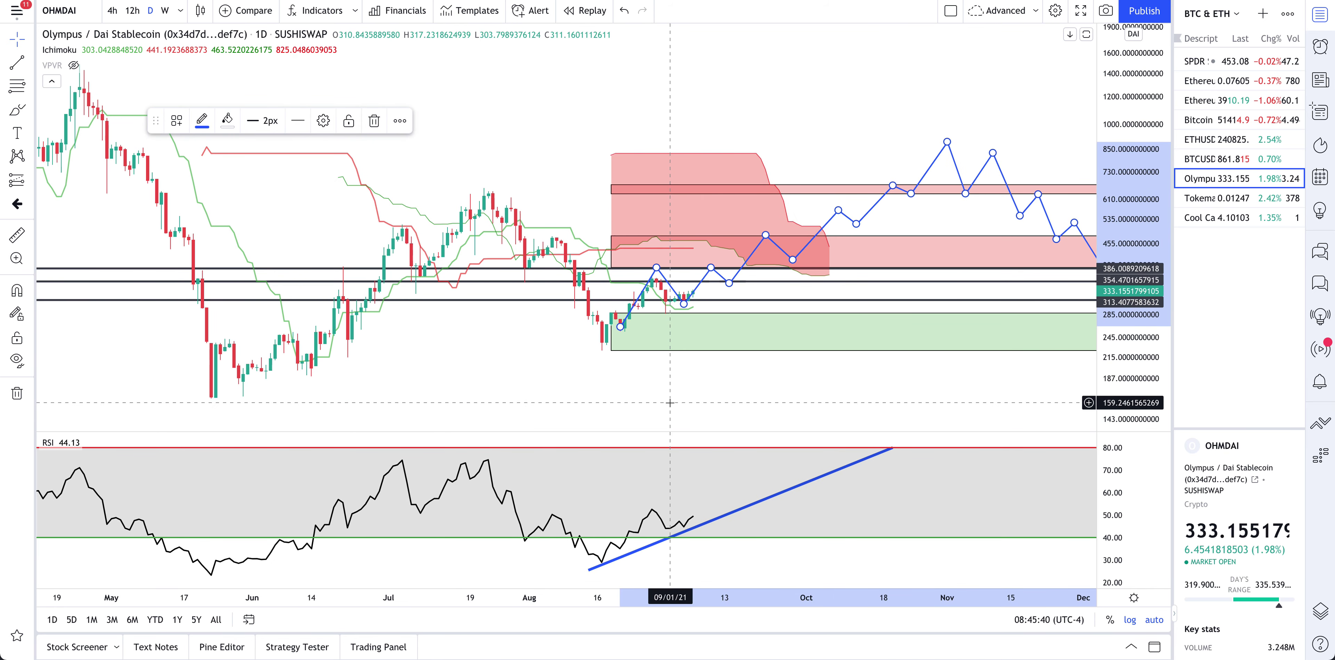
pyautogui.press('Delete')
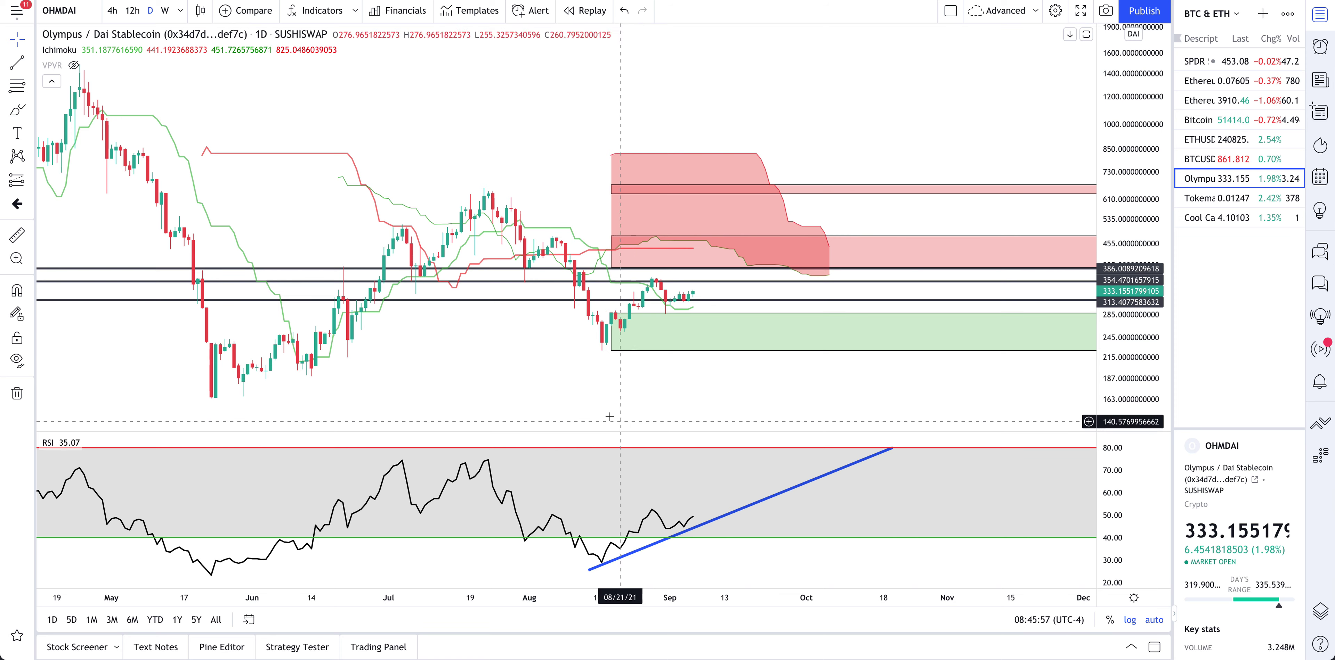
# Measure the price drop from the August low, then close the chart tab
pyautogui.keyDown('shift'); pyautogui.click(598, 398); pyautogui.keyUp('shift')
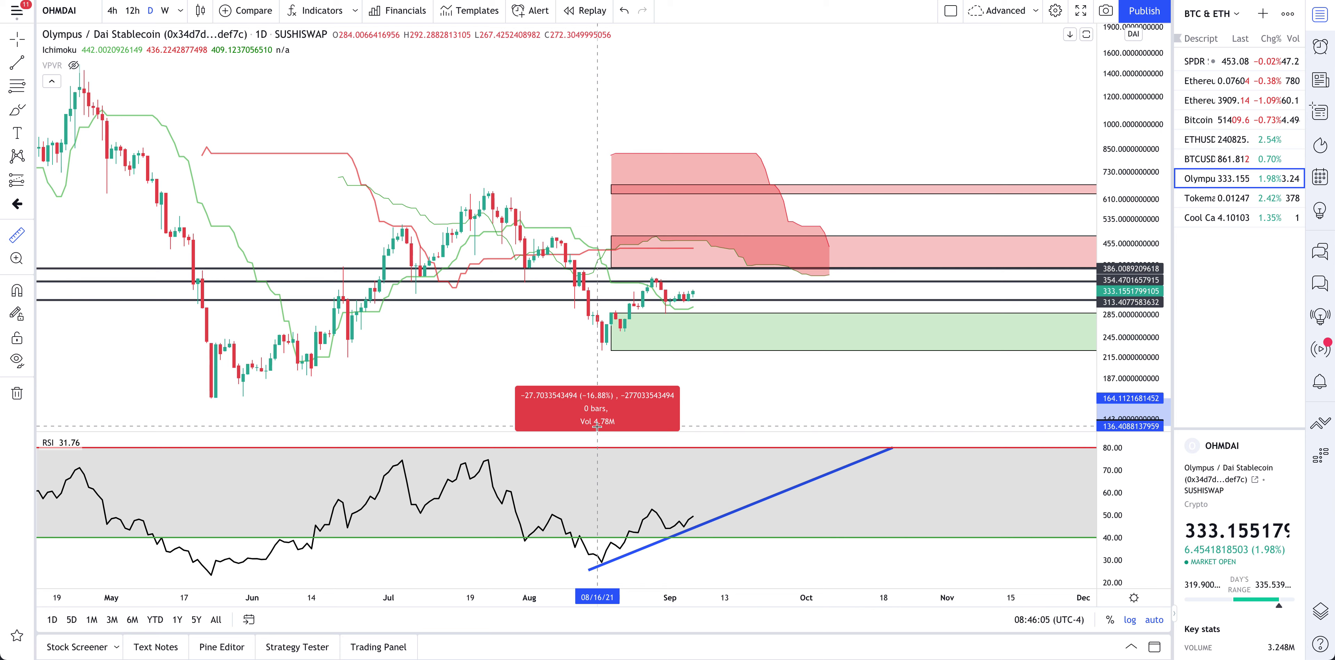
pyautogui.click(384, 403)
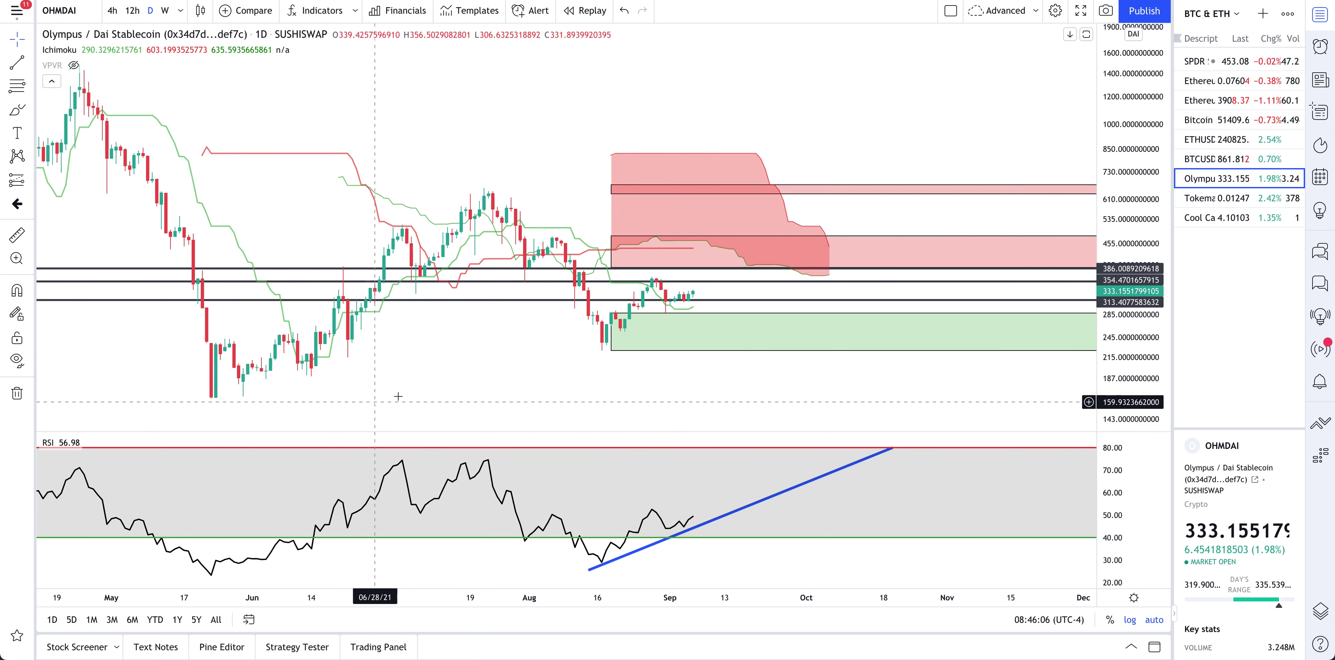
pyautogui.keyDown('shift'); pyautogui.click(604, 356); pyautogui.keyUp('shift')
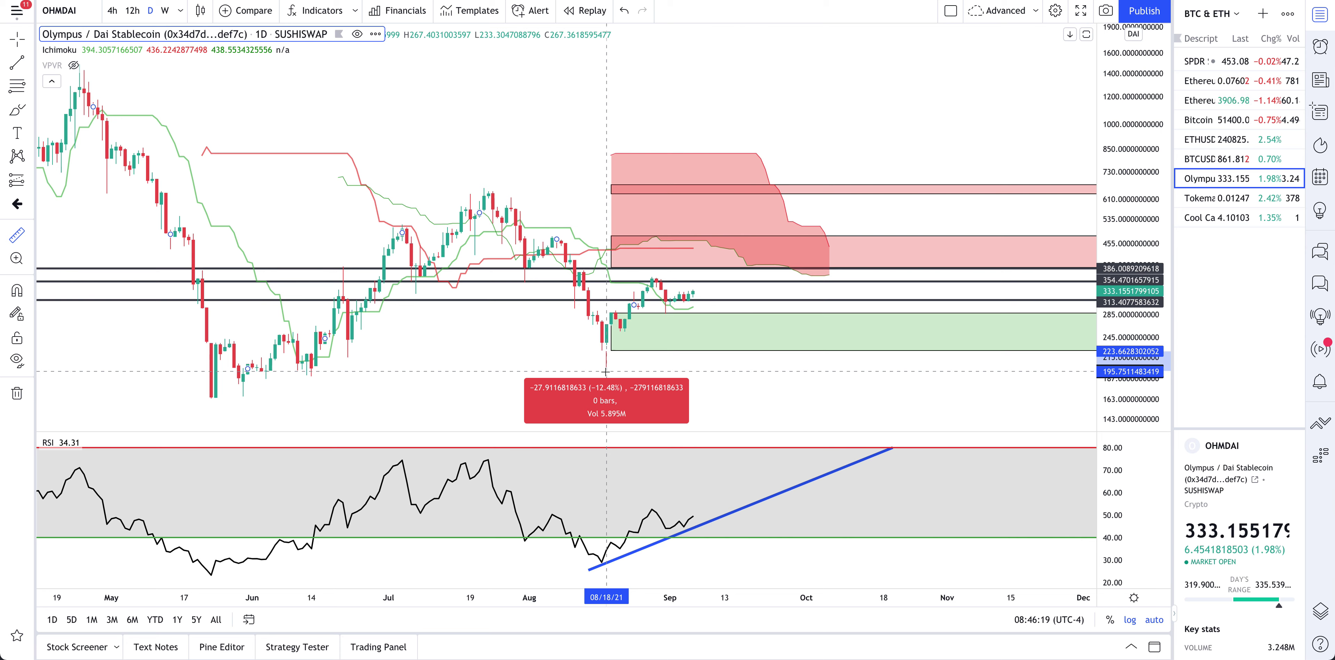
pyautogui.click(648, 360)
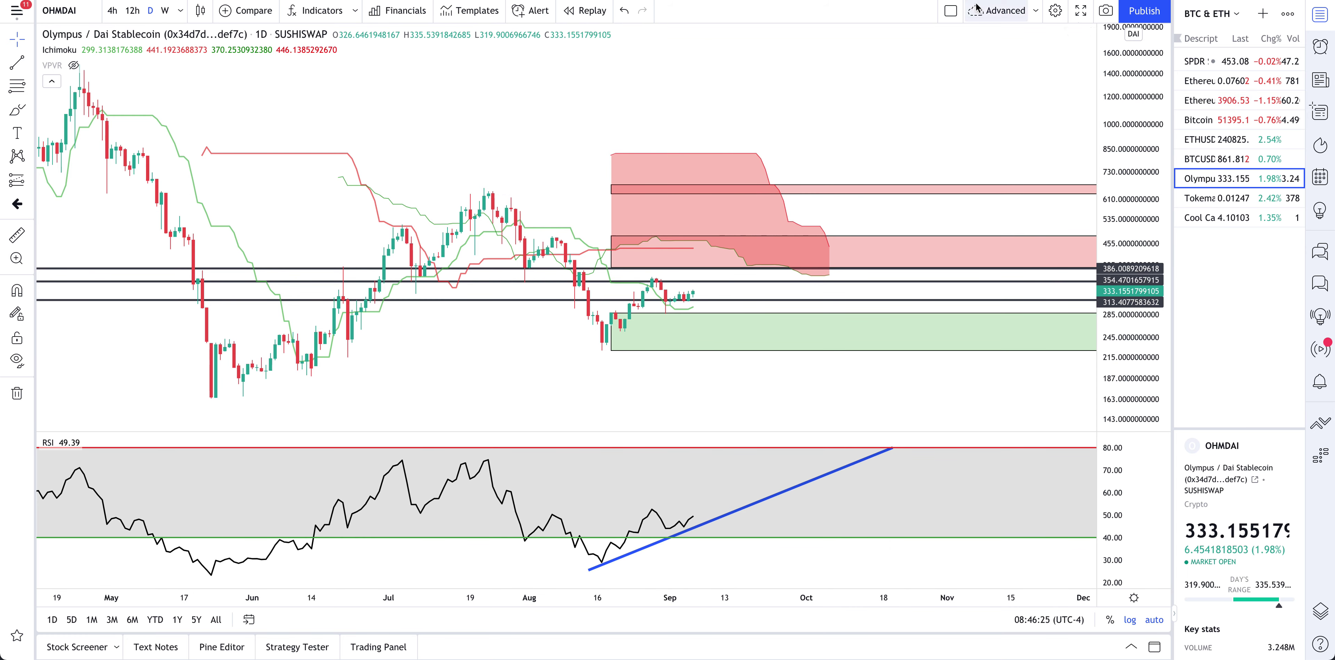
pyautogui.press('super+w')
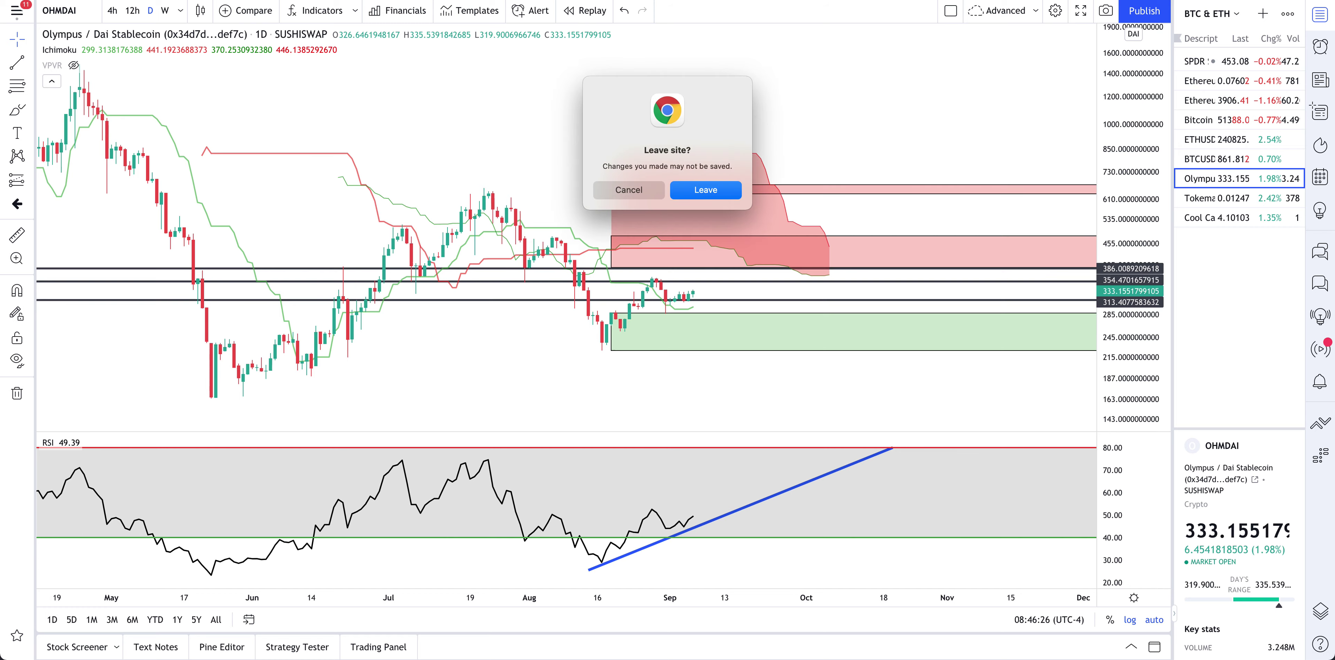
pyautogui.click(701, 192)
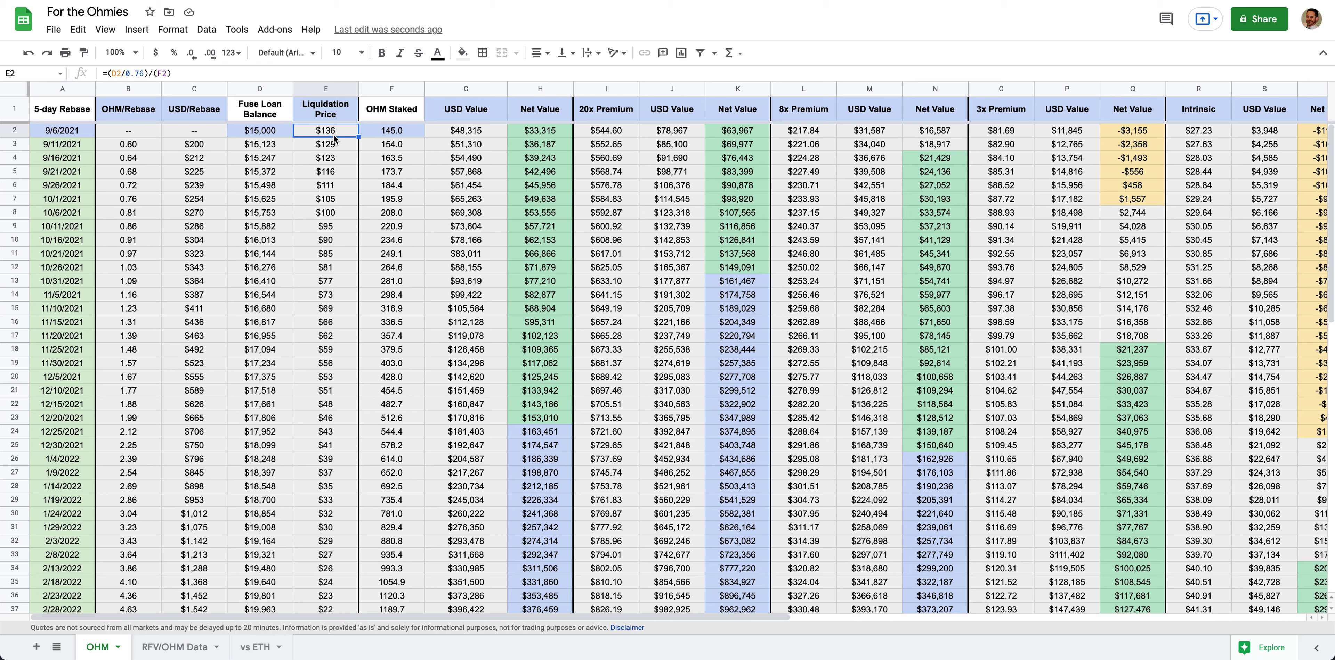
pyautogui.press('Down')
pyautogui.press('Right')
pyautogui.press('Left')
pyautogui.press('Left')
pyautogui.press('Up')
pyautogui.press('Down')
pyautogui.press('Right')
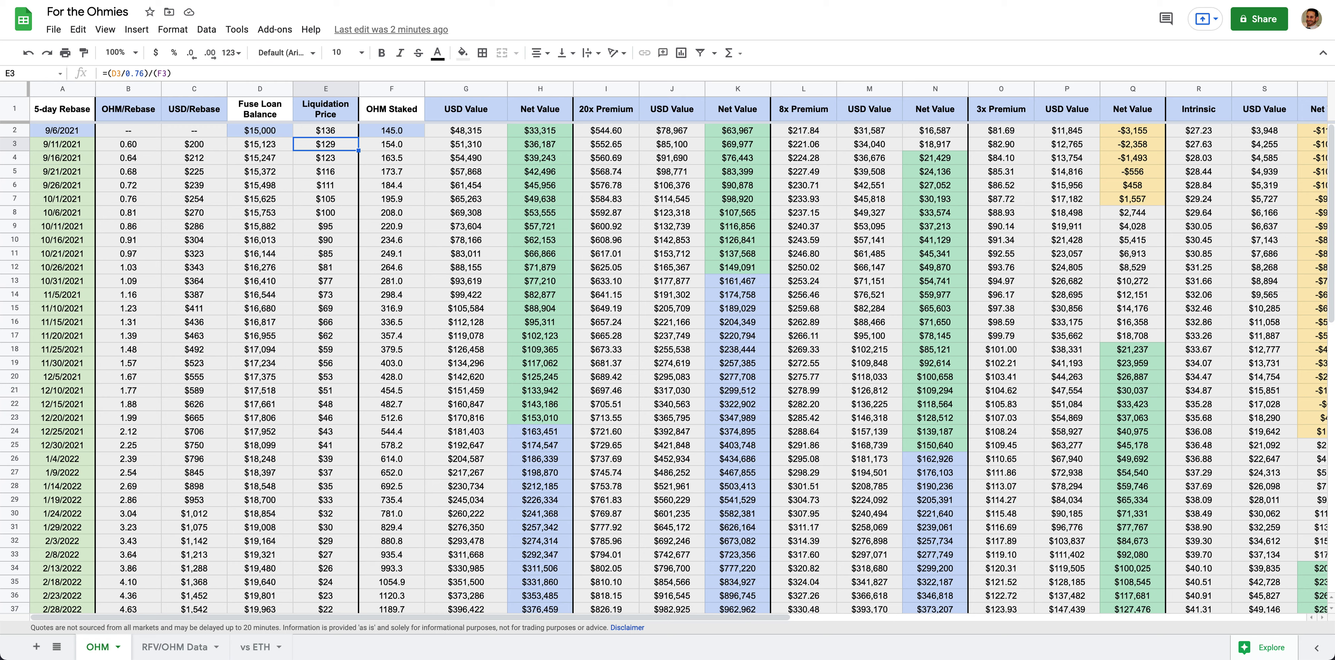
pyautogui.press('Right')
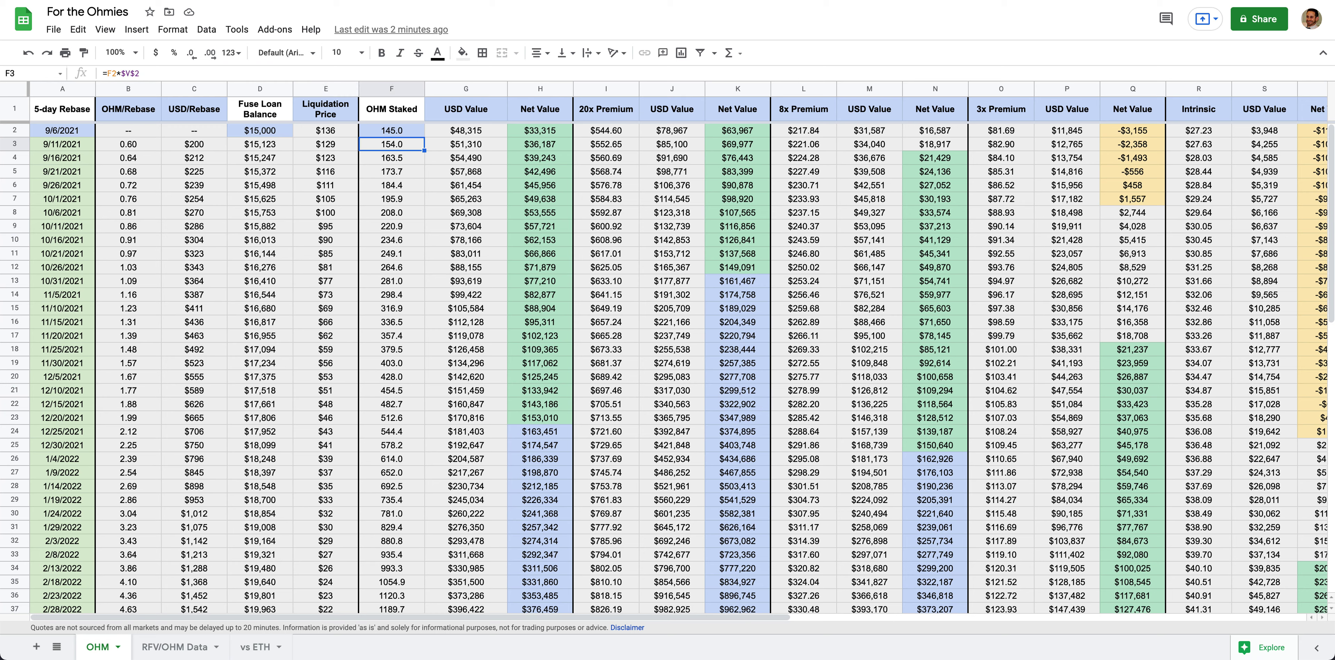
pyautogui.click(391, 130)
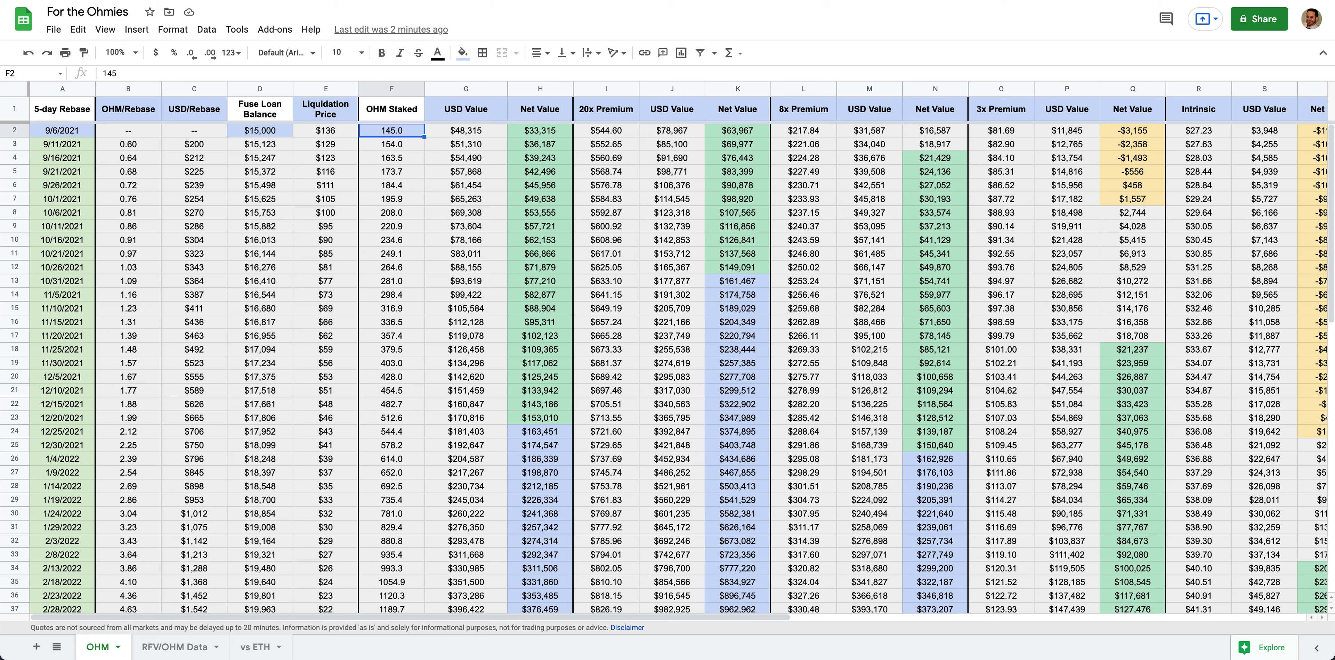
pyautogui.click(326, 130)
pyautogui.press('Right')
pyautogui.press('Right')
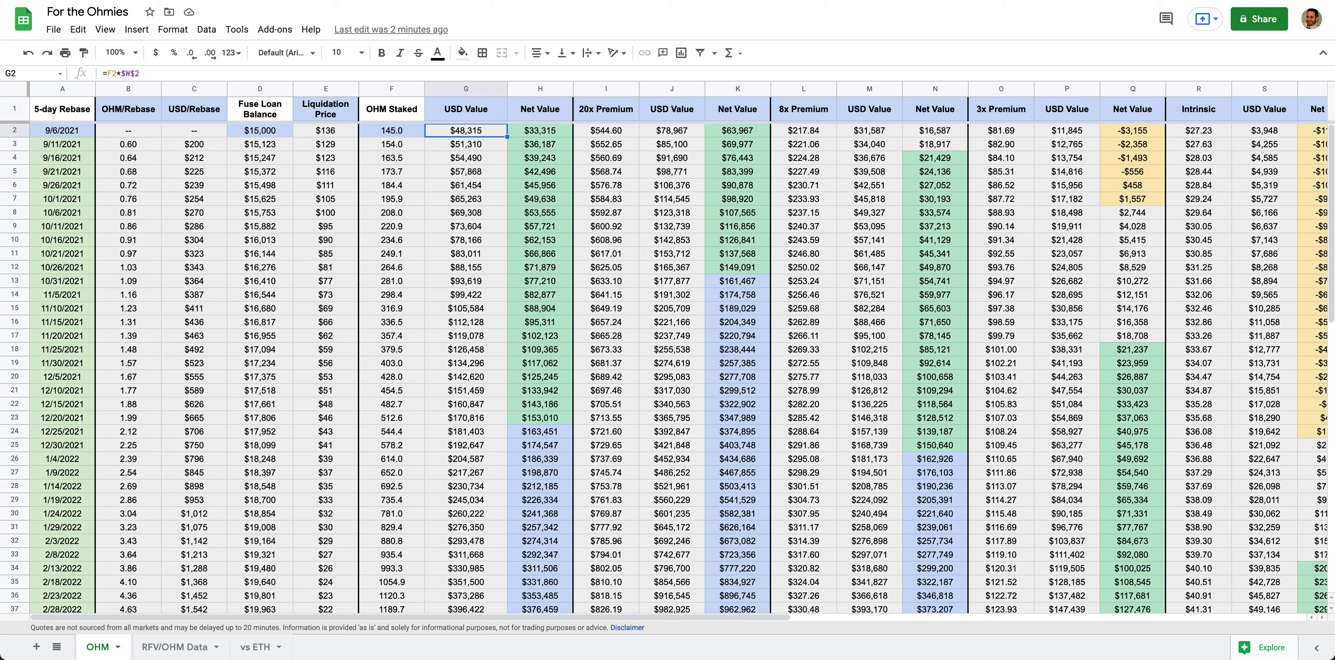
pyautogui.press('Left')
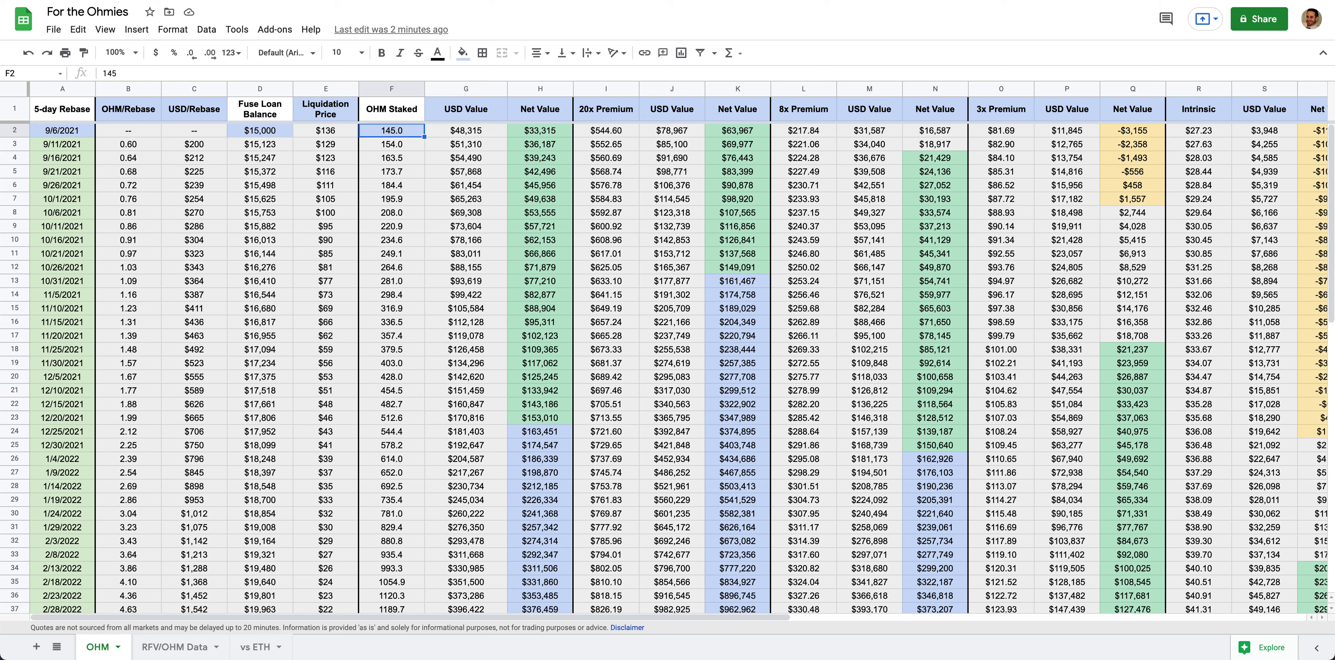
pyautogui.press('Right')
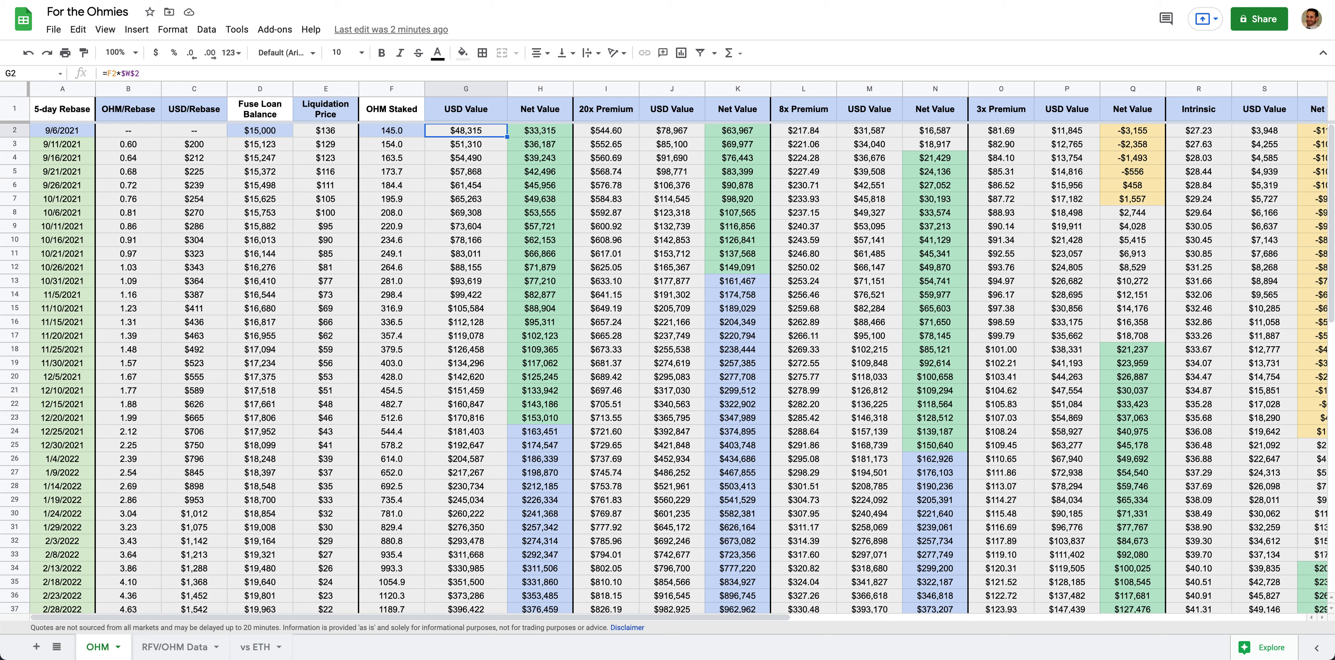
pyautogui.press('Down')
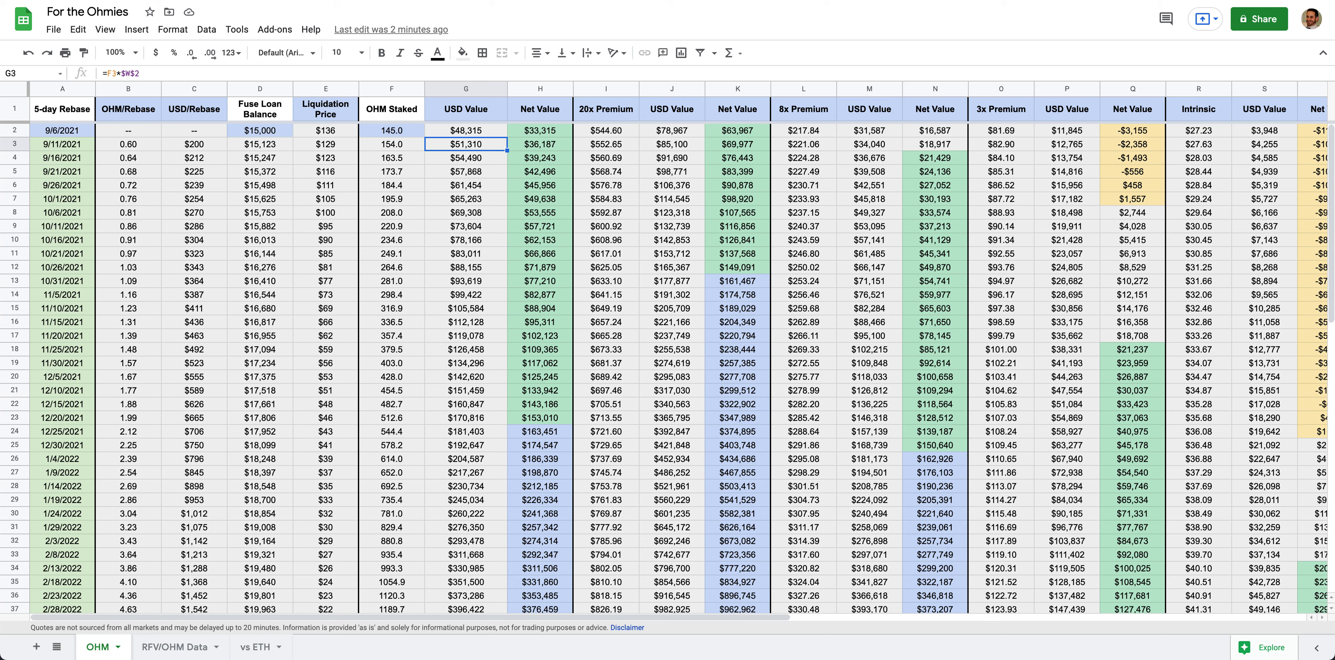
pyautogui.press('Down')
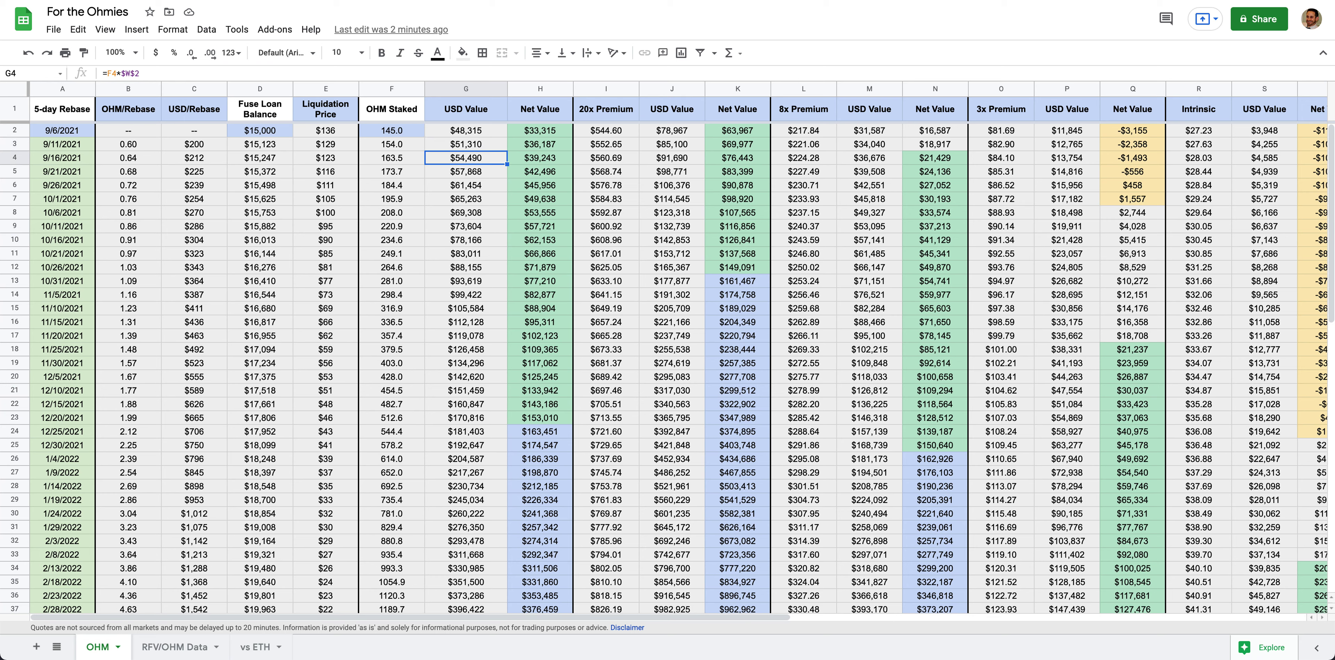
pyautogui.press('Left')
pyautogui.press('Left')
pyautogui.press('Left')
pyautogui.press('Up')
pyautogui.press('Up')
pyautogui.press('Down')
pyautogui.press('Down')
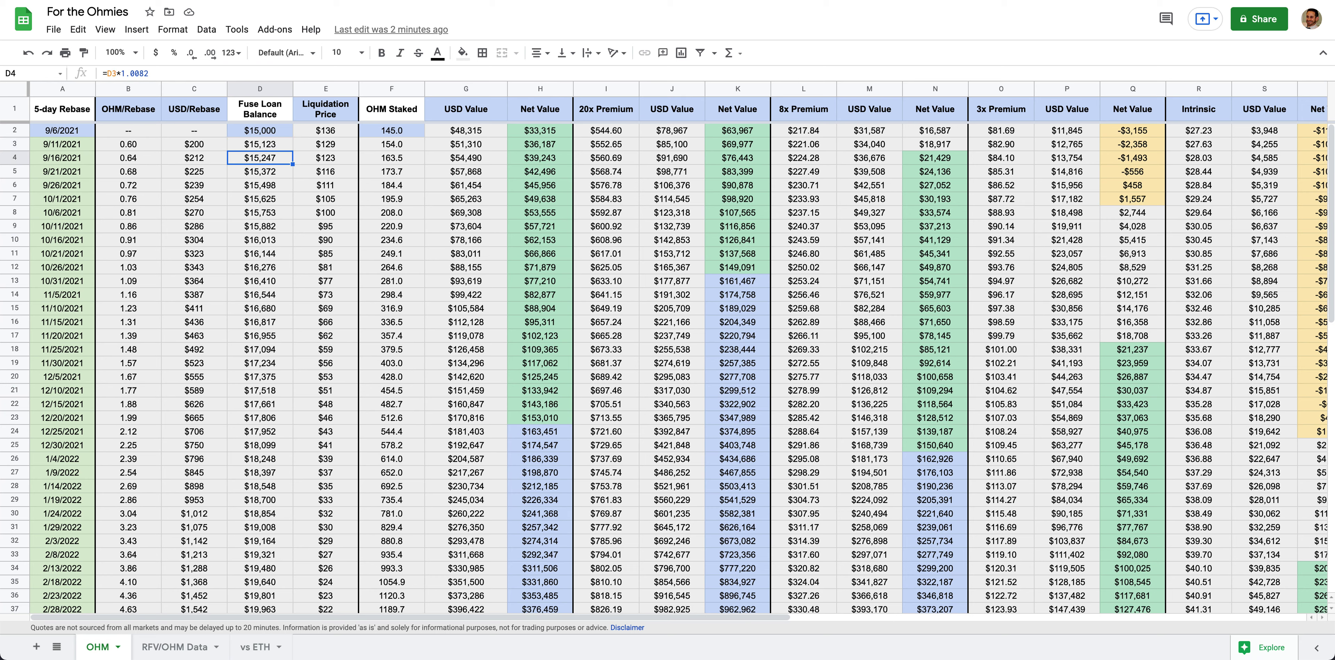
pyautogui.press('Up')
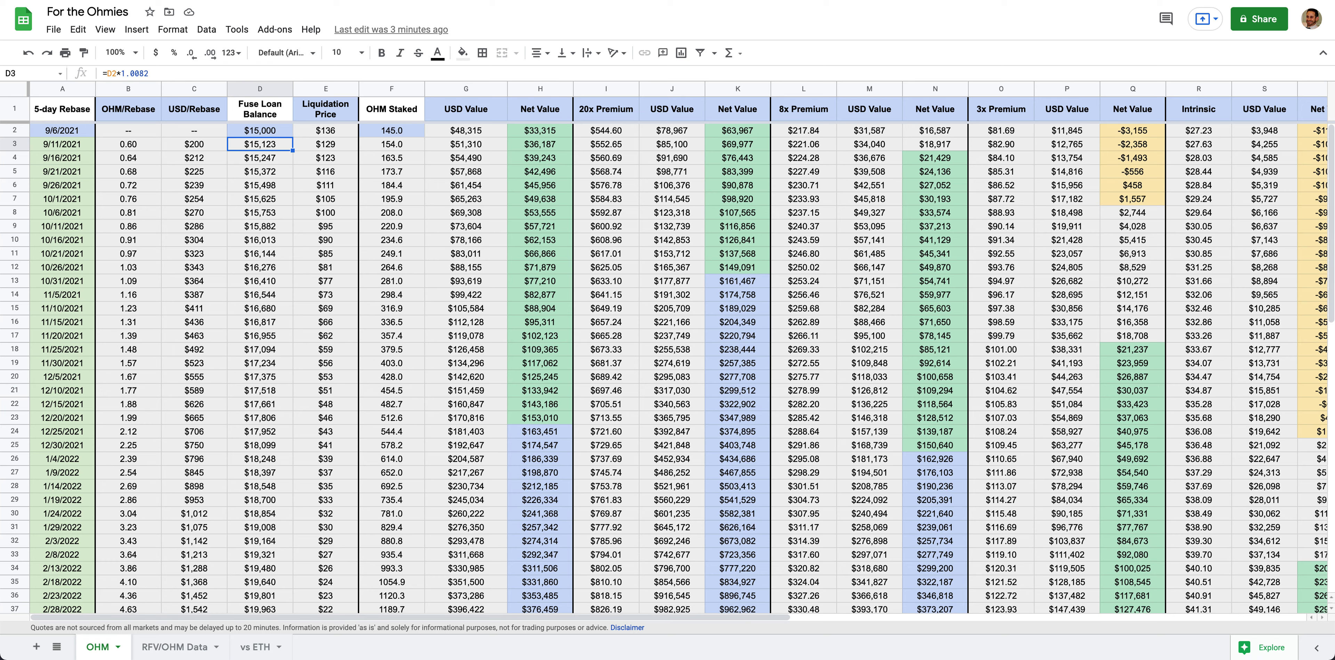
pyautogui.click(259, 129)
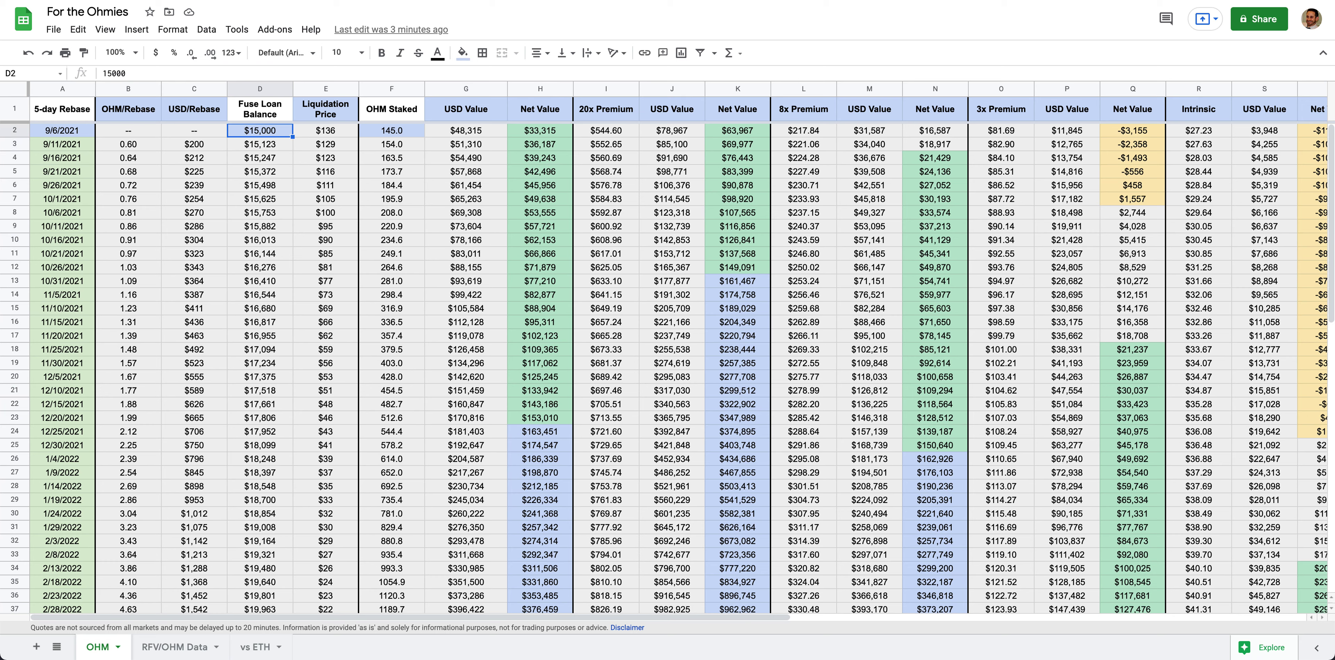
pyautogui.press('Down')
pyautogui.press('Down')
pyautogui.press('Down')
pyautogui.press('Down')
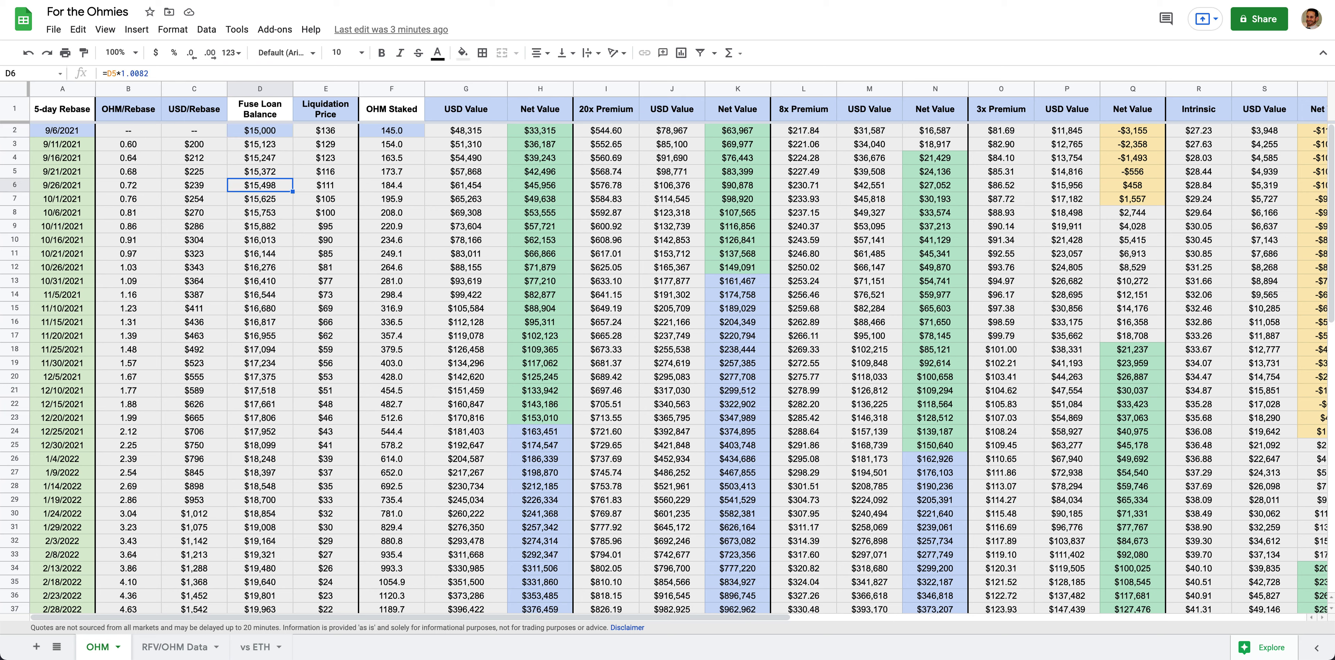
pyautogui.press('Down')
pyautogui.press('Down')
pyautogui.press('Down')
pyautogui.press('Down')
pyautogui.press('Down')
pyautogui.press('Down')
pyautogui.press('Down')
pyautogui.press('Down')
pyautogui.press('Down')
pyautogui.press('Down')
pyautogui.press('Down')
pyautogui.press('Down')
pyautogui.press('Down')
pyautogui.press('Down')
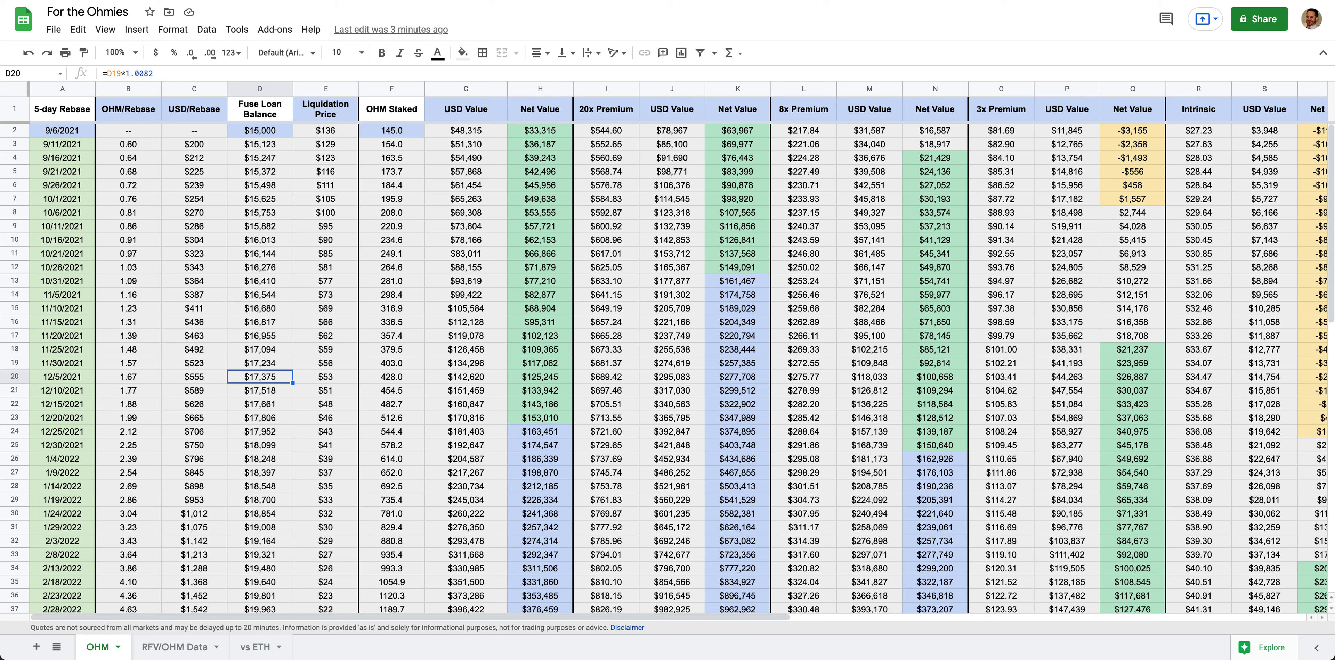
pyautogui.press('Right')
pyautogui.press('Right')
pyautogui.press('Right')
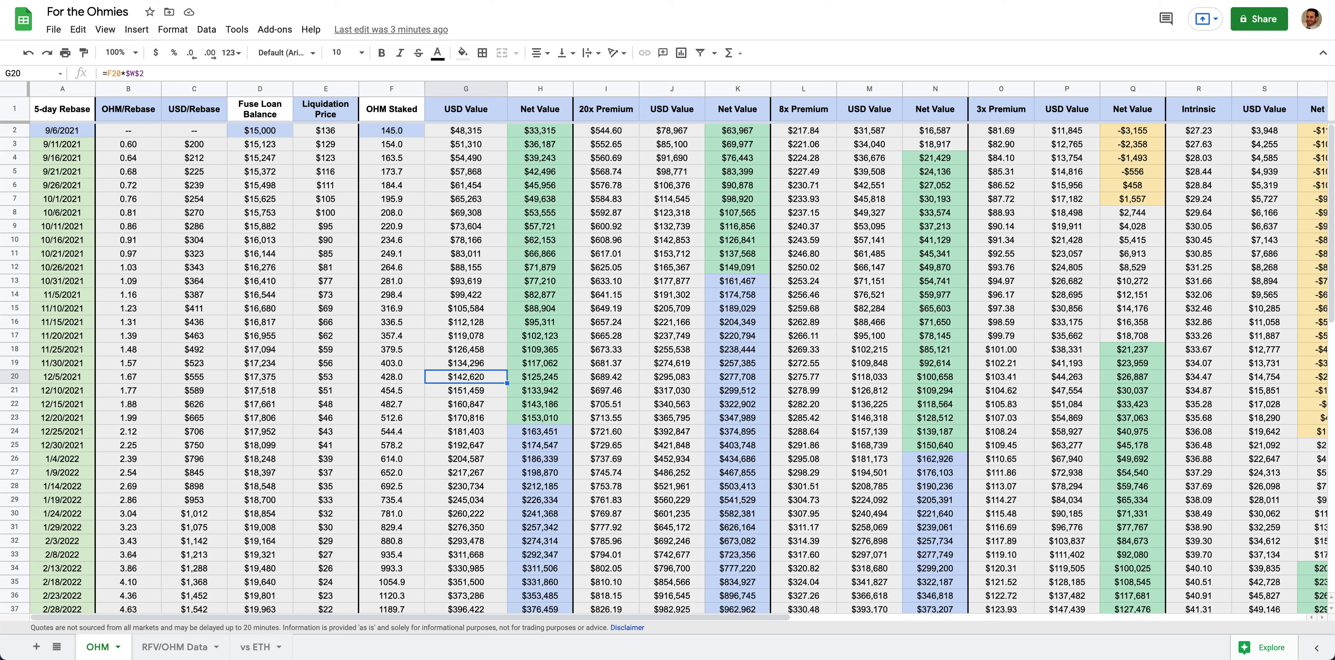
pyautogui.press('Right')
pyautogui.press('Right')
pyautogui.press('Right')
pyautogui.press('Right')
pyautogui.press('Right')
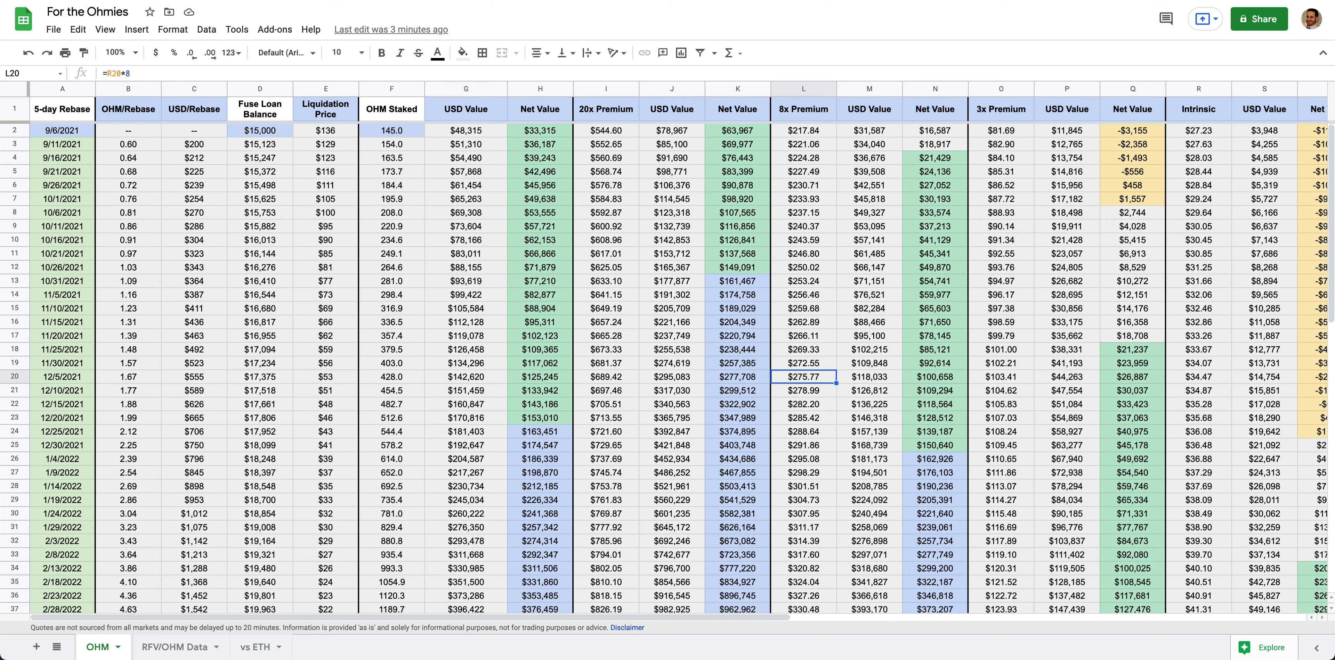
pyautogui.press('Right')
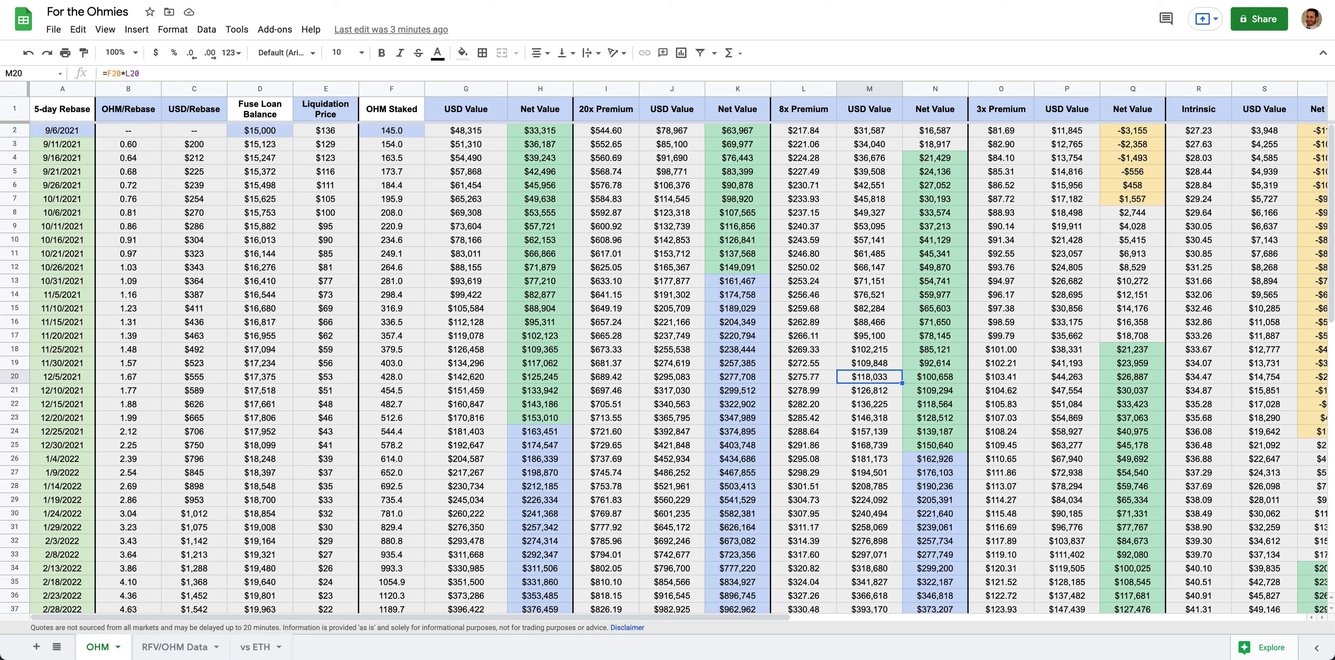
pyautogui.press('Right')
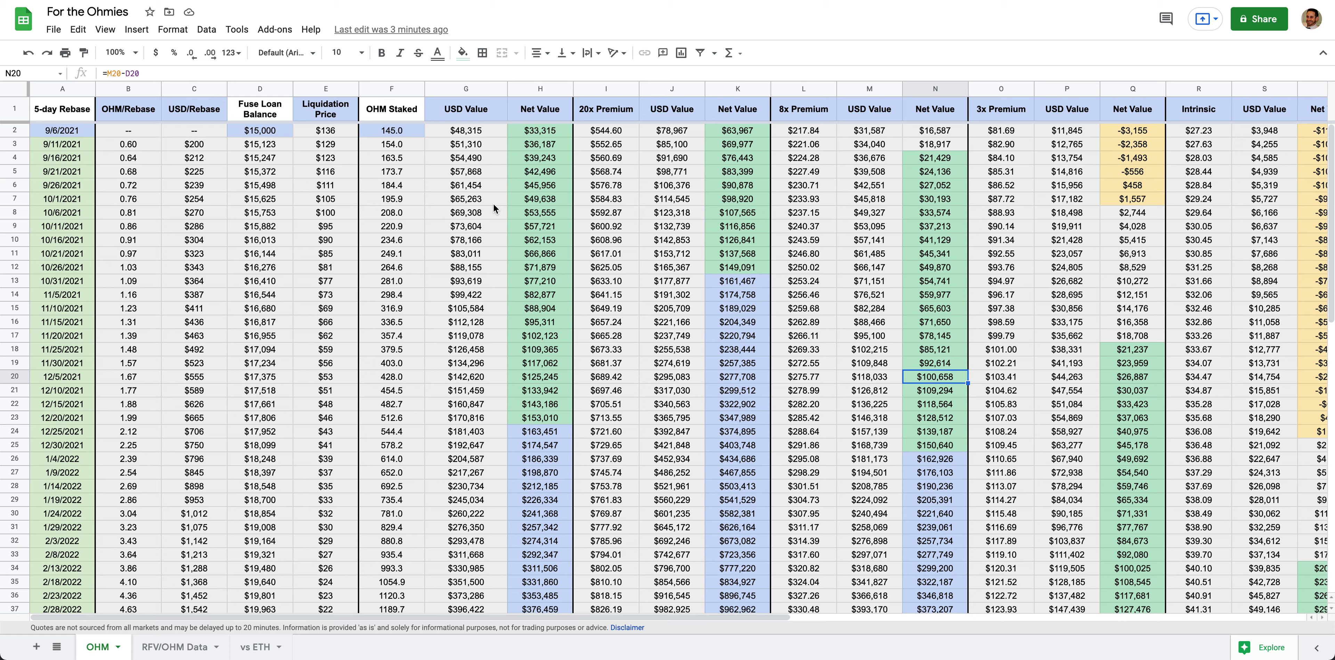
pyautogui.hscroll(2, 676, 252)
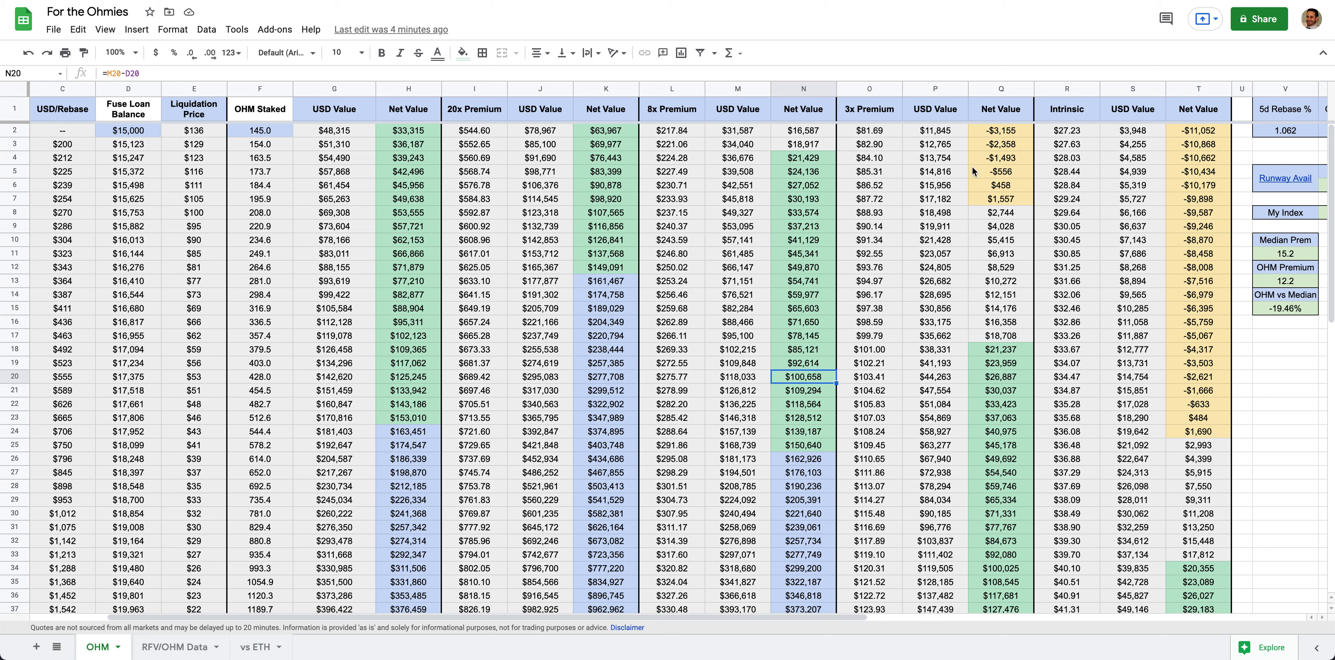
pyautogui.click(999, 147)
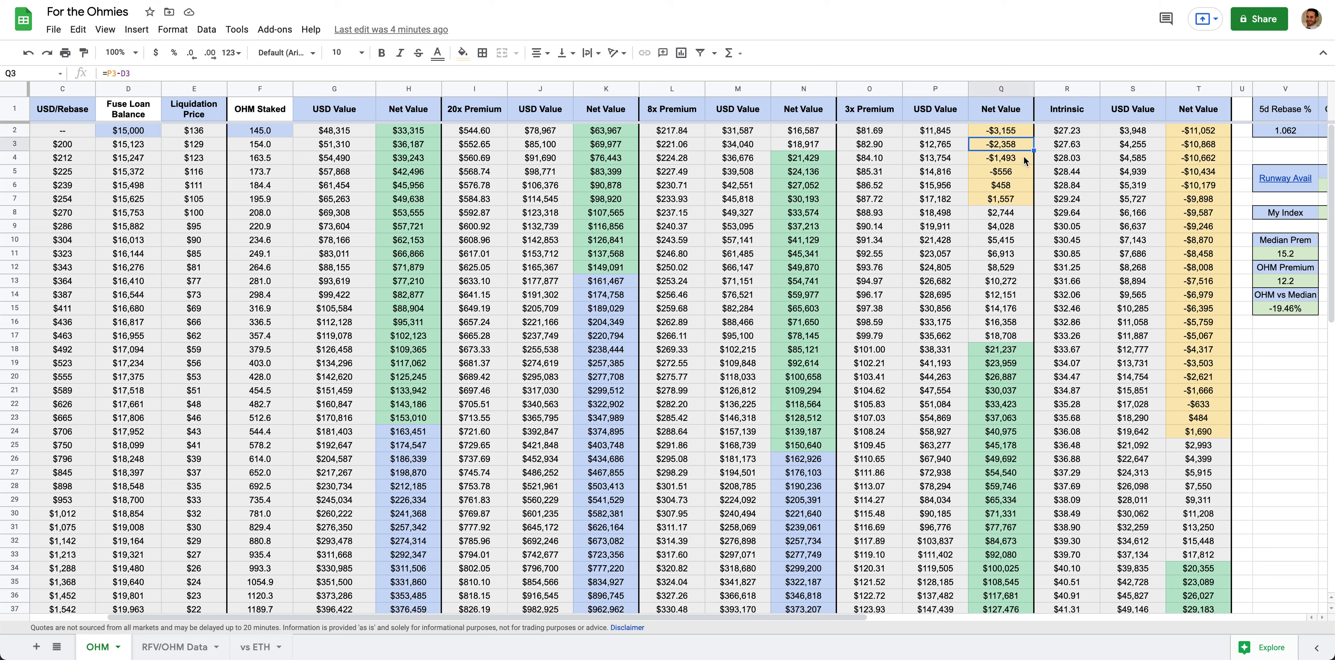
pyautogui.click(1189, 190)
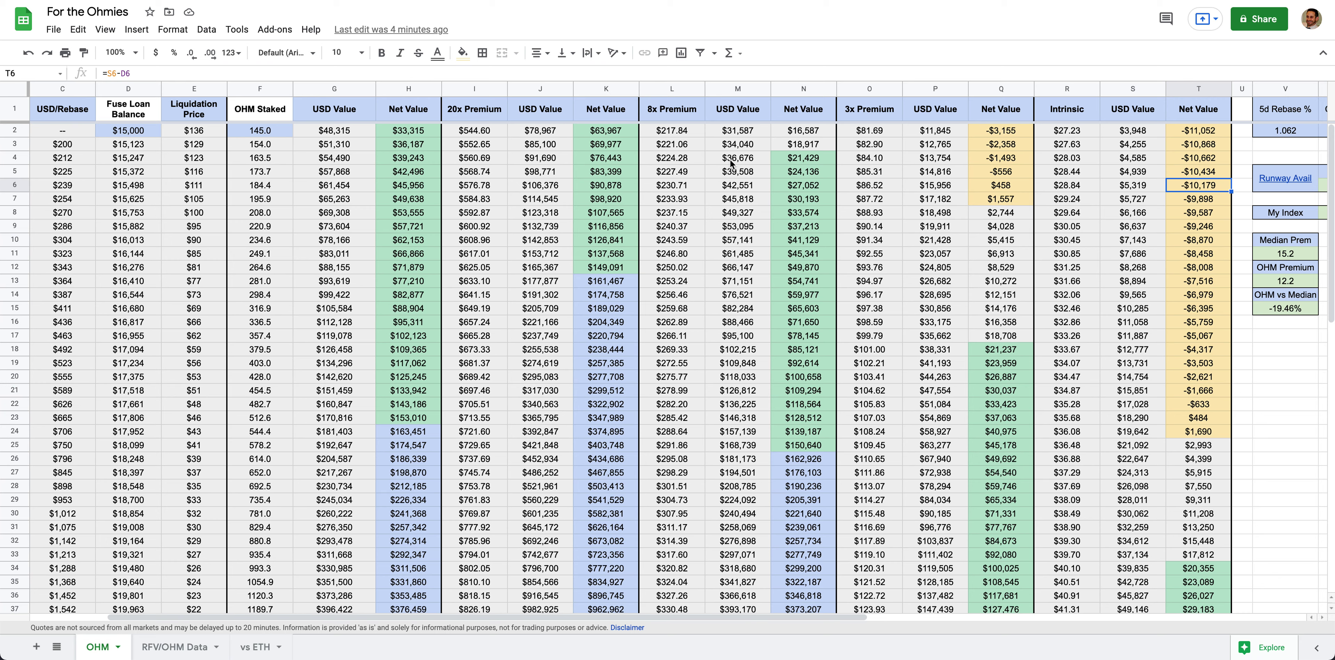
pyautogui.hscroll(-3, 779, 198)
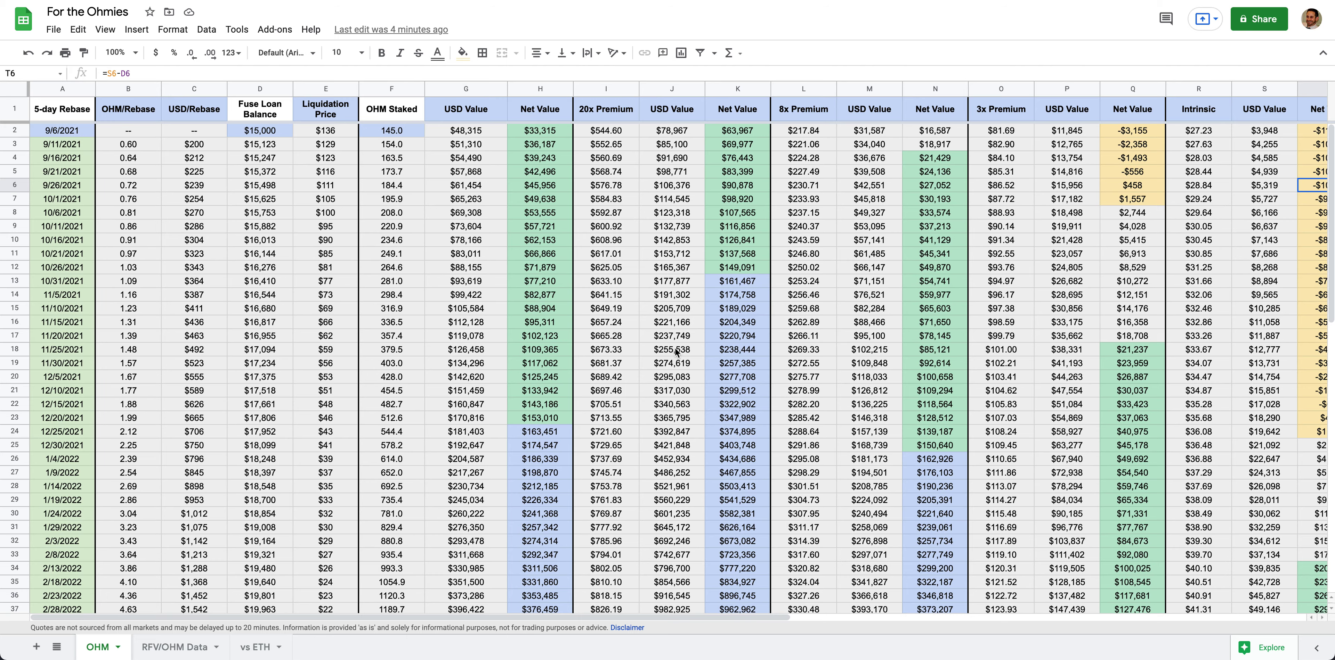
pyautogui.hscroll(3, 675, 351)
pyautogui.hscroll(3, 675, 351)
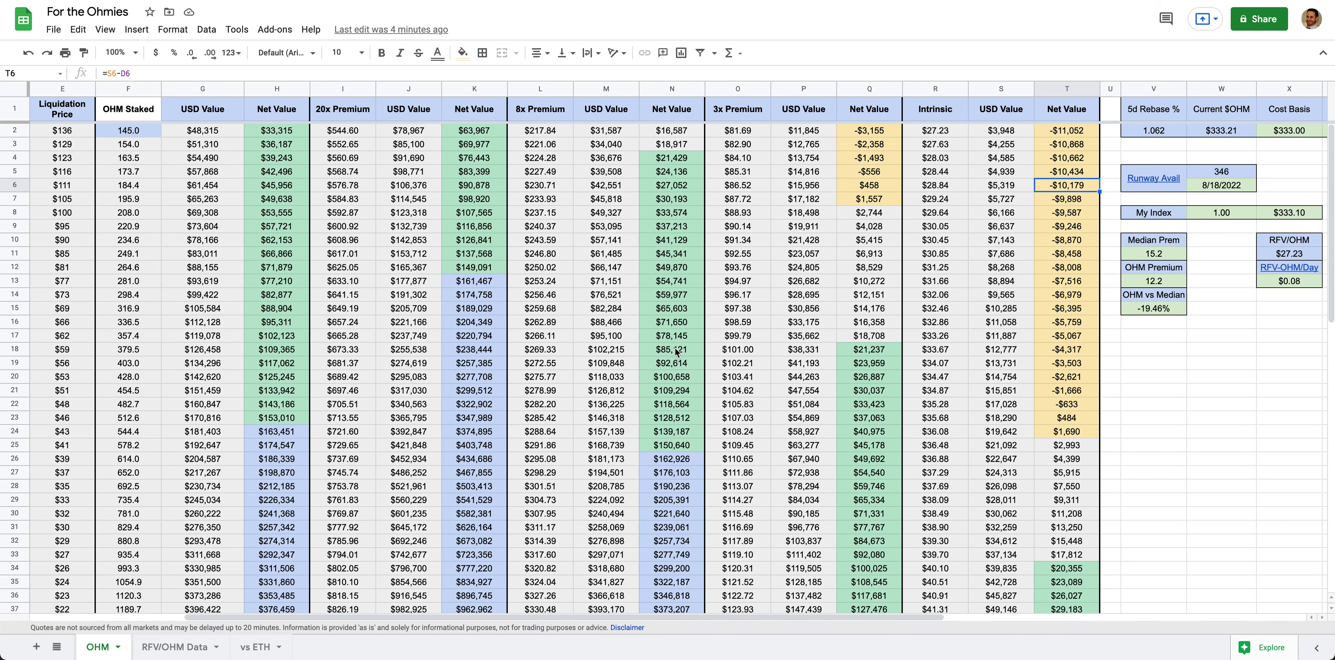
pyautogui.click(1123, 132)
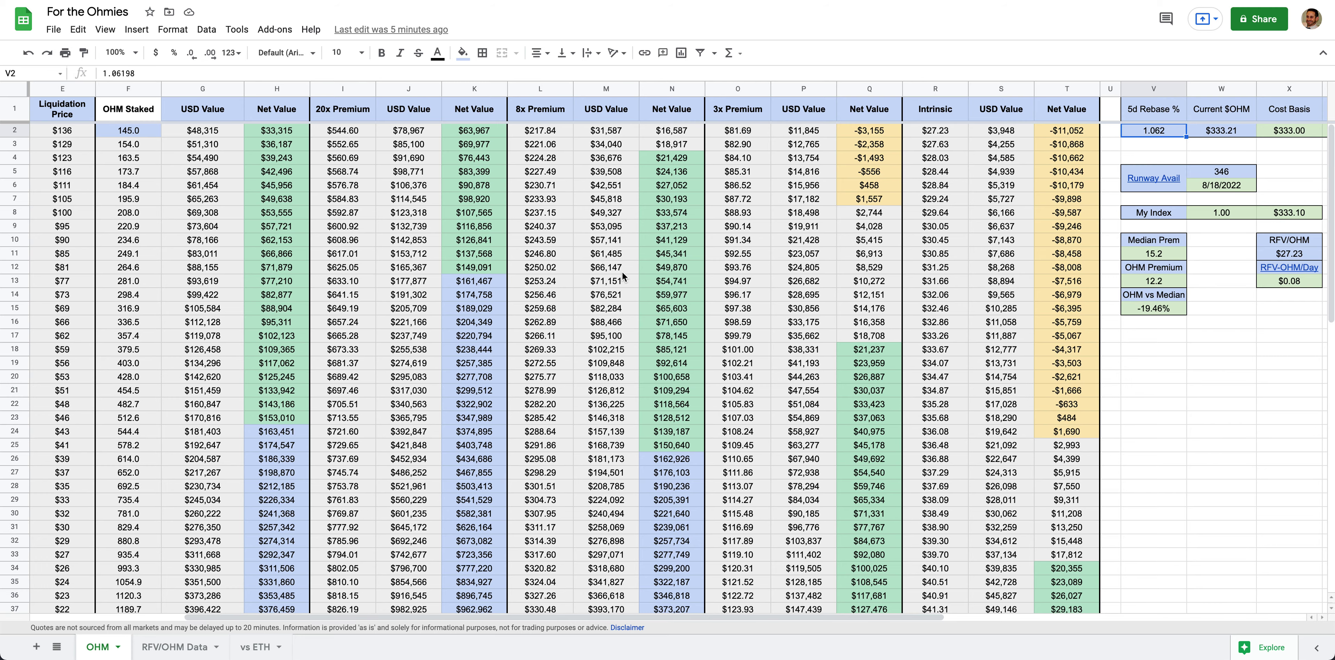
pyautogui.hscroll(-5, 421, 258)
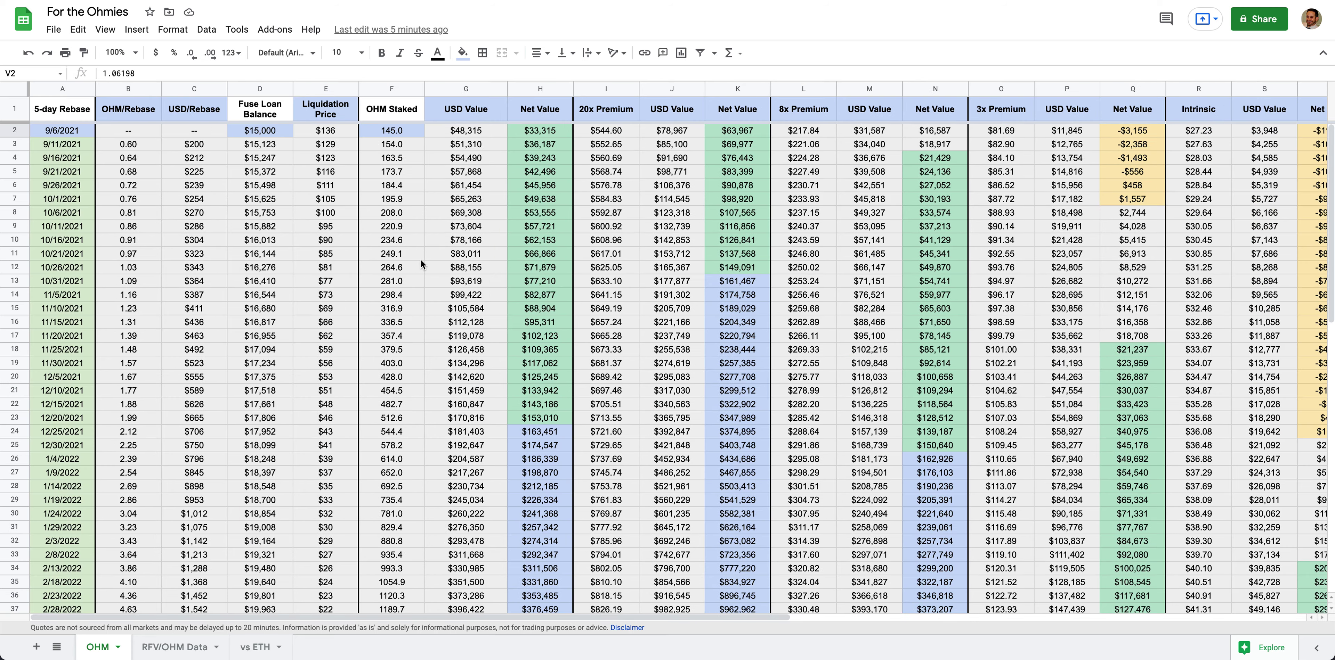
pyautogui.scroll(-7, 420, 259)
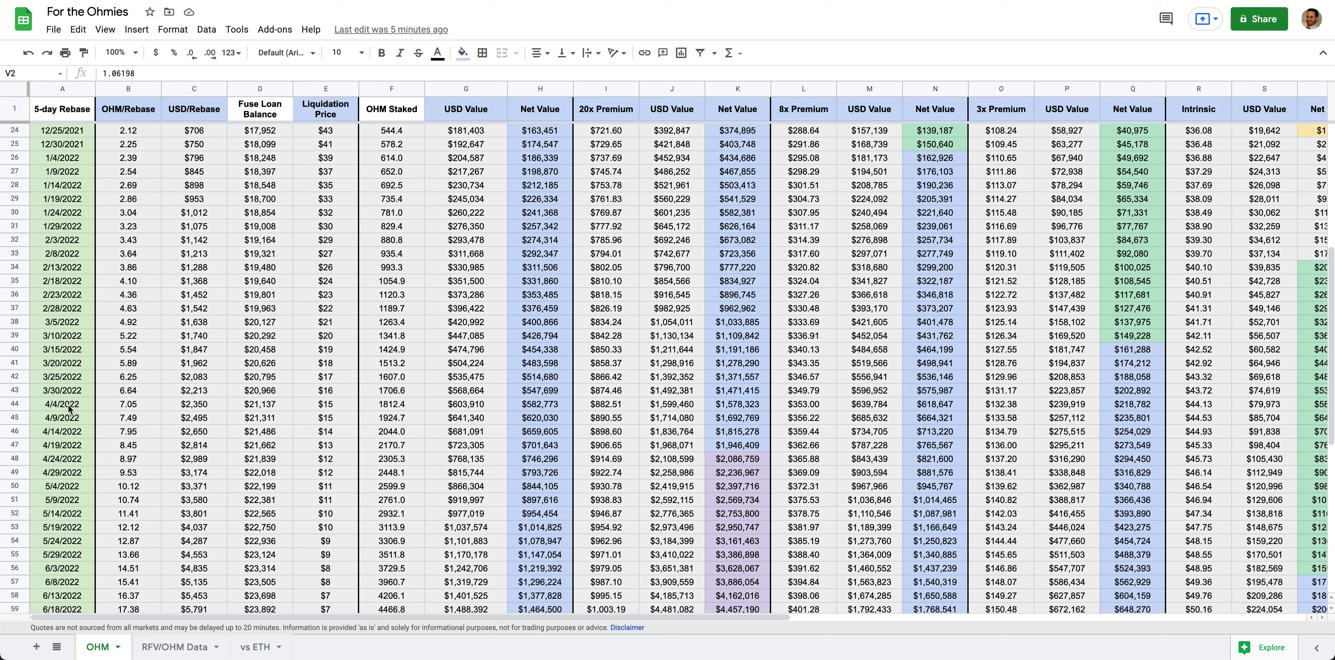
pyautogui.moveTo(69, 408); pyautogui.dragTo(372, 404)
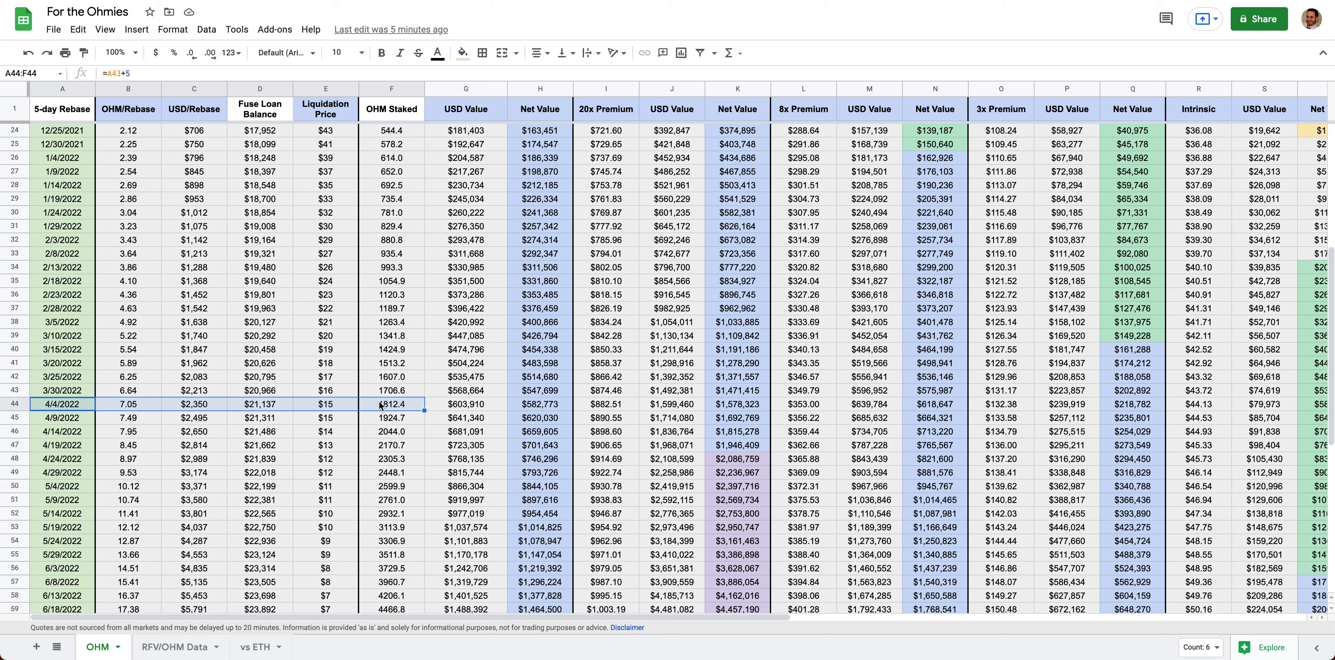
pyautogui.click(381, 406)
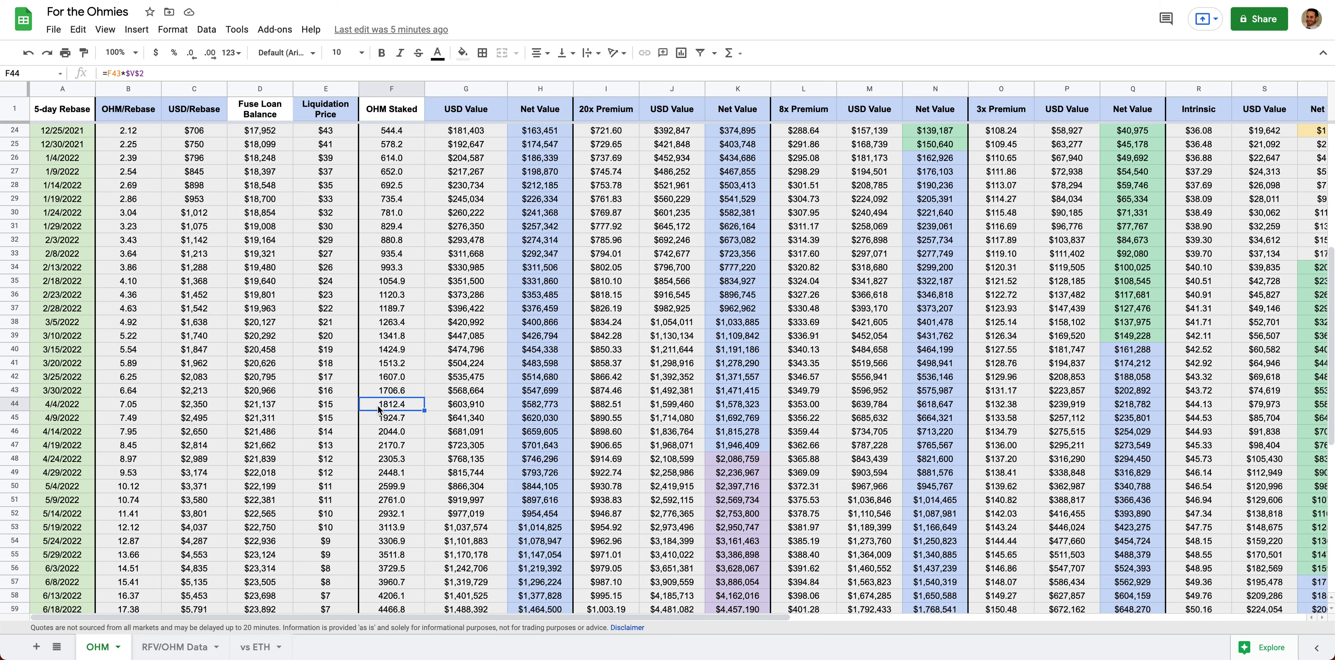
pyautogui.scroll(7, 378, 407)
pyautogui.hscroll(10, 377, 407)
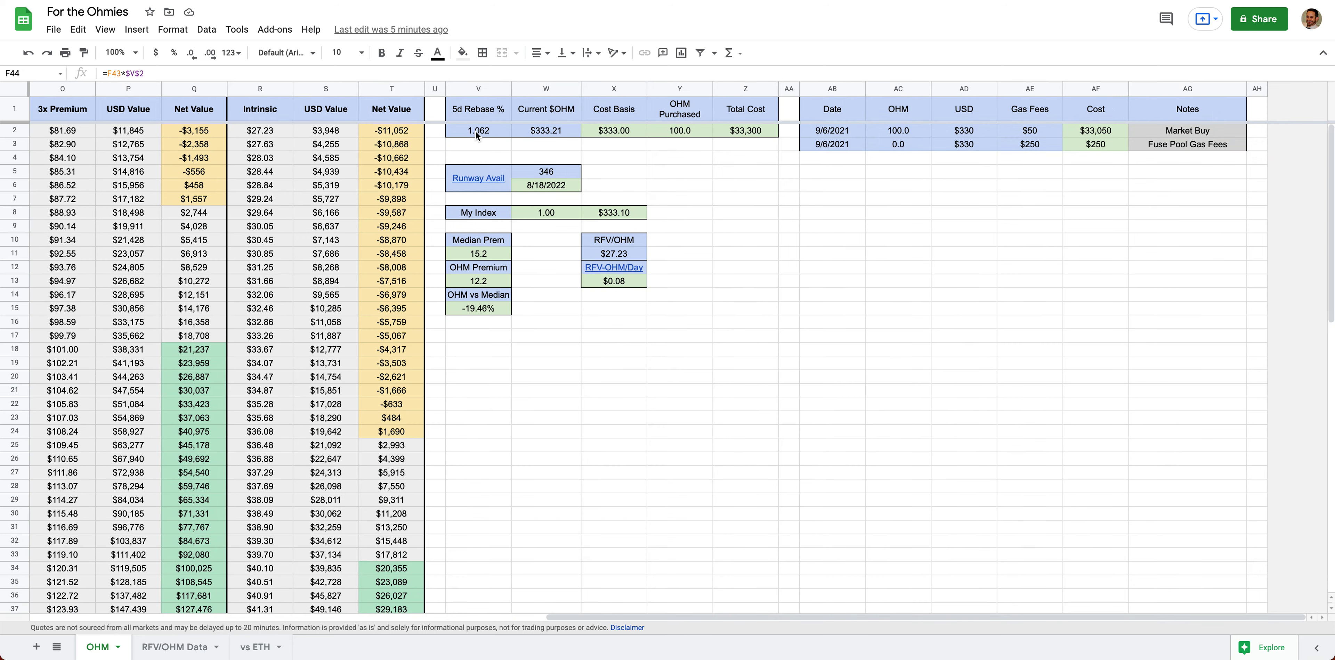
pyautogui.click(476, 130)
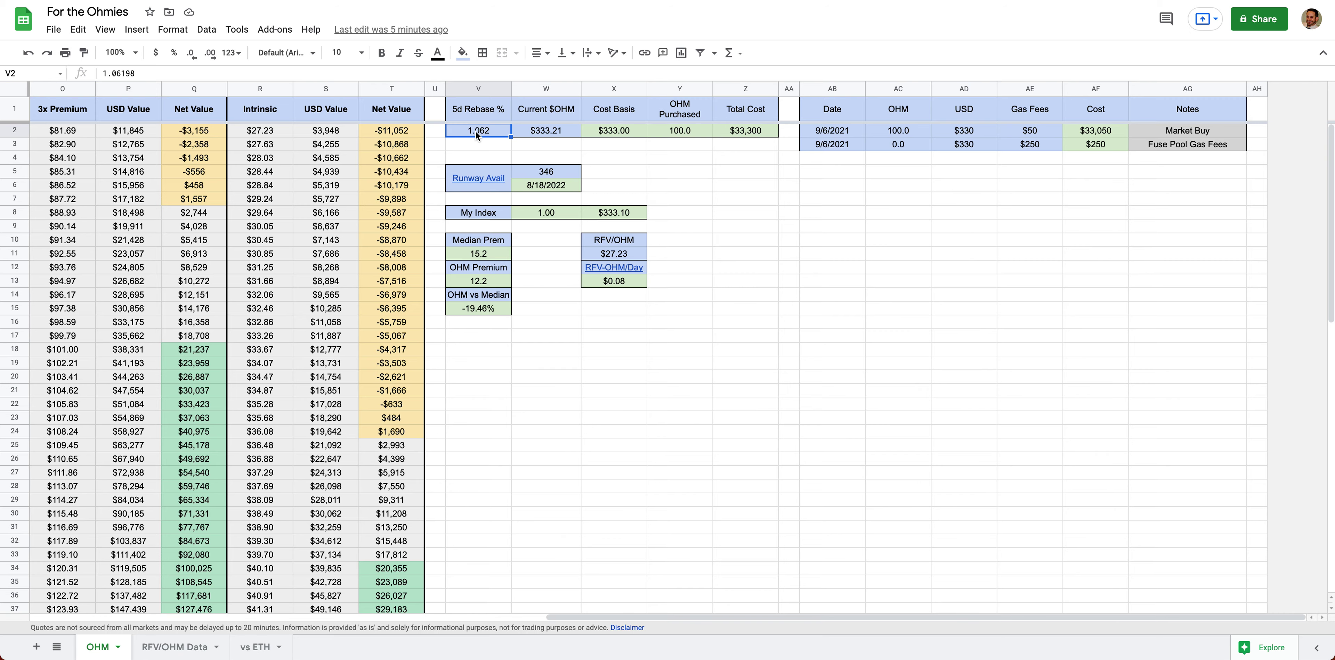
pyautogui.hscroll(-8, 476, 133)
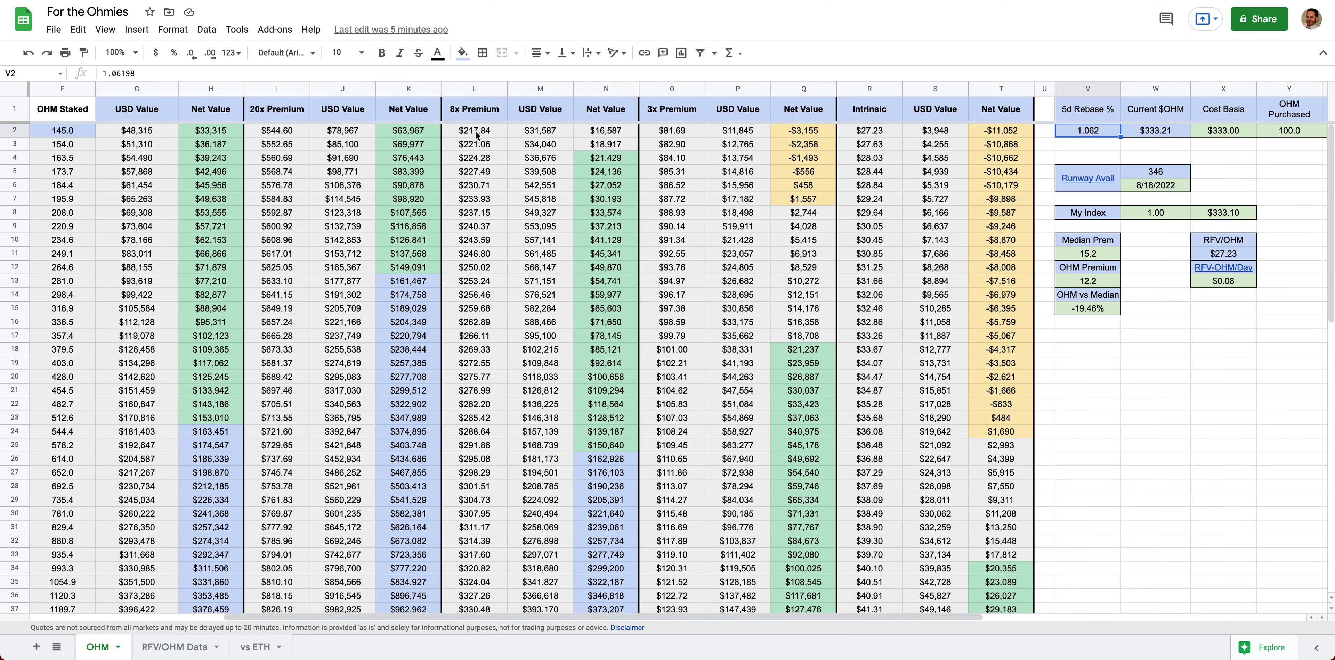
pyautogui.hscroll(1, 476, 134)
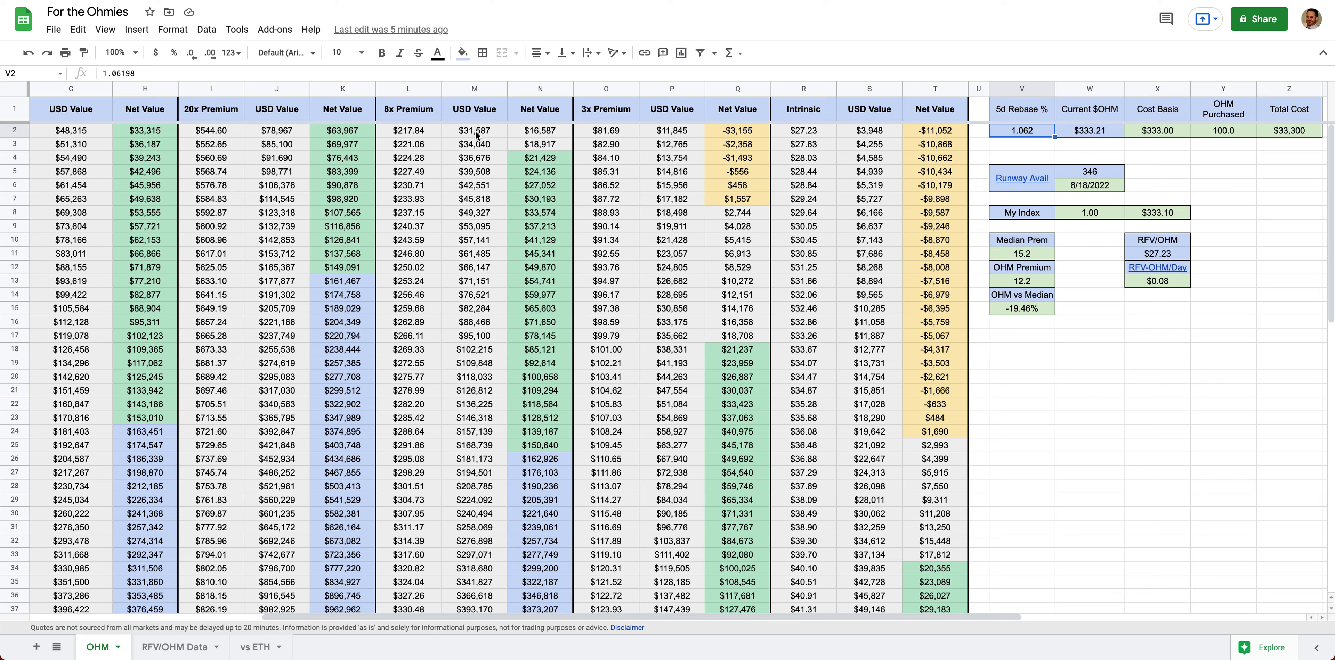
pyautogui.write('1.048')
pyautogui.press('Return')
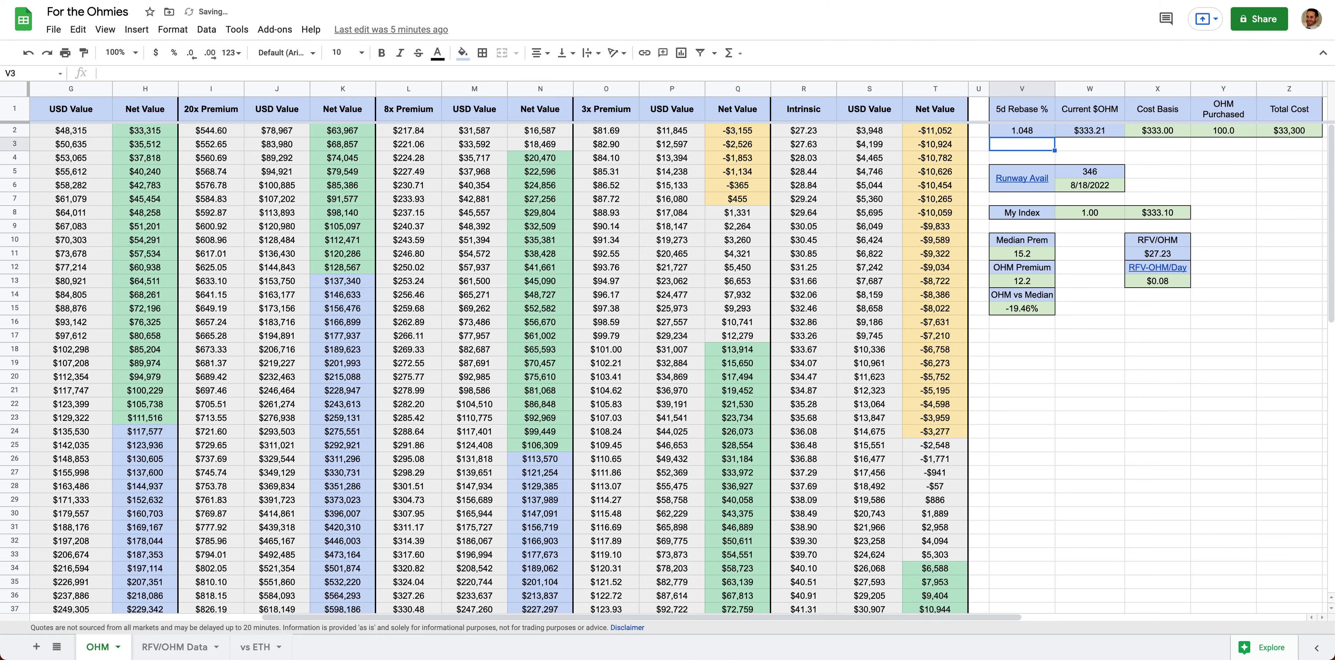
pyautogui.hscroll(-6, 148, 219)
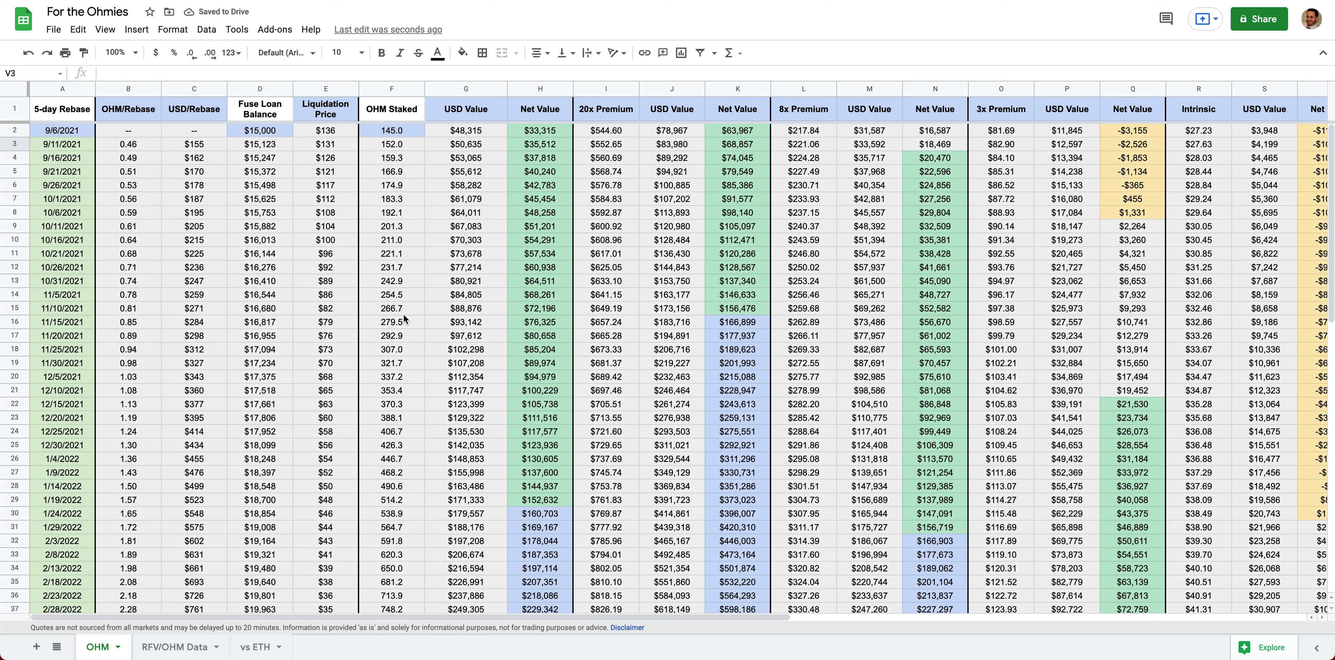
pyautogui.moveTo(391, 131); pyautogui.dragTo(483, 298)
pyautogui.hotkey('ctrl', 'z')
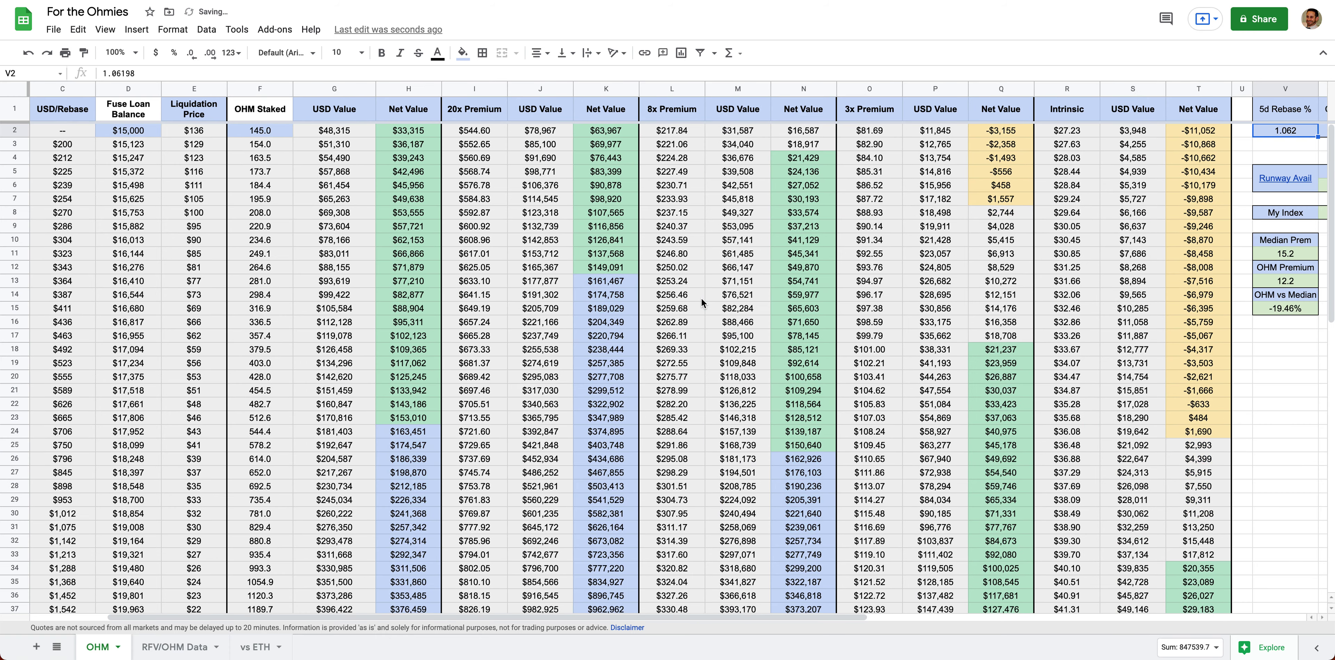
pyautogui.hscroll(-3, 700, 298)
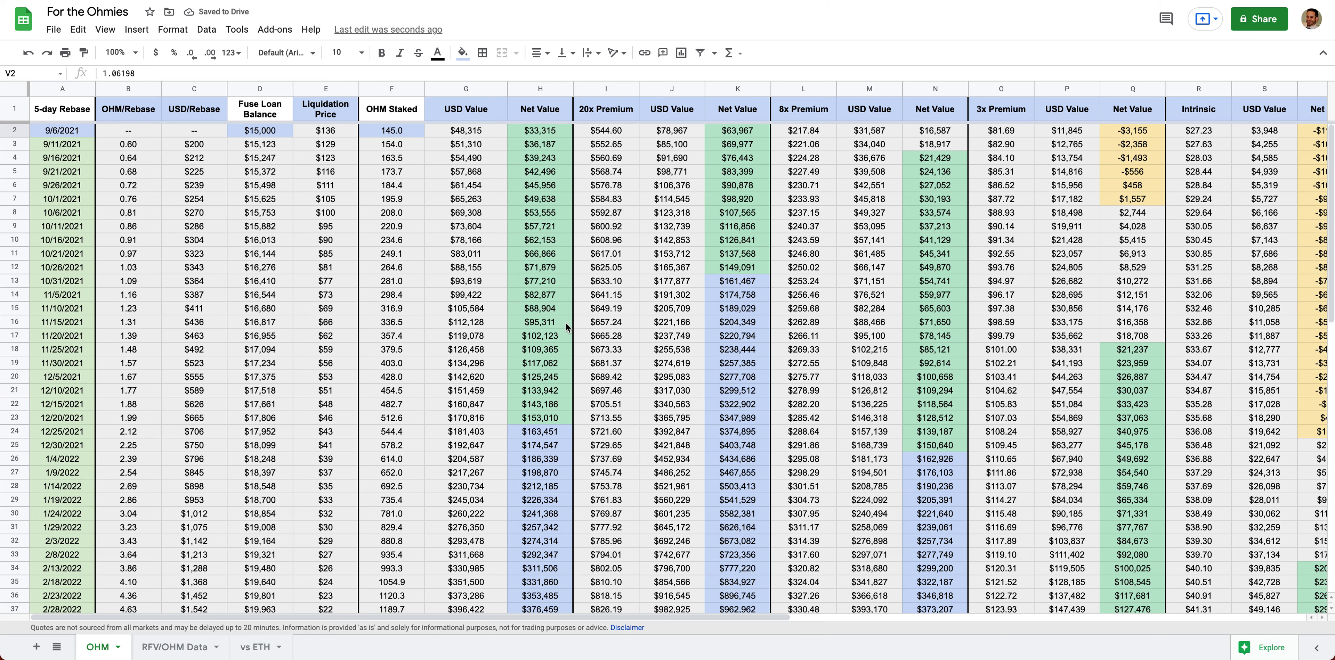
pyautogui.scroll(-2, 565, 325)
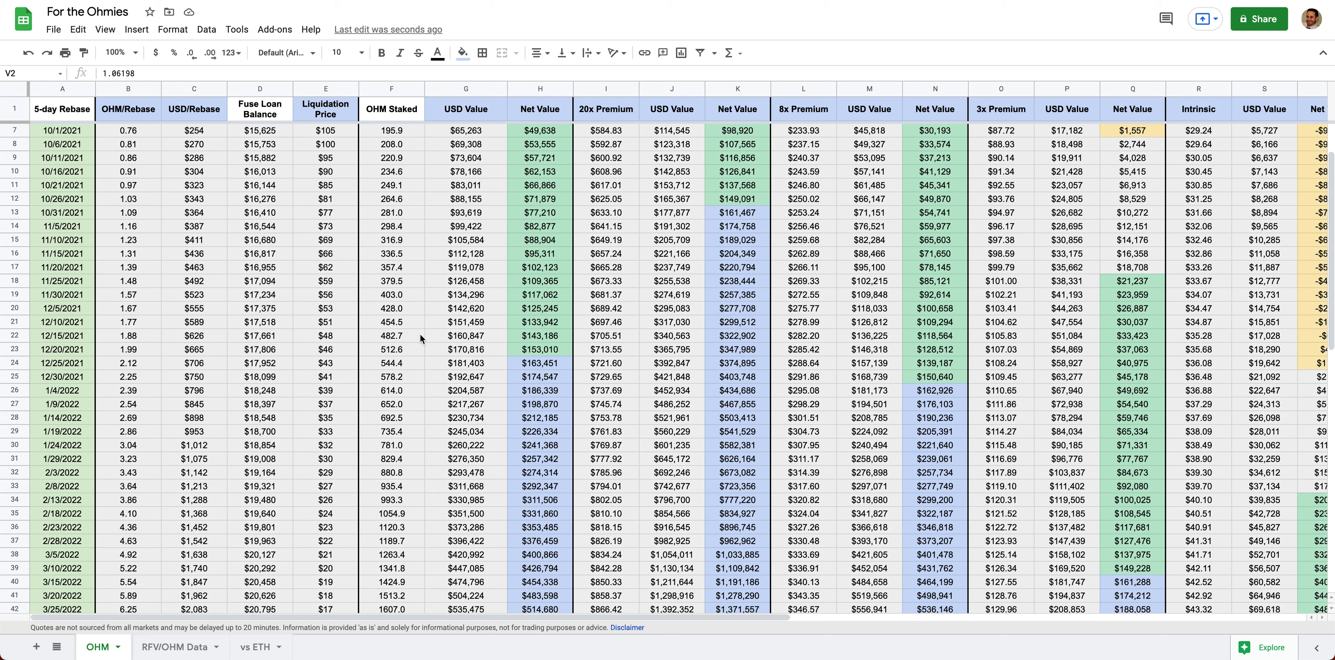
pyautogui.click(380, 390)
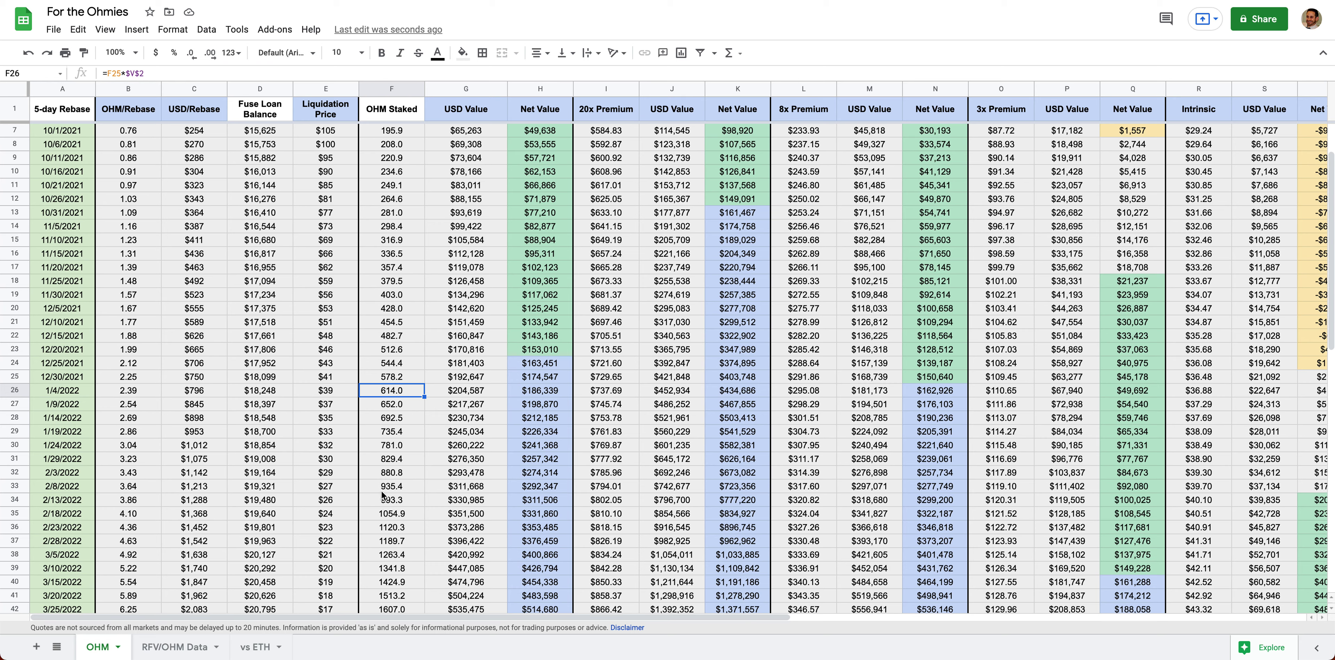
pyautogui.click(390, 580)
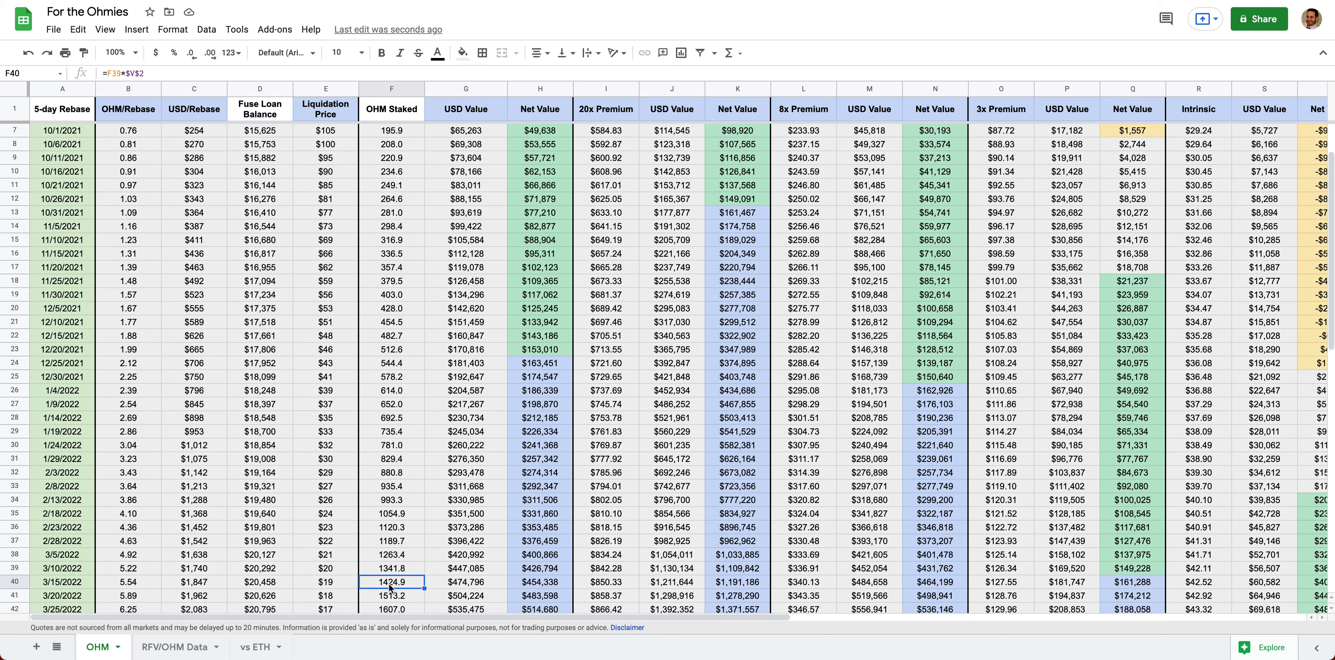
pyautogui.scroll(-7, 390, 586)
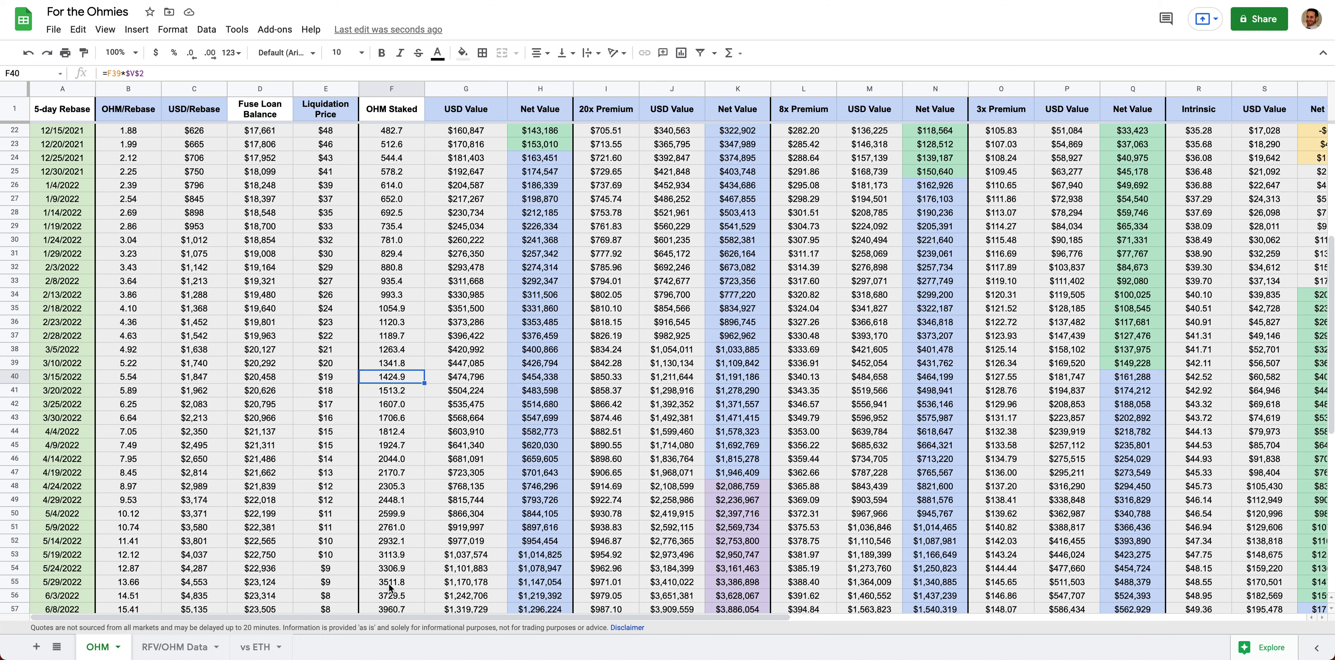
pyautogui.scroll(-3, 389, 587)
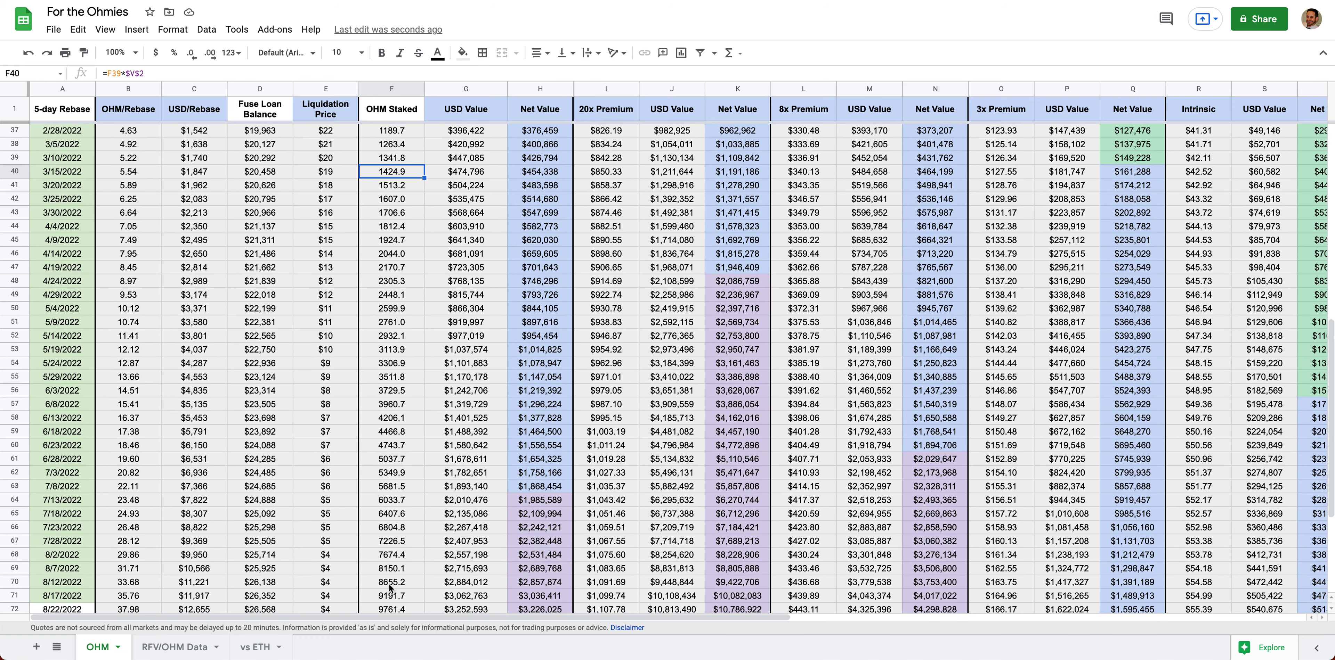
pyautogui.click(391, 584)
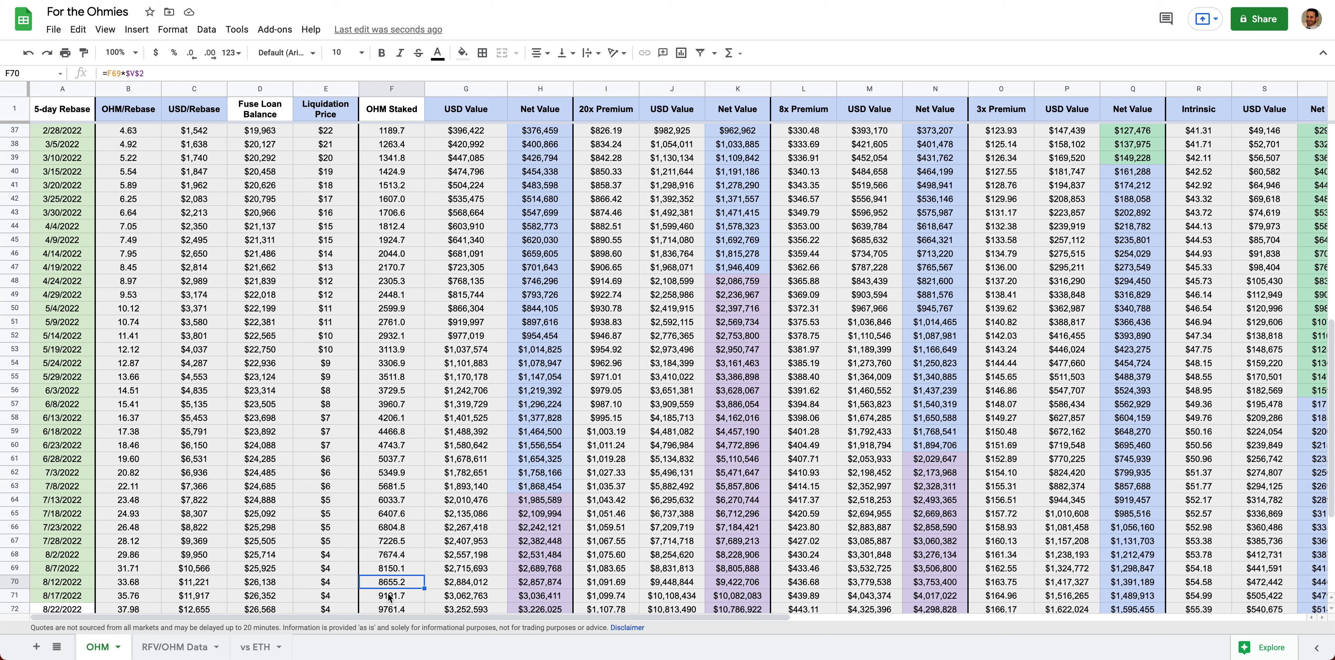
pyautogui.write('=8655/')
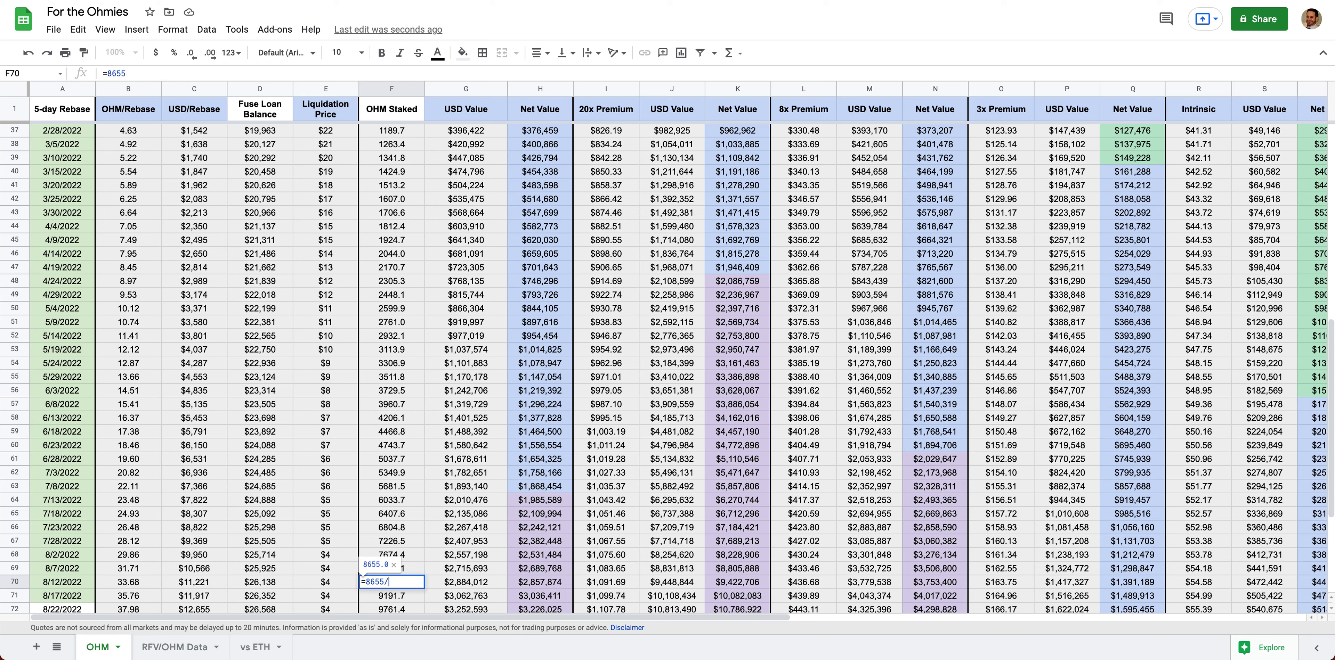
pyautogui.write('5')
pyautogui.press('Return')
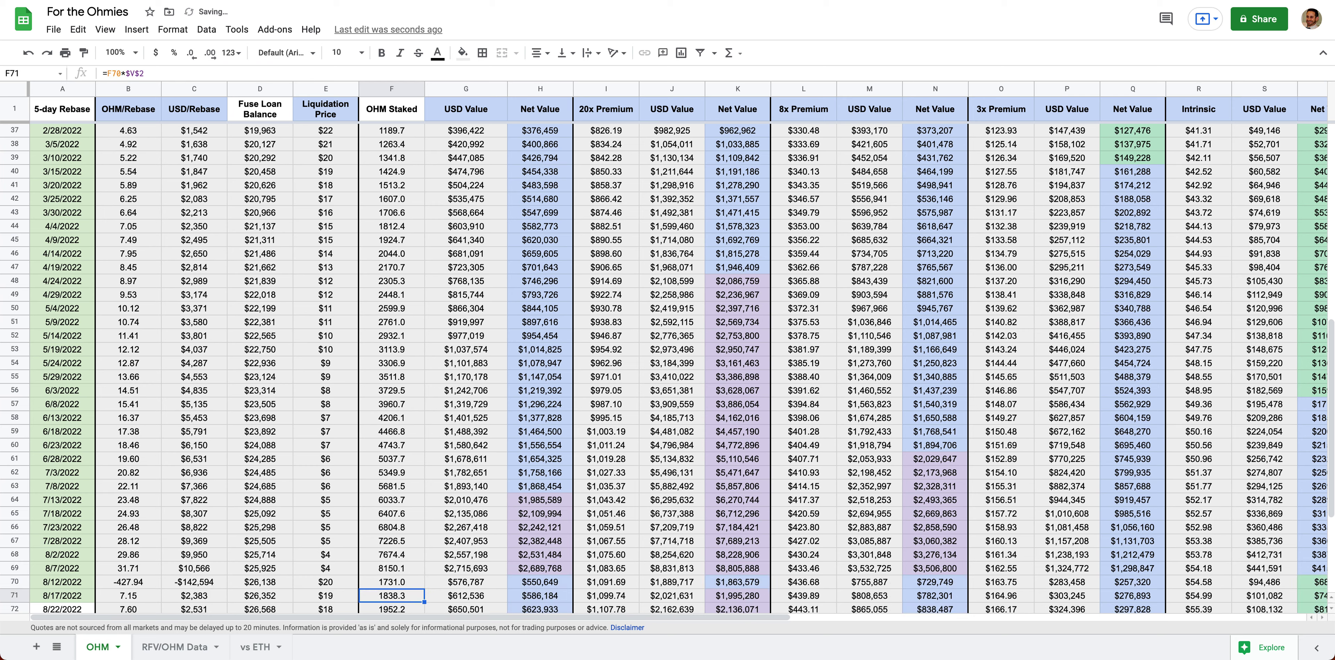
pyautogui.hotkey('ctrl', 'z')
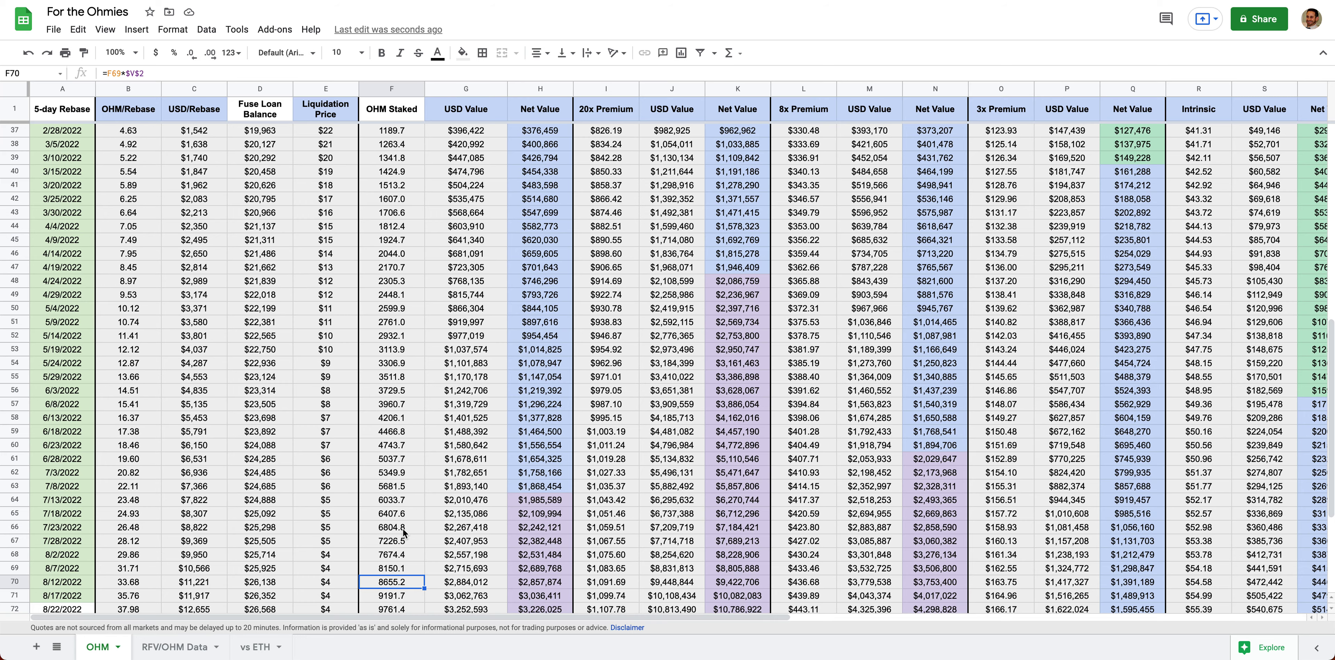
pyautogui.scroll(10, 412, 411)
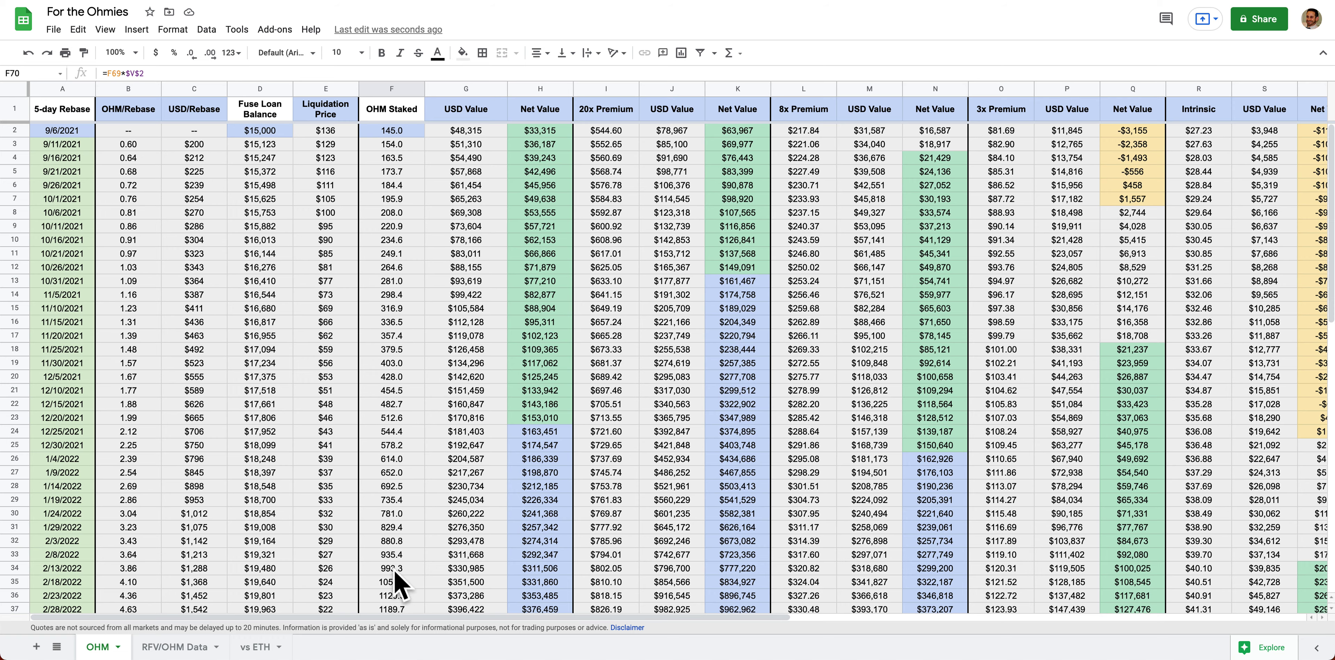
pyautogui.scroll(-10, 404, 505)
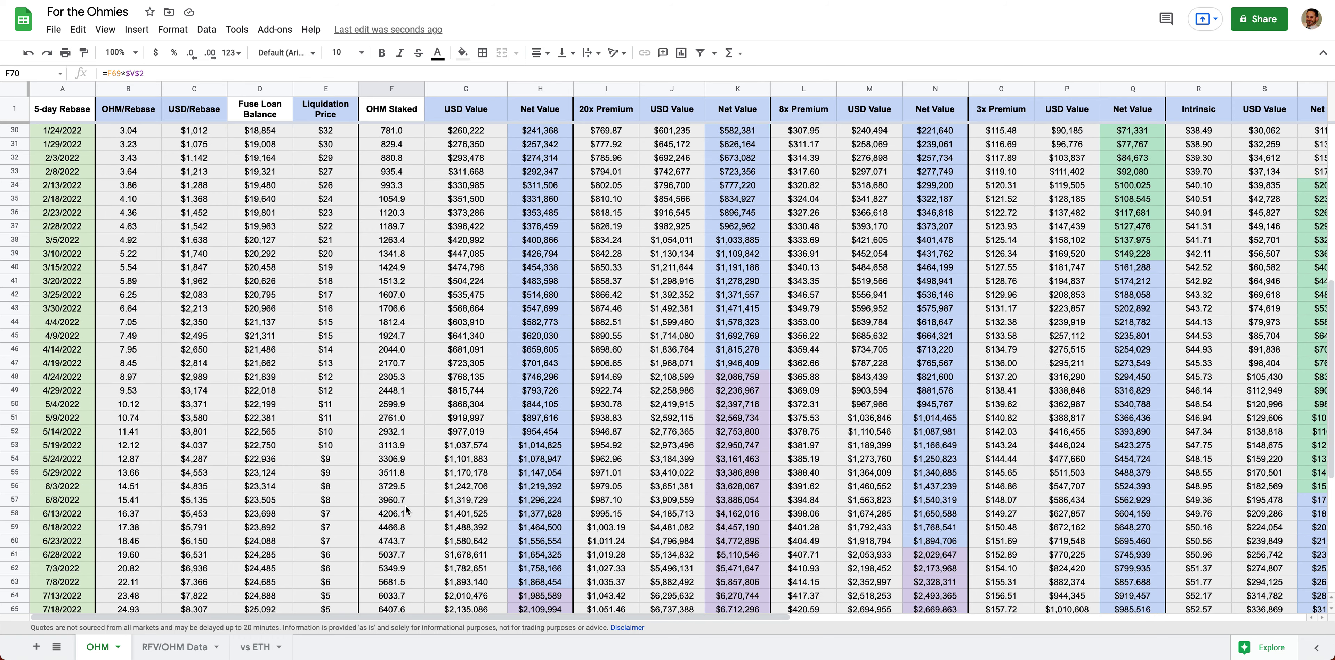
pyautogui.scroll(-1, 404, 505)
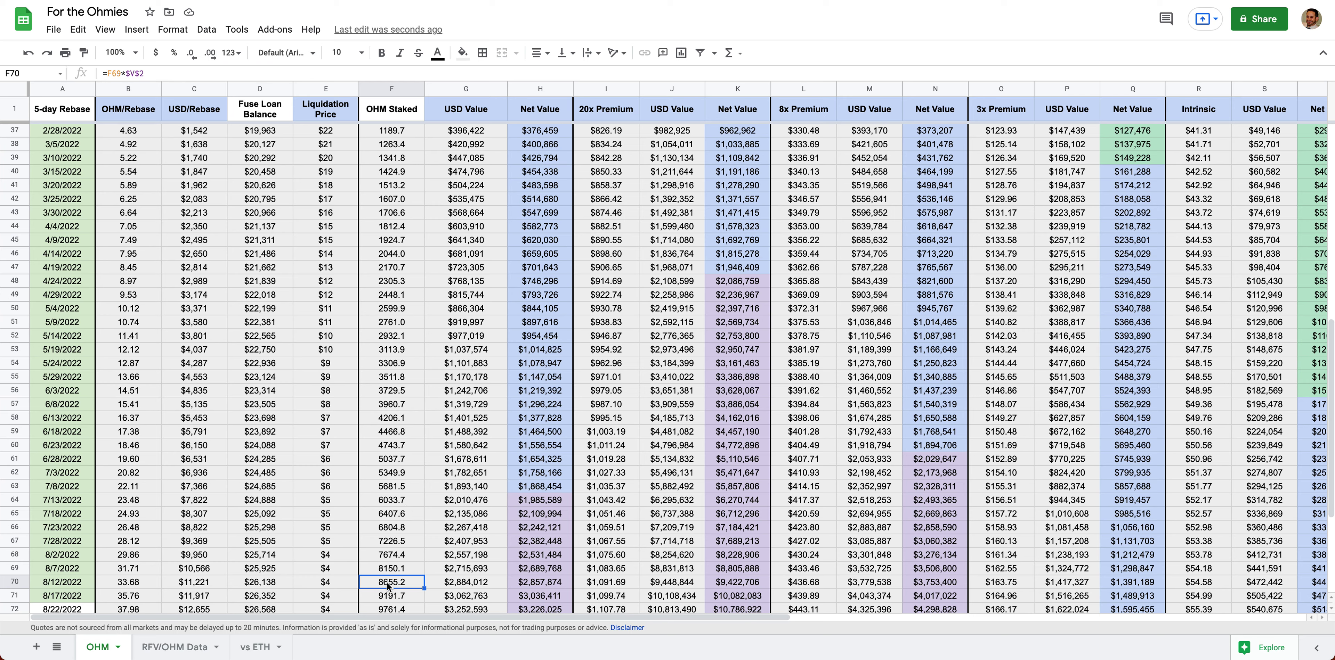
pyautogui.scroll(12, 388, 586)
pyautogui.click(382, 134)
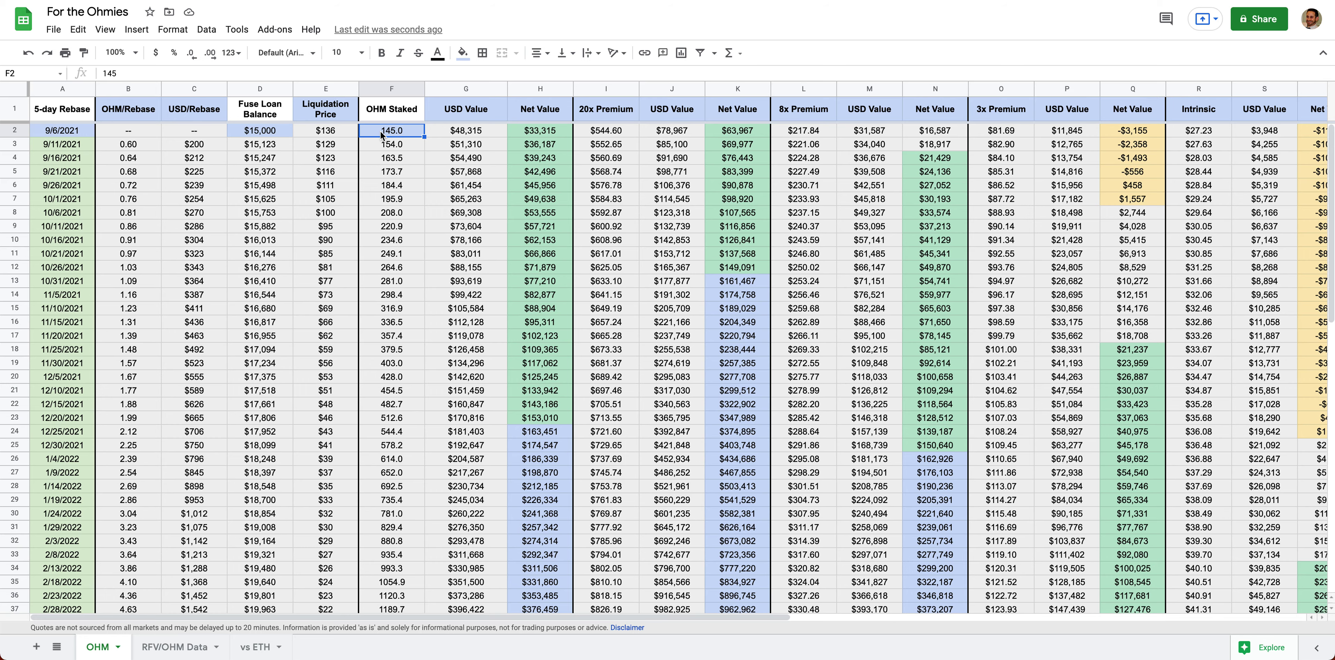
pyautogui.scroll(-8, 390, 254)
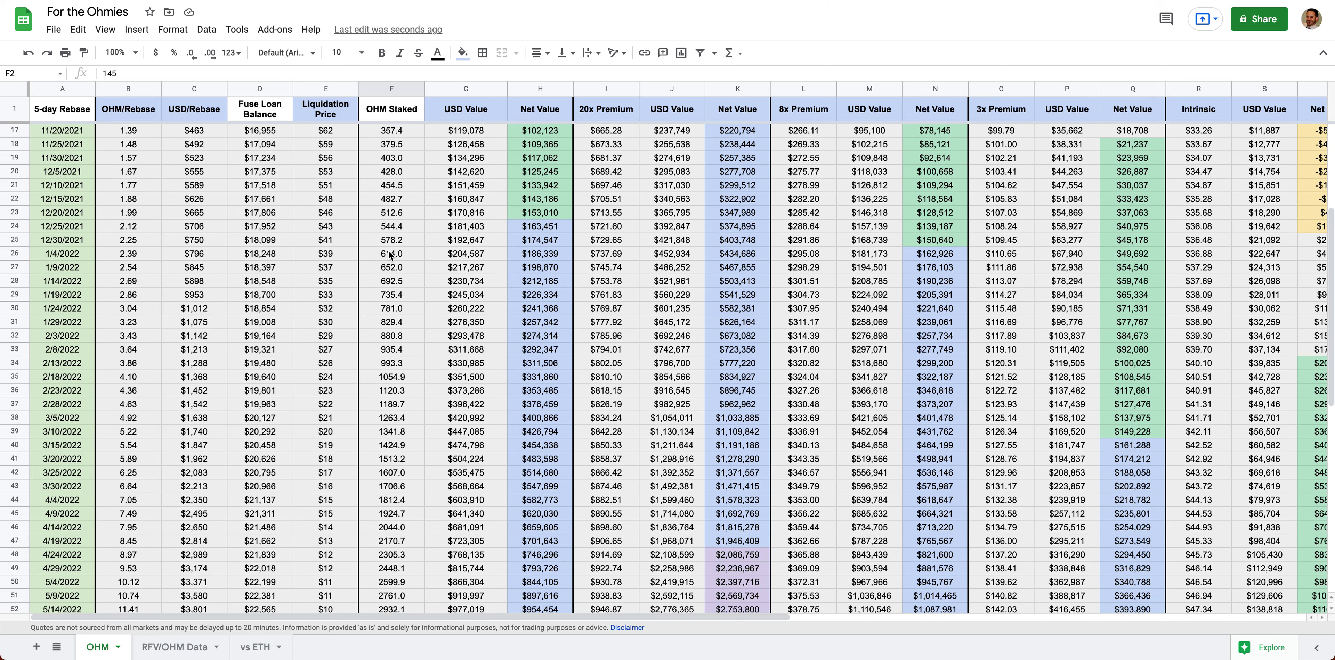
pyautogui.scroll(-6, 389, 254)
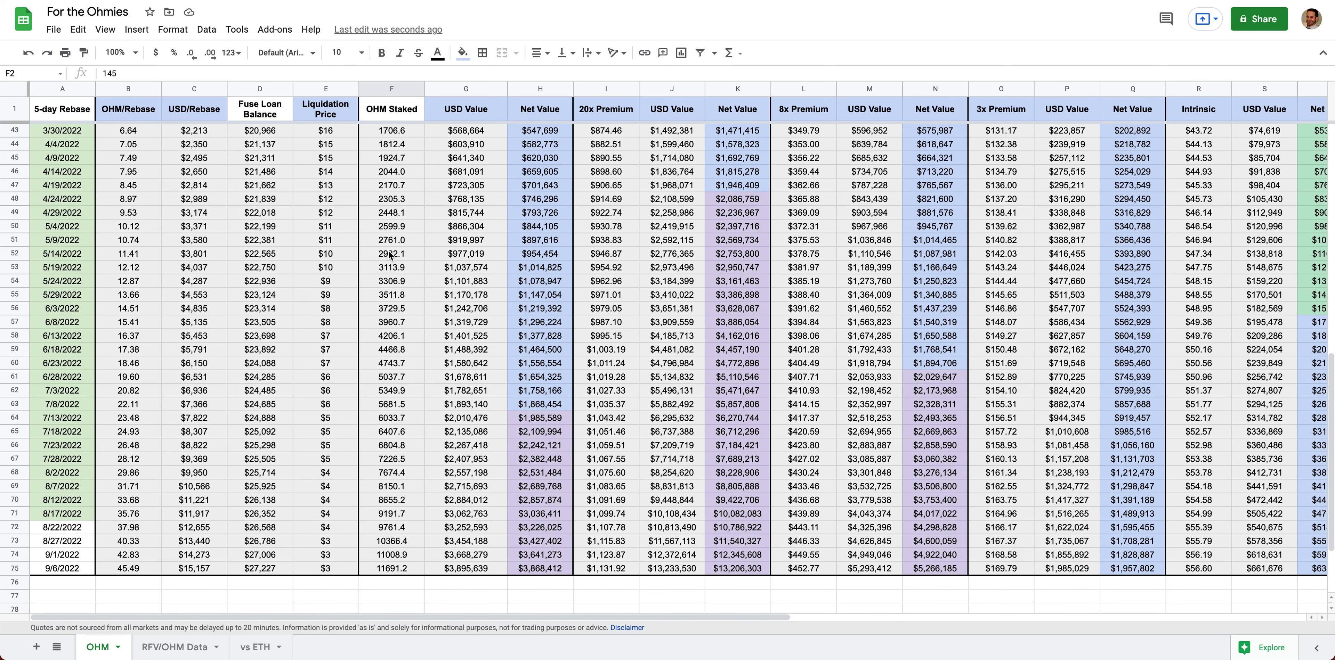
pyautogui.click(399, 516)
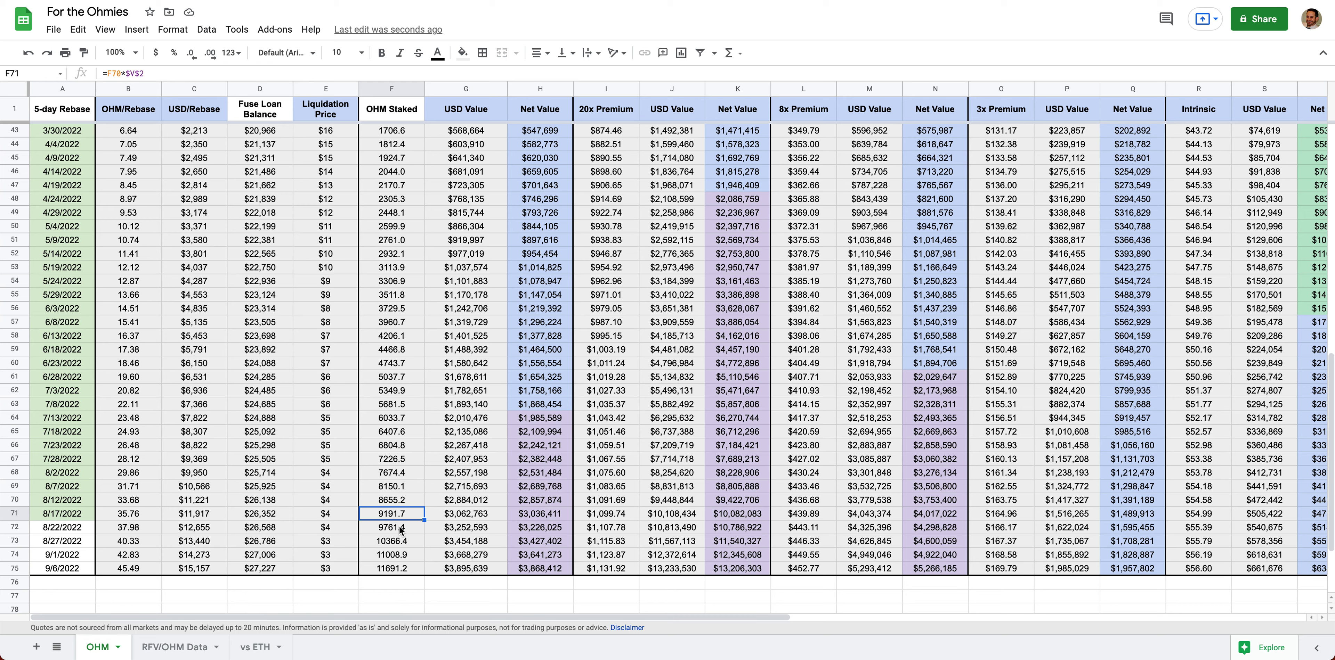
pyautogui.write('3000')
pyautogui.press('Return')
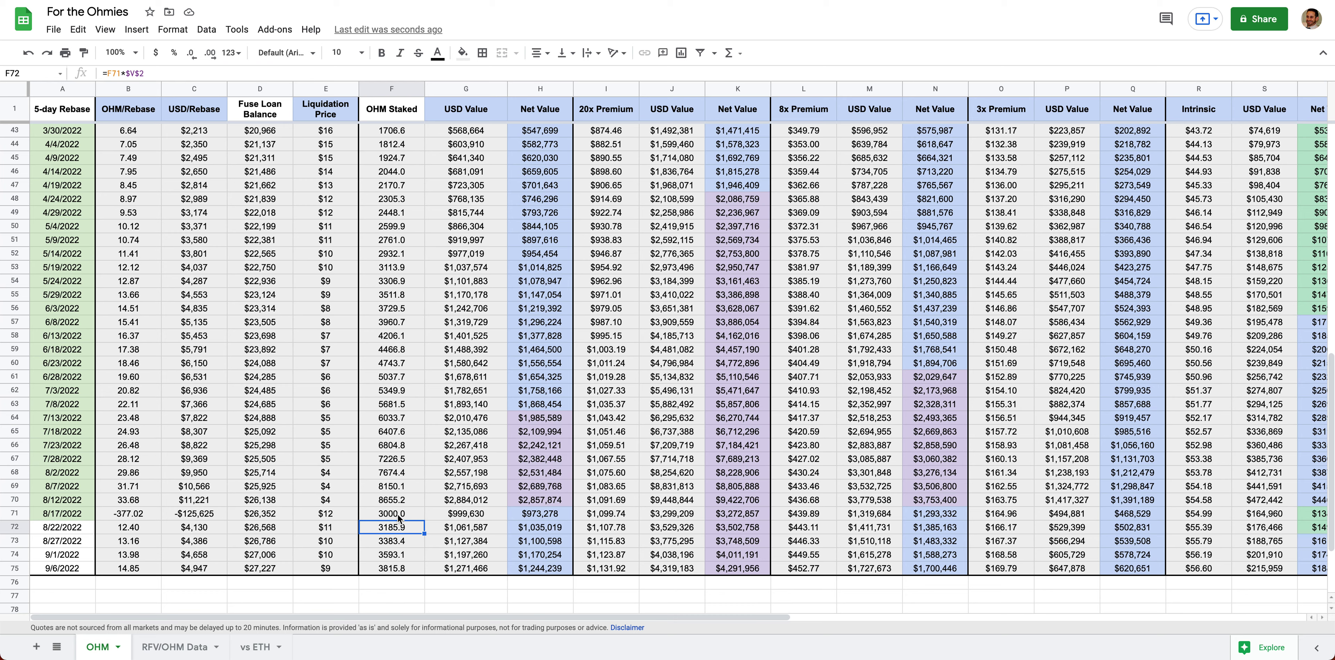
pyautogui.hotkey('ctrl', 'z')
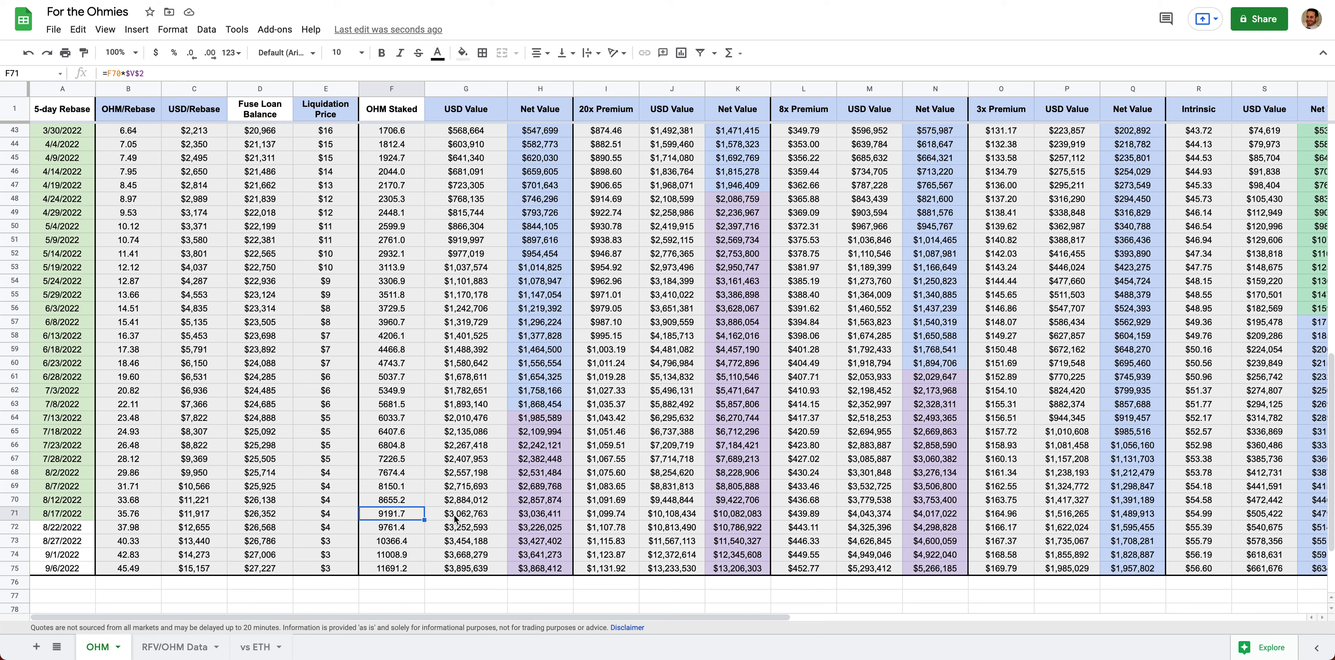
pyautogui.write('3000')
pyautogui.press('Return')
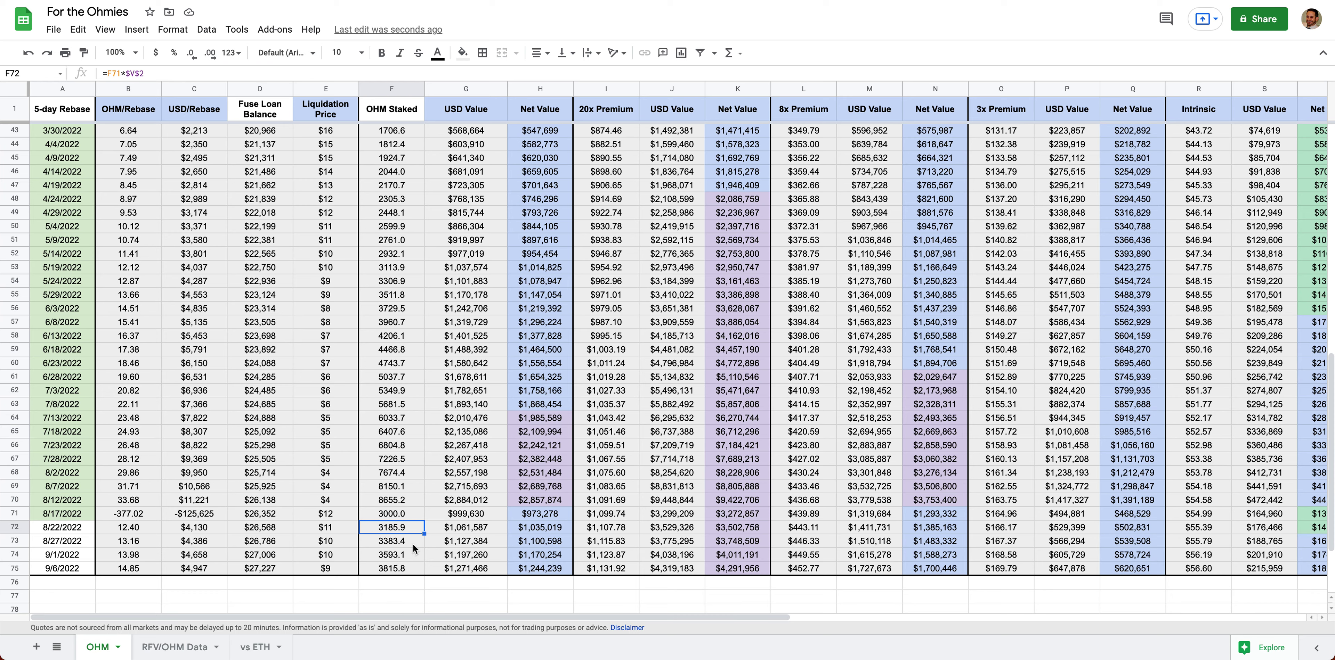
pyautogui.click(401, 555)
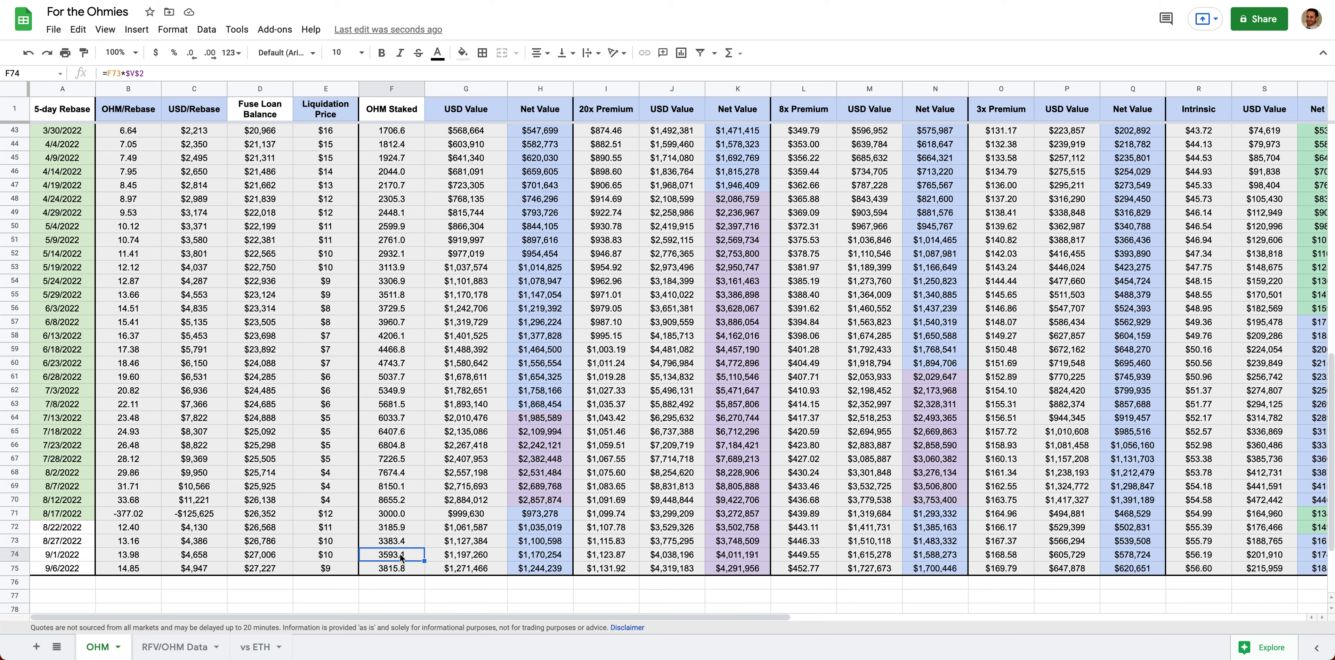
pyautogui.click(404, 518)
pyautogui.write('=F70*$V$2')
pyautogui.click(480, 515)
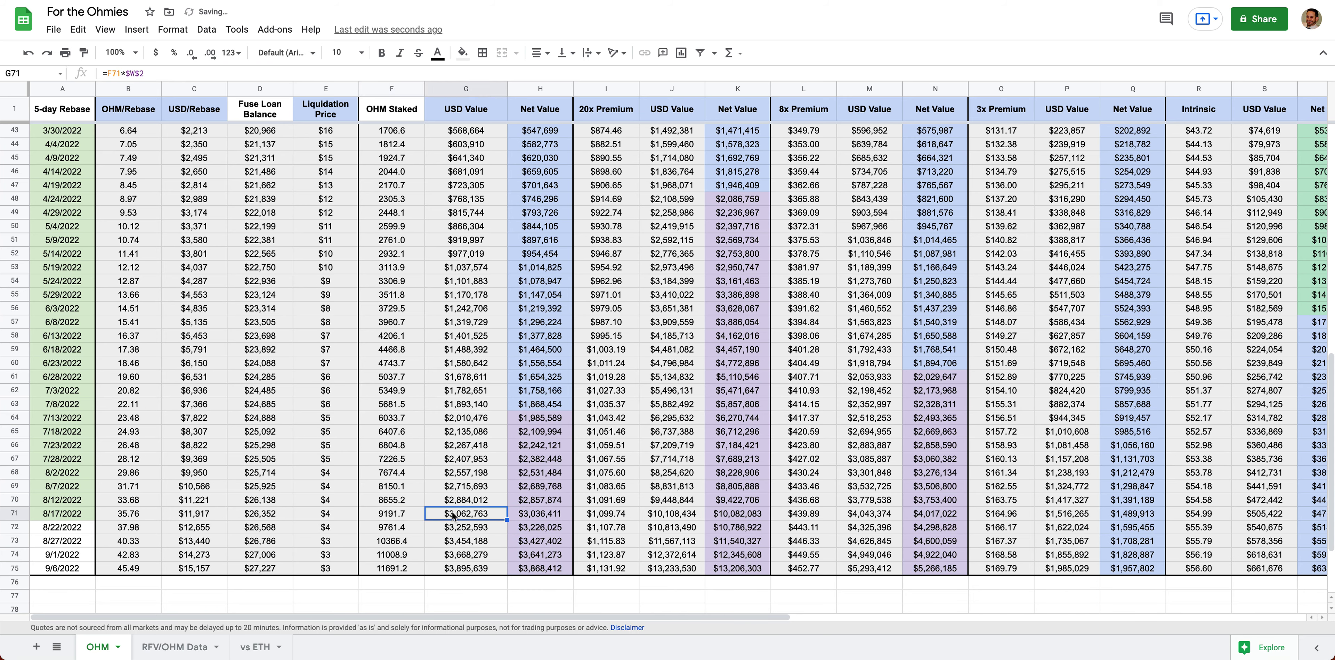
pyautogui.click(396, 514)
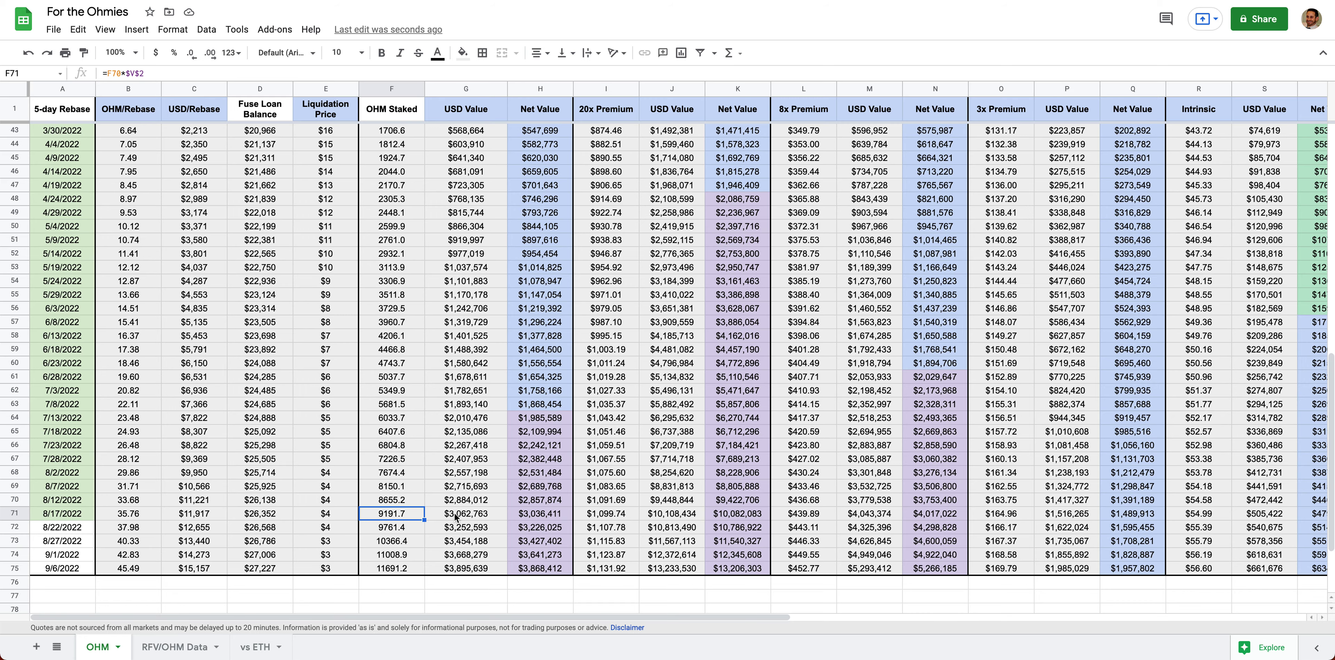
# Enter 1 as the starting OHM Staked in F2 and 0 as the Fuse Loan Balance in D2
pyautogui.scroll(10, 455, 517)
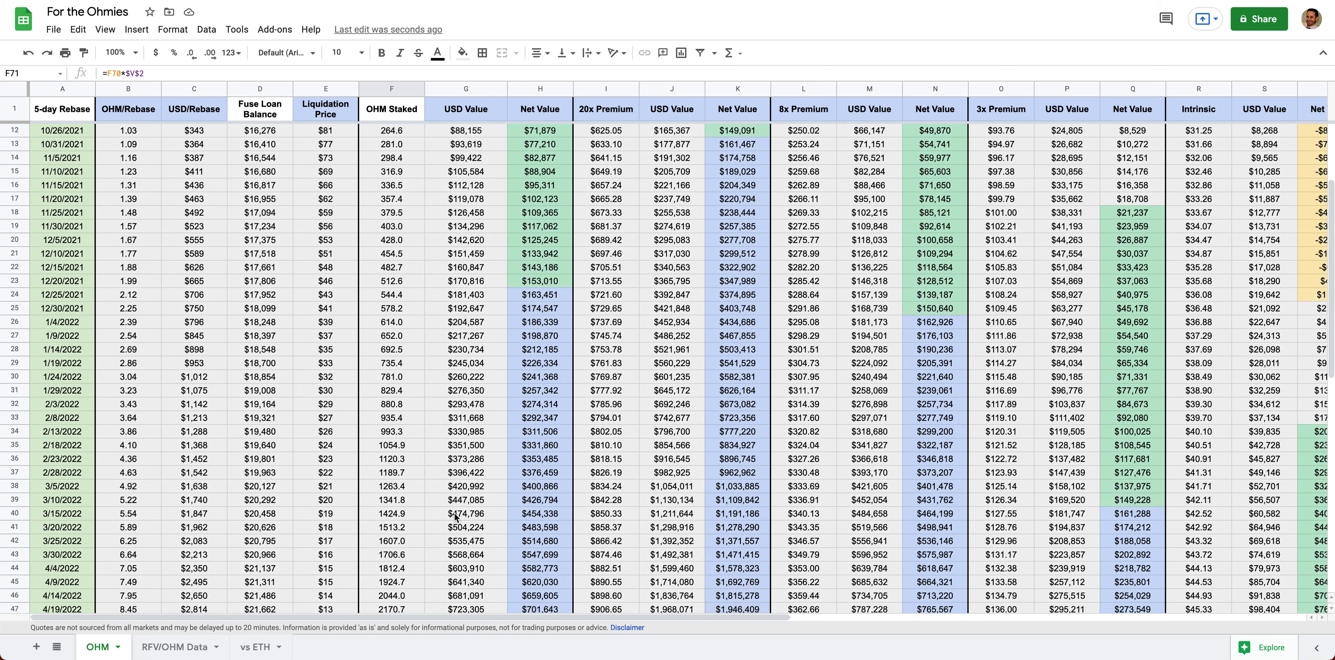
pyautogui.click(386, 131)
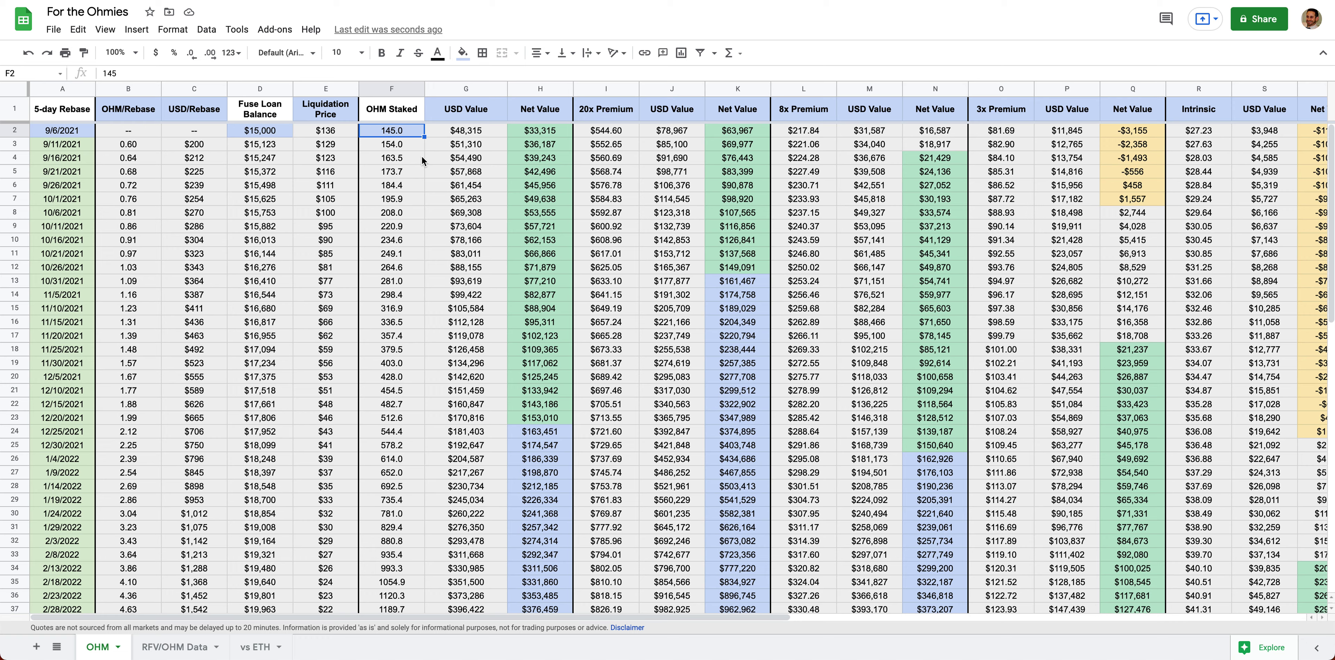
pyautogui.write('1')
pyautogui.click(285, 131)
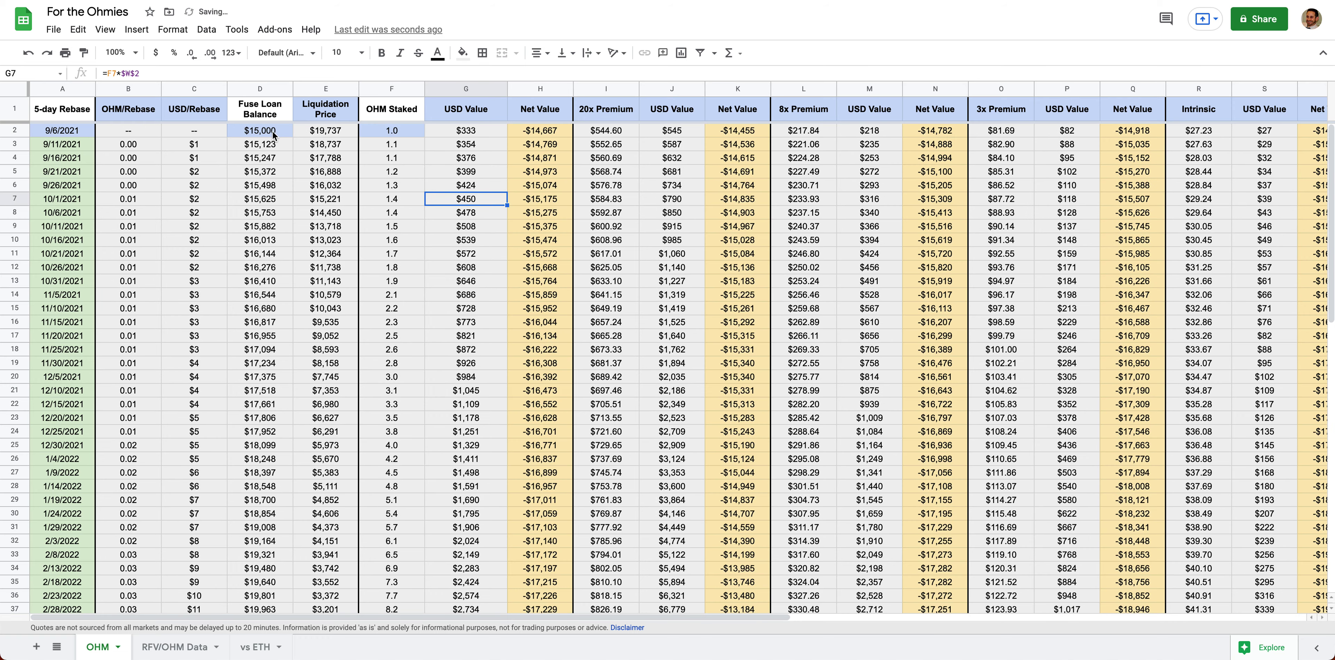
pyautogui.write('0')
pyautogui.click(390, 213)
# Test 20 OHM staked in F71, check the H71 net value, then undo the override
pyautogui.scroll(-15, 419, 440)
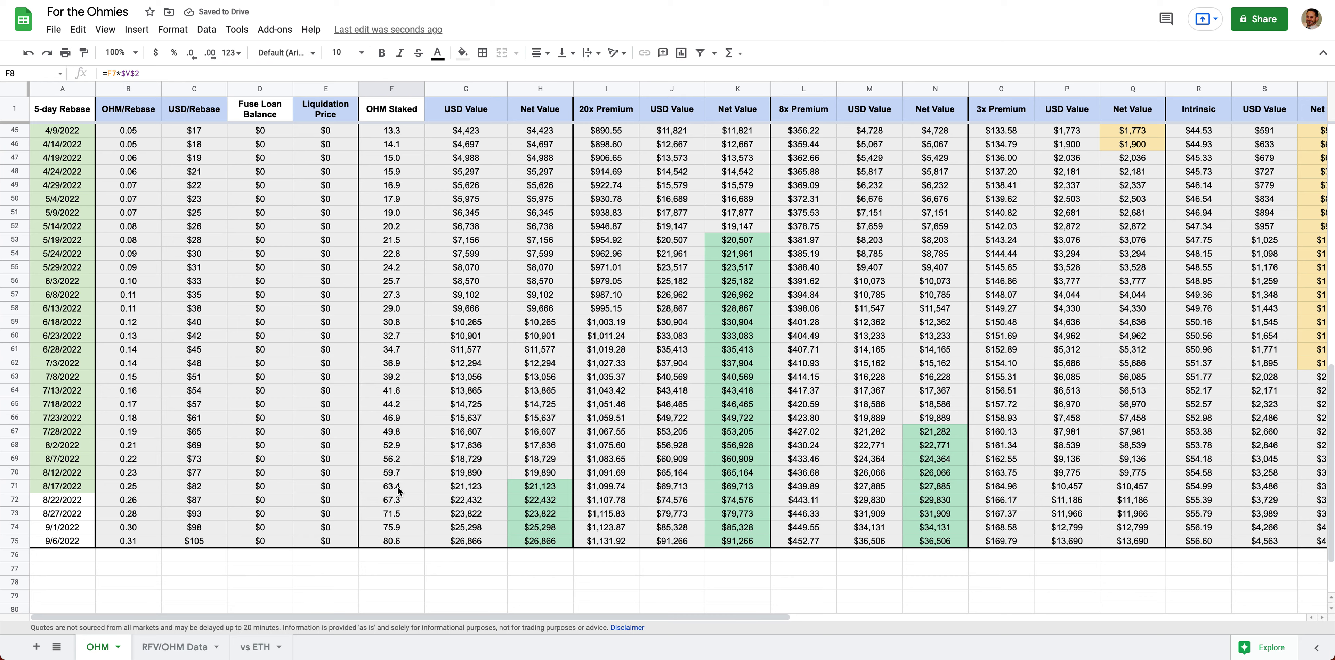
pyautogui.click(397, 487)
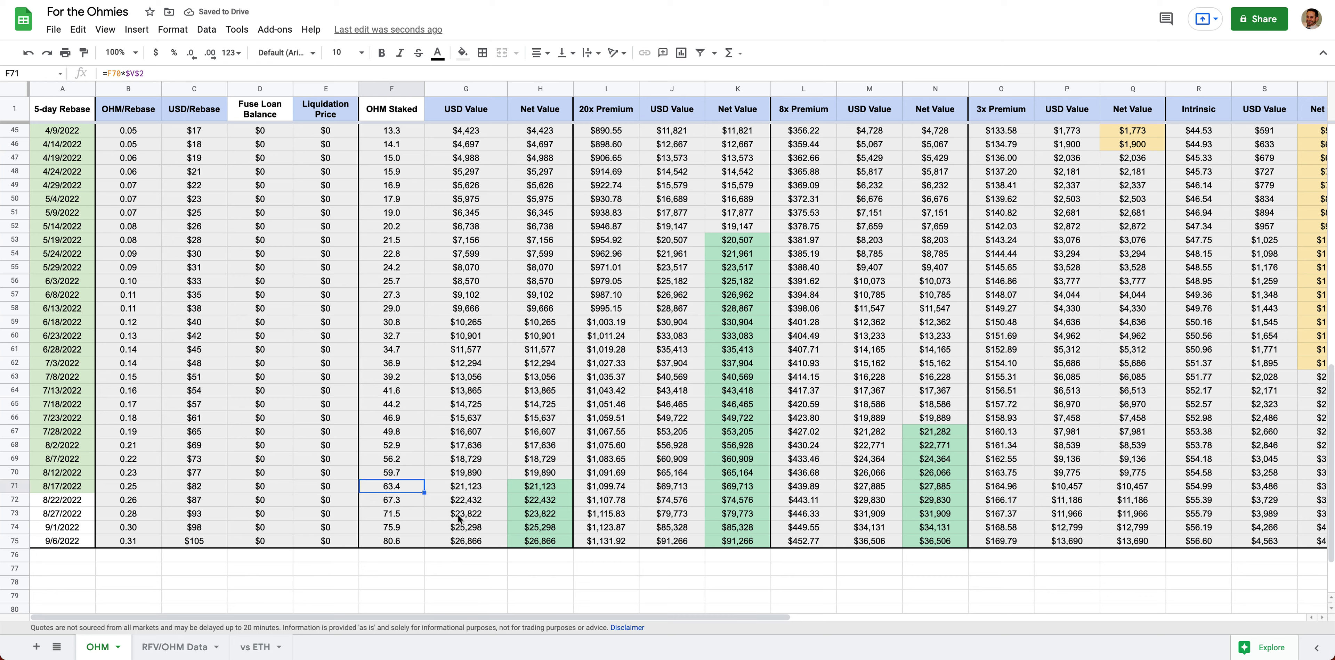
pyautogui.write('20')
pyautogui.press('Return')
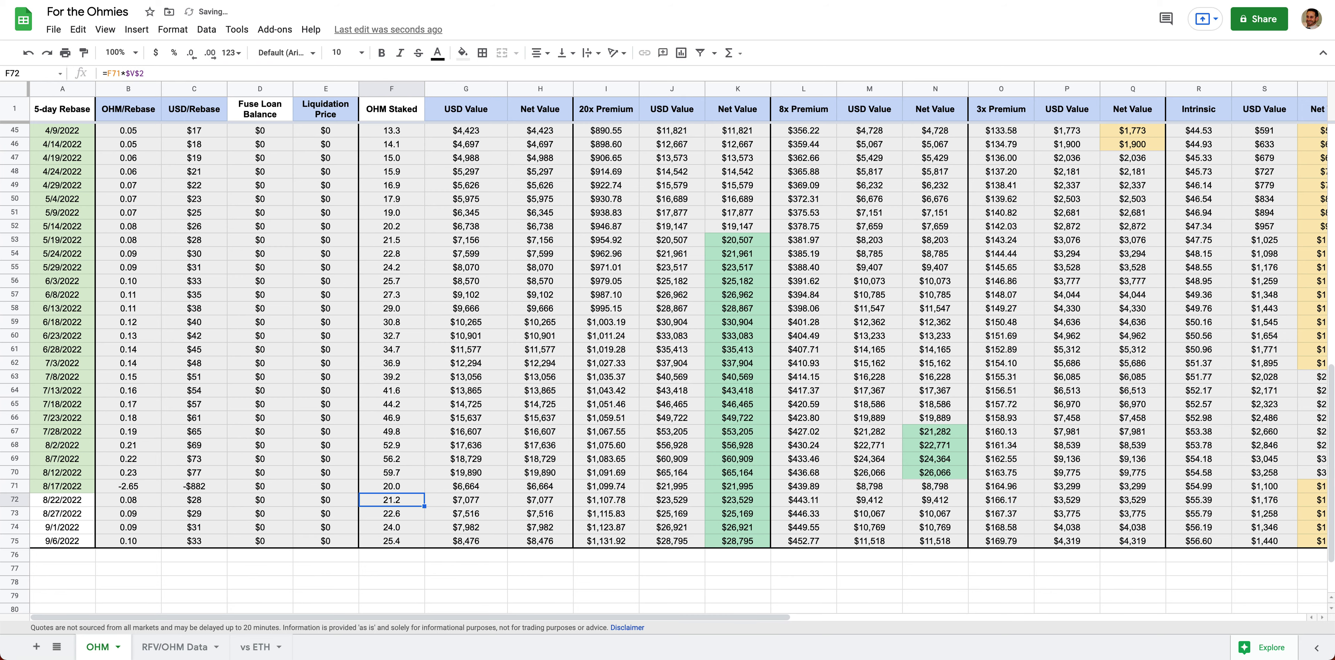
pyautogui.click(535, 490)
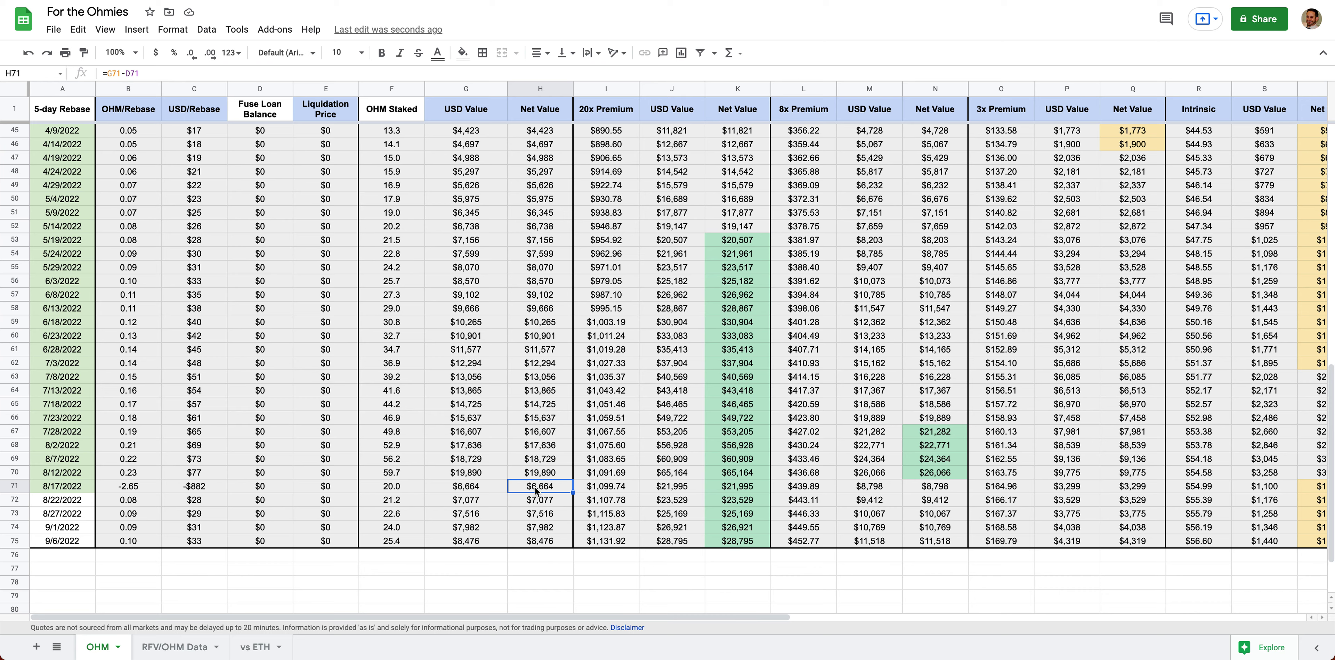
pyautogui.hotkey('ctrl', 'z')
pyautogui.scroll(15, 535, 490)
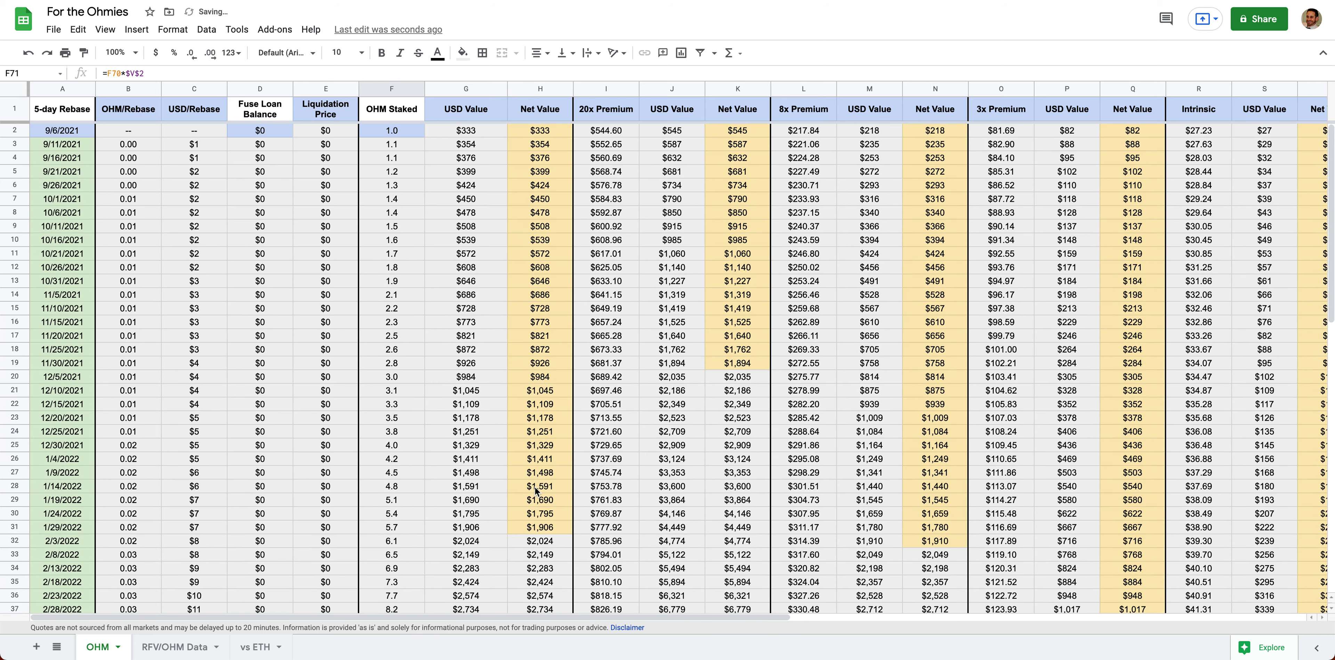
# Undo the test entries to restore 145 OHM staked and the $15,000 loan
pyautogui.hotkey('ctrl', 'z')
pyautogui.hotkey('ctrl', 'z')
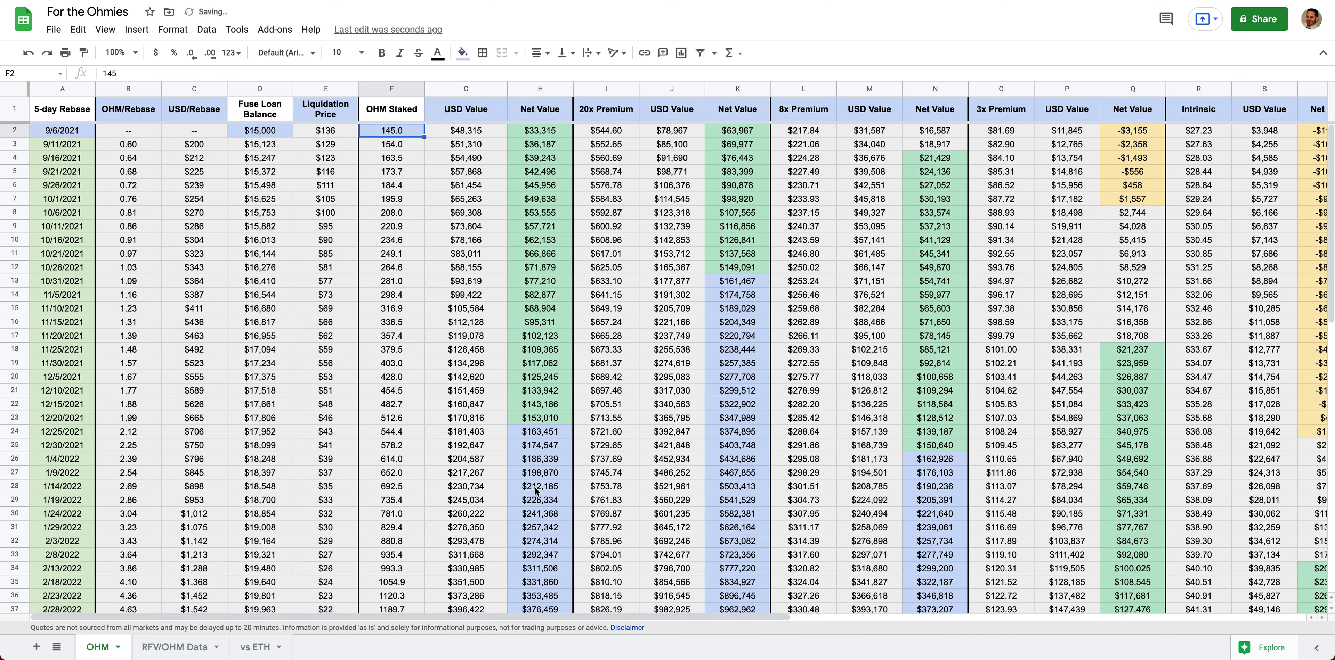